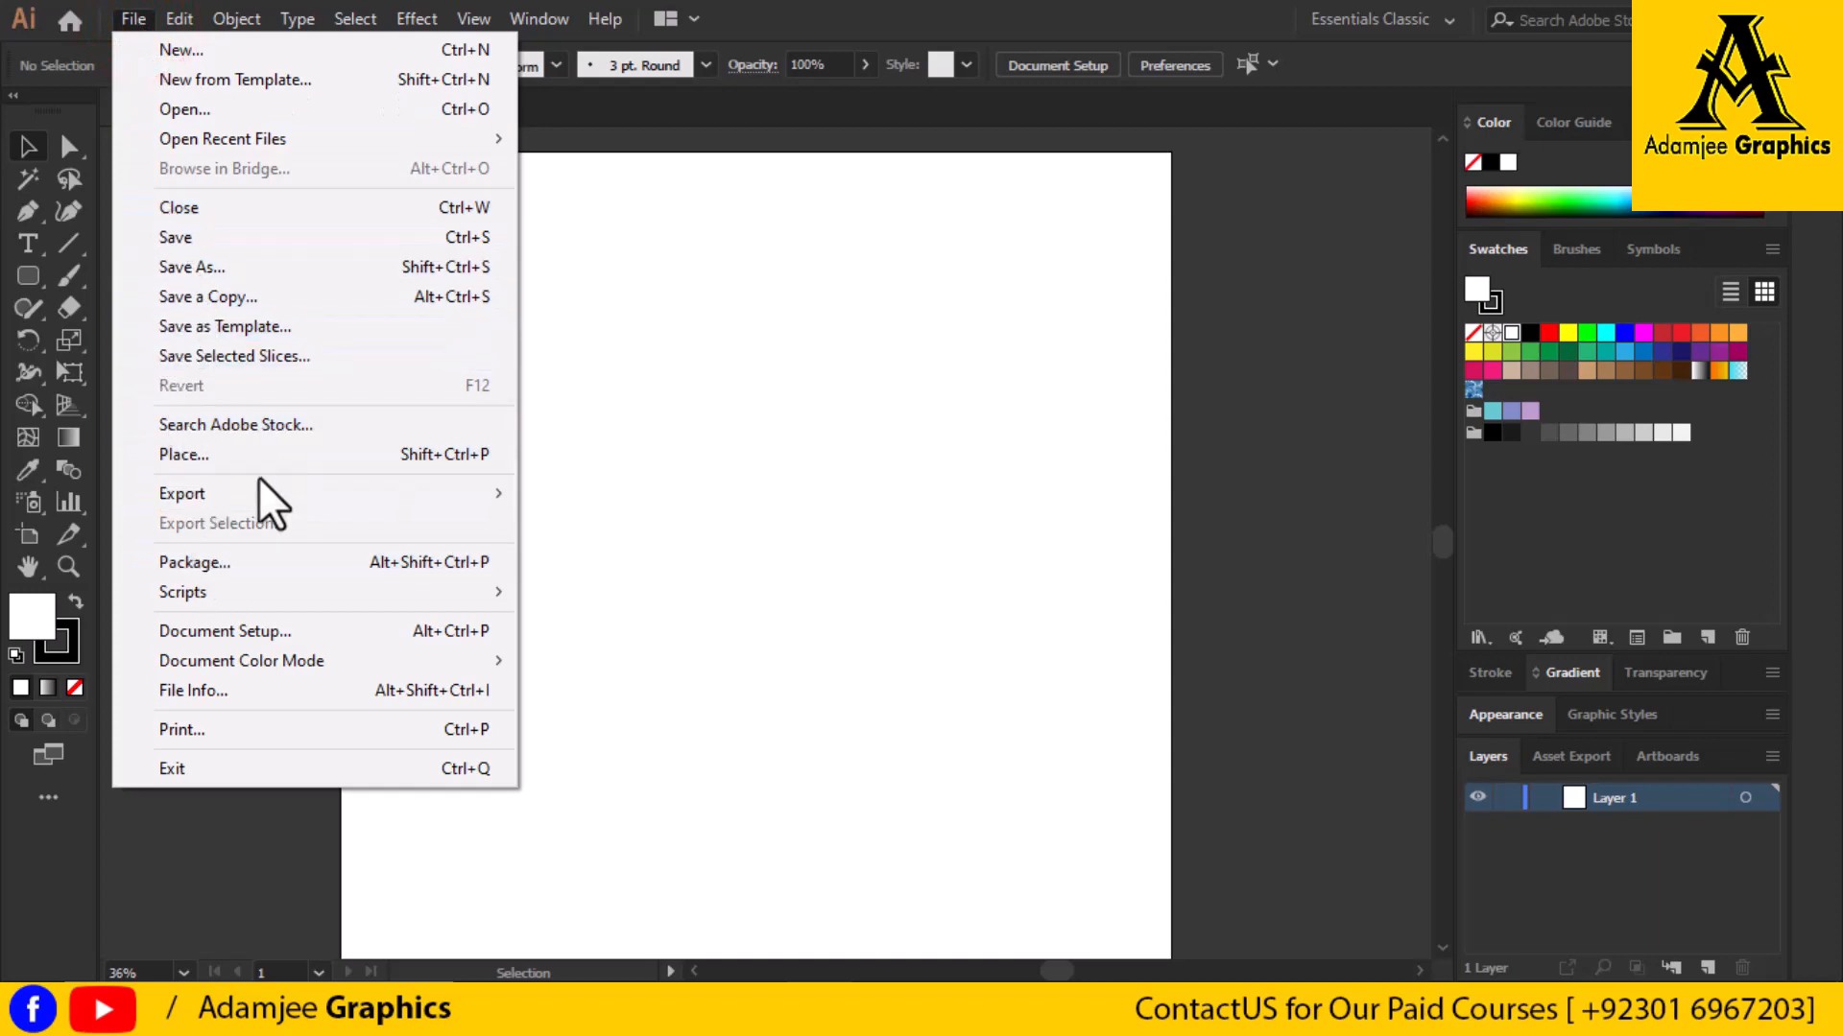
left_click(233, 451)
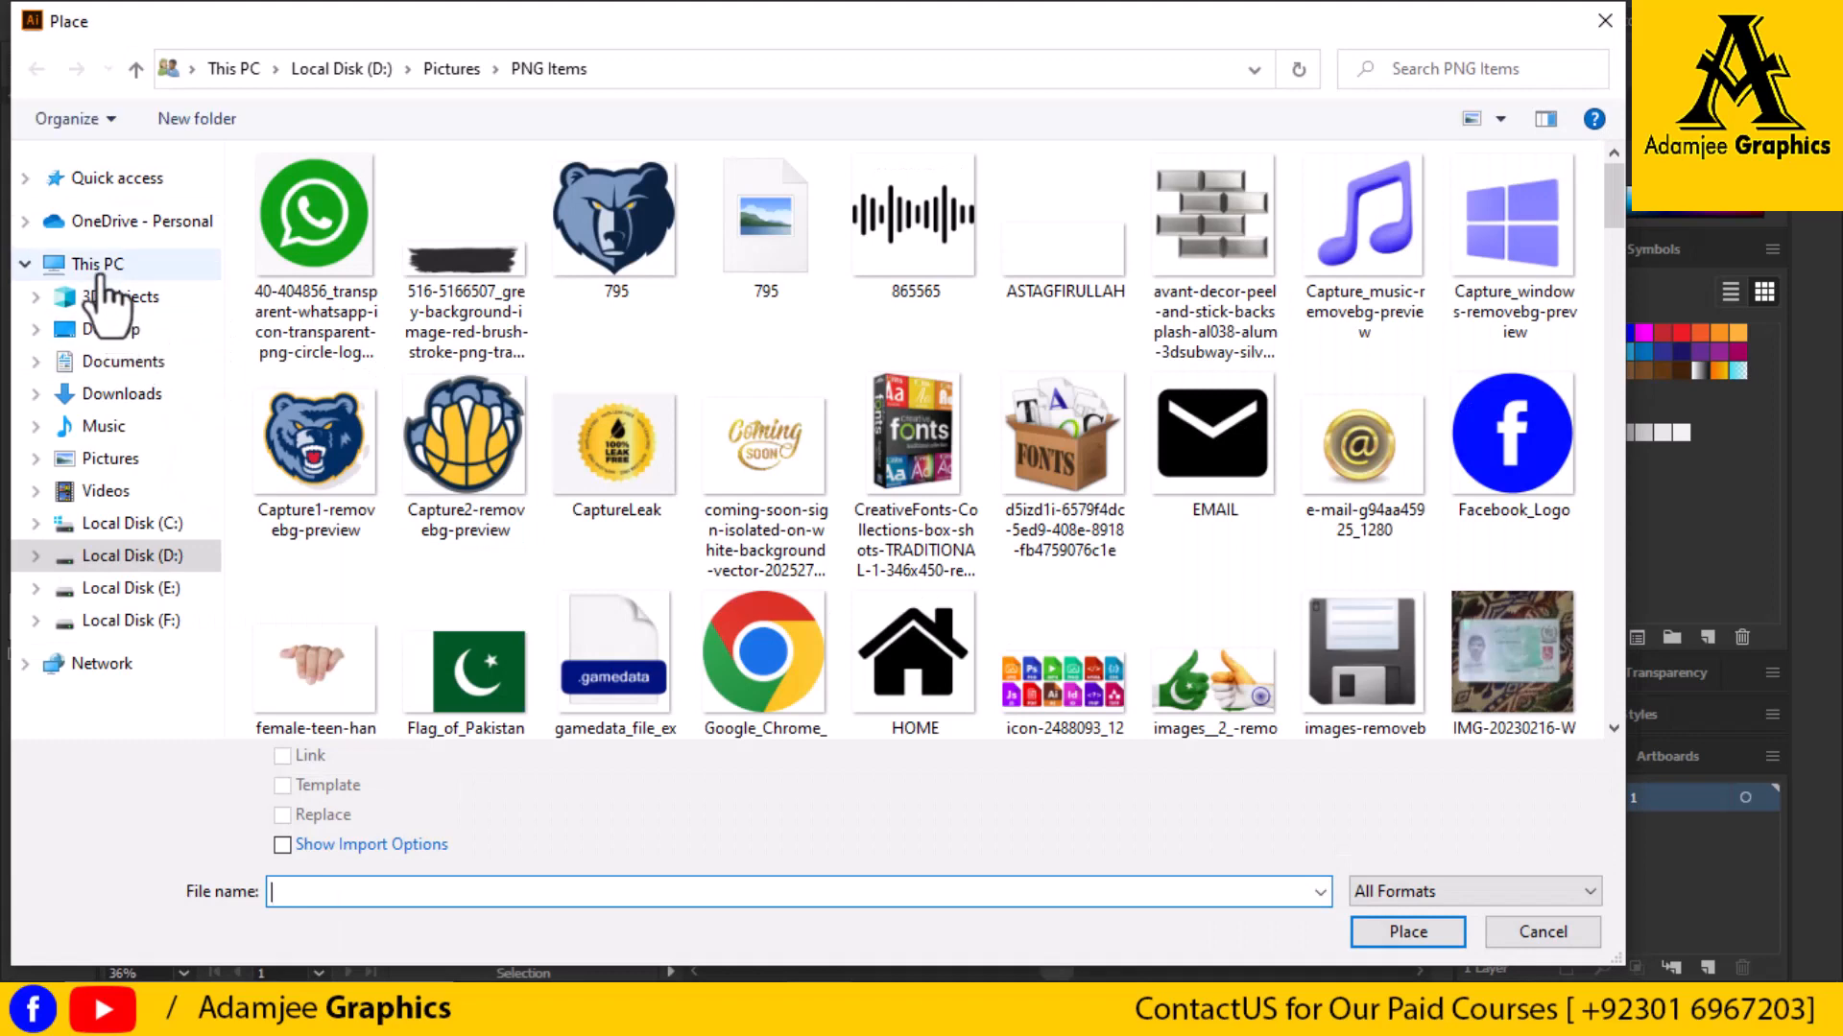
left_click(107, 331)
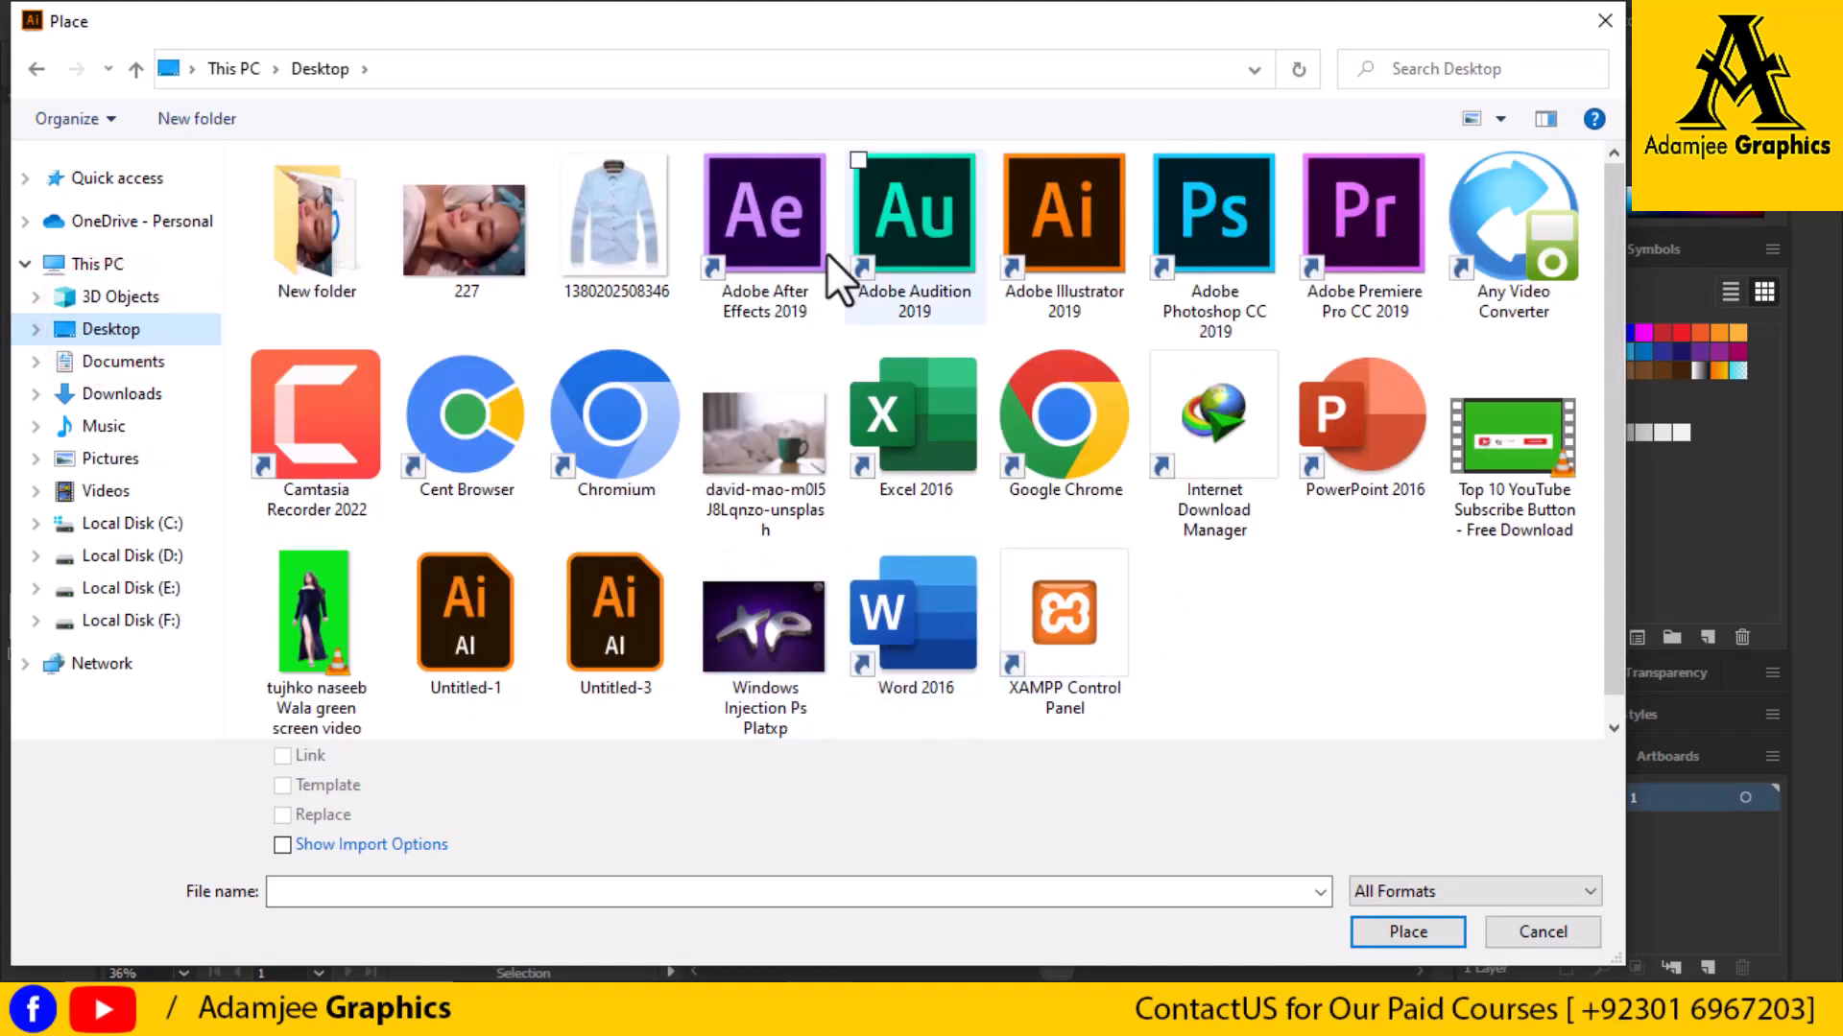
left_click(612, 209)
left_click(1403, 936)
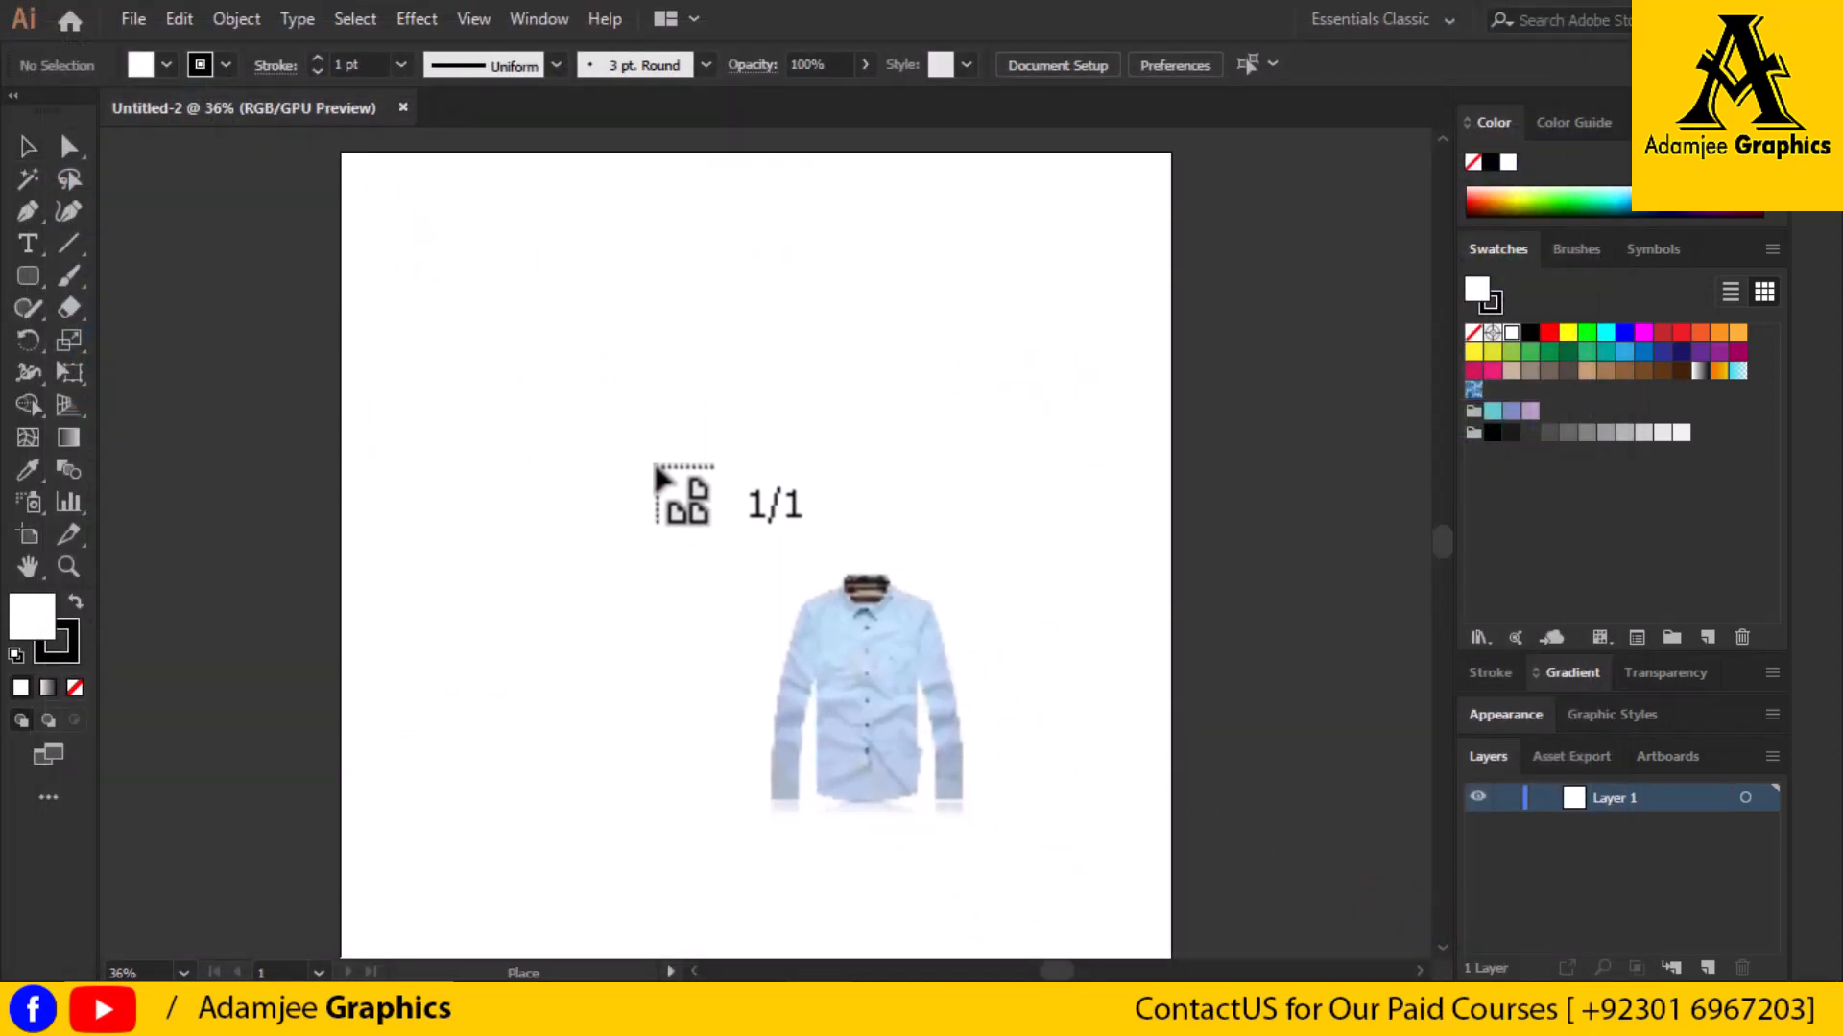
left_click(651, 461)
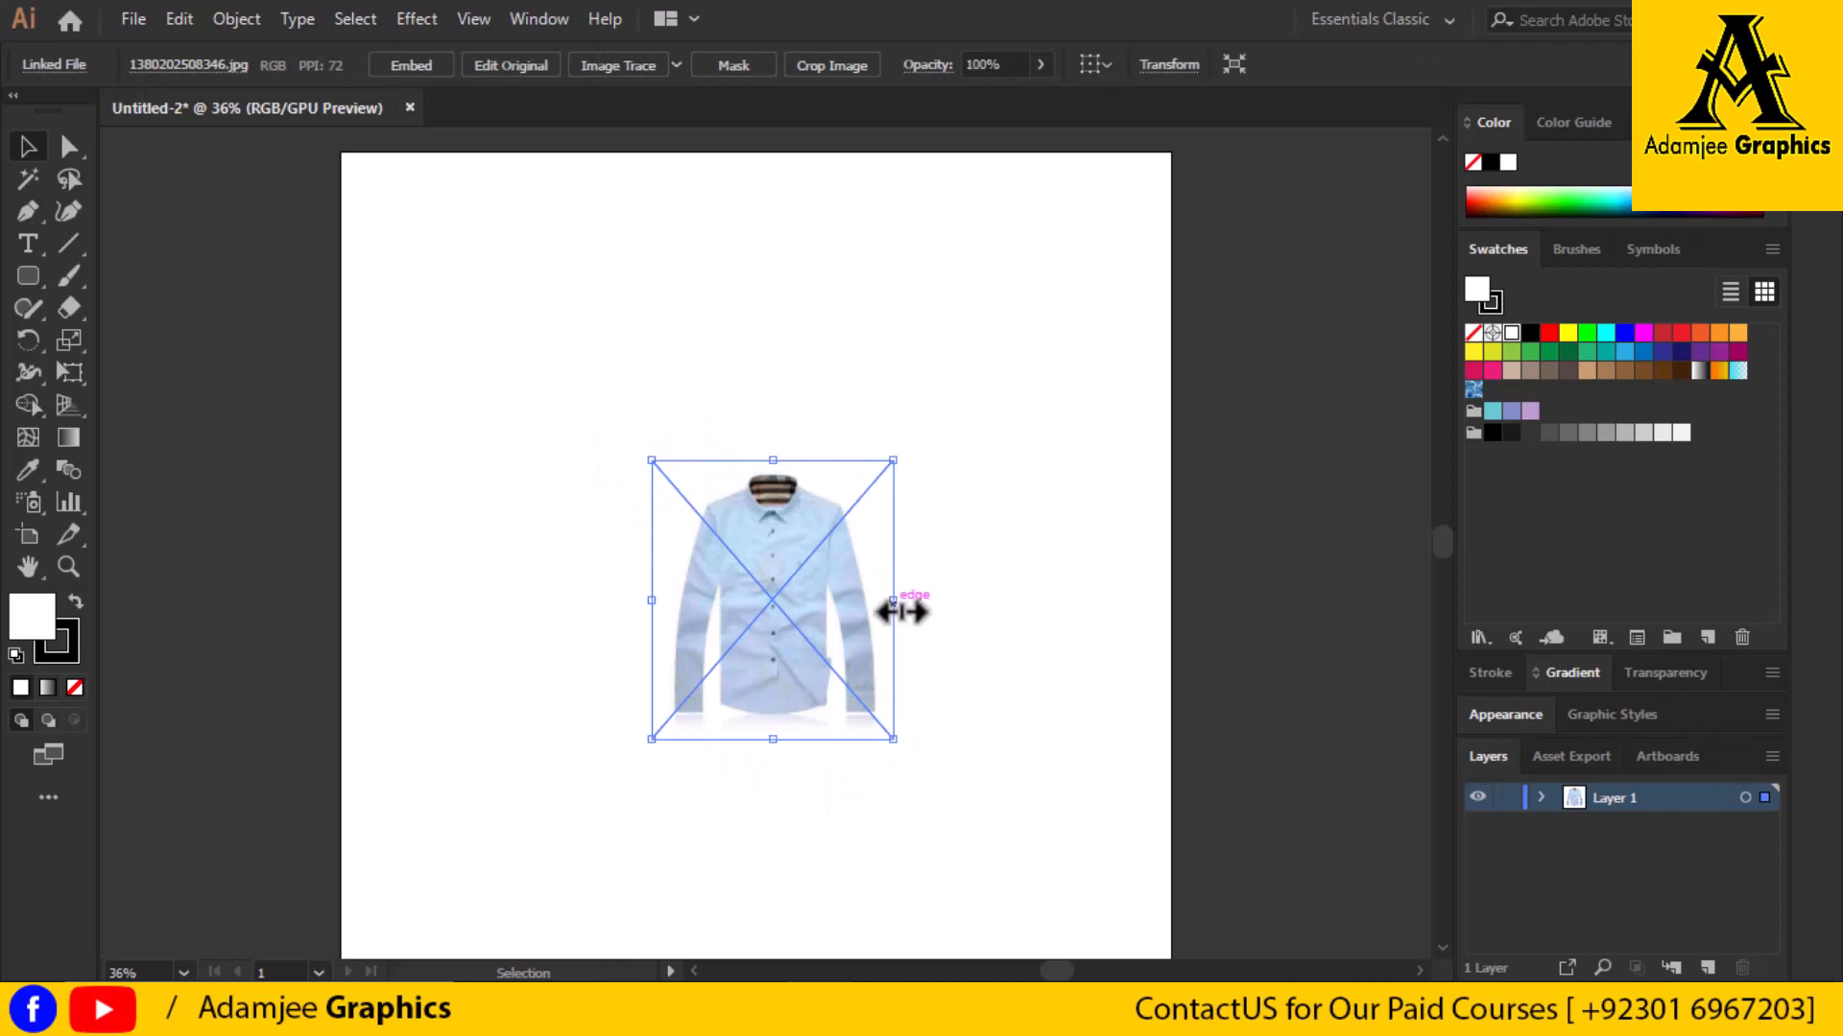
Stretch the placed shirt image on all four sides until it fills the whole artboard
left_click_drag(894, 600, 1171, 600)
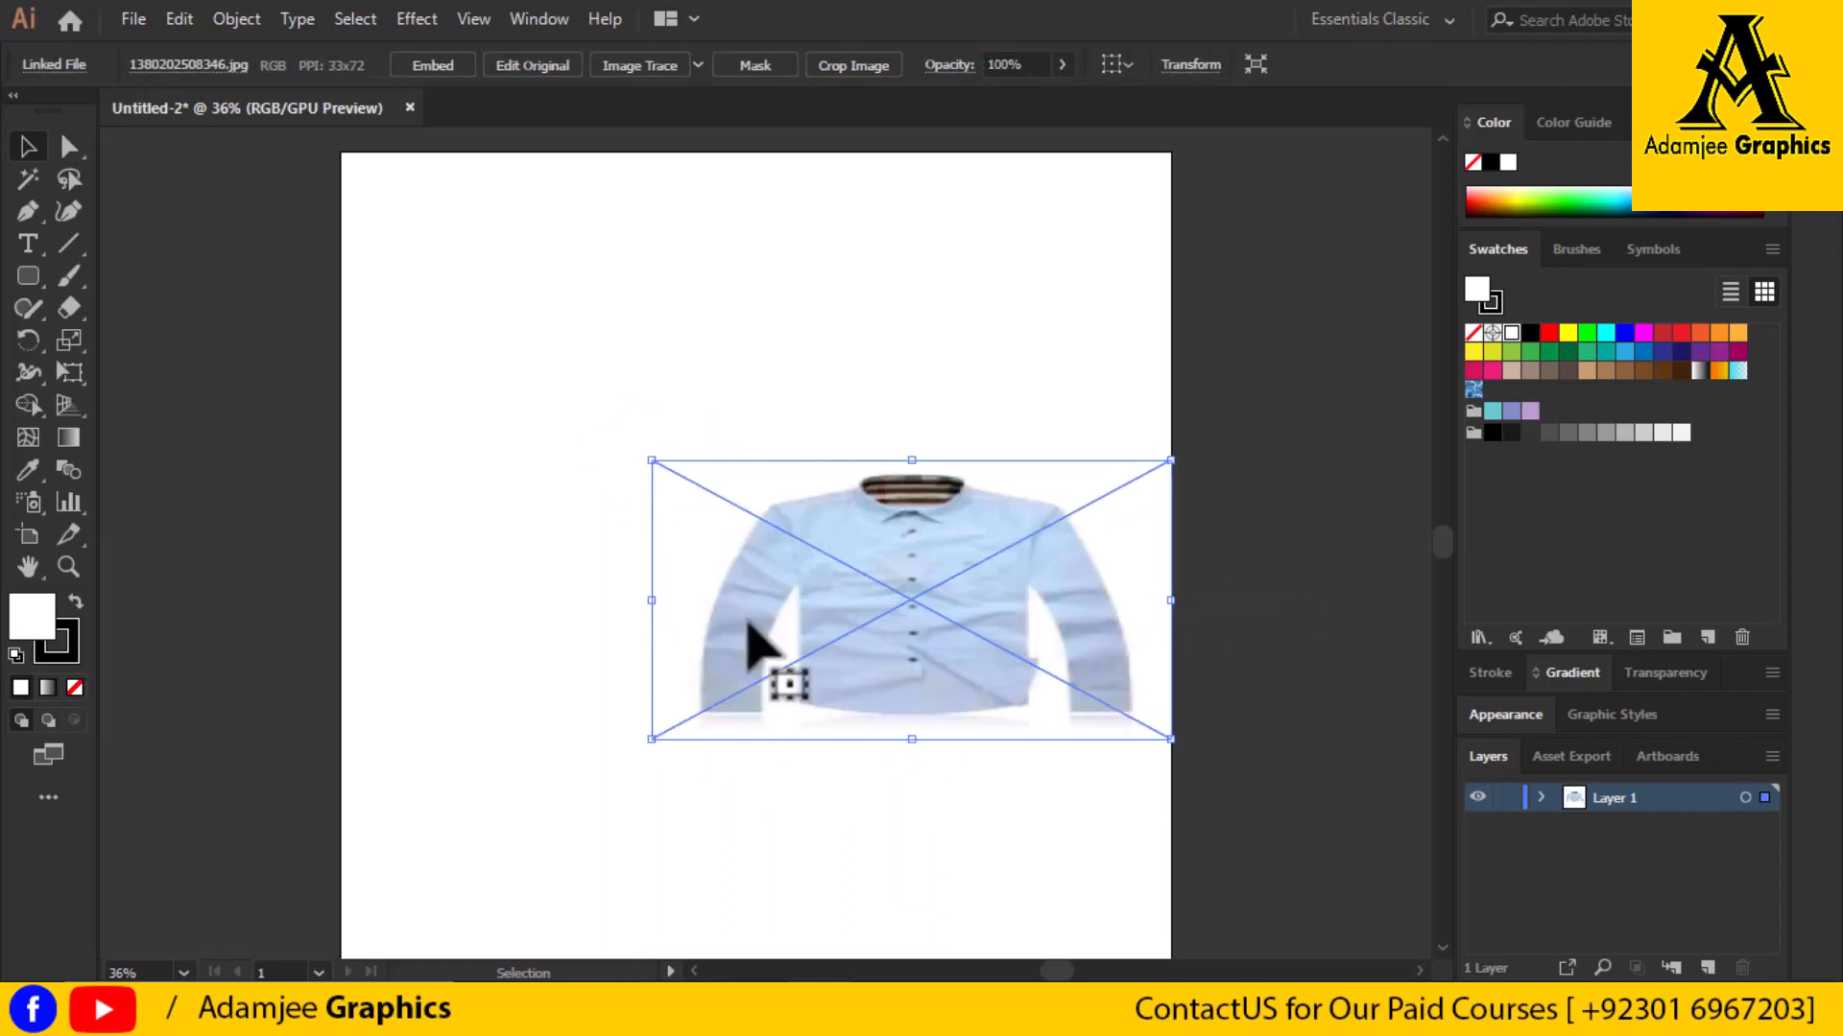
left_click_drag(653, 606, 341, 595)
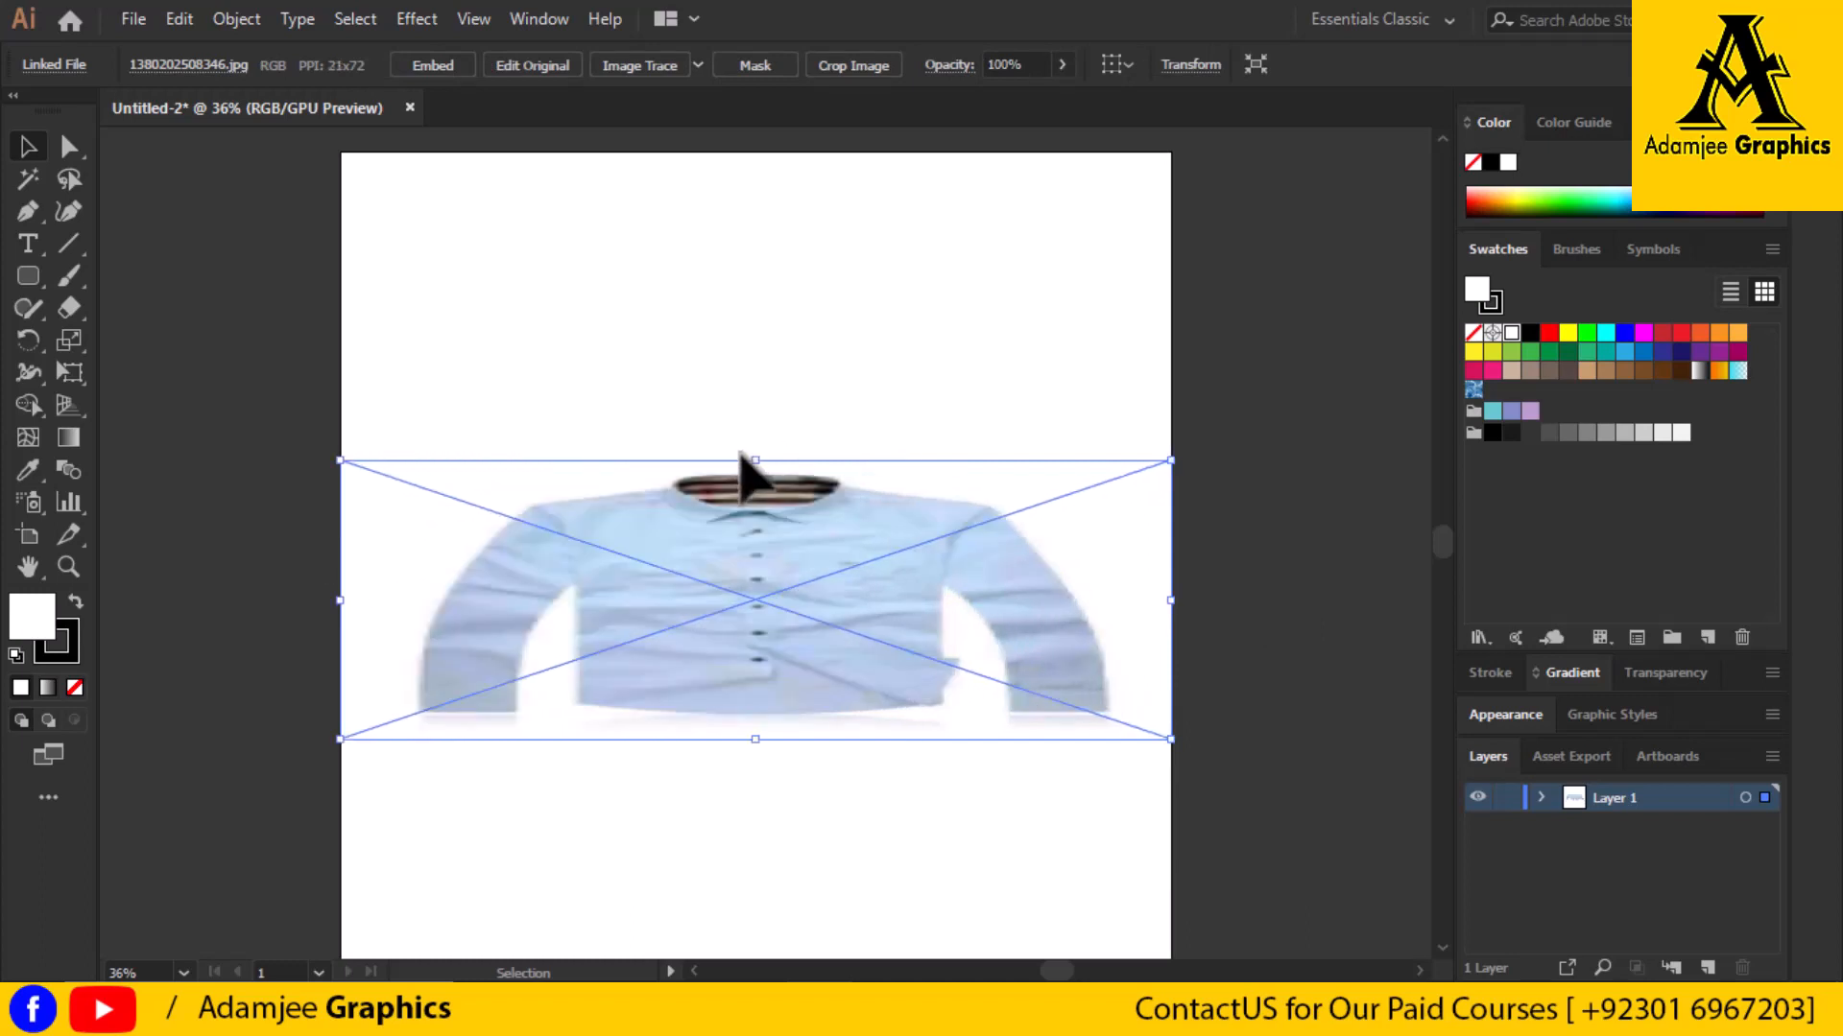
left_click_drag(761, 459, 761, 151)
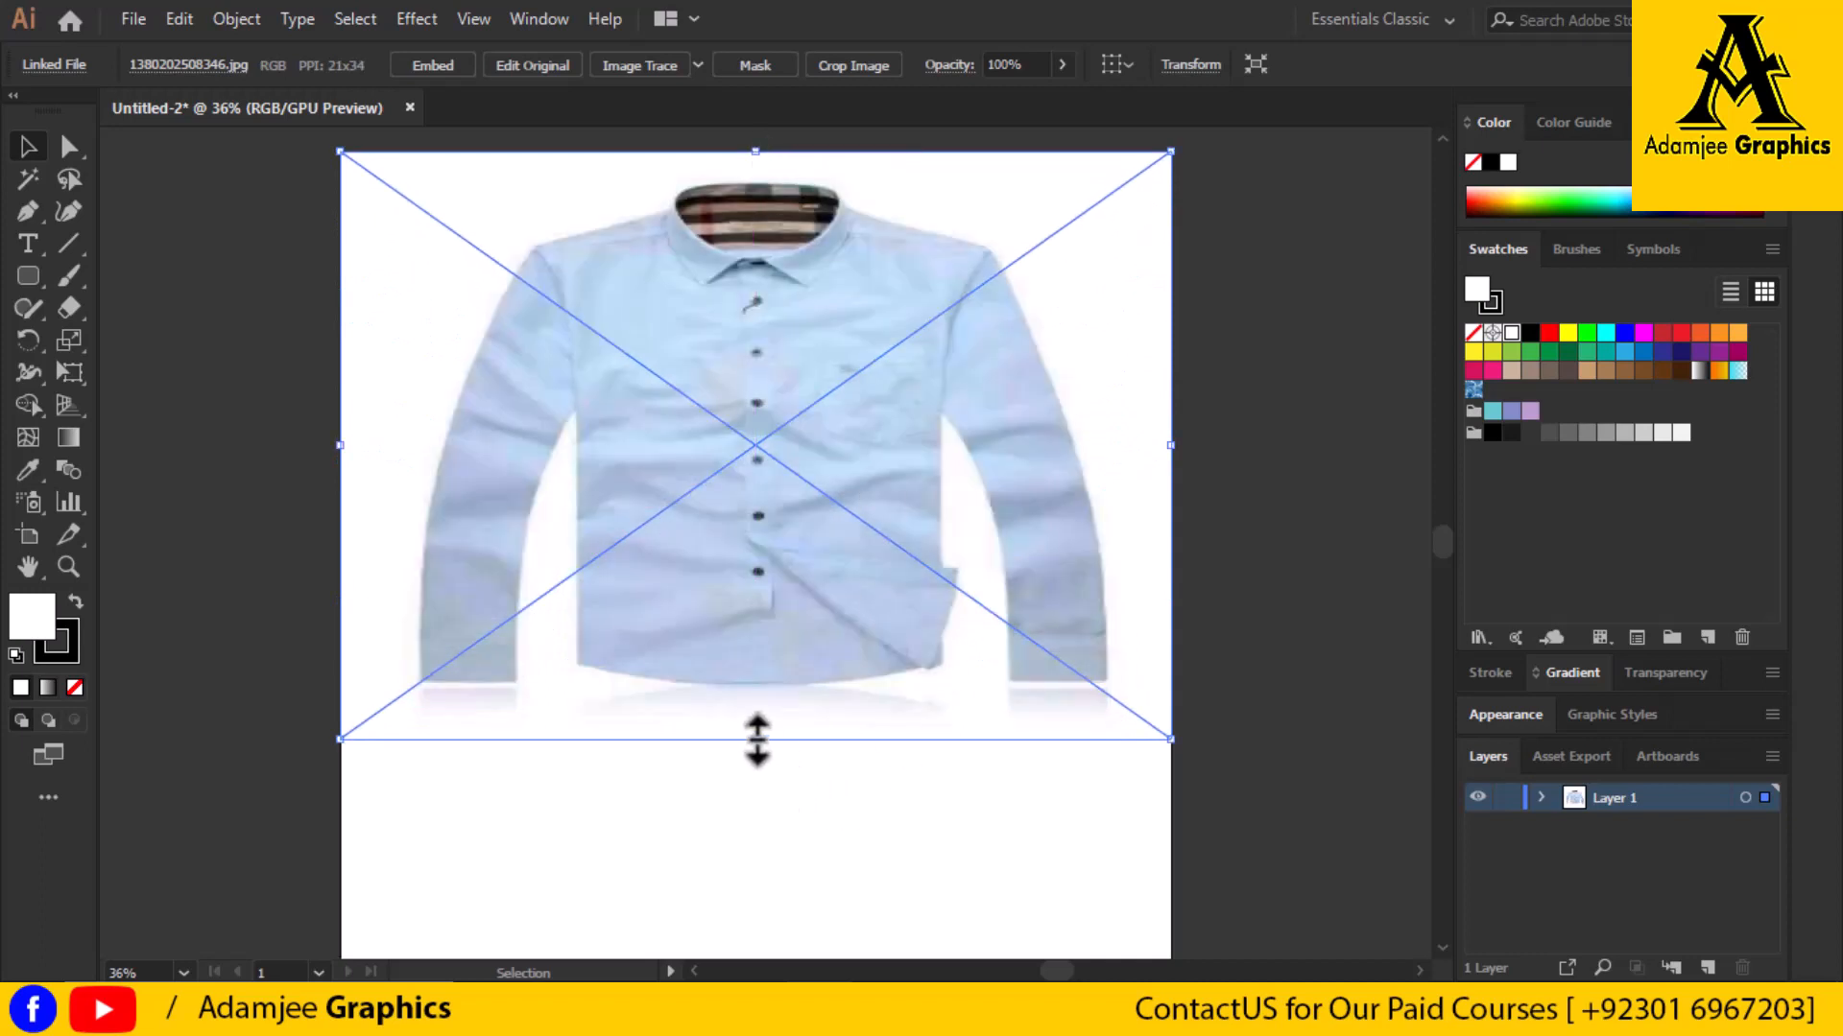
left_click_drag(762, 747, 750, 954)
scroll(1382, 739, "down", 3)
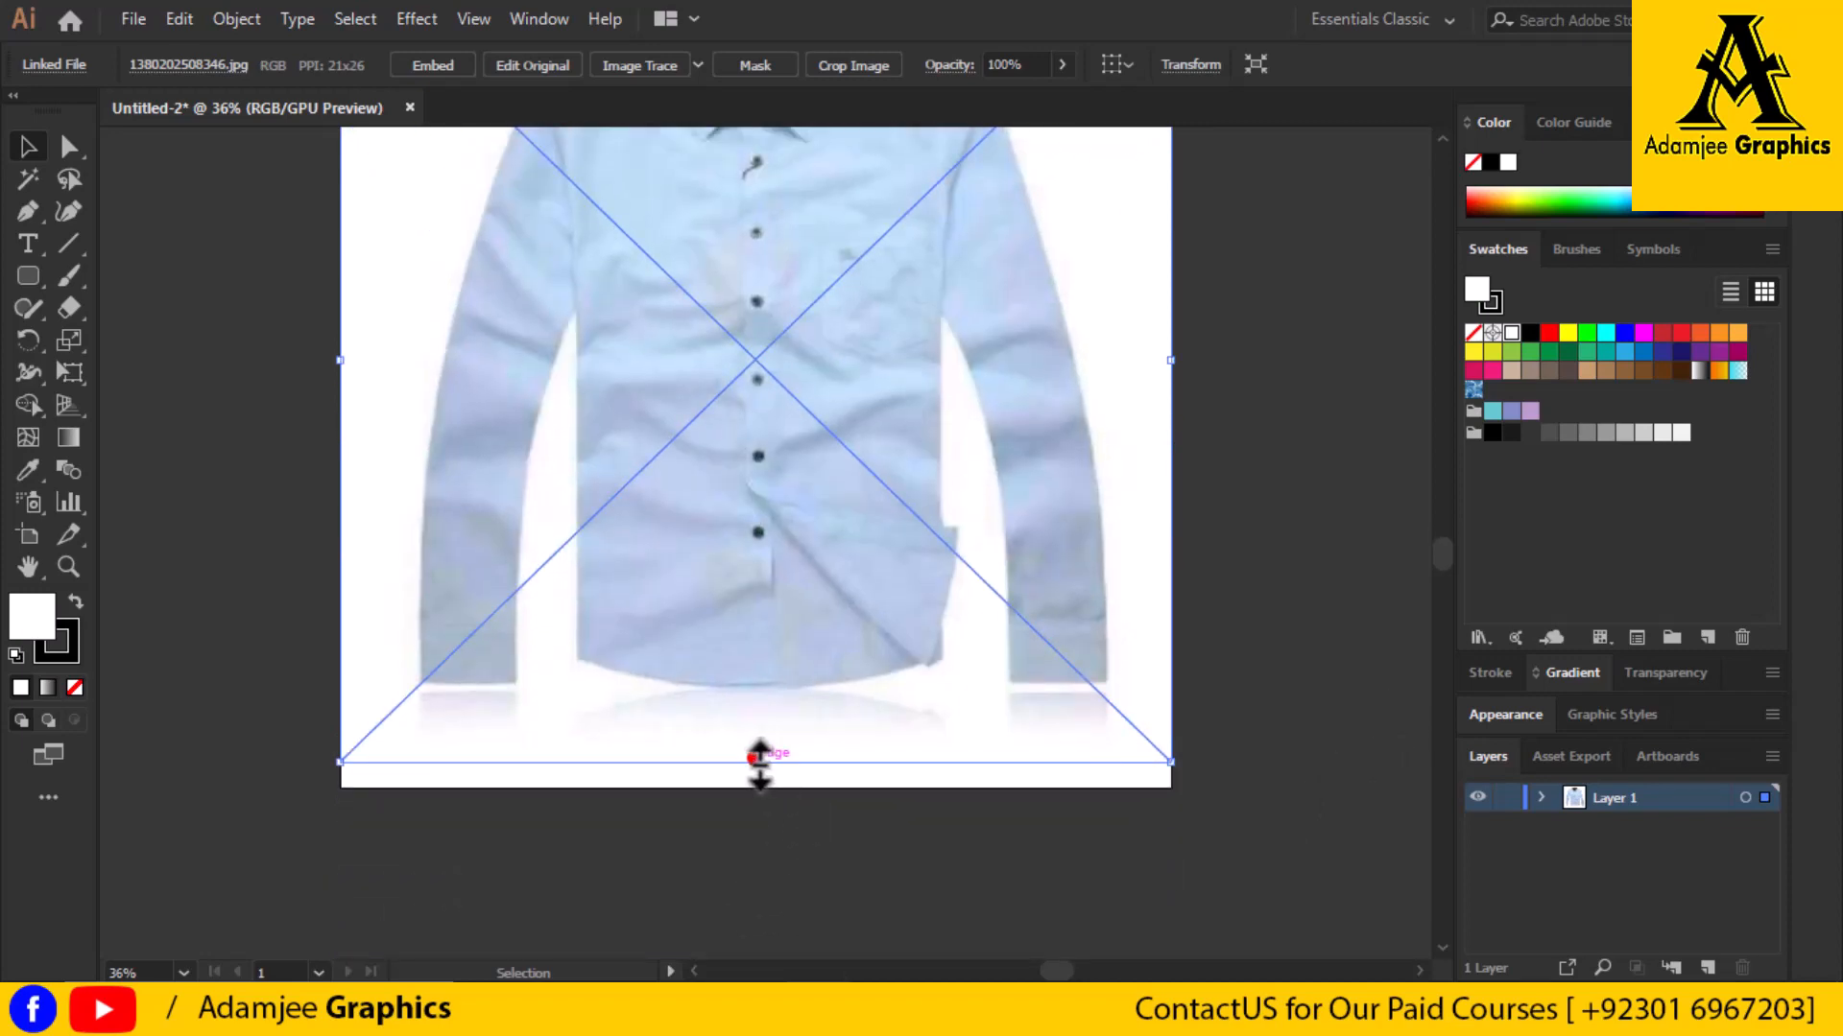
left_click_drag(758, 756, 755, 787)
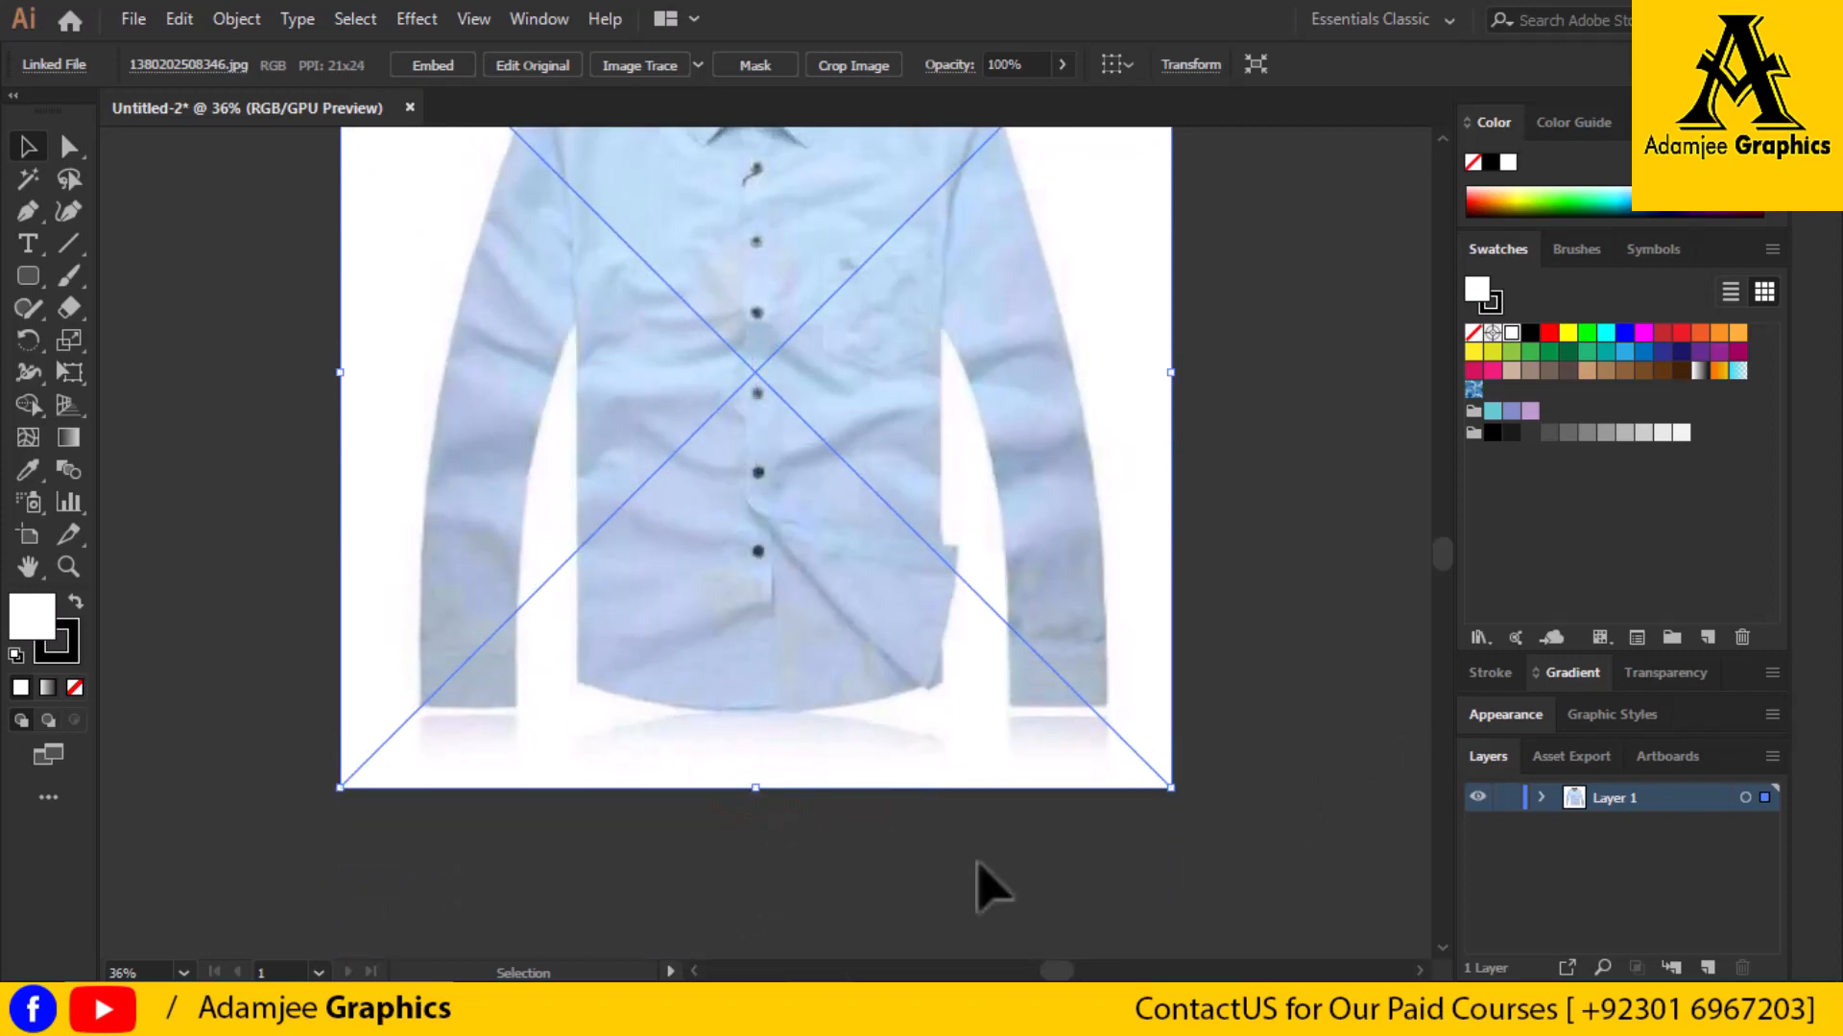
scroll(1289, 773, "up", 3)
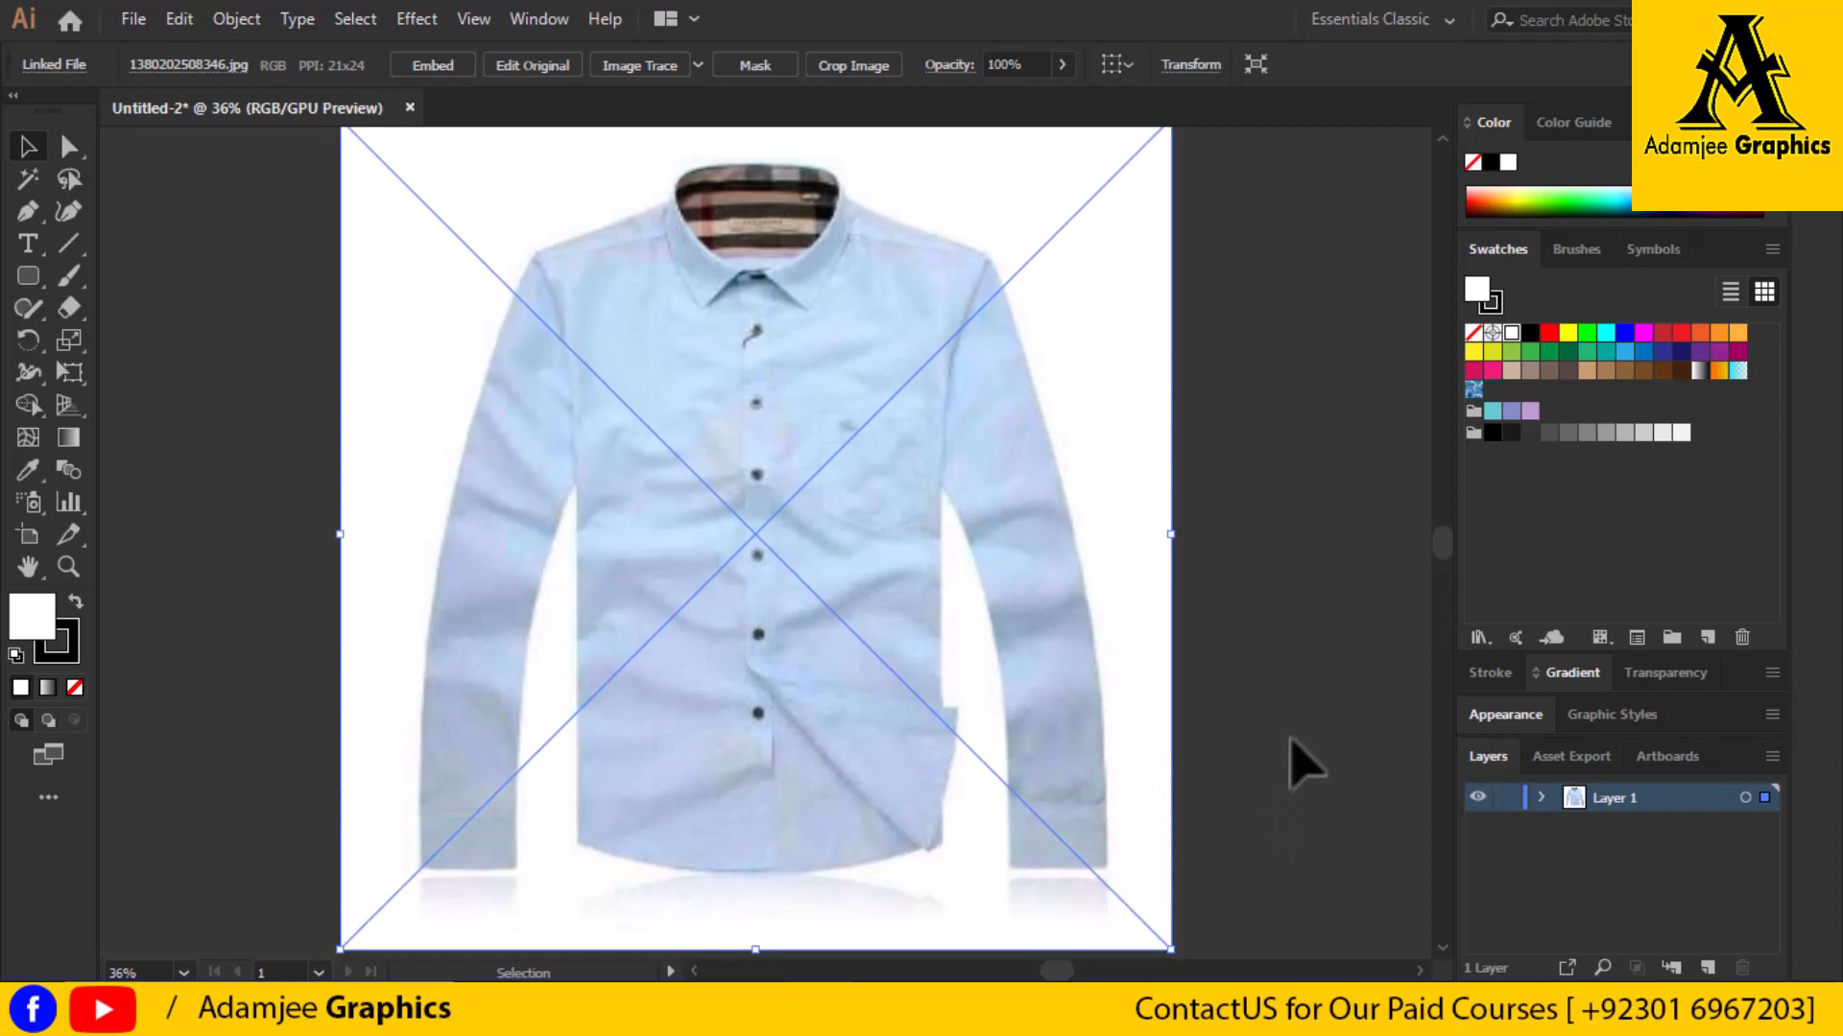
scroll(1289, 765, "up", 1)
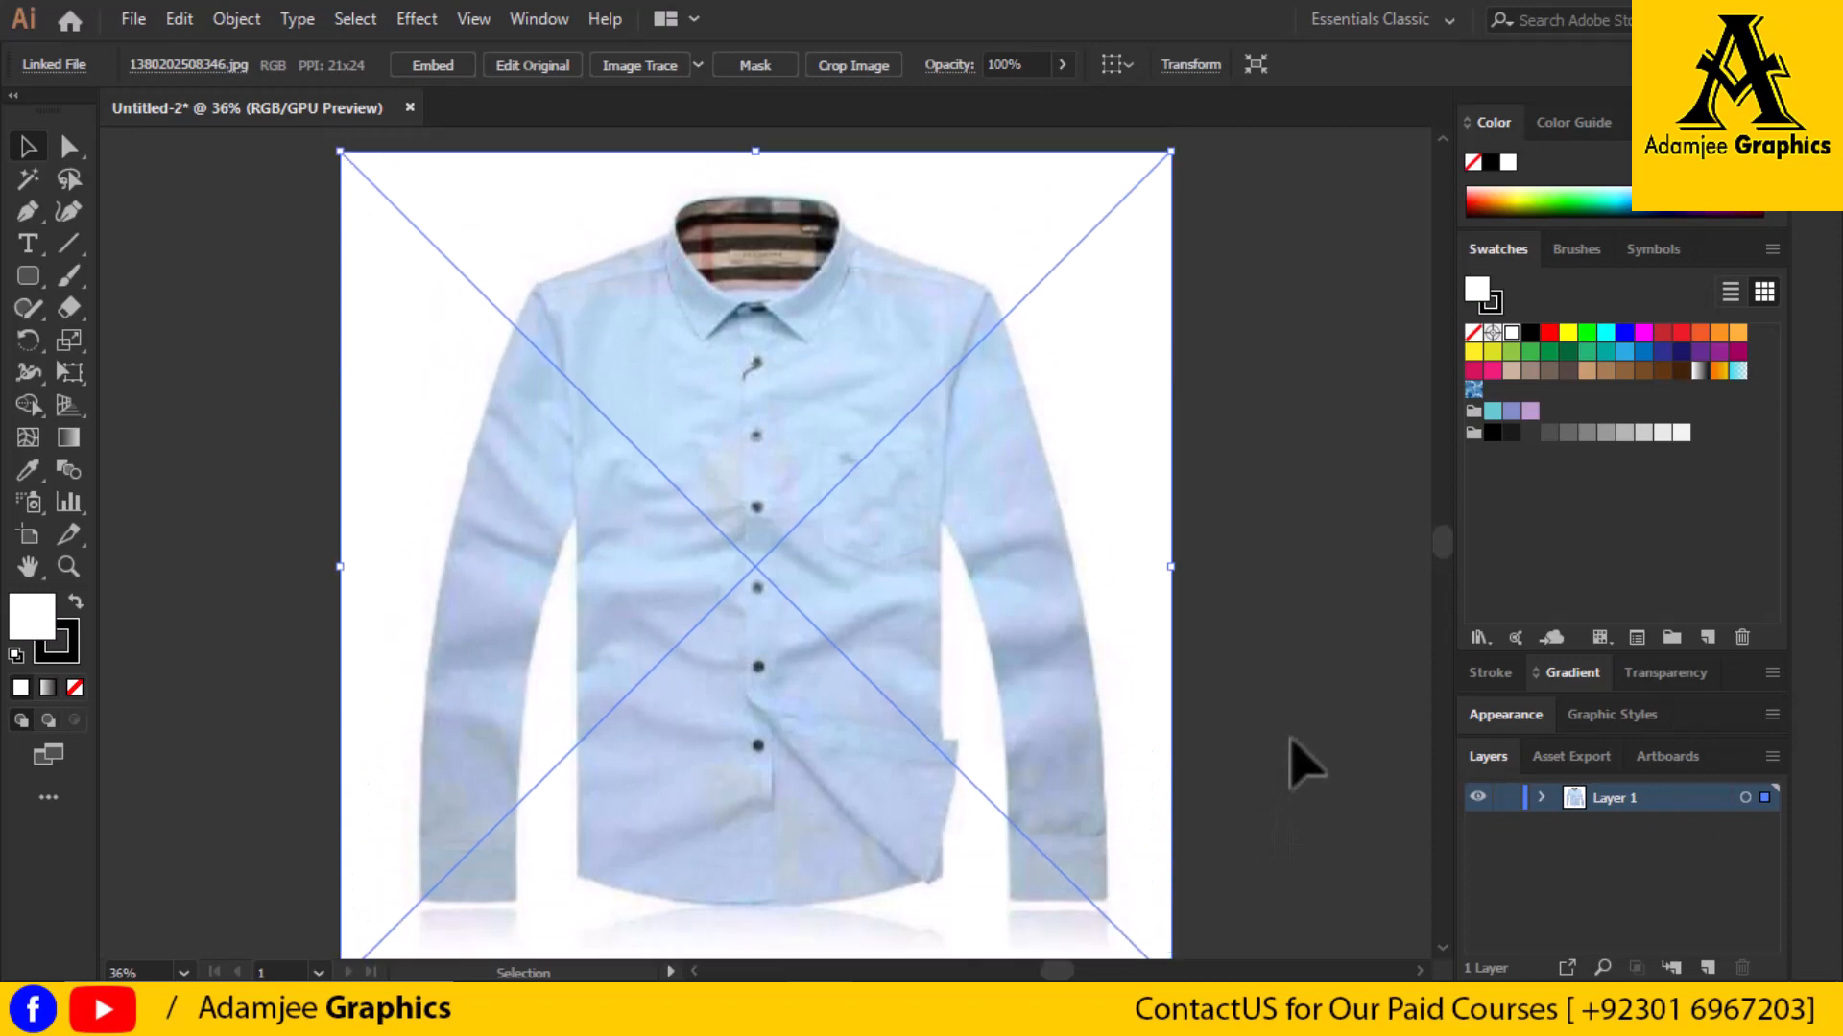
Embed the shirt image in the document and add a new layer above Layer 1
left_click(437, 62)
left_click(1378, 538)
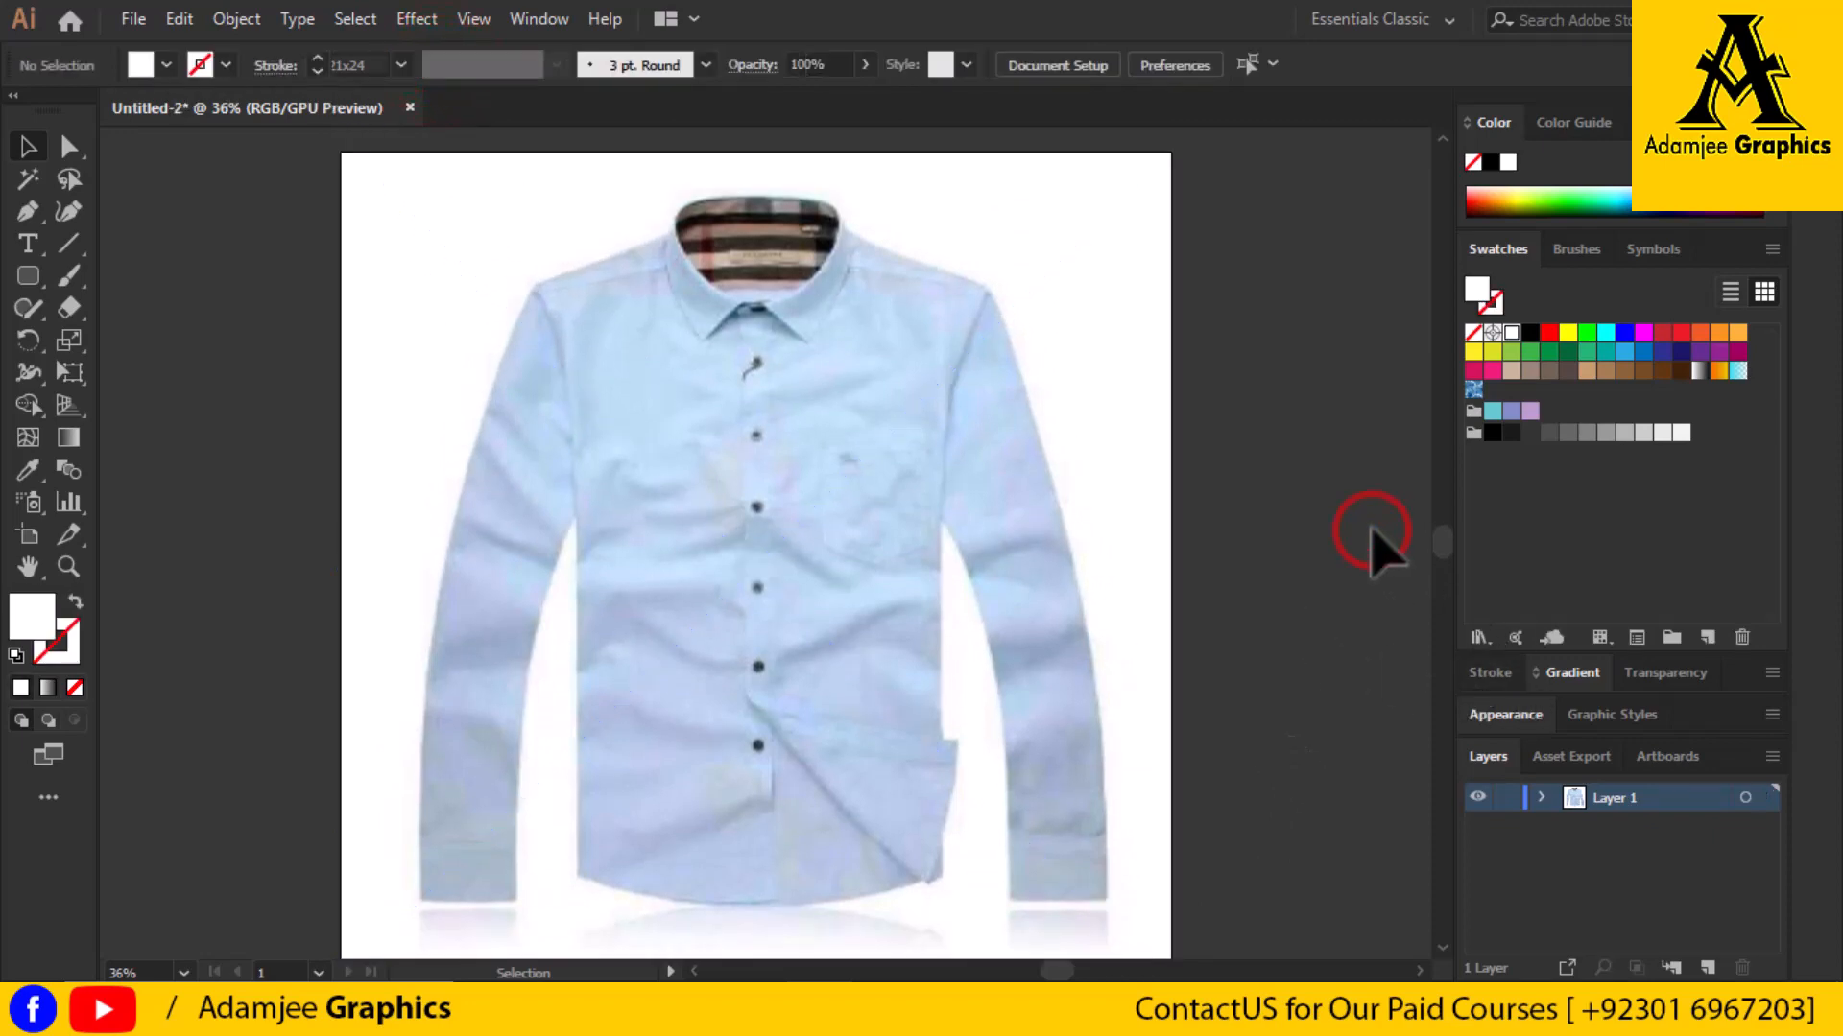
left_click(1677, 800)
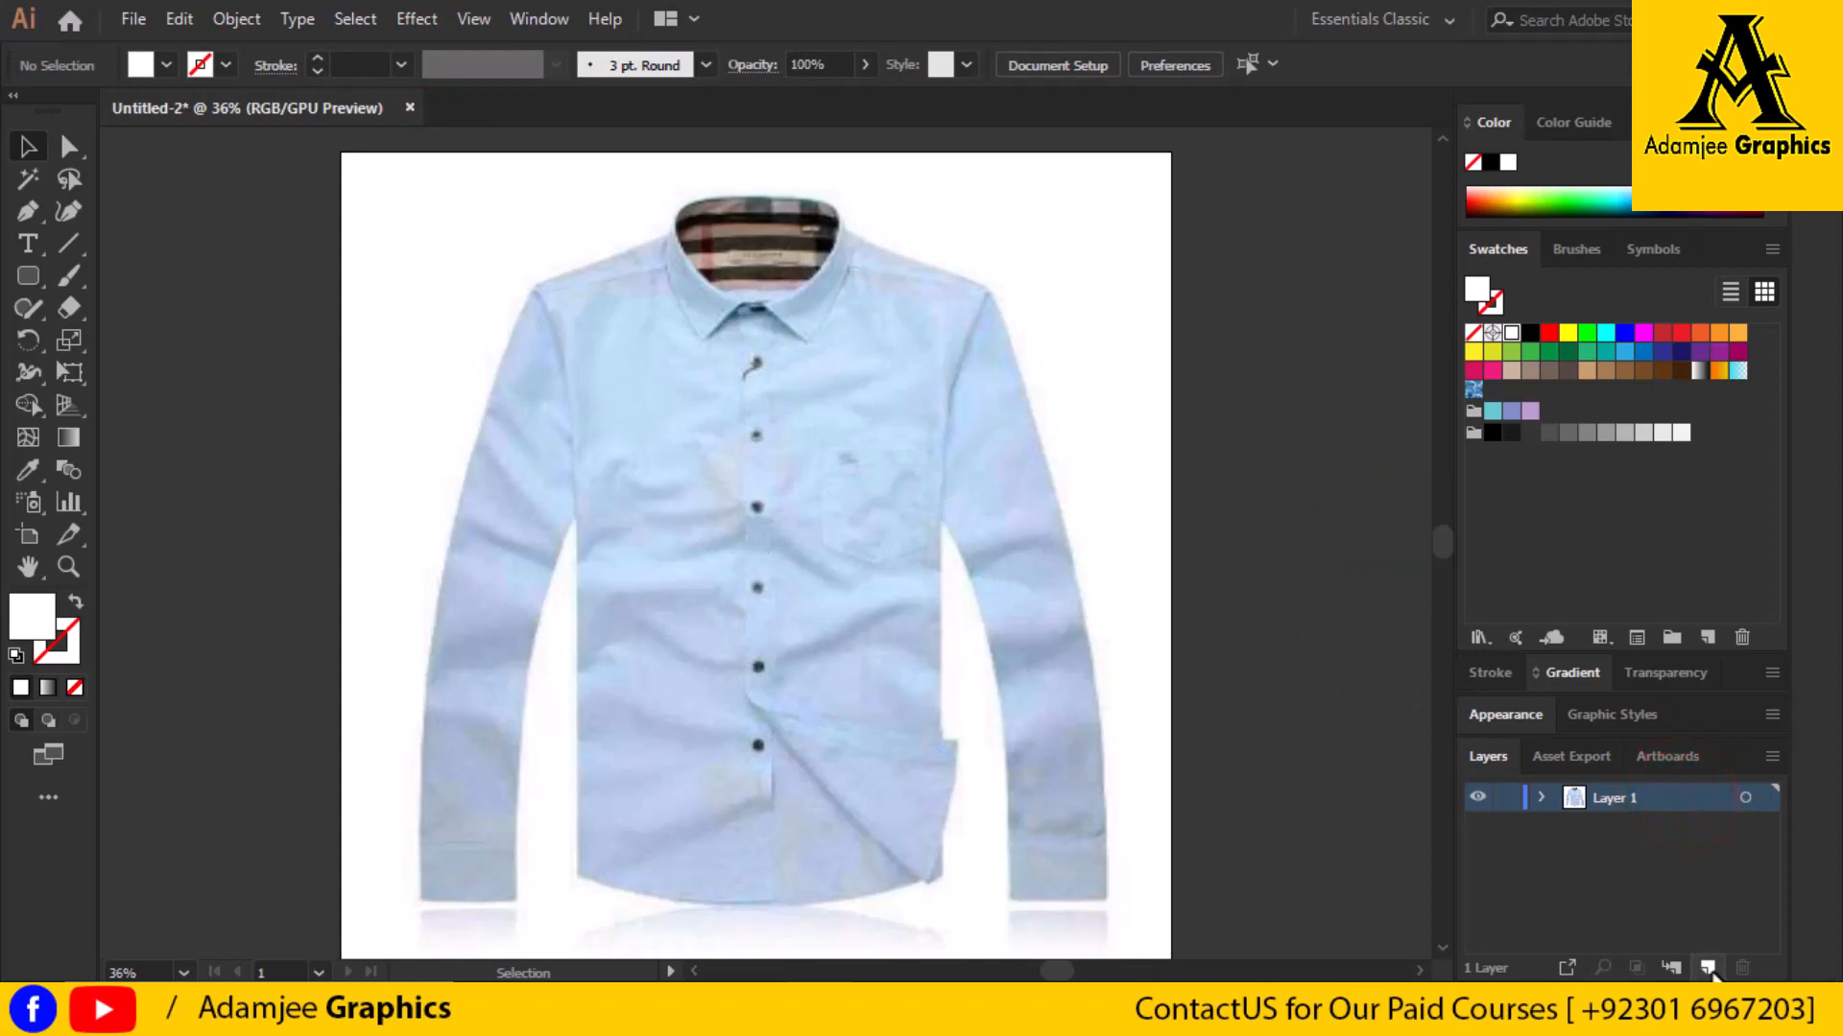
Start a Pen path on Layer 2 at the outer bottom corner of the shirt's left cuff
left_click(30, 215)
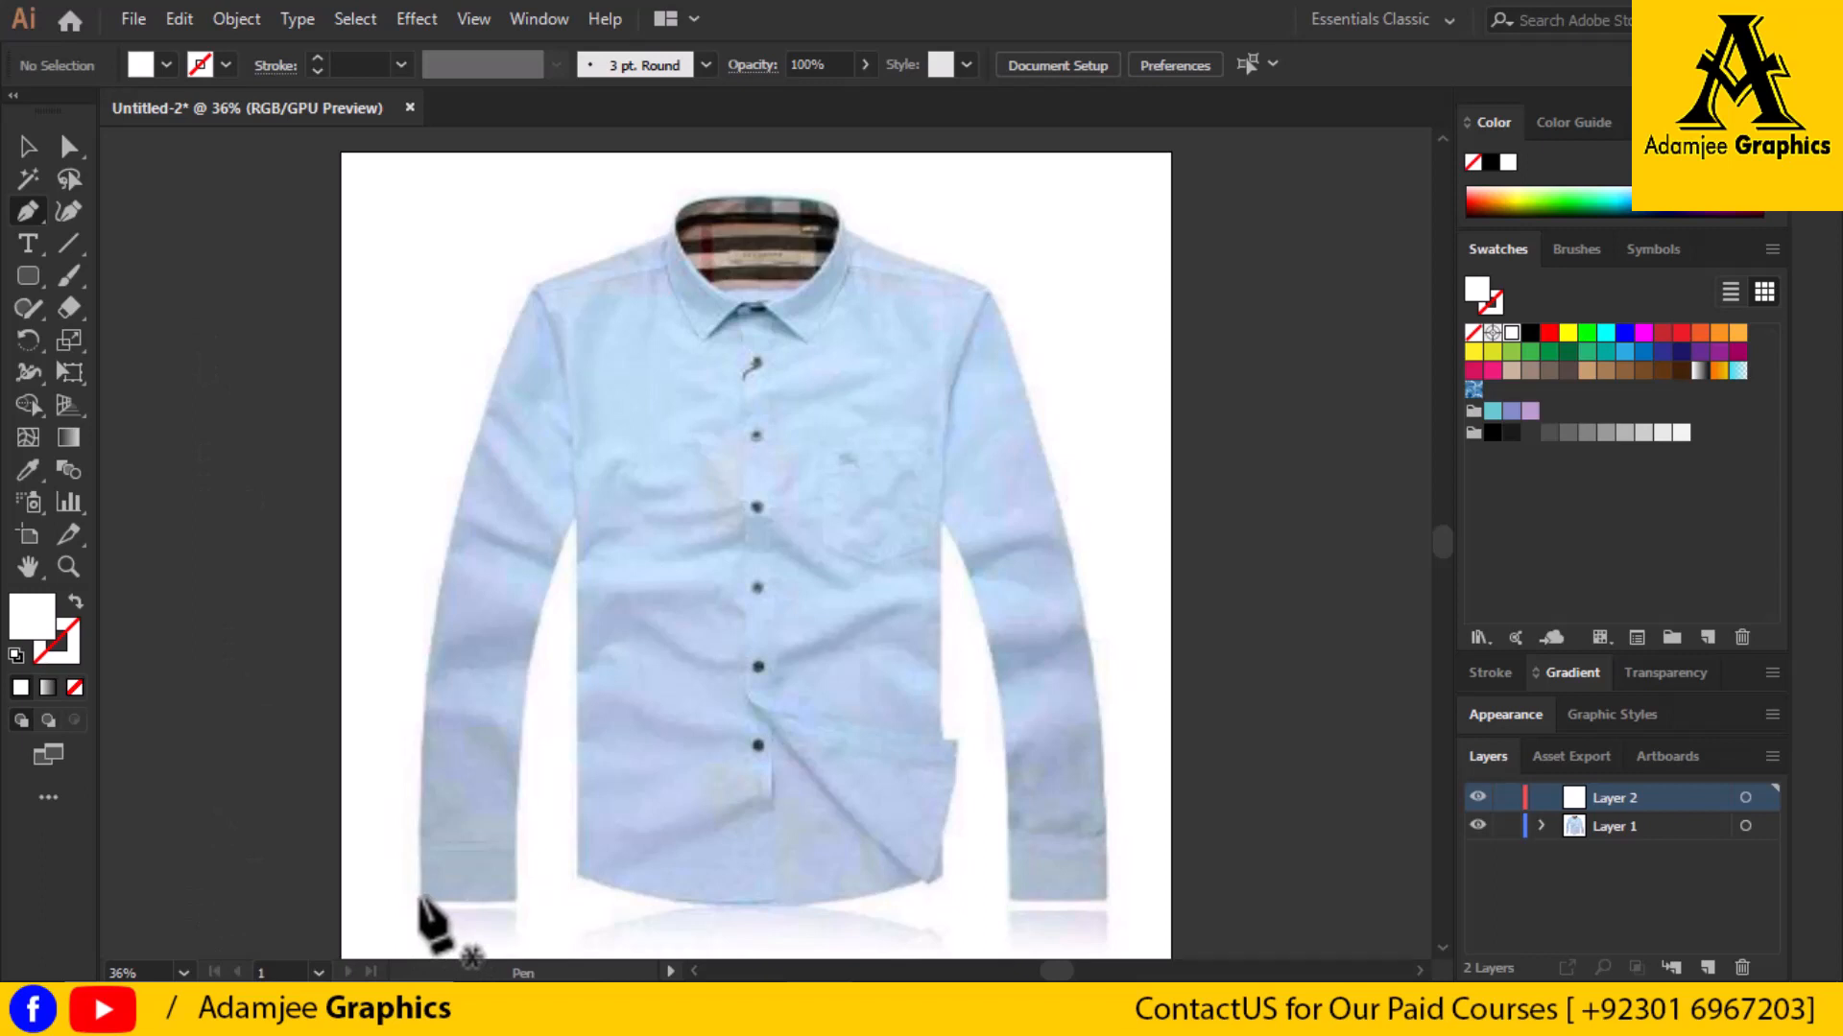
left_click(418, 895)
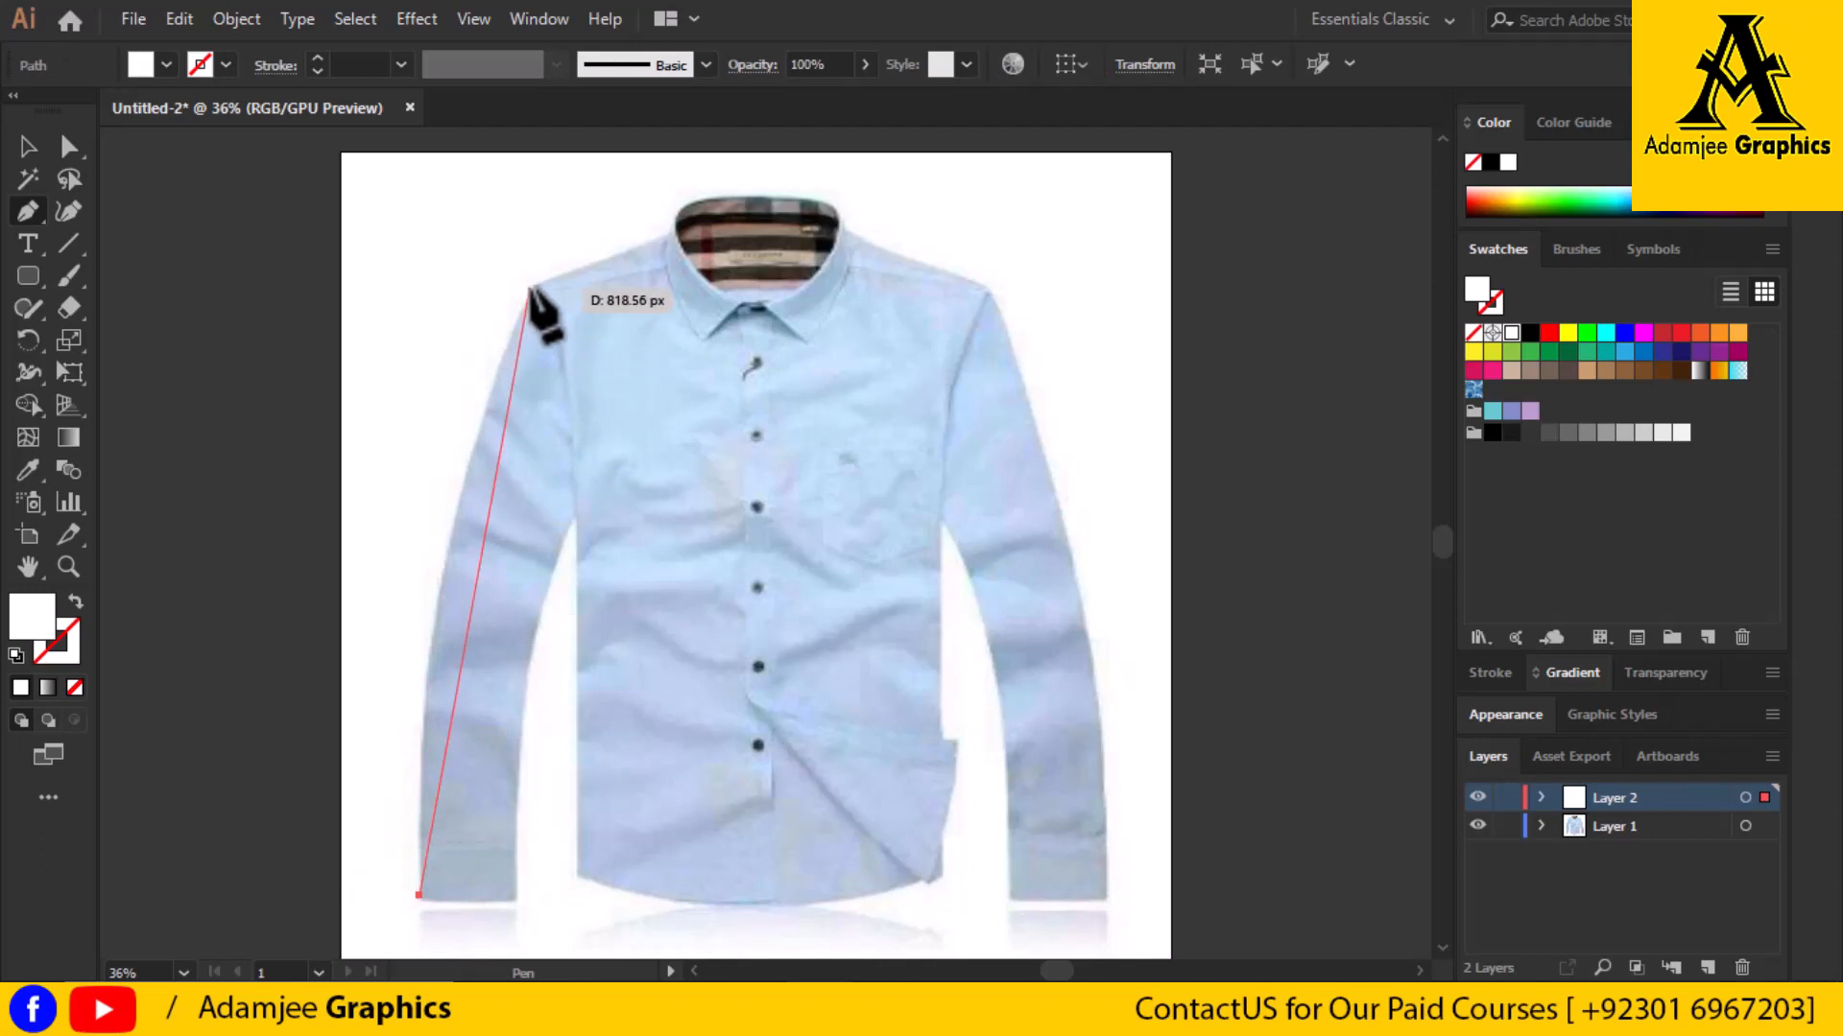
left_click(532, 286)
left_click_drag(549, 309, 649, 211)
key("ctrl+z")
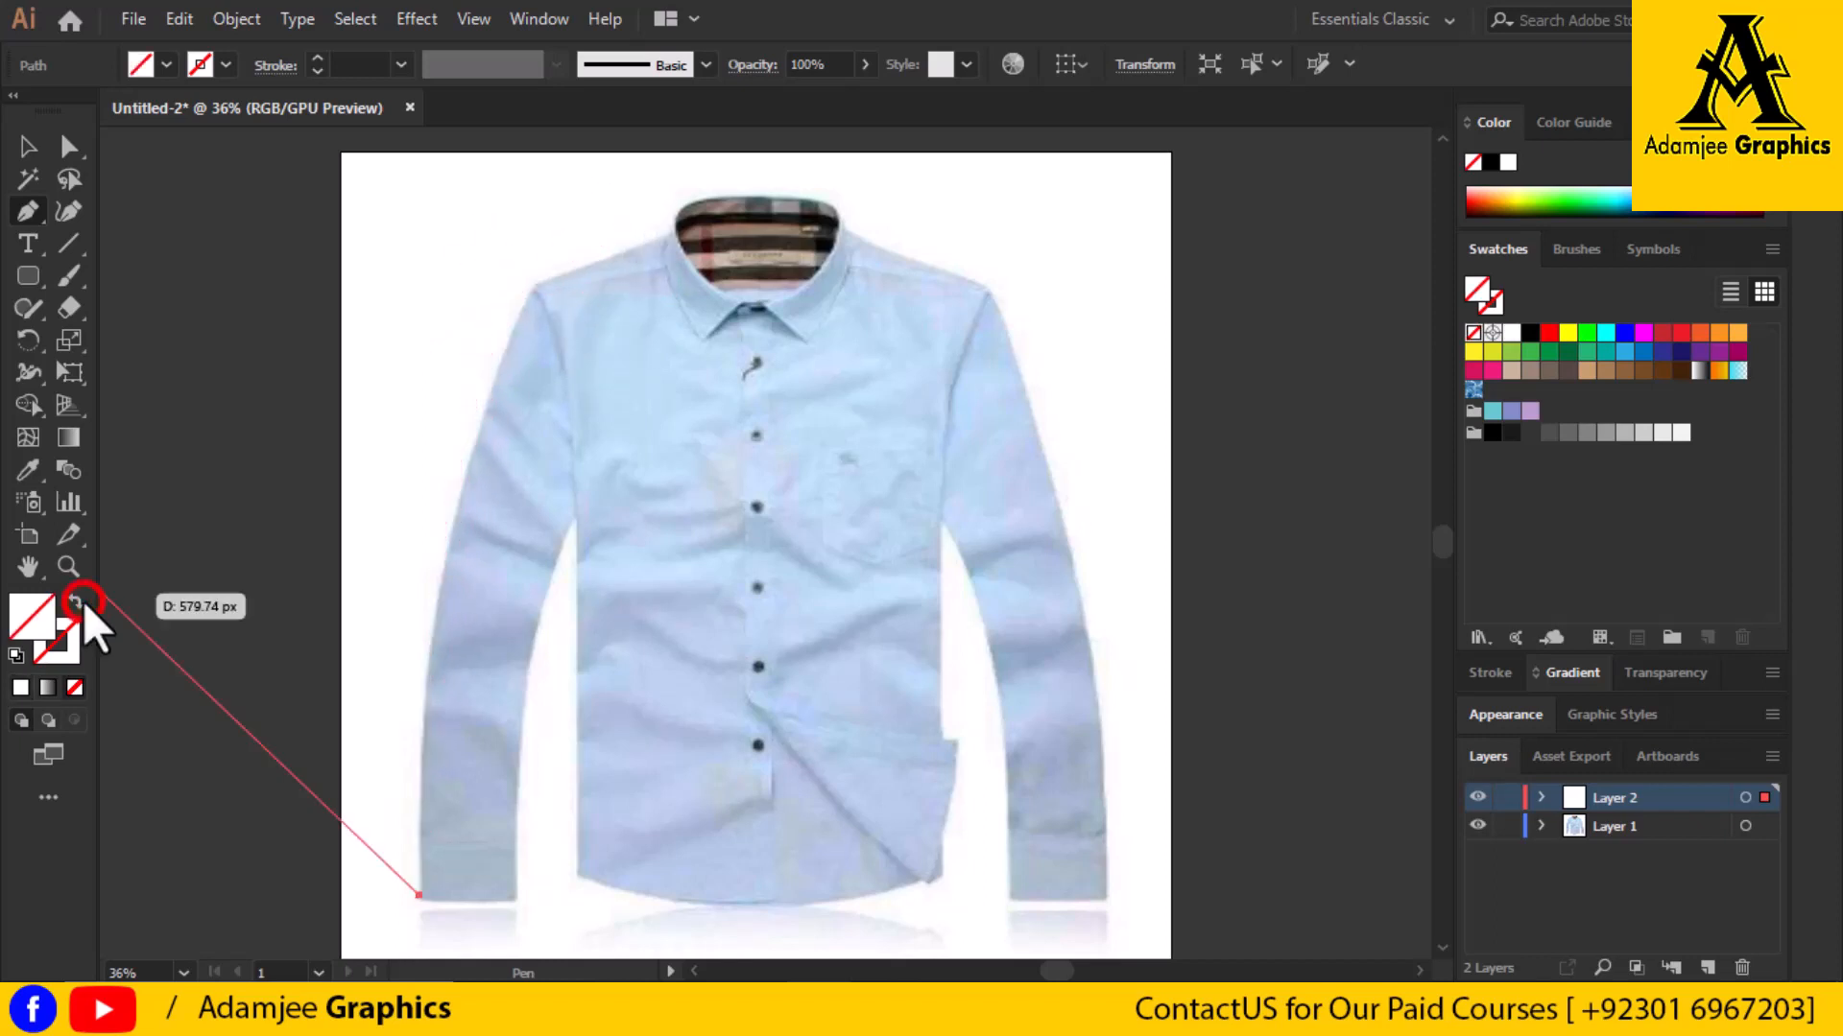
Give the path no fill and a white 1 pt stroke, and curve it partway up the left sleeve's outer edge
left_click(75, 687)
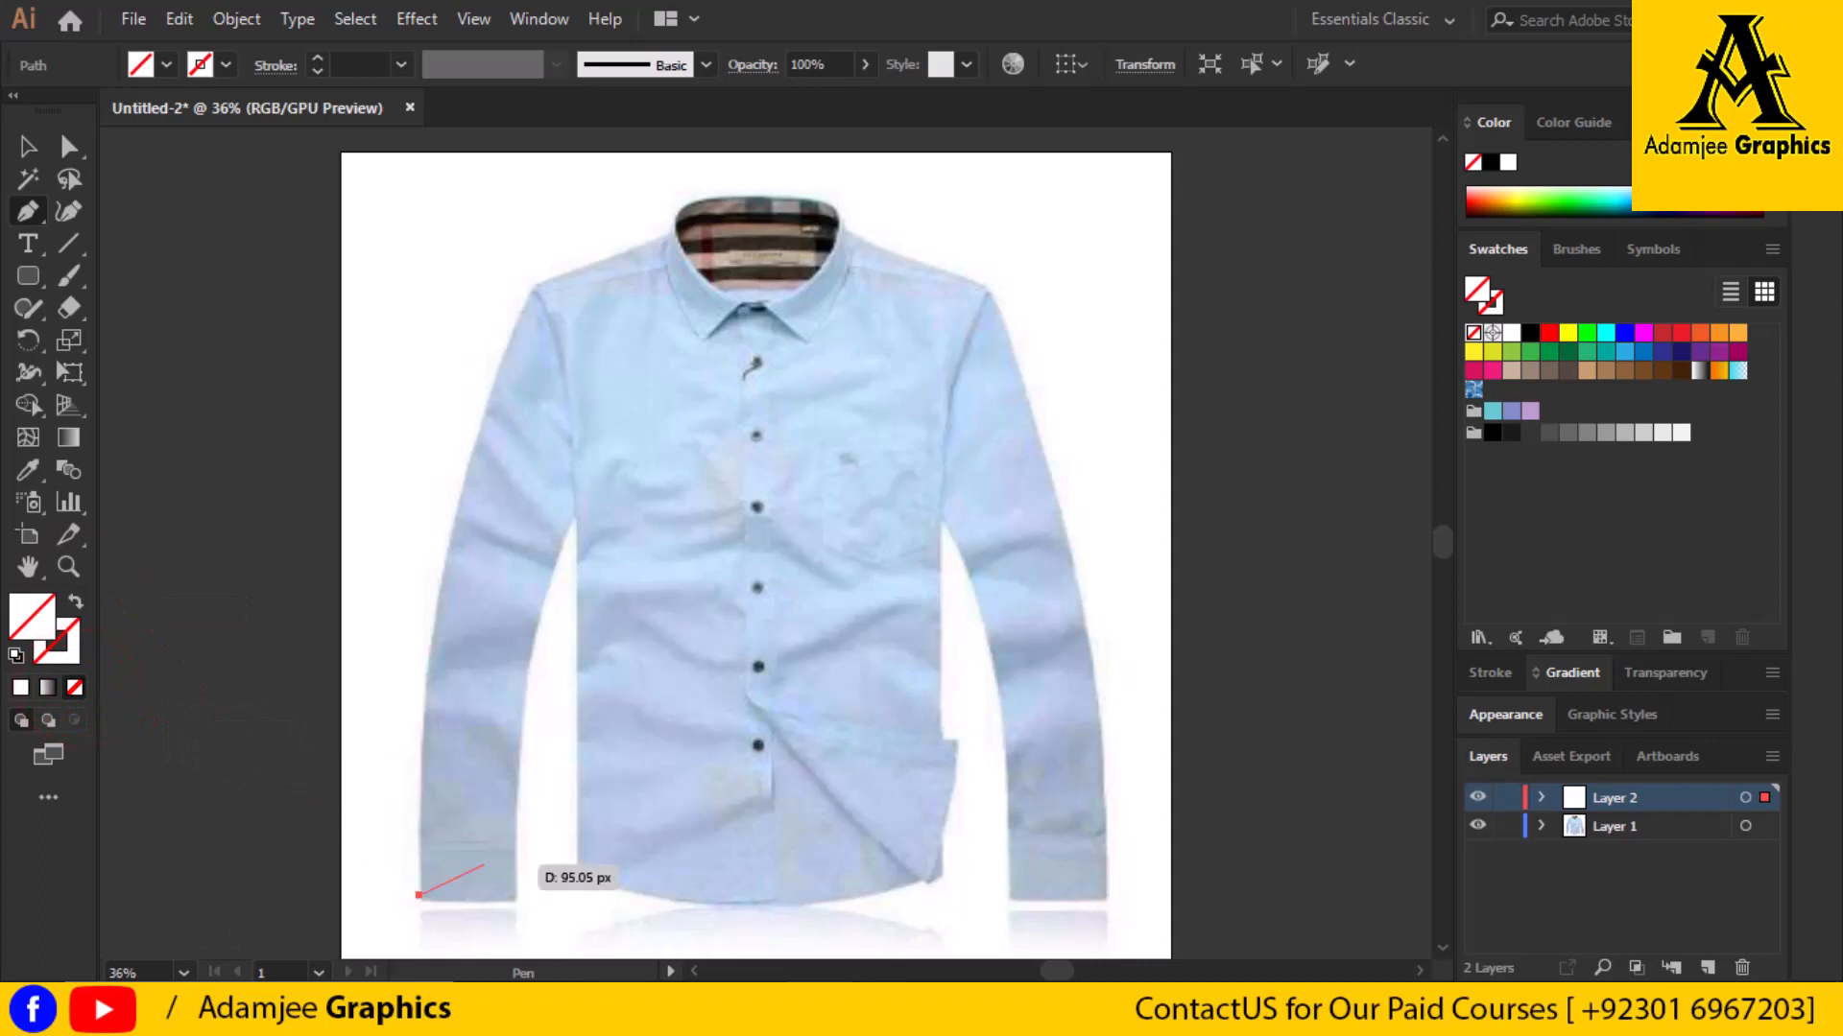
left_click(581, 81)
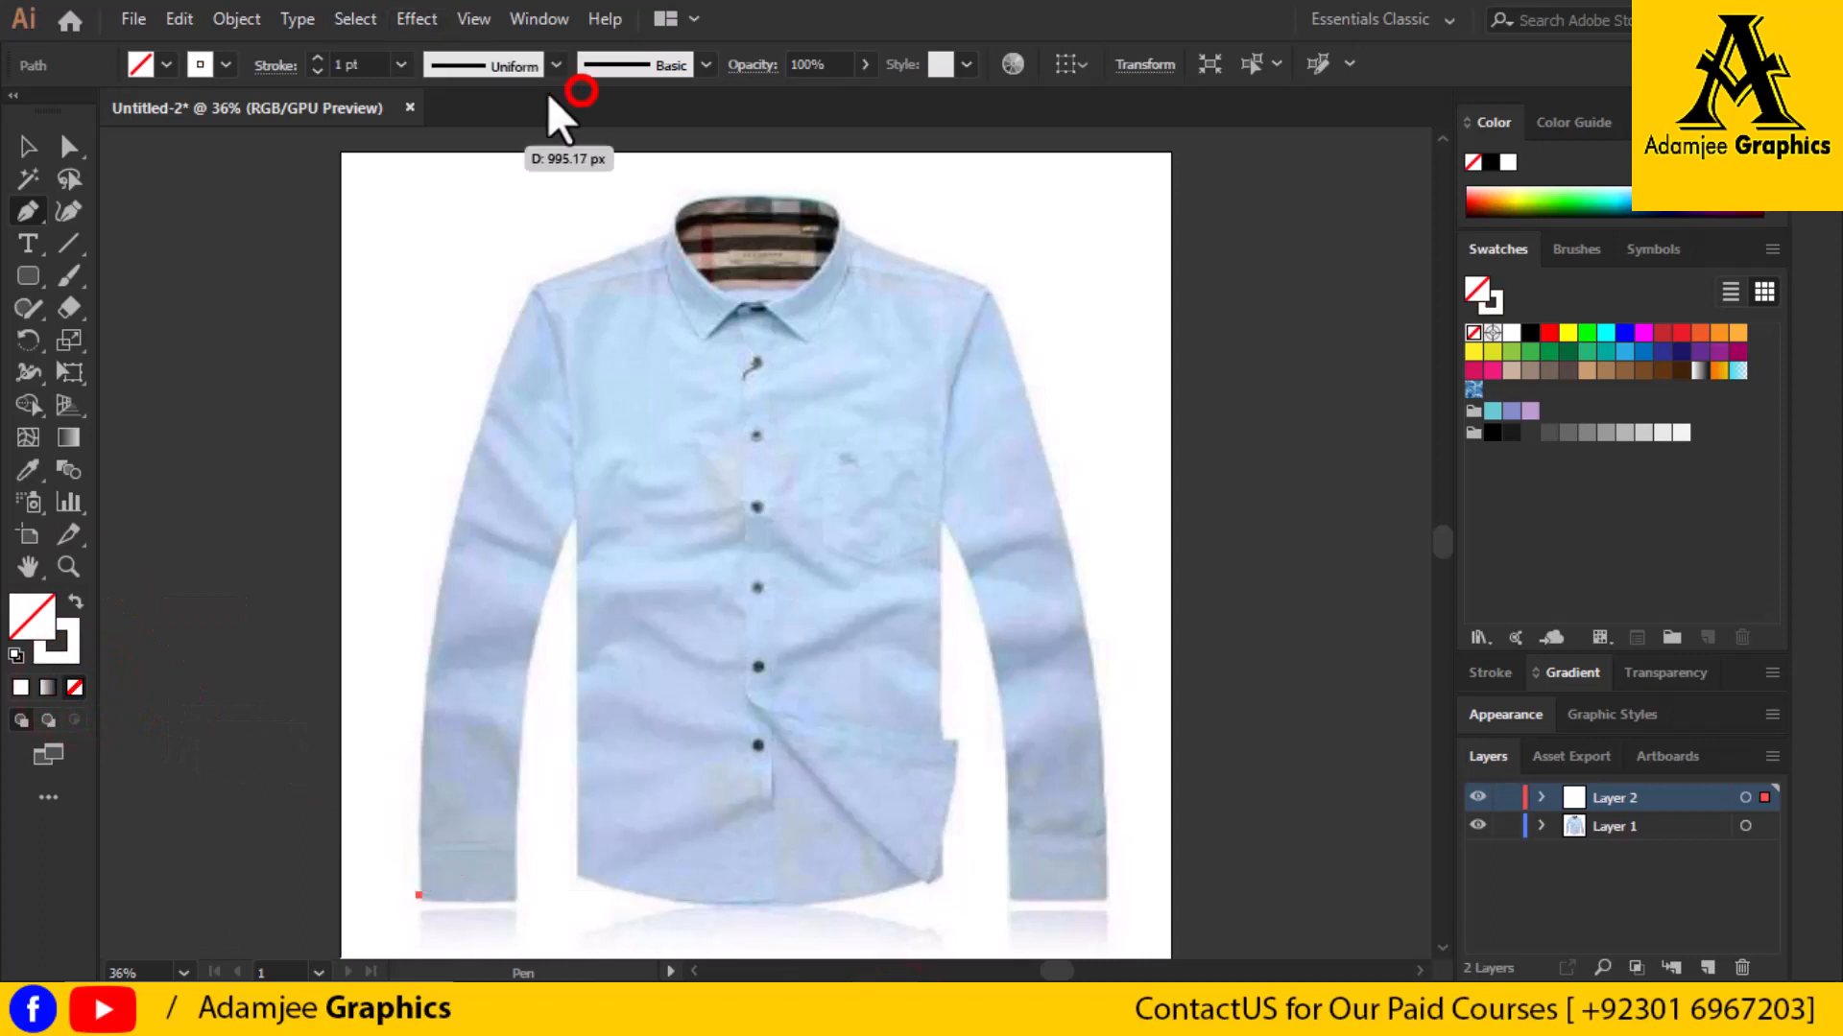
left_click(373, 65)
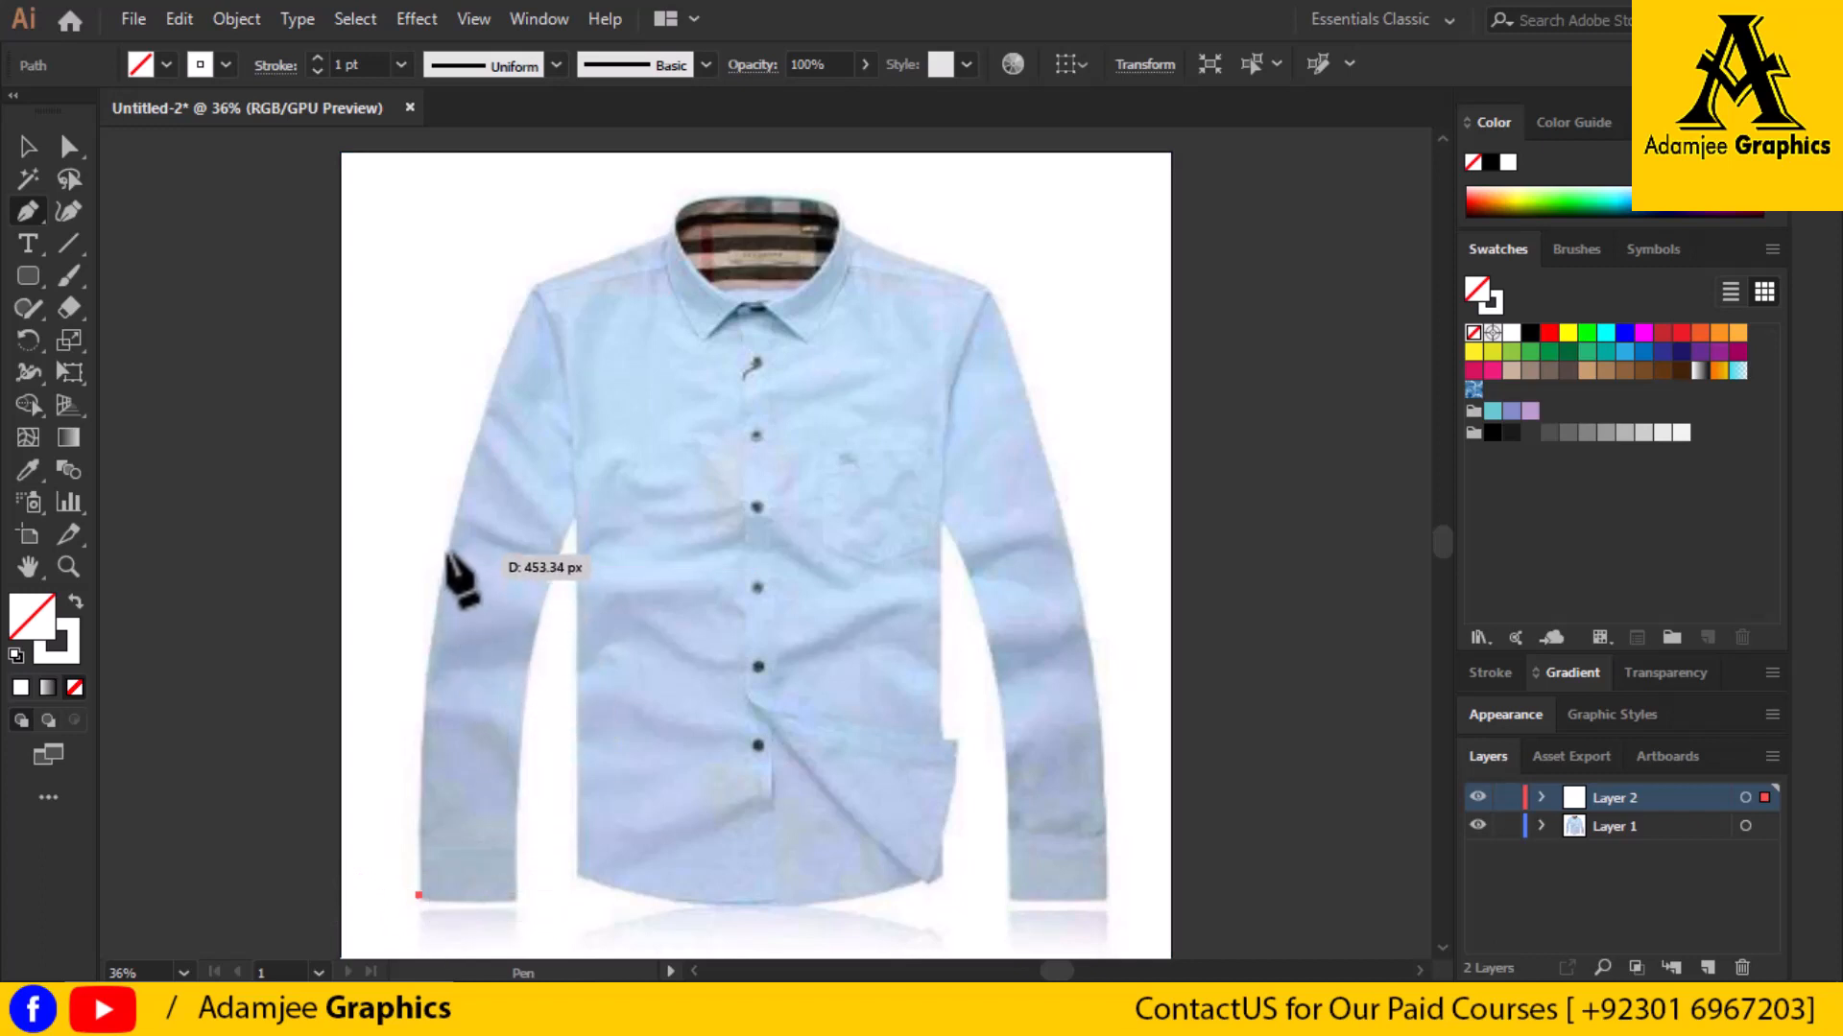
left_click_drag(443, 537, 507, 412)
left_click_drag(532, 294, 545, 329)
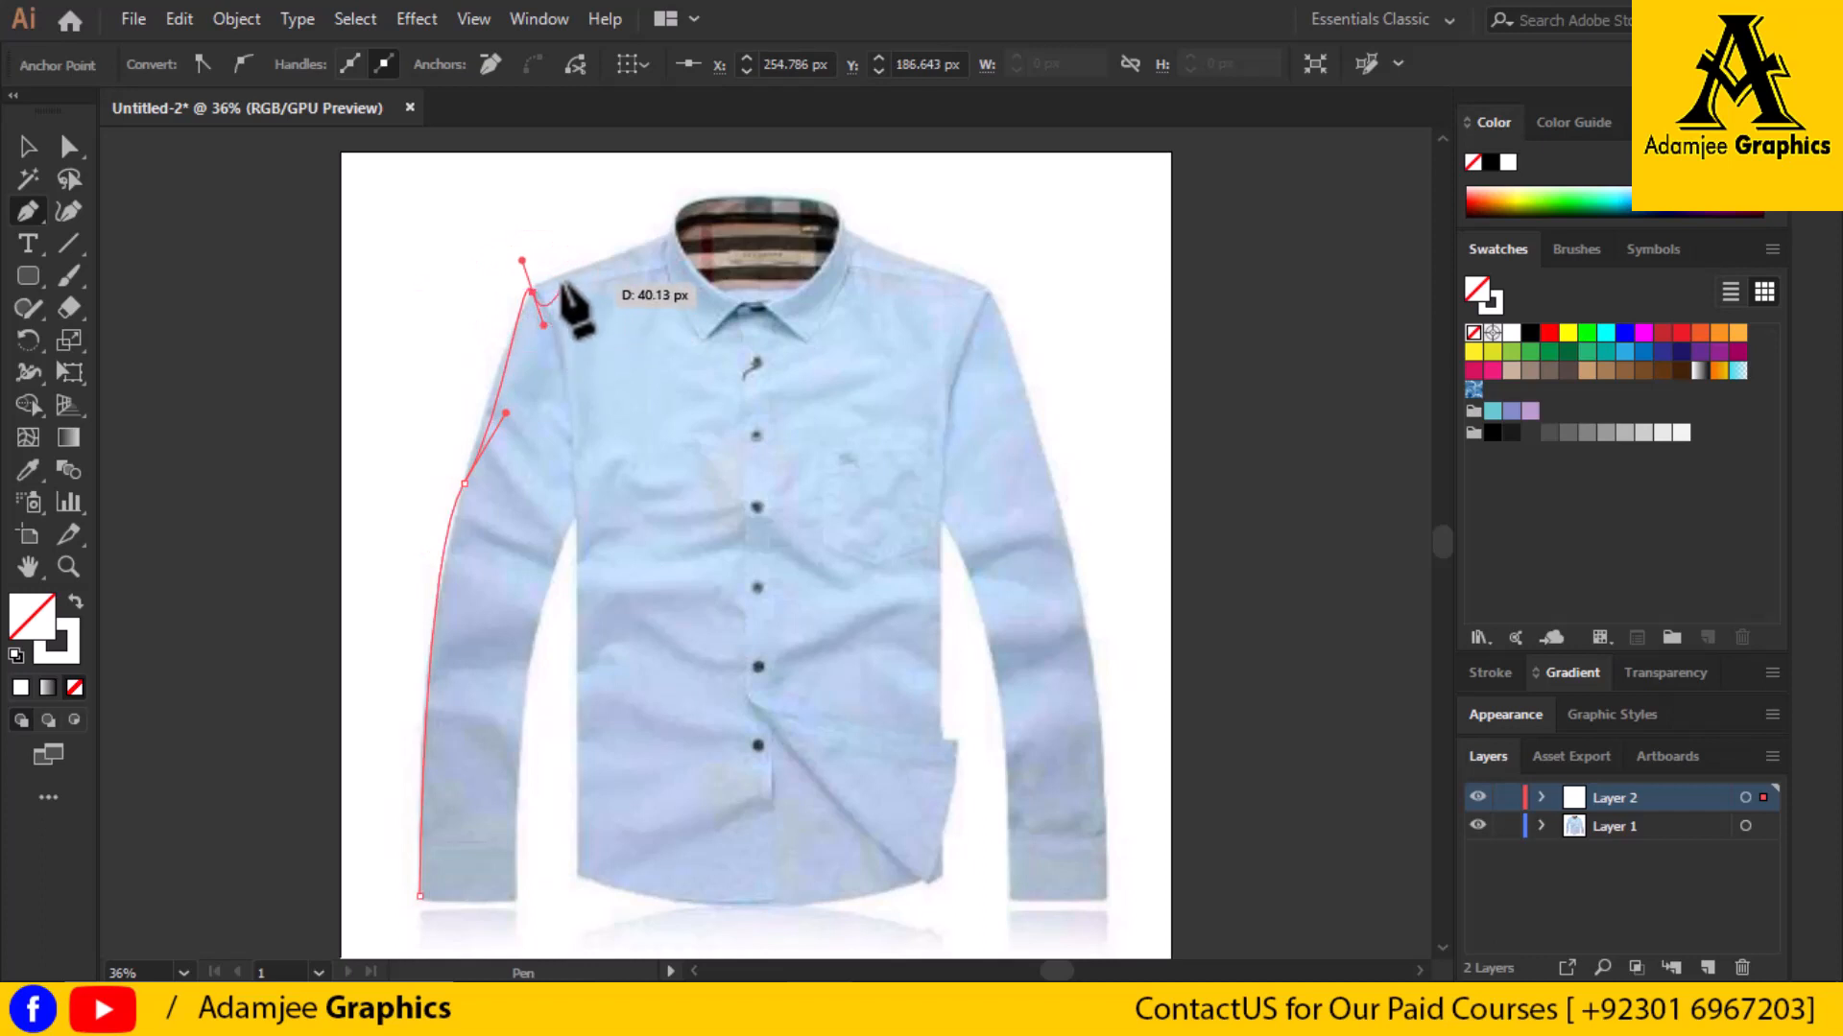
key("ctrl")
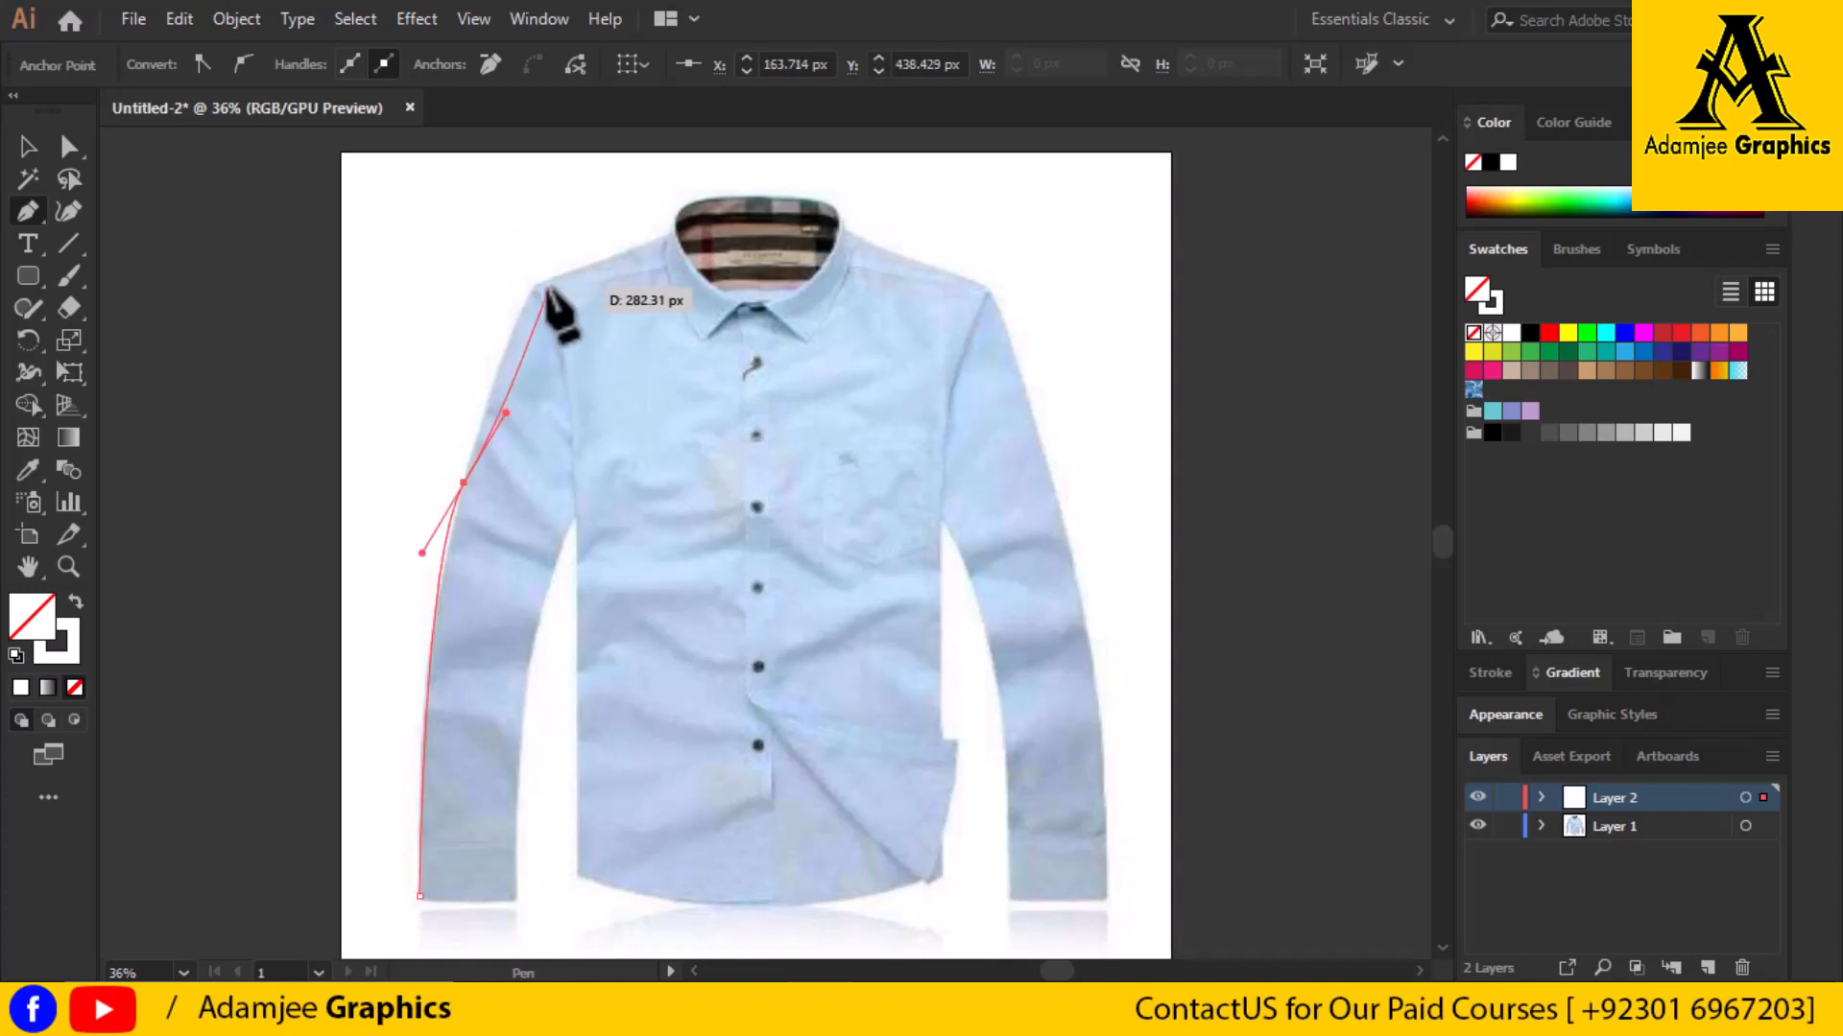
left_click_drag(529, 291, 600, 233)
key("ctrl")
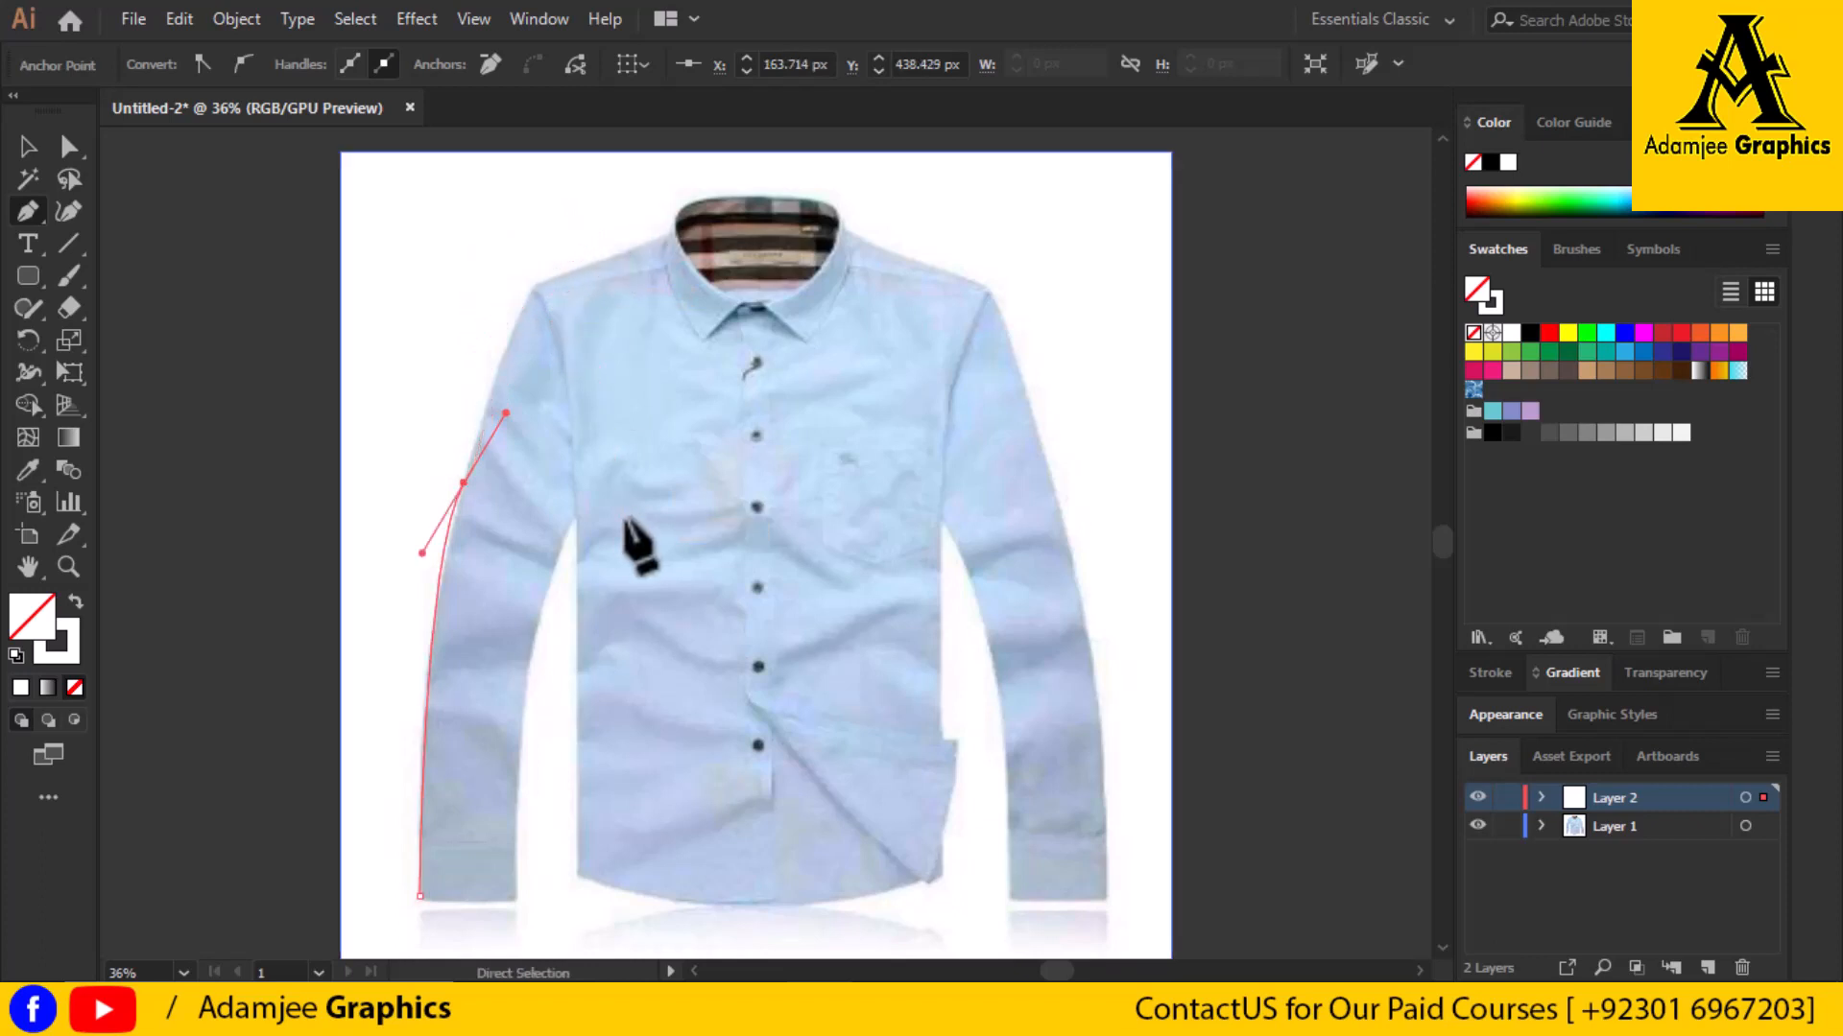
Remove the sleeve anchor's outgoing handle and extend the path with a straight segment to the tip of the left shoulder
left_click(463, 478)
left_click(535, 271)
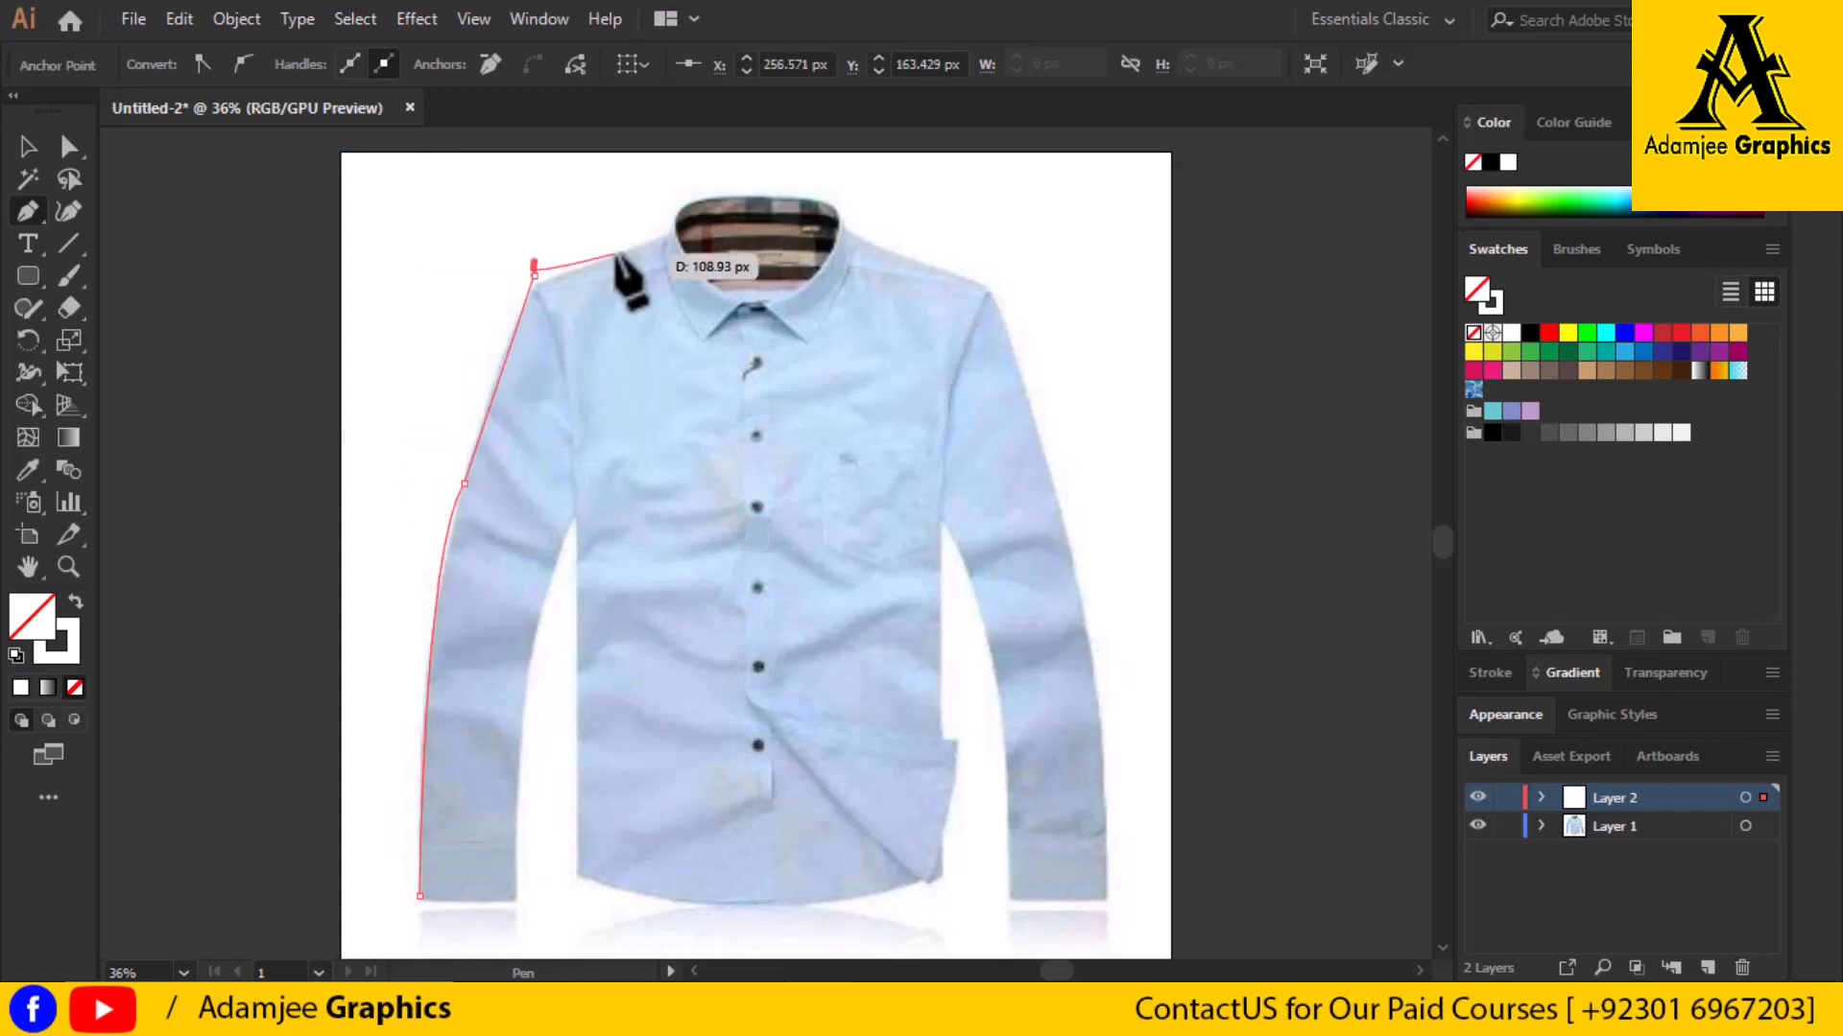
key("ctrl")
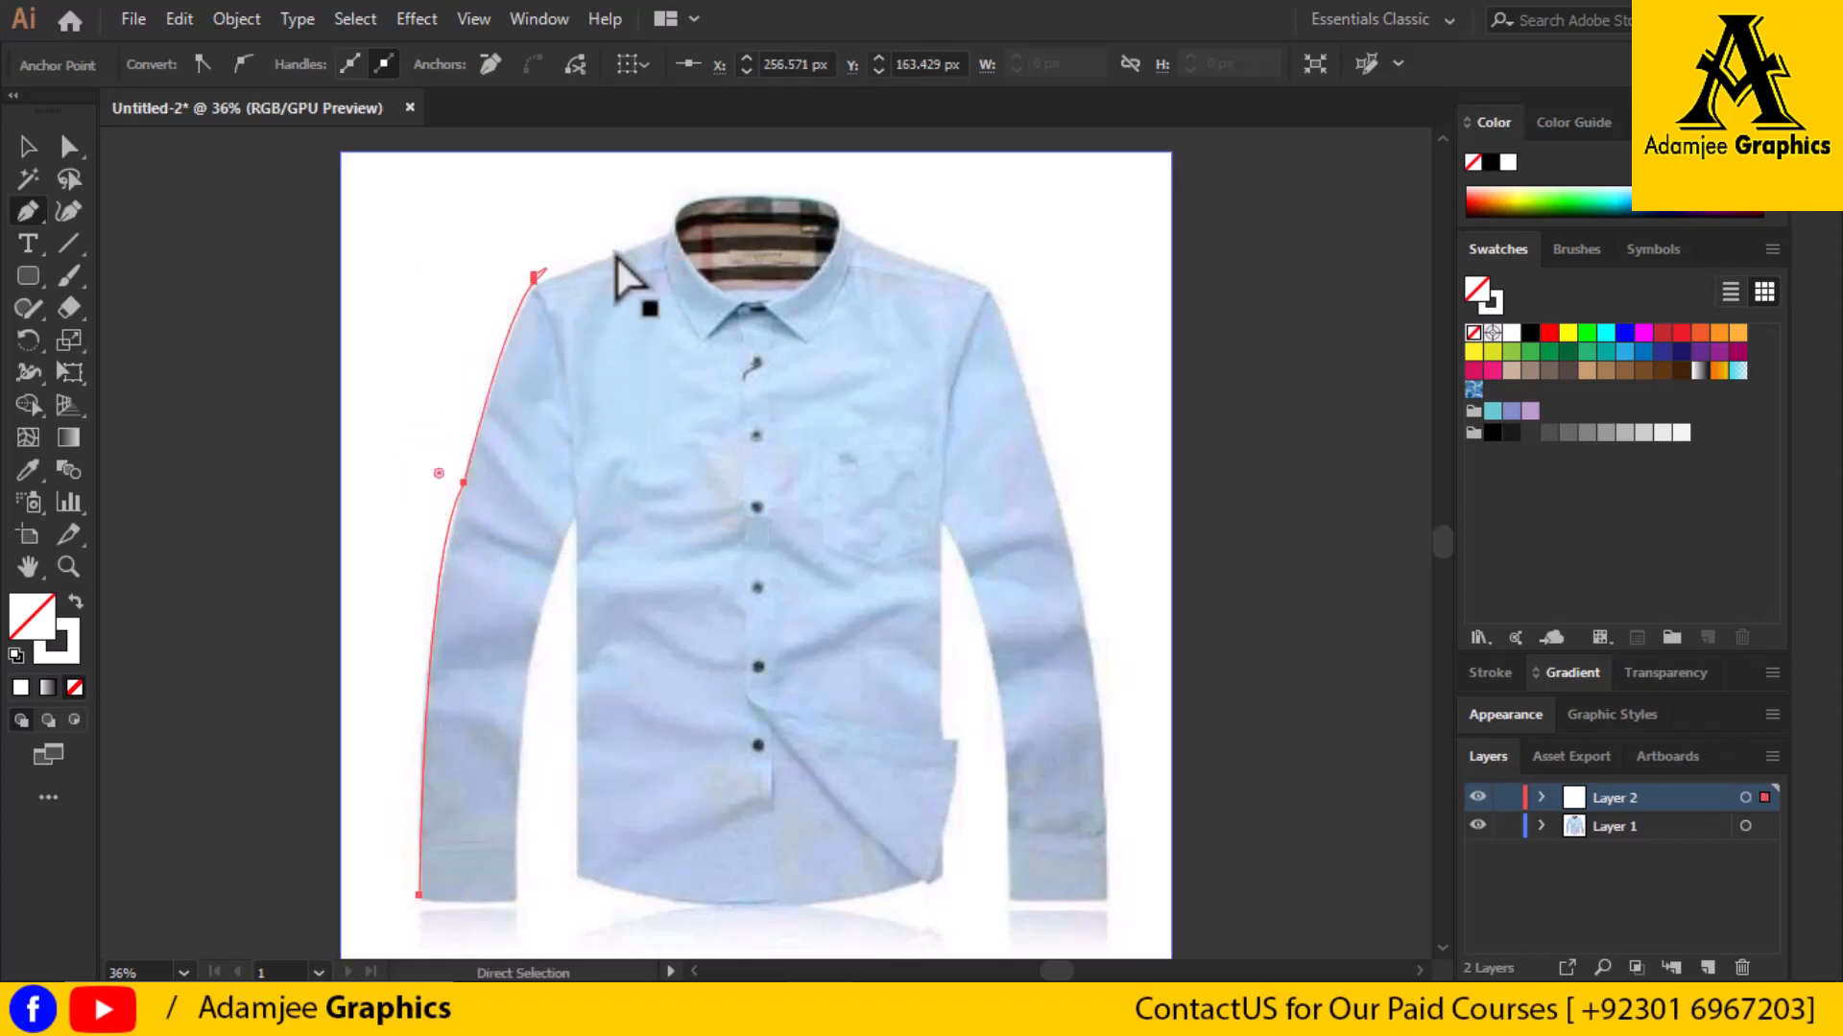
key("ctrl+z")
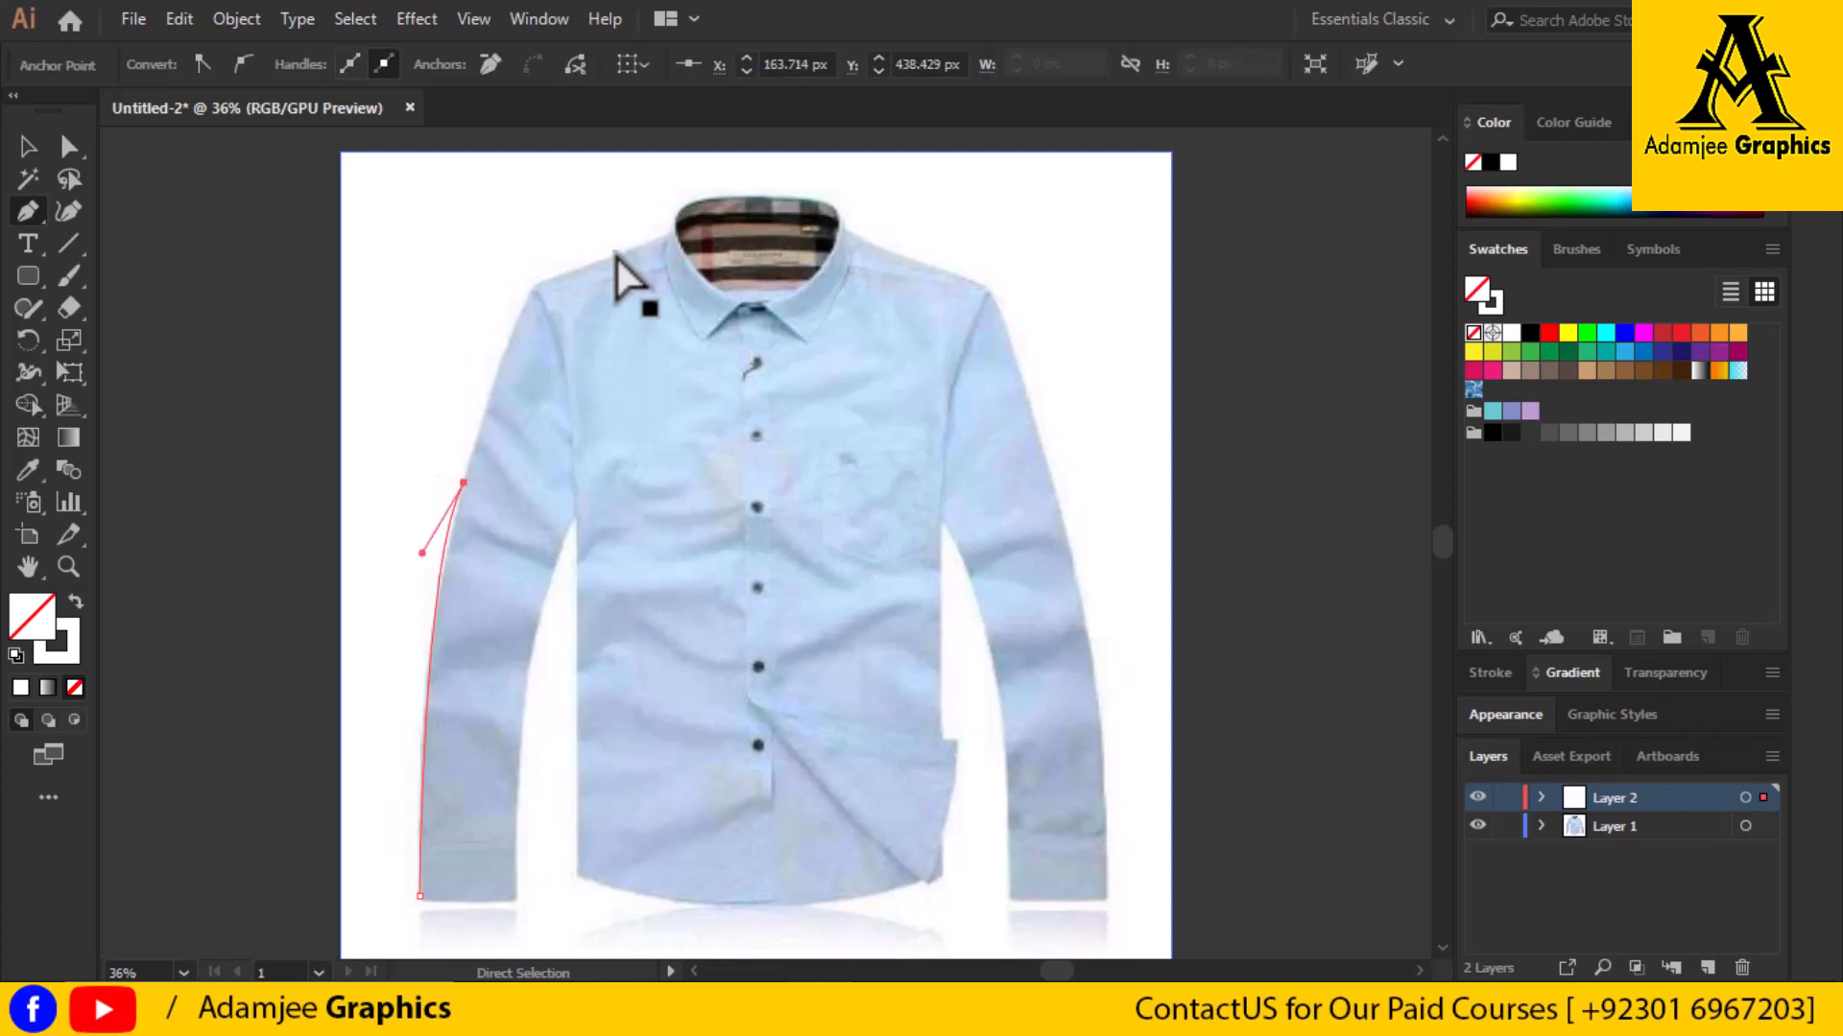
left_click(533, 287)
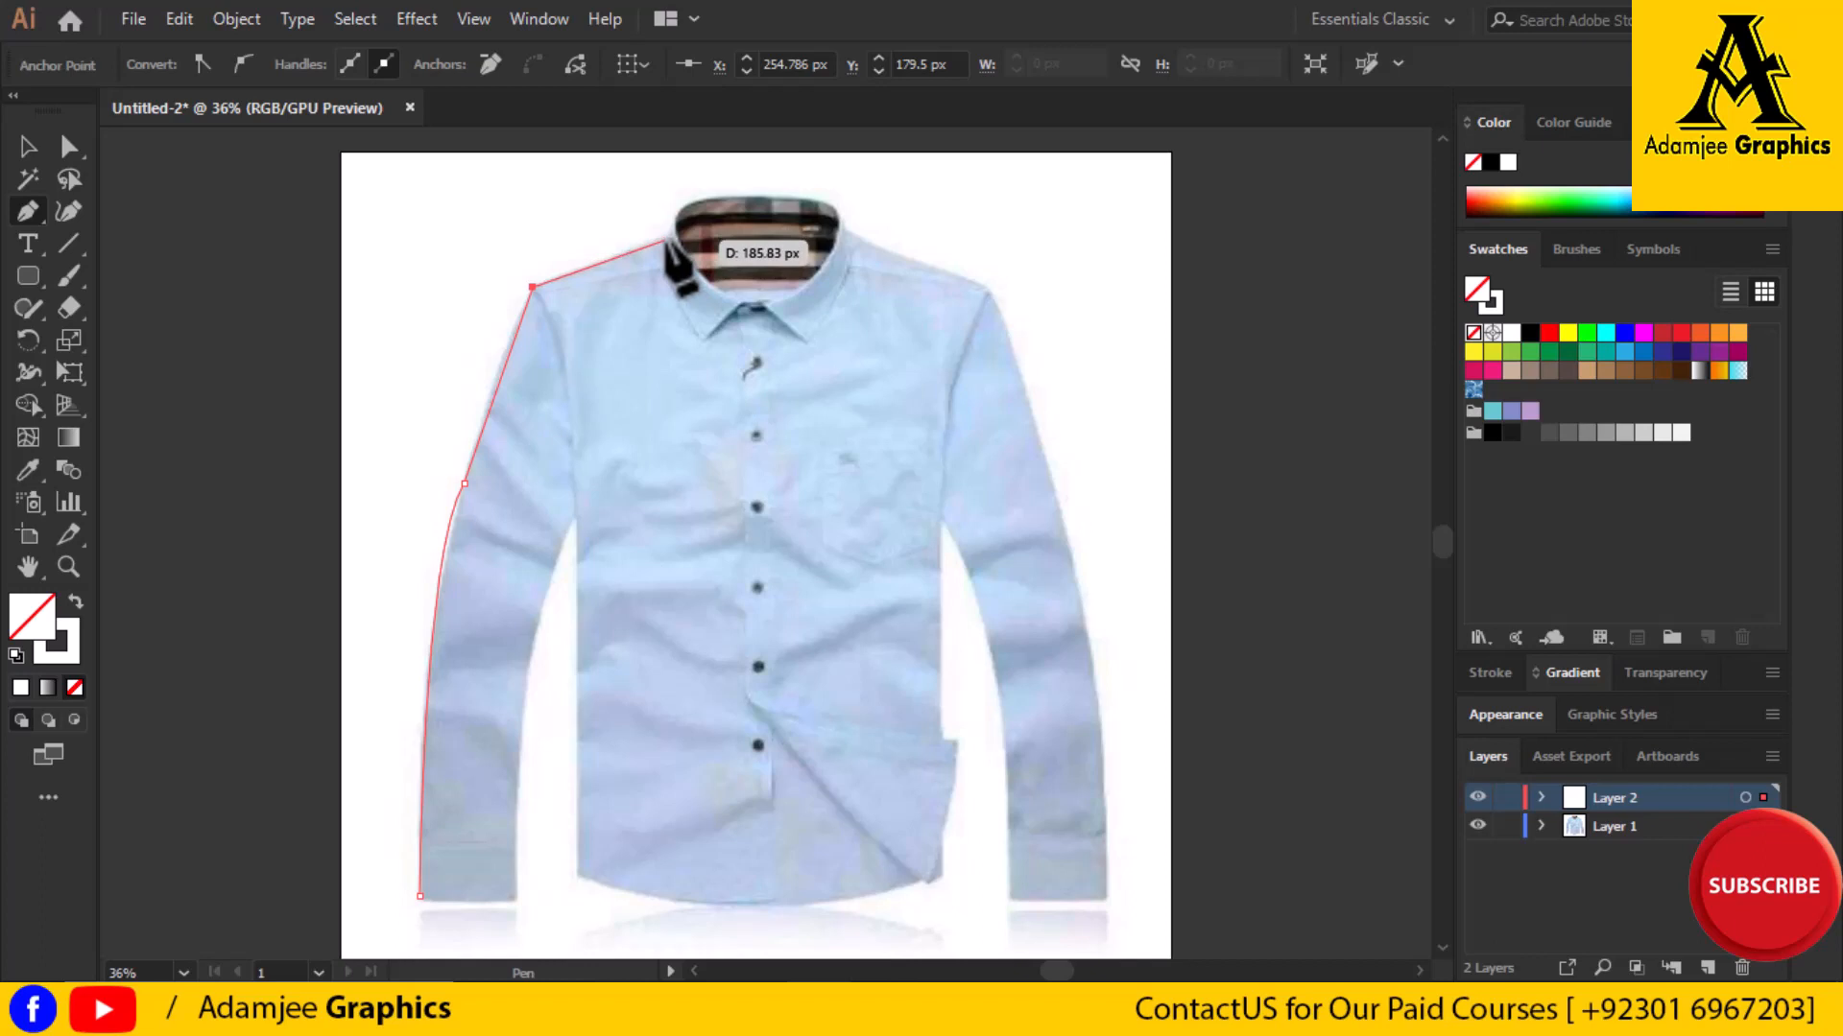
Trace the left shoulder line and the collar's outer edge with straight Pen segments to the collar's right base
left_click(669, 234)
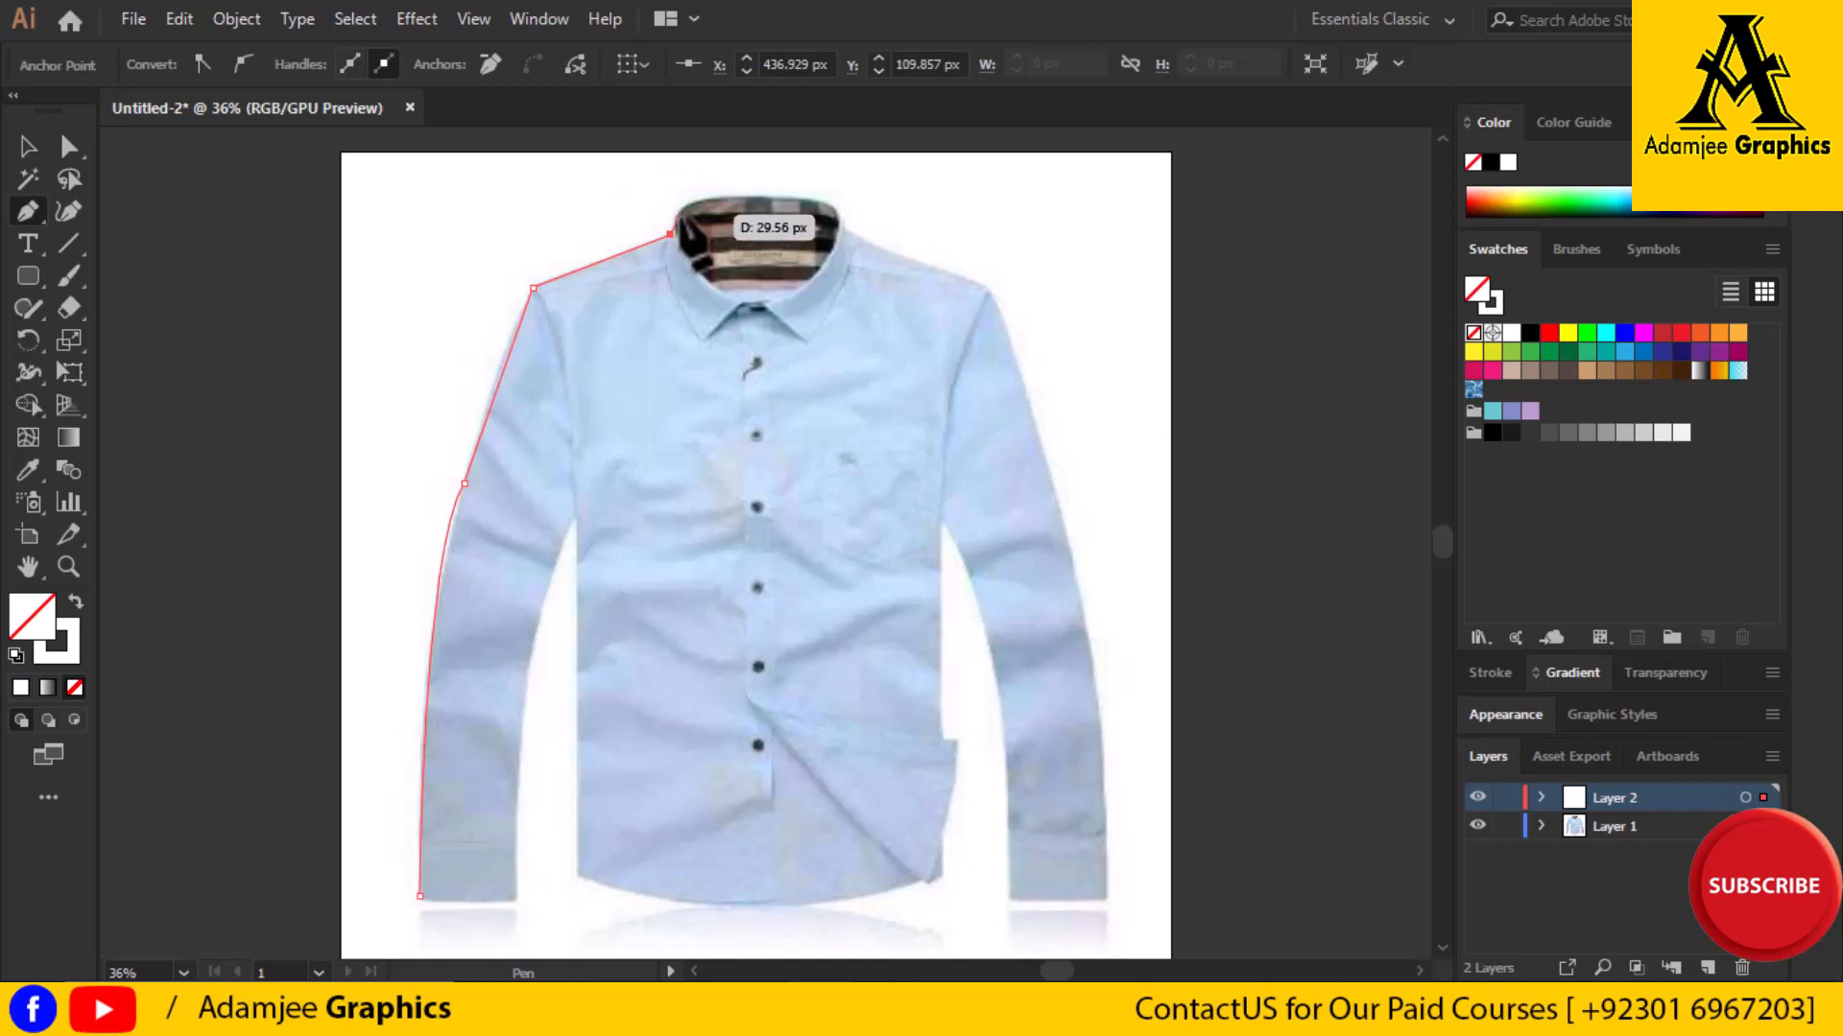
left_click(678, 211)
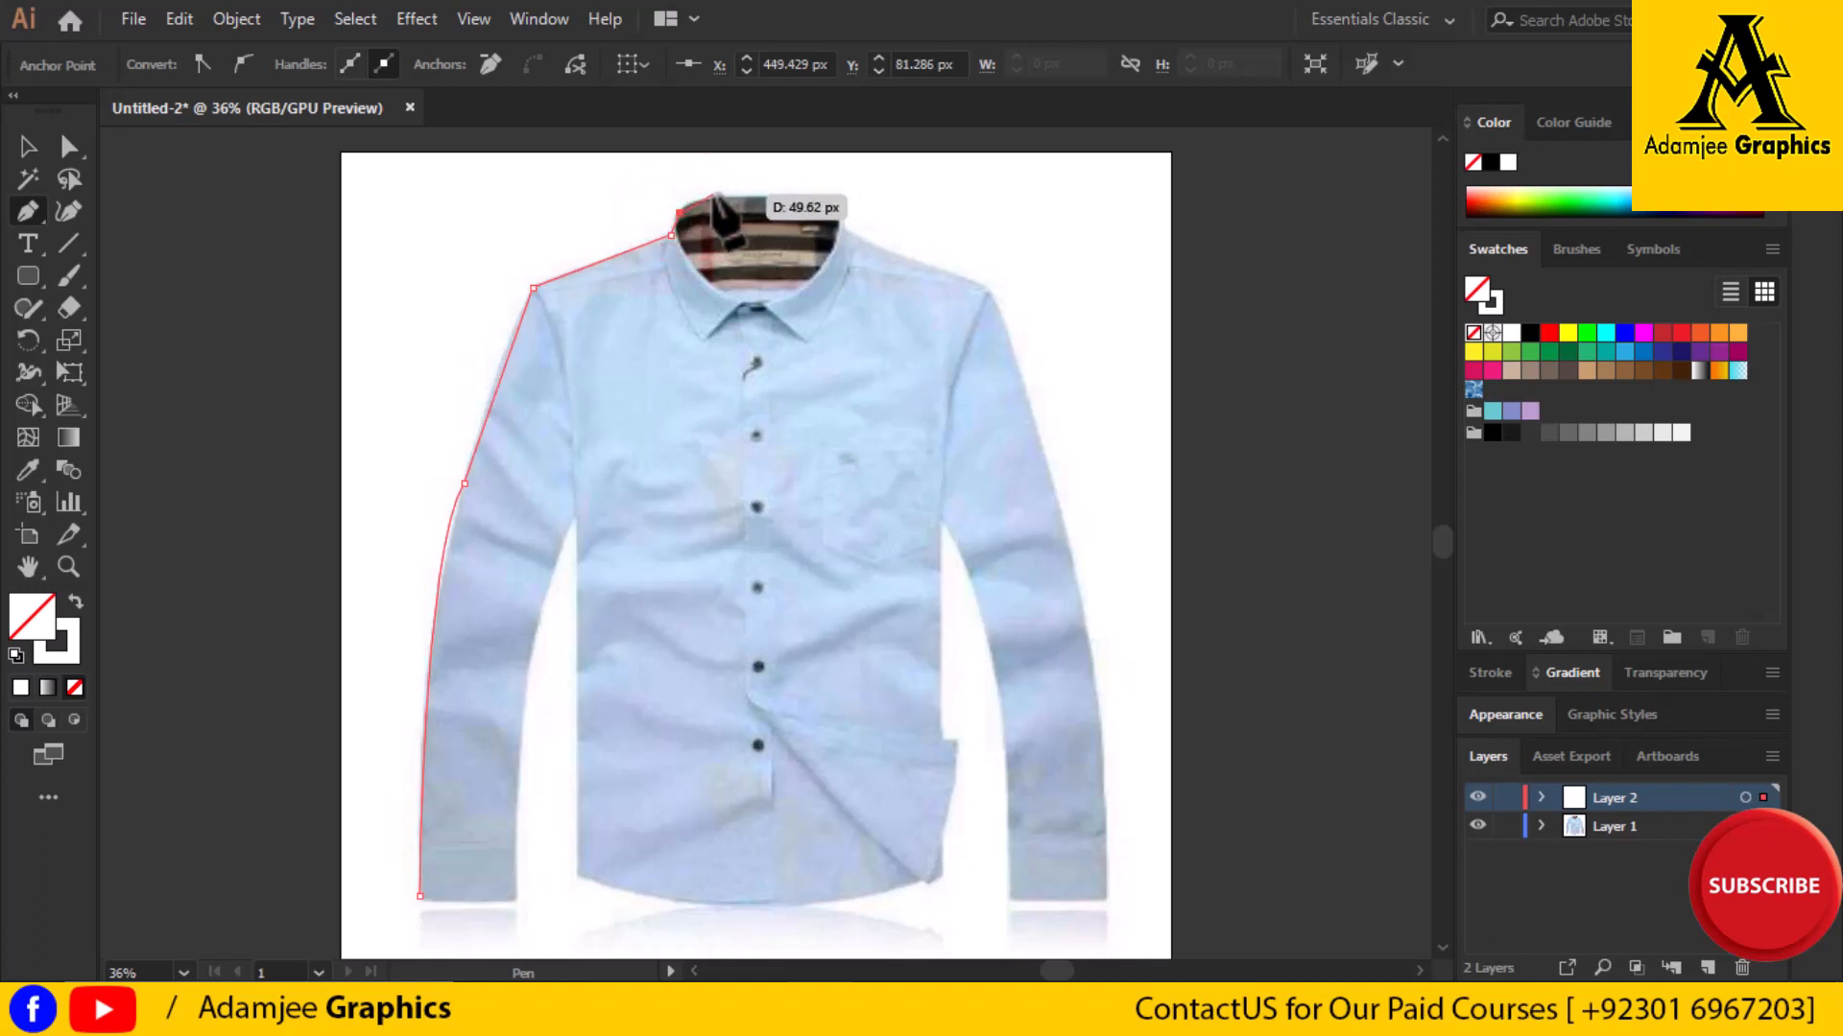
left_click(698, 199)
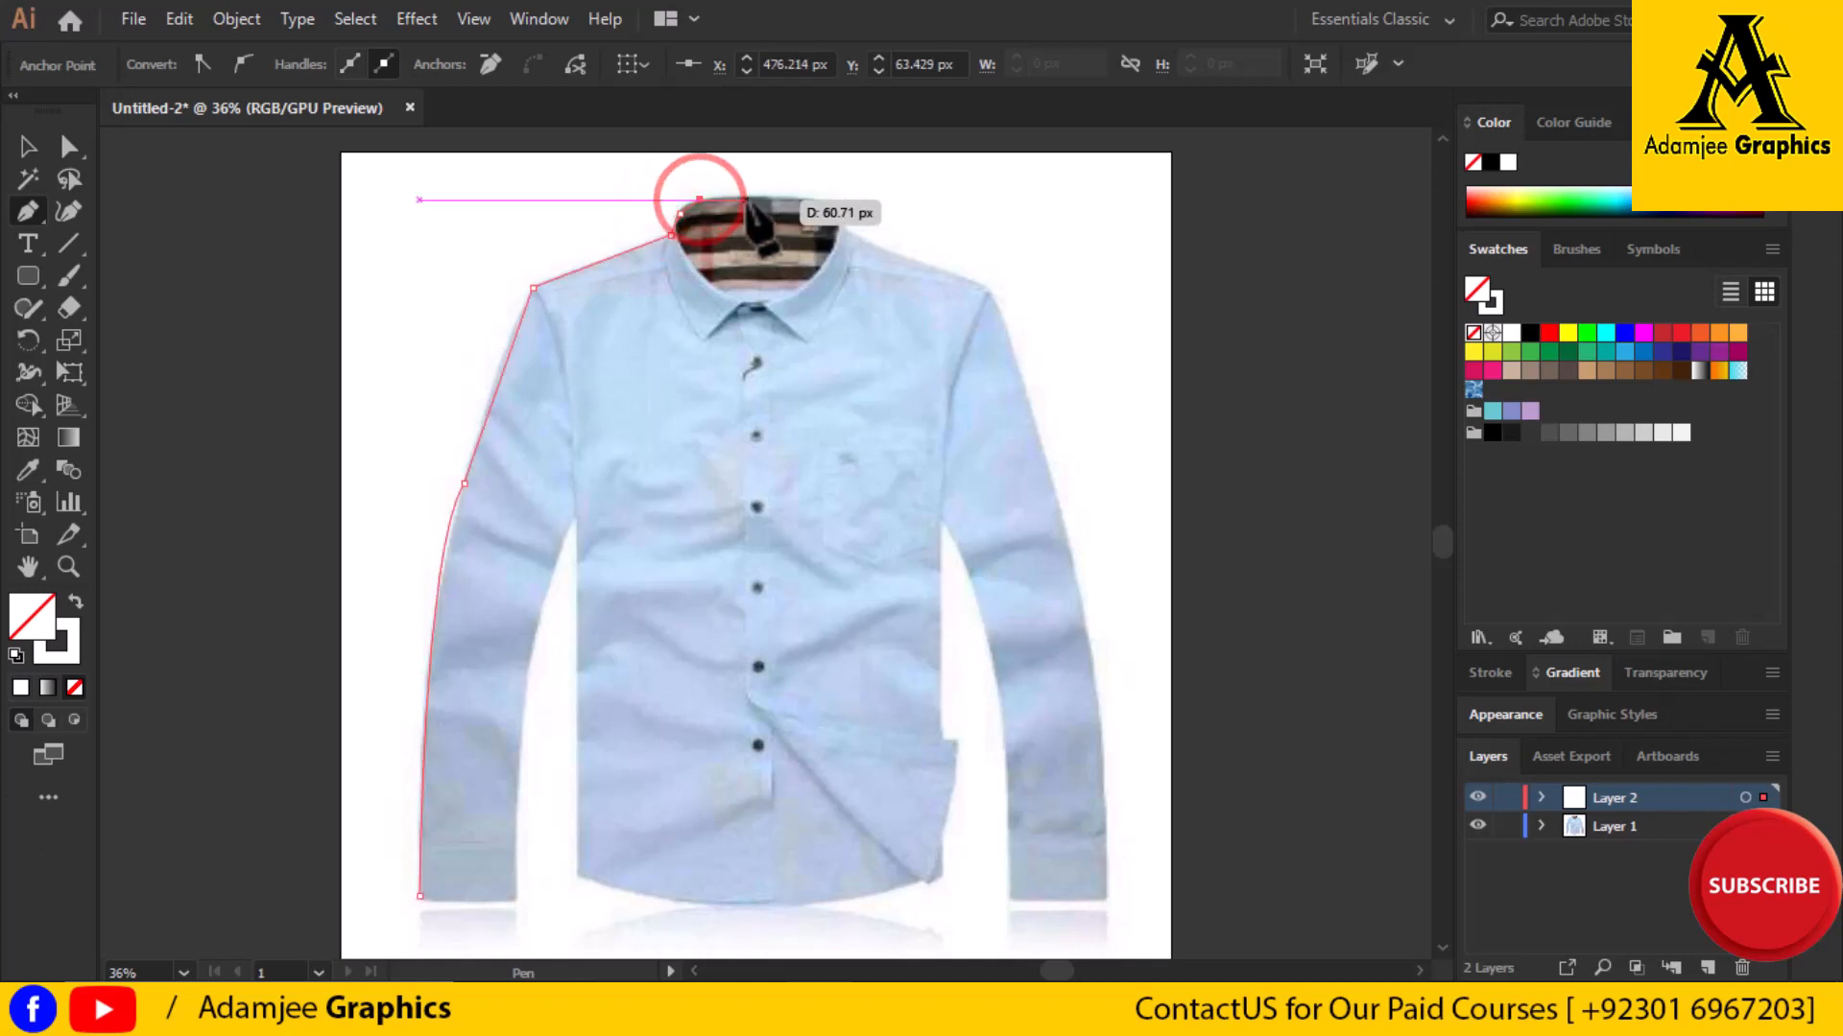
left_click(817, 199)
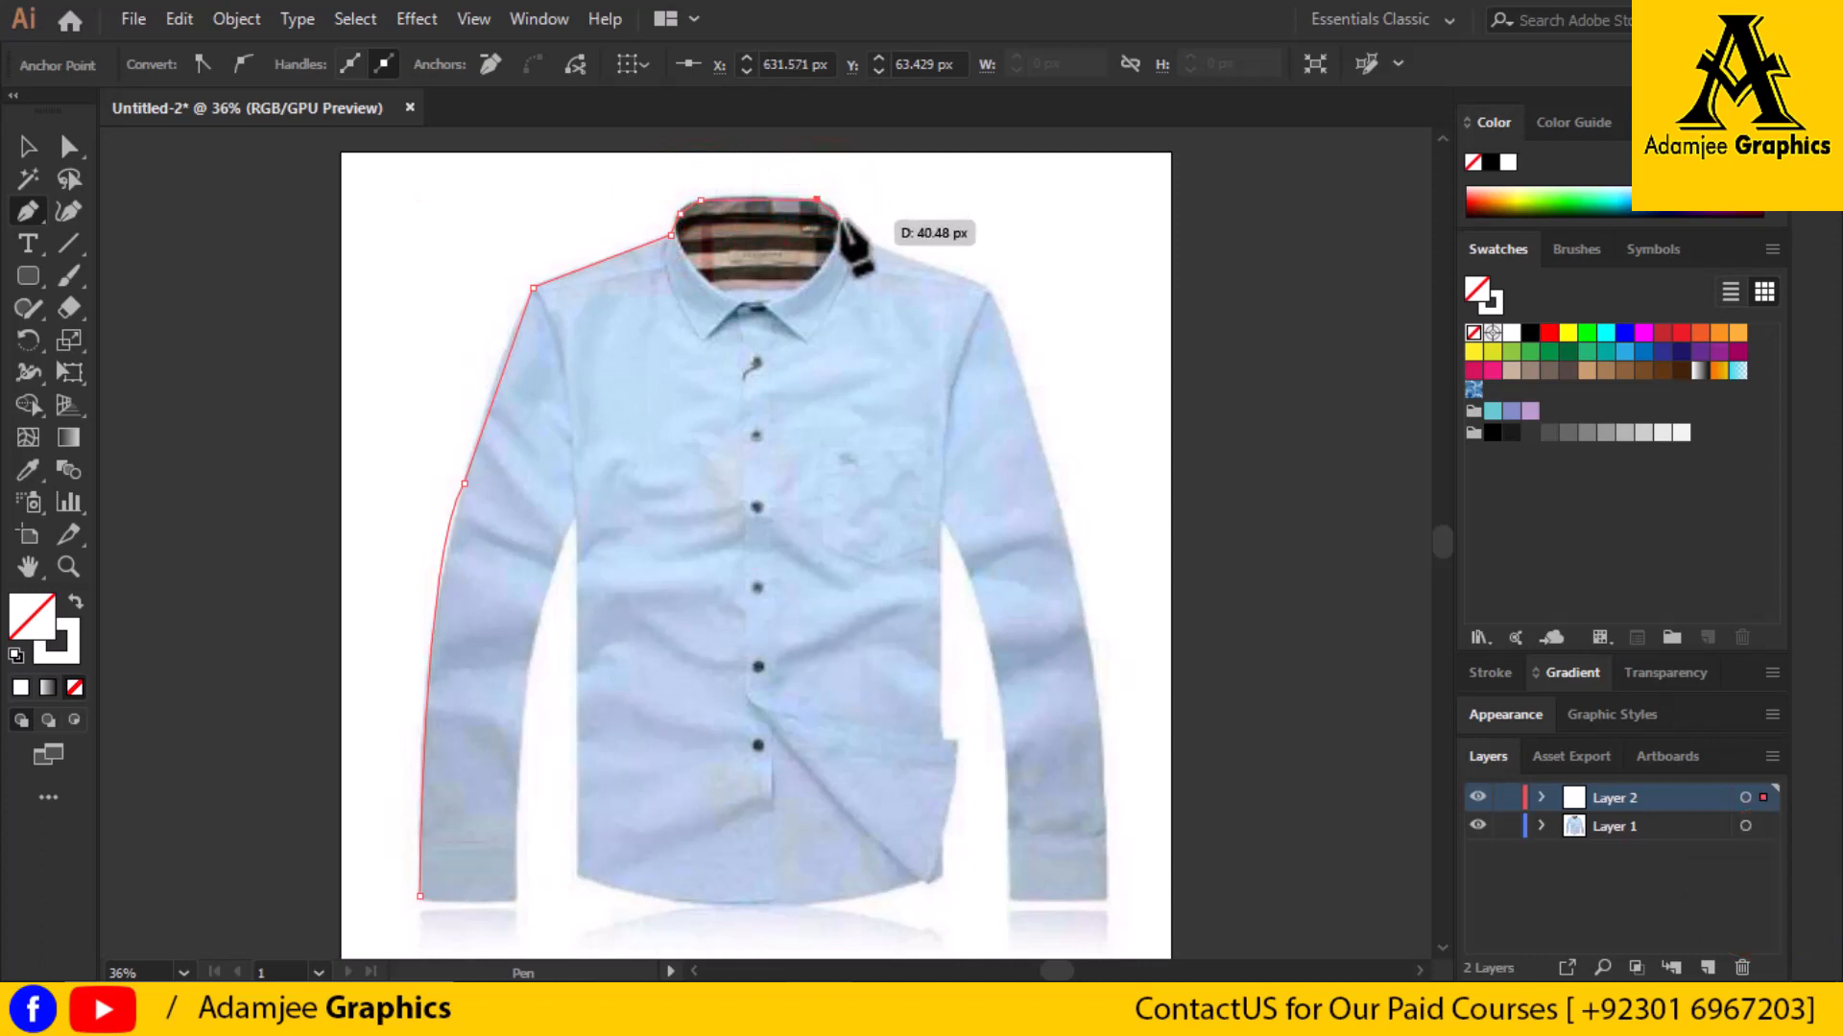
left_click(839, 209)
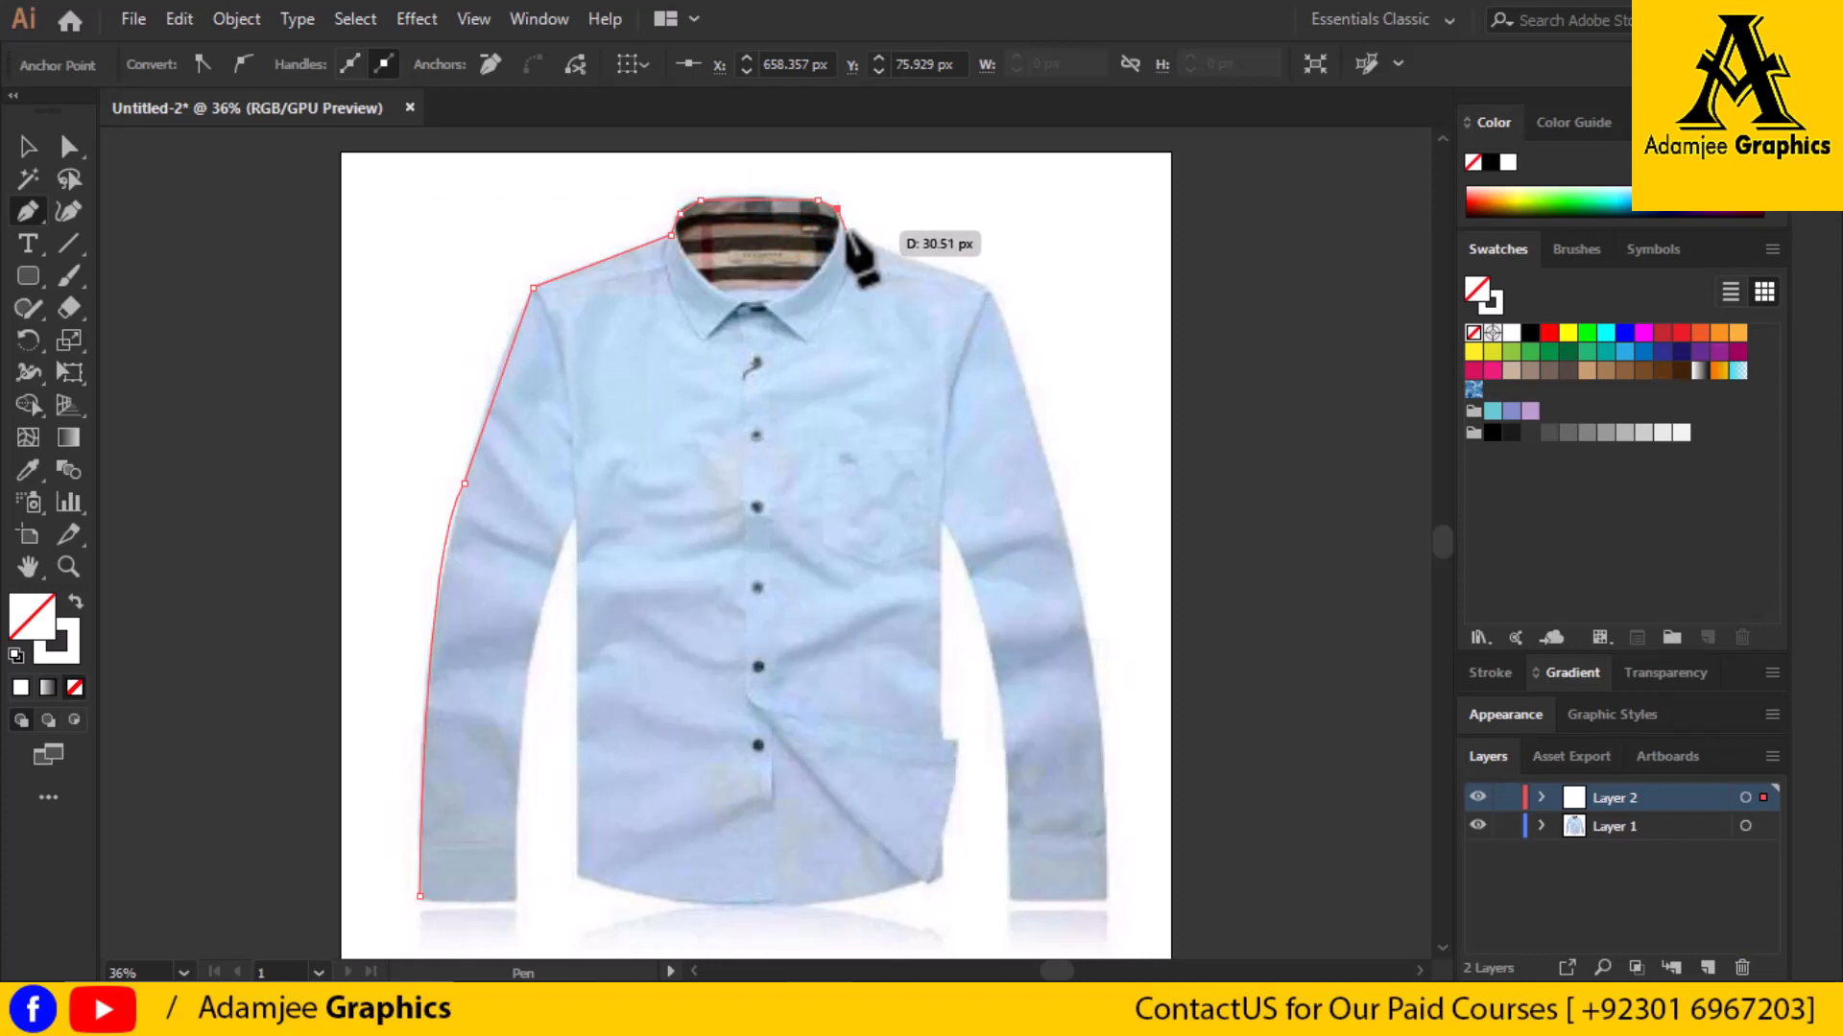
left_click(840, 222)
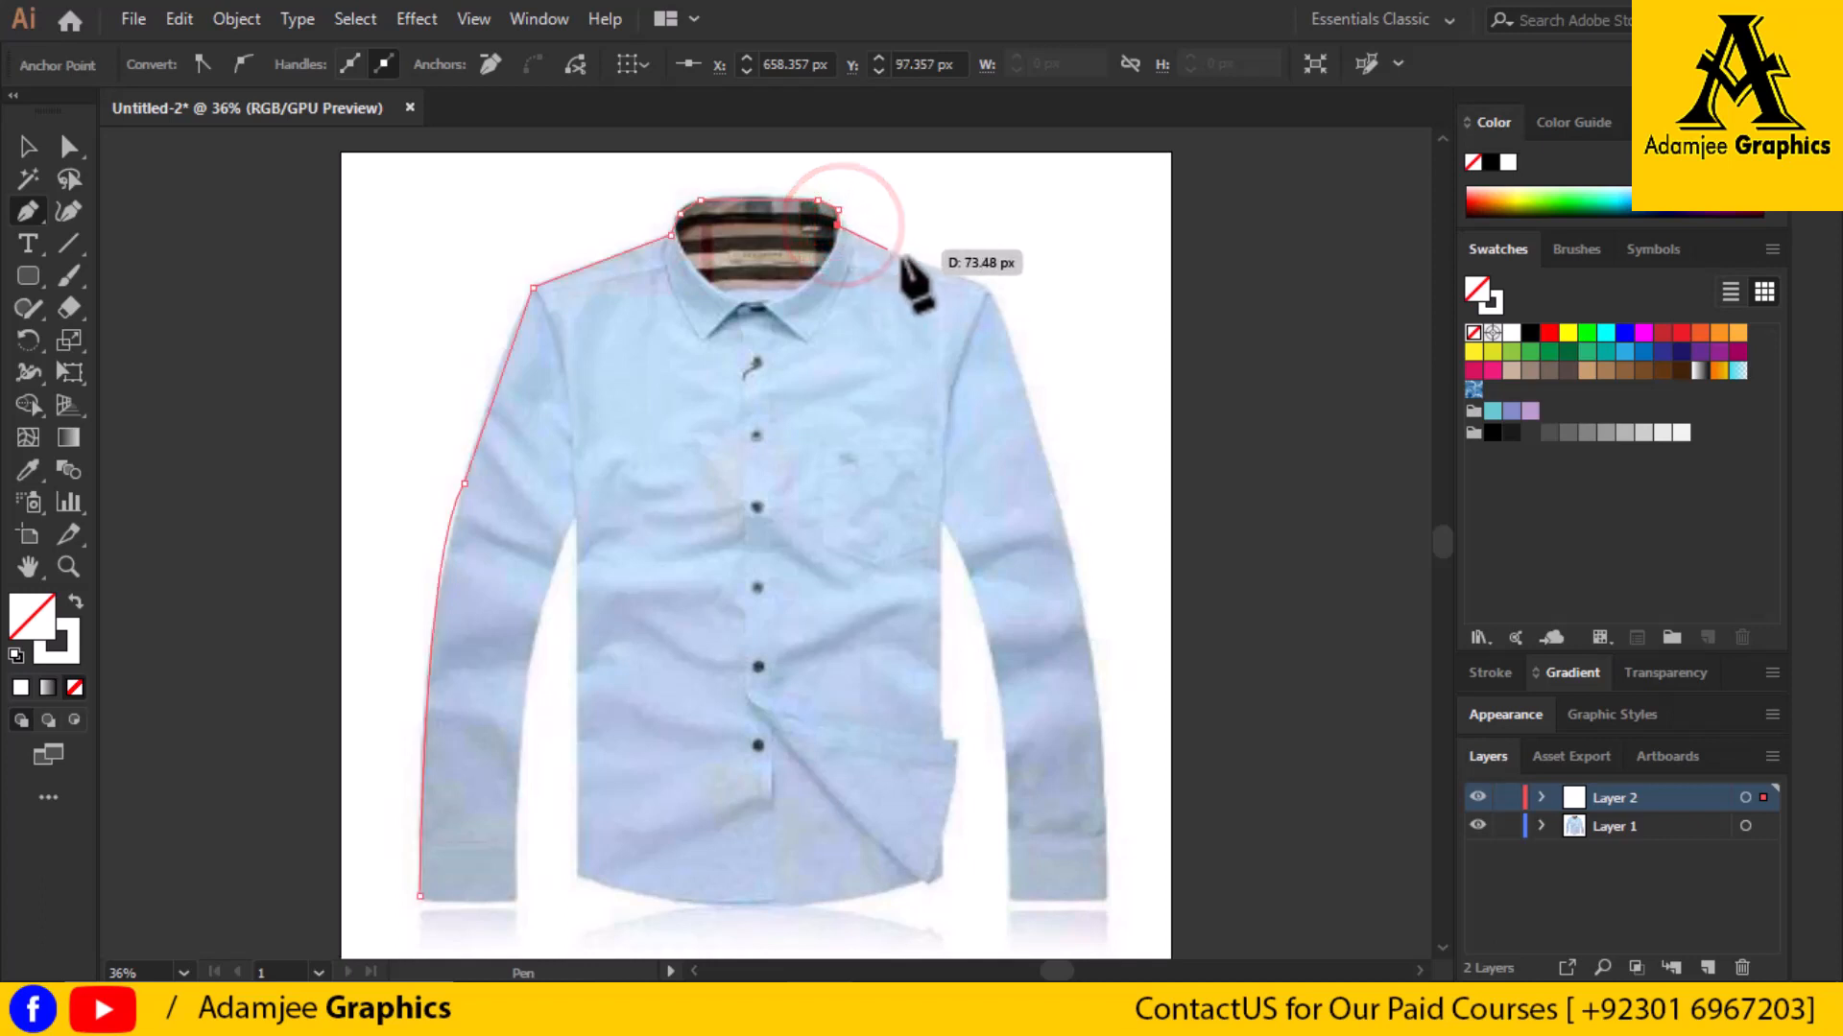
Trace the right shoulder with a straight Pen segment and curve the path down the right sleeve's outer edge to the cuff's outer corner
left_click(987, 286)
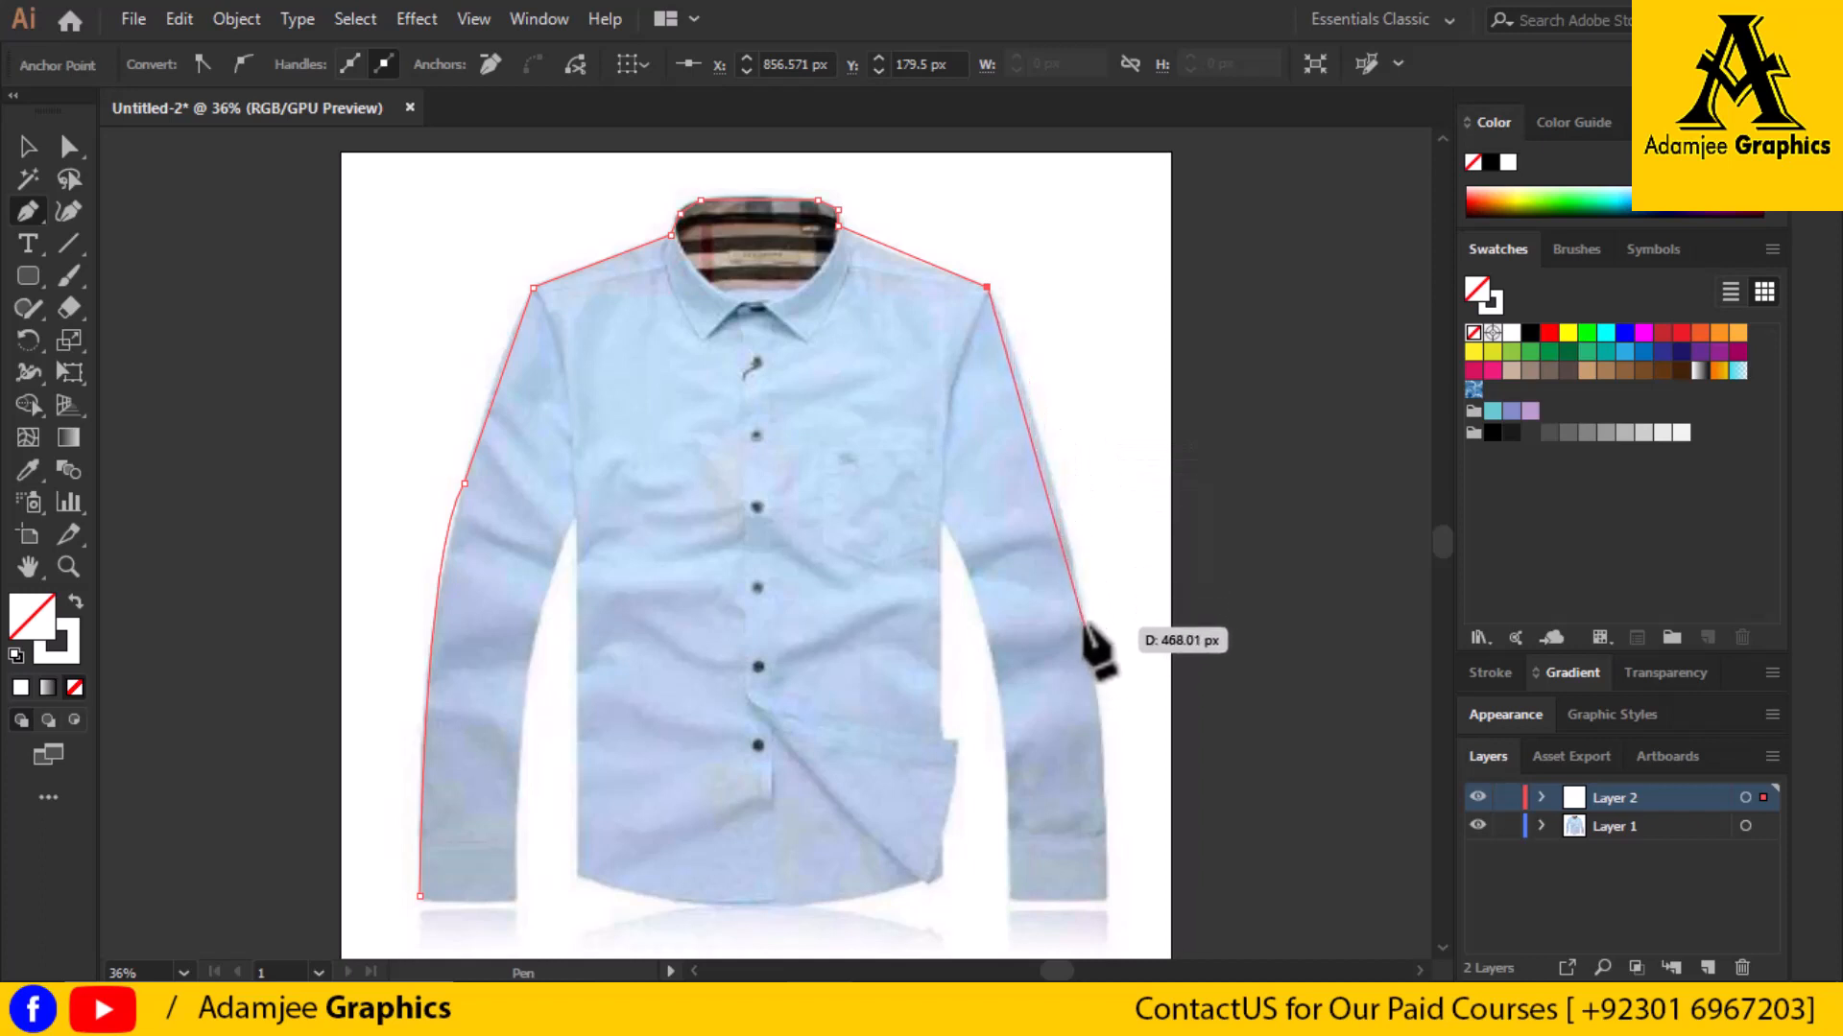
left_click_drag(1089, 647, 1076, 661)
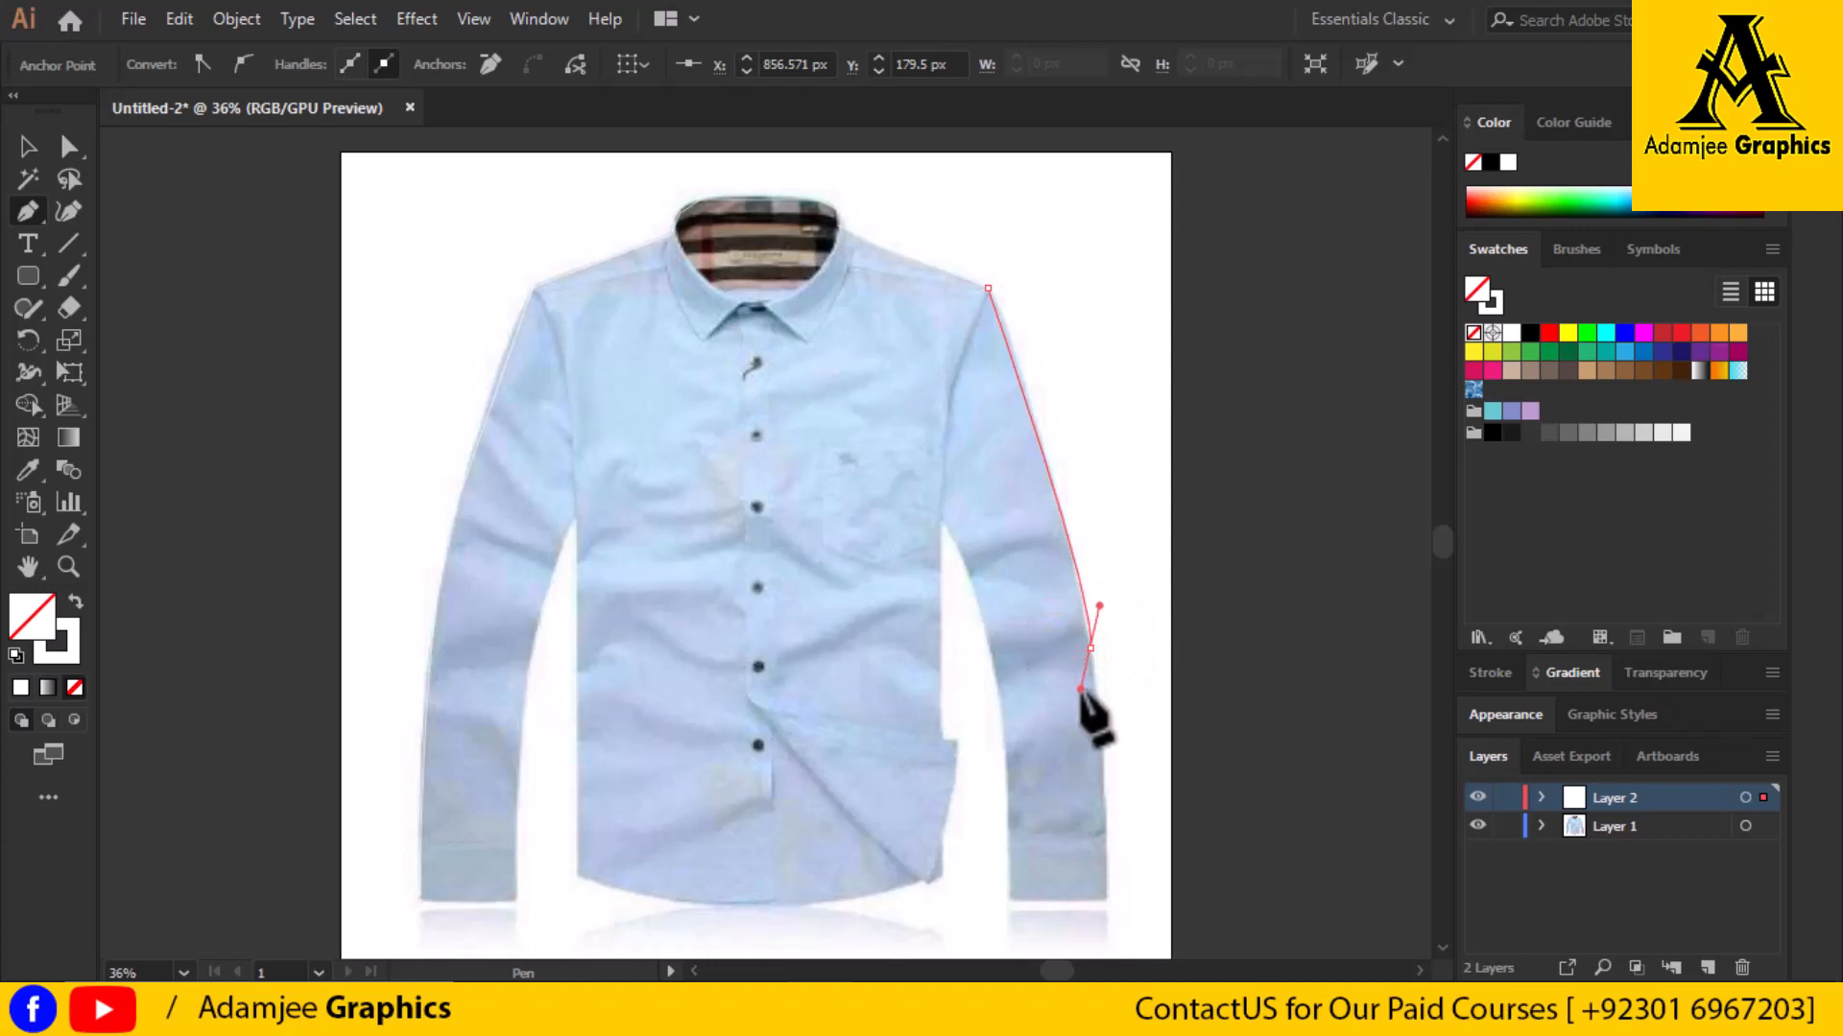
mouse_move(1080, 689)
left_mouse_down()
mouse_move(1100, 699)
mouse_move(1082, 699)
left_mouse_up()
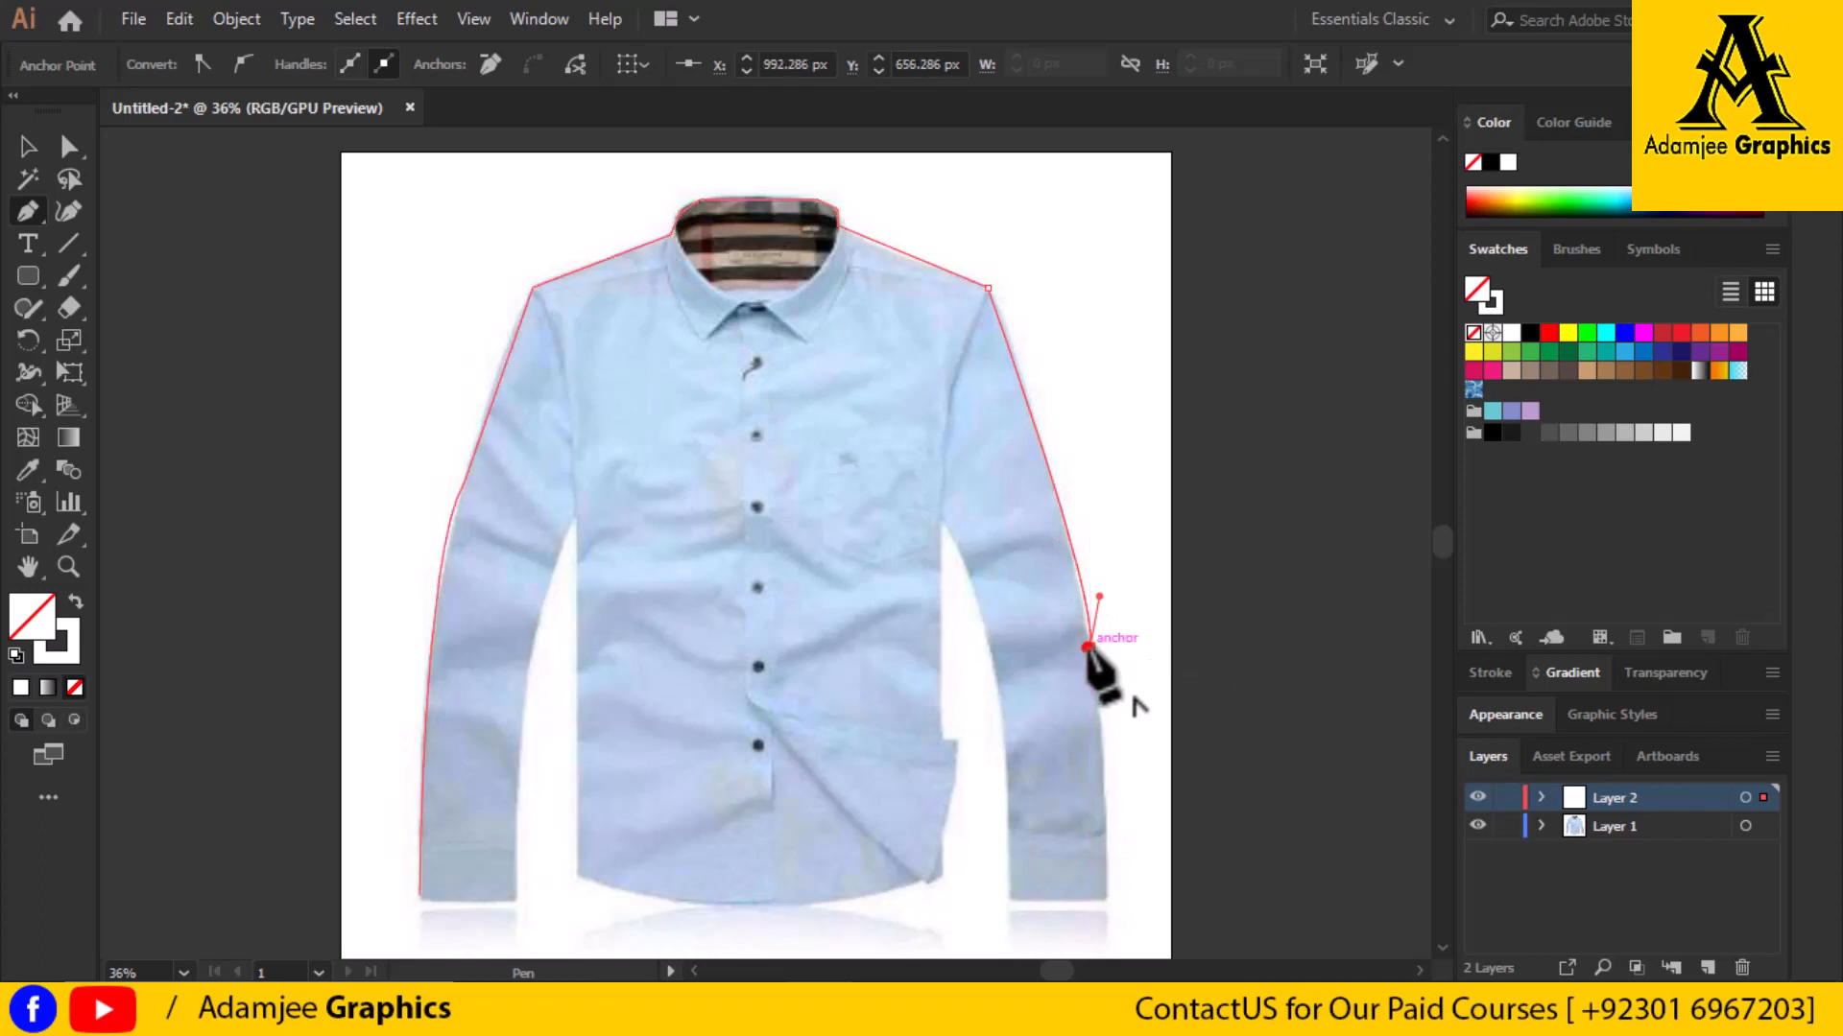
left_click(1089, 647)
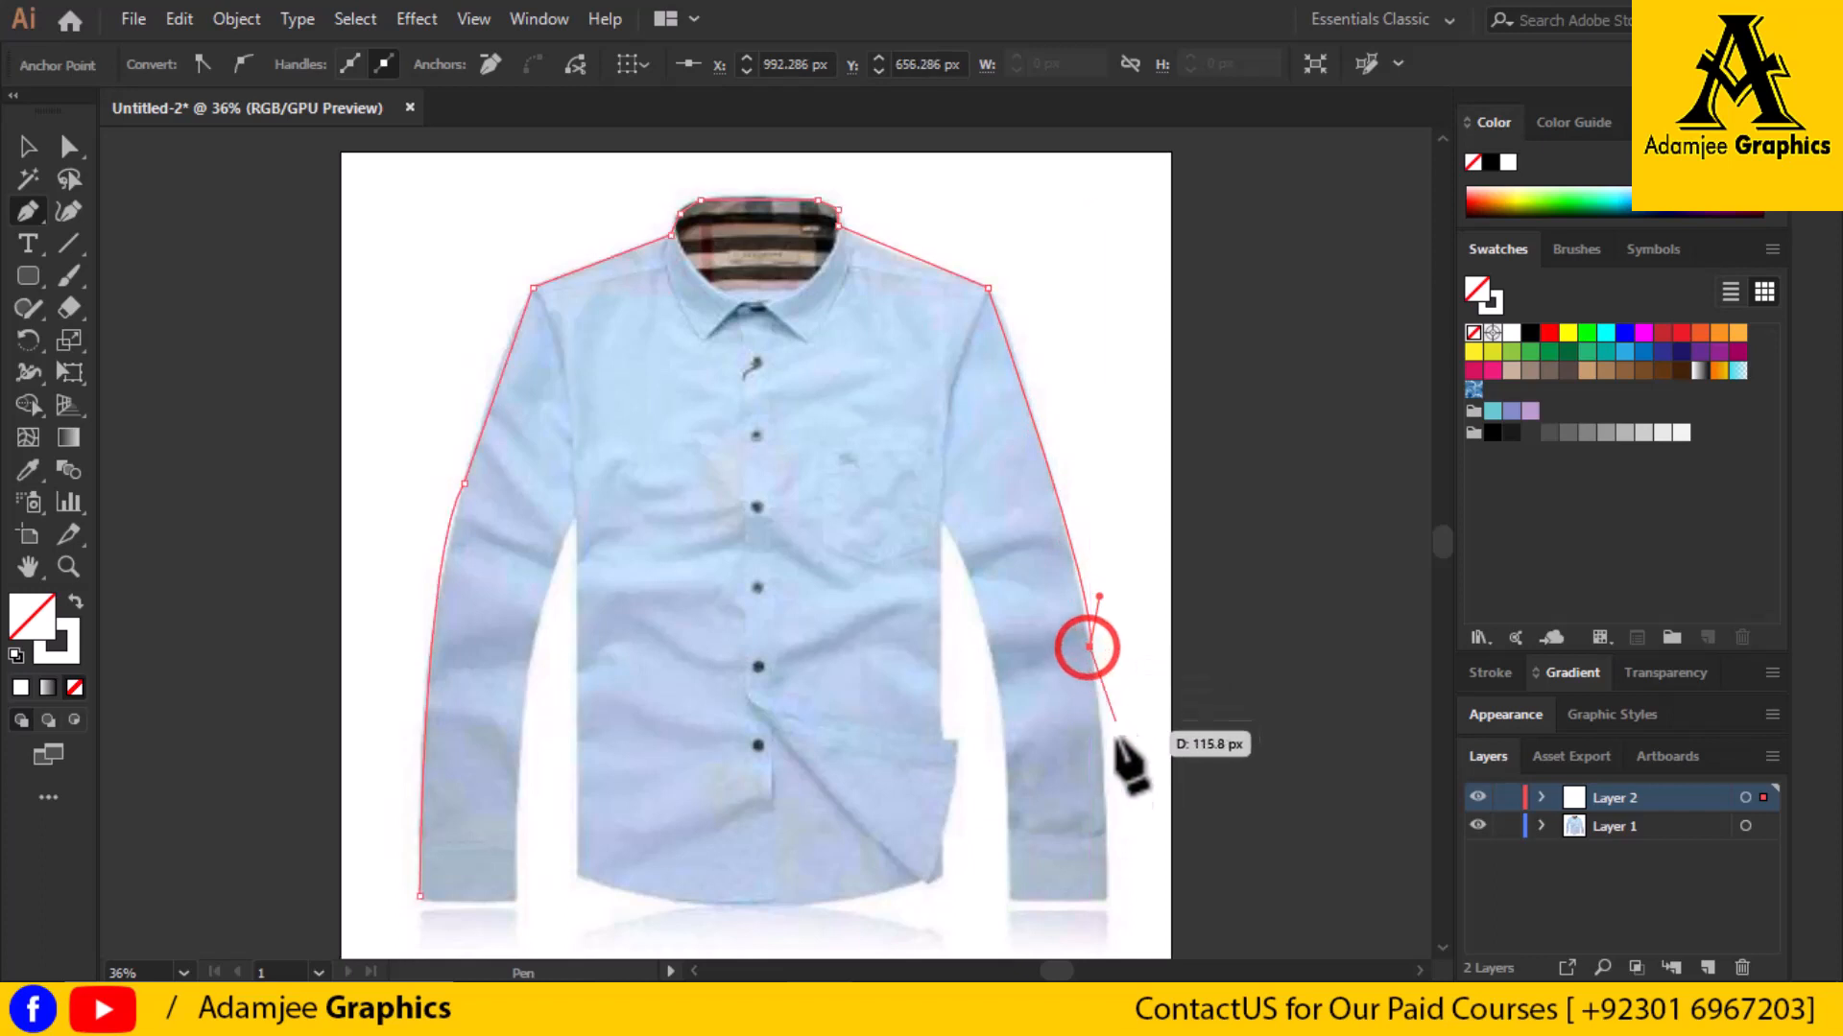
left_click(1104, 903)
left_click(1103, 900)
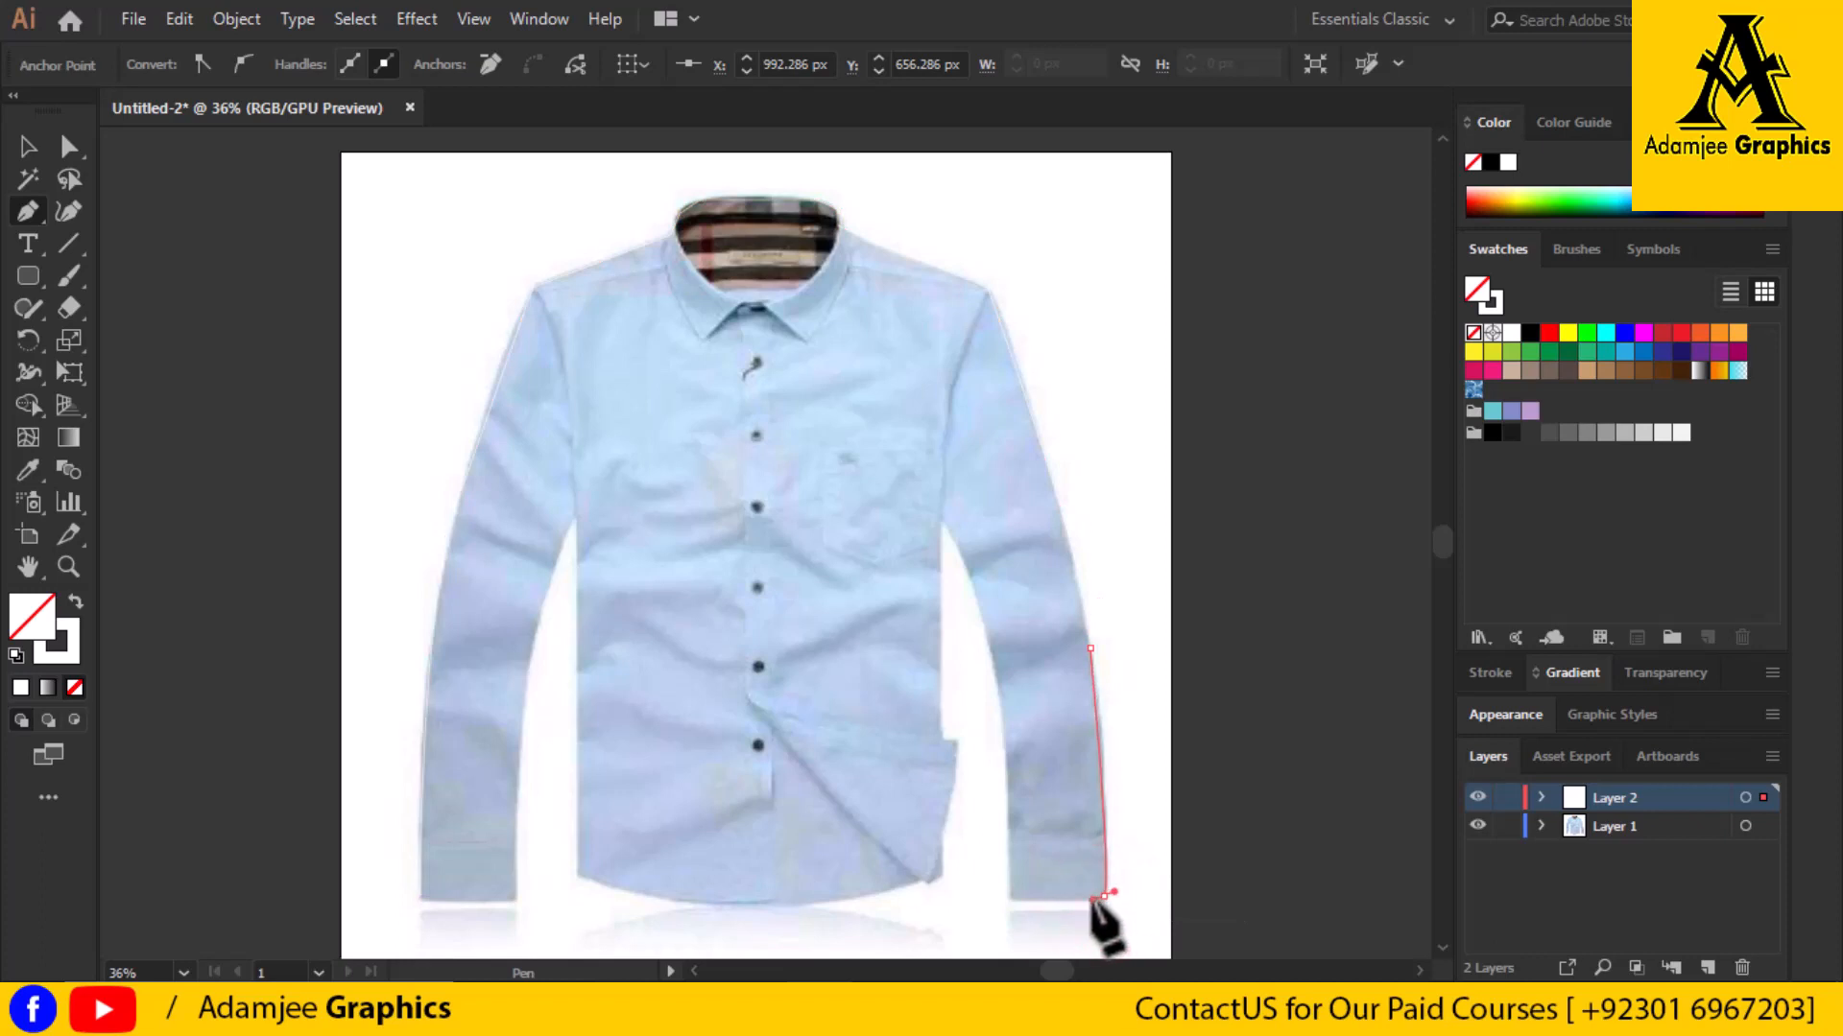
Trace the right cuff's bottom edge and continue up the sleeve's inner edge with short straight segments to the underarm
left_click(1003, 897)
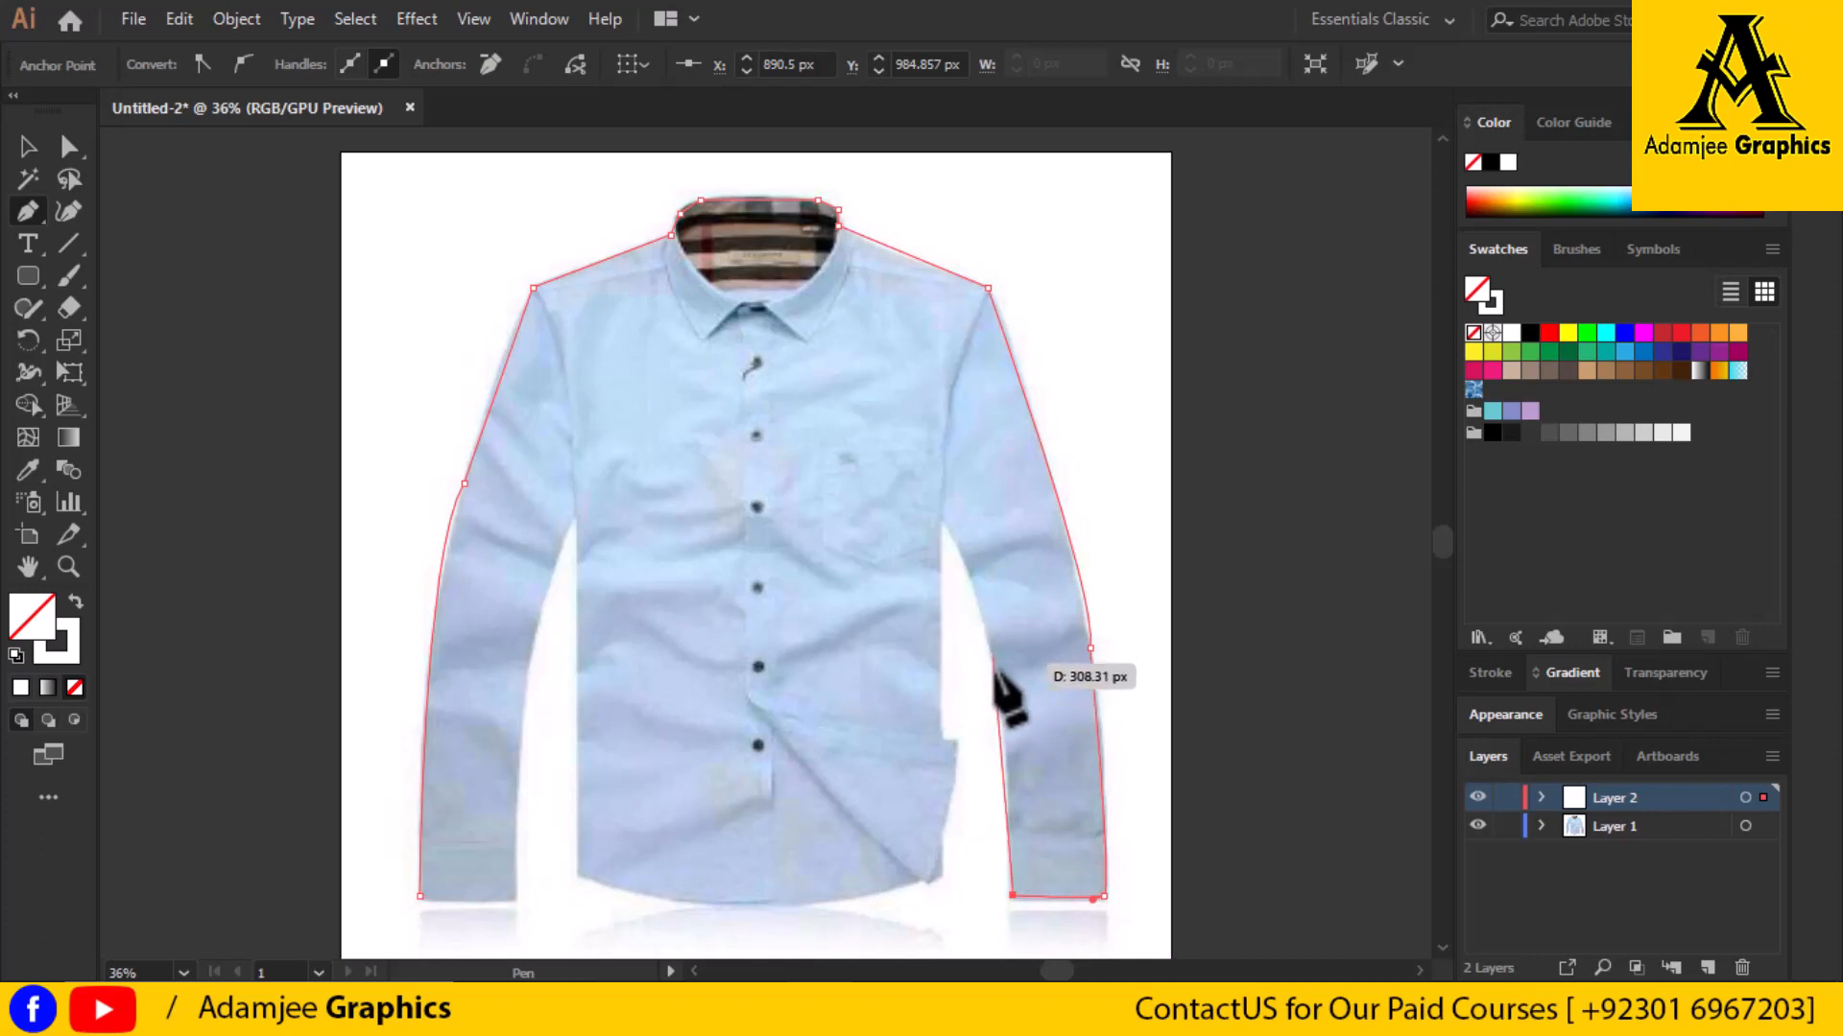
left_click(1003, 739)
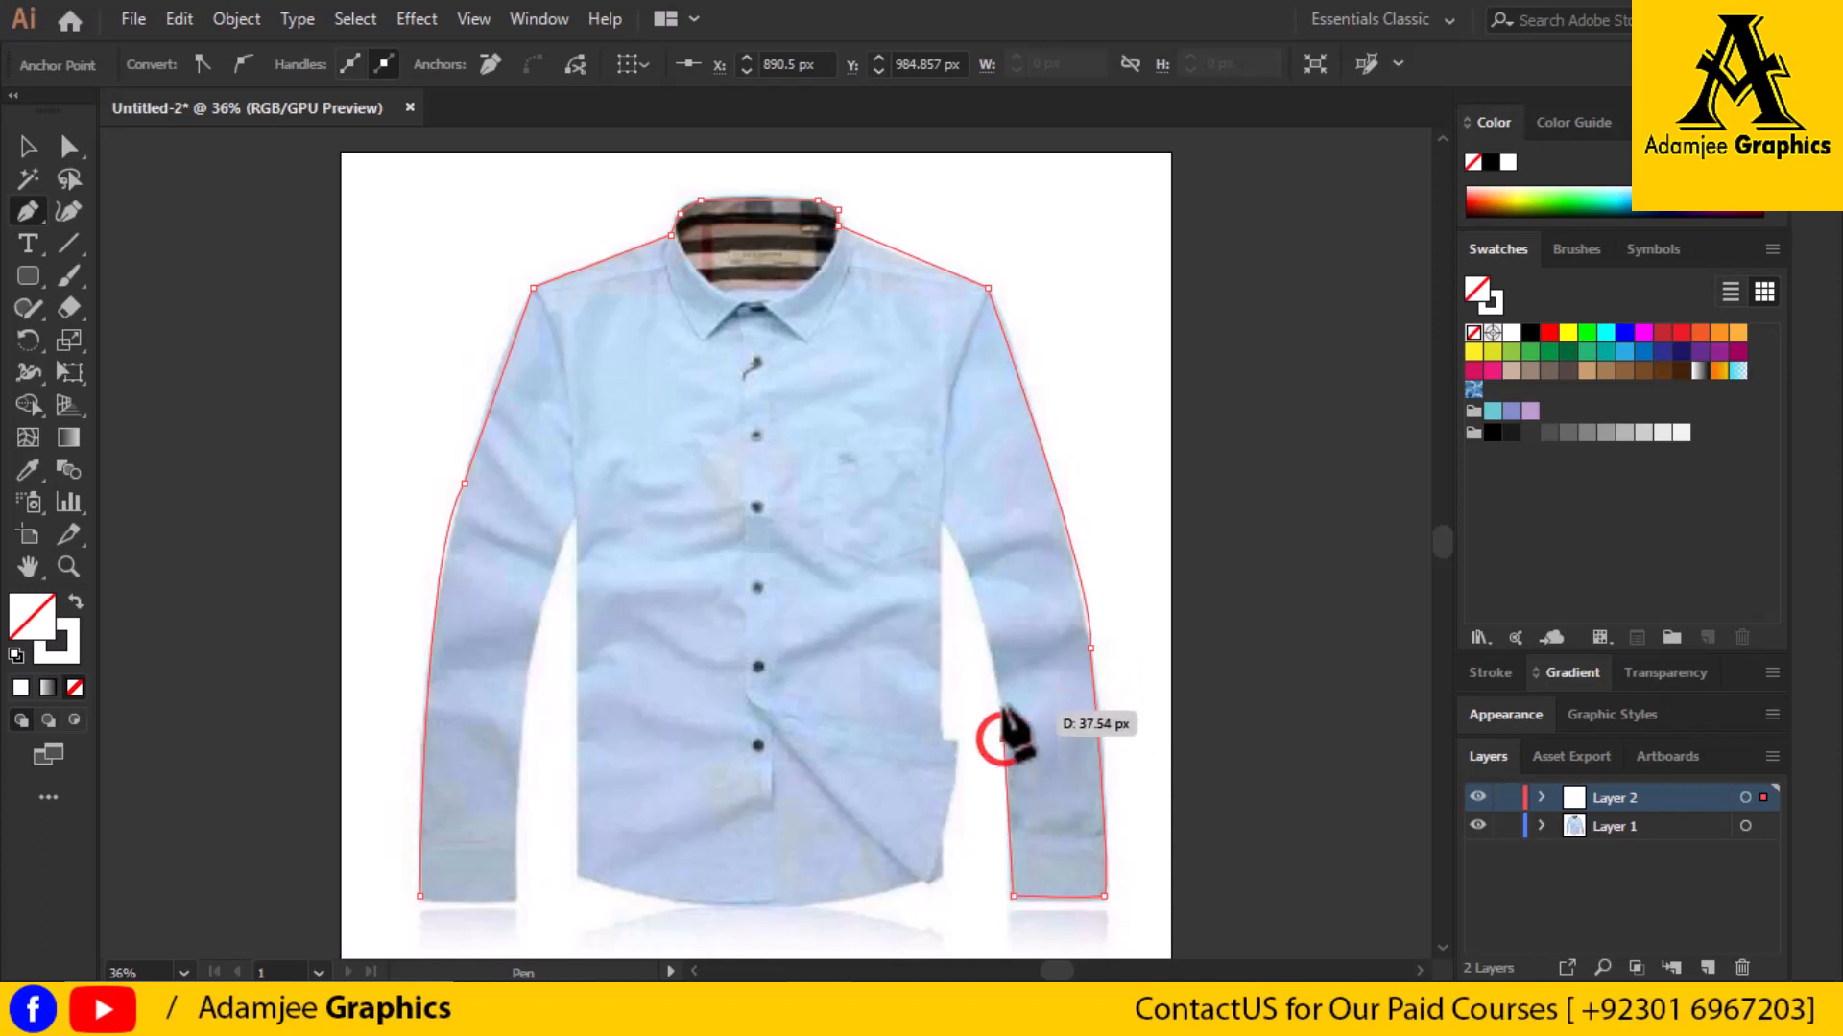
left_click(994, 657)
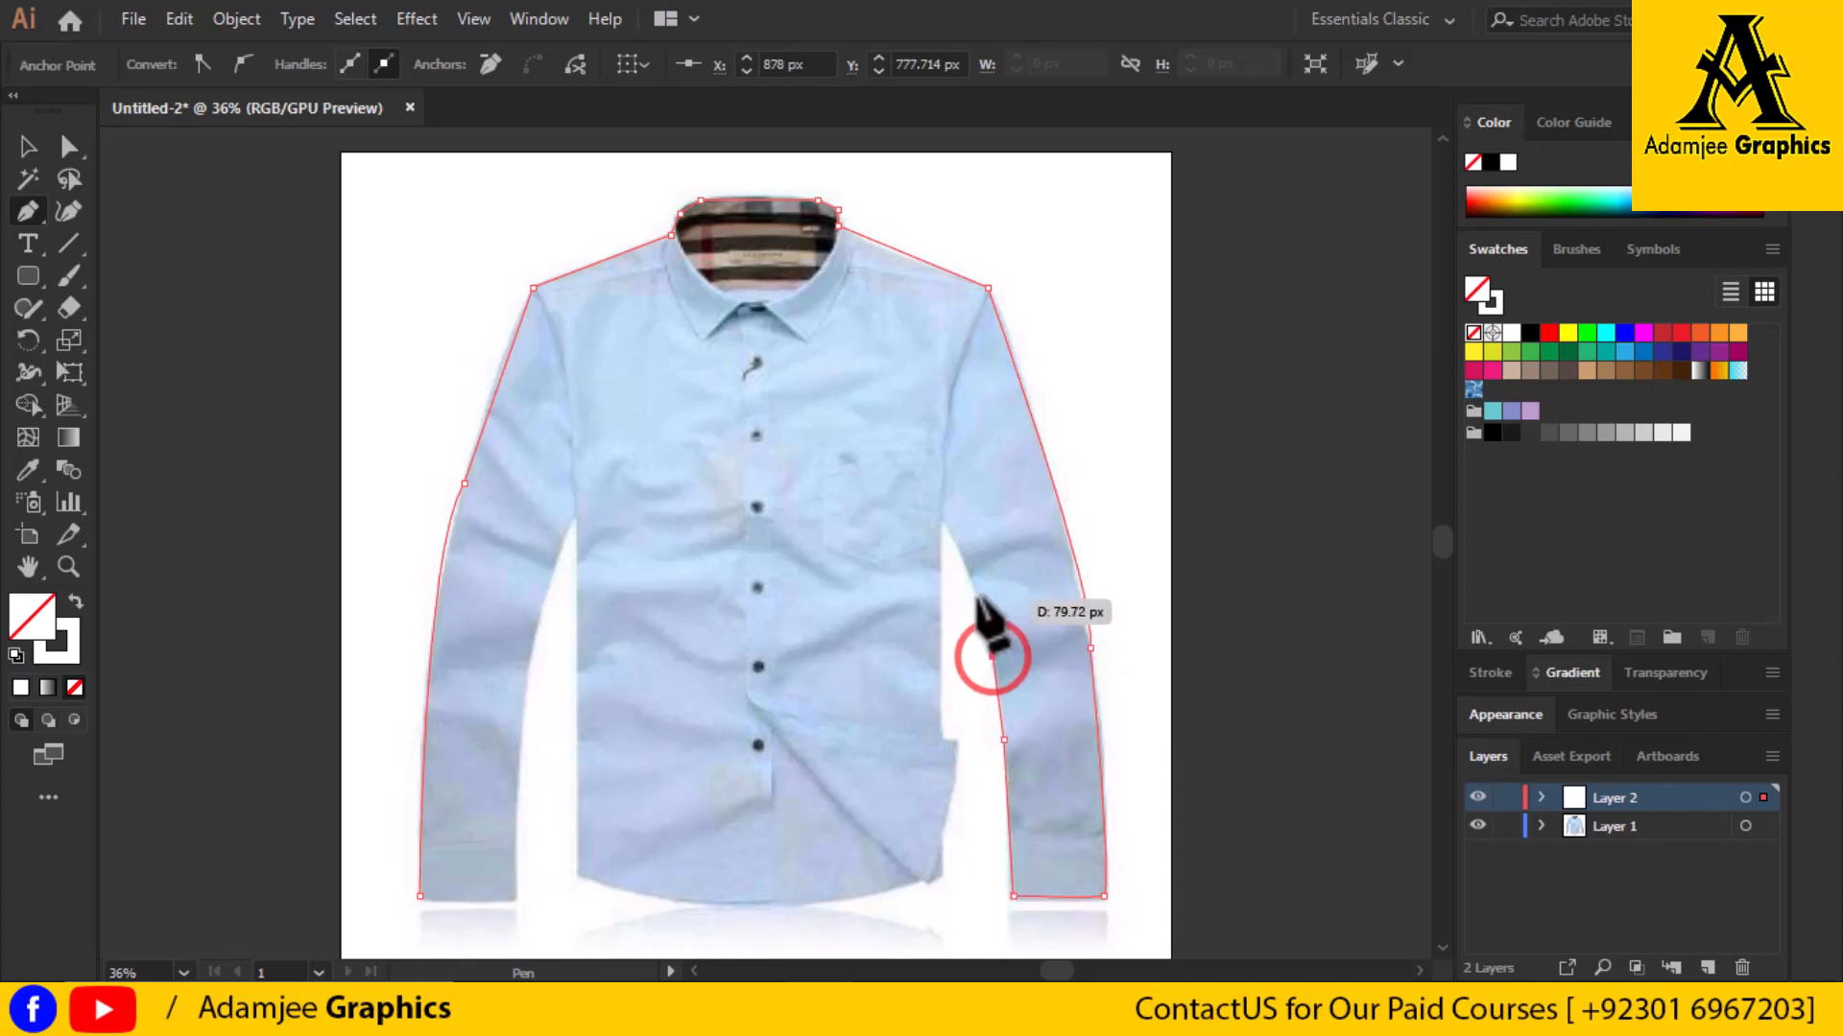
left_click(973, 583)
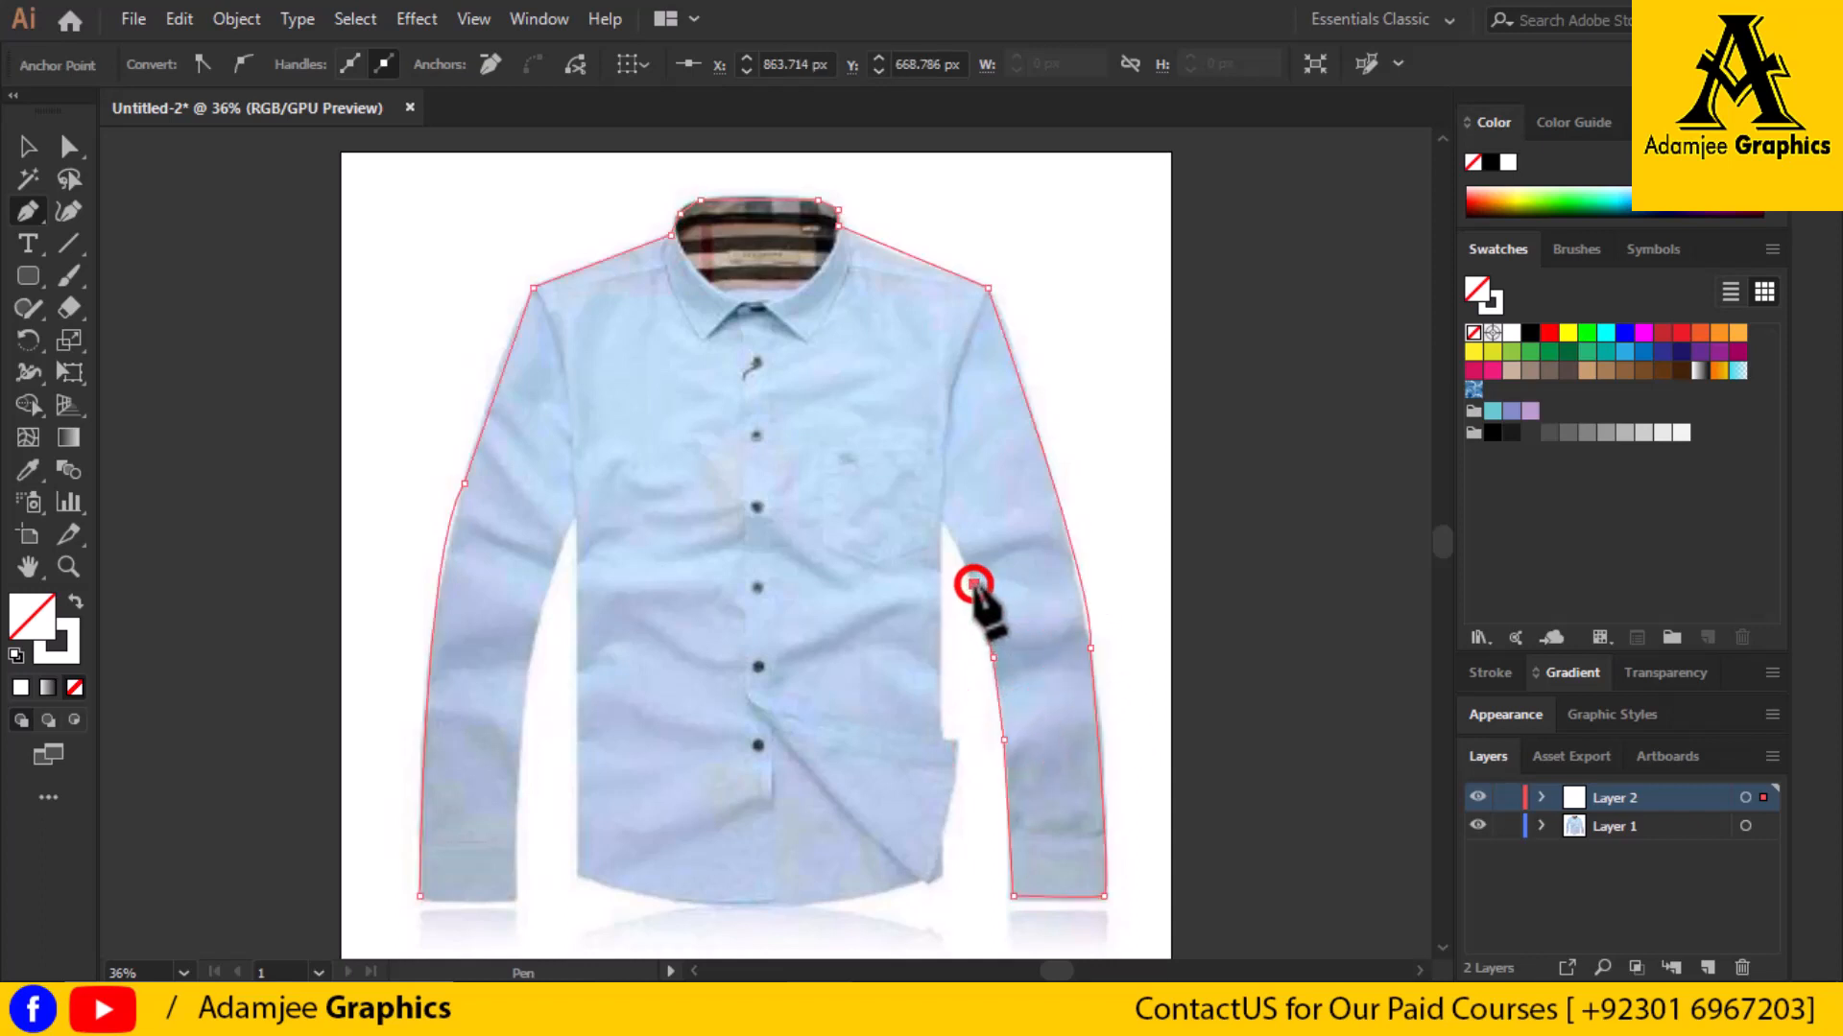
left_click(945, 523)
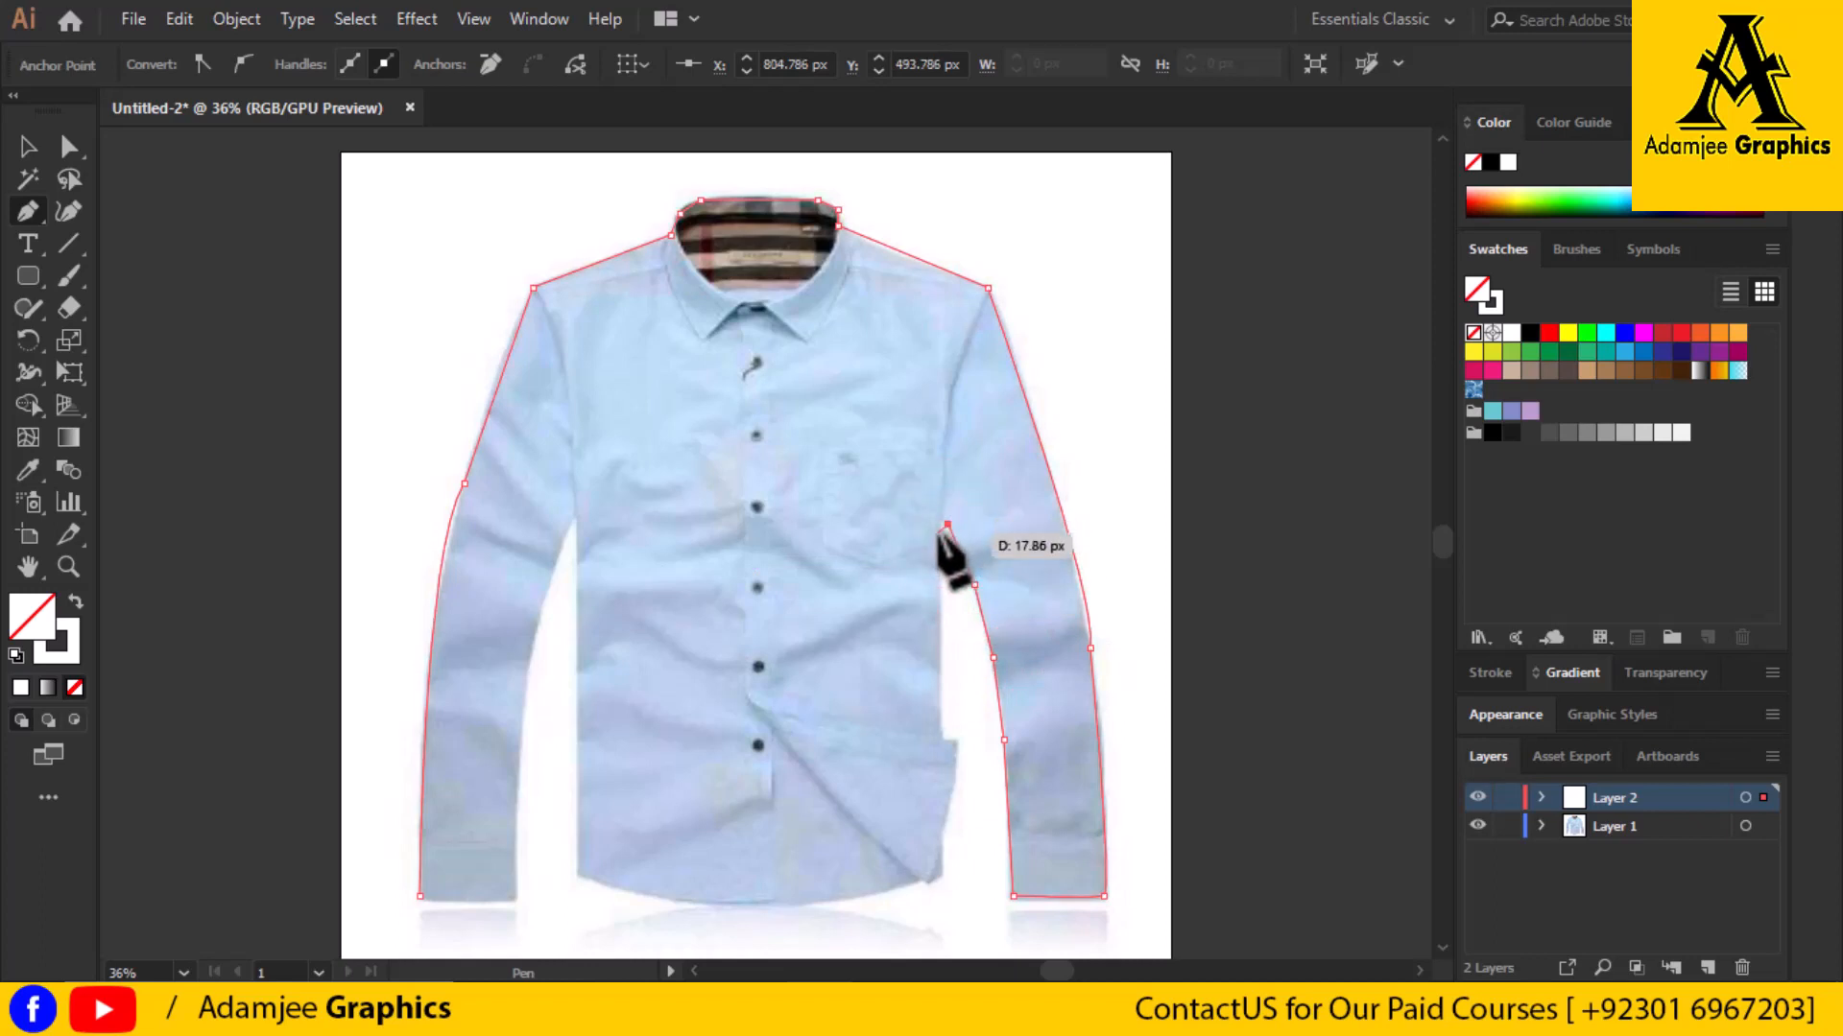
Trace the shirt body's right side from the underarm, around the folded flap, down to the hem's right corner with straight segments
left_click(939, 526)
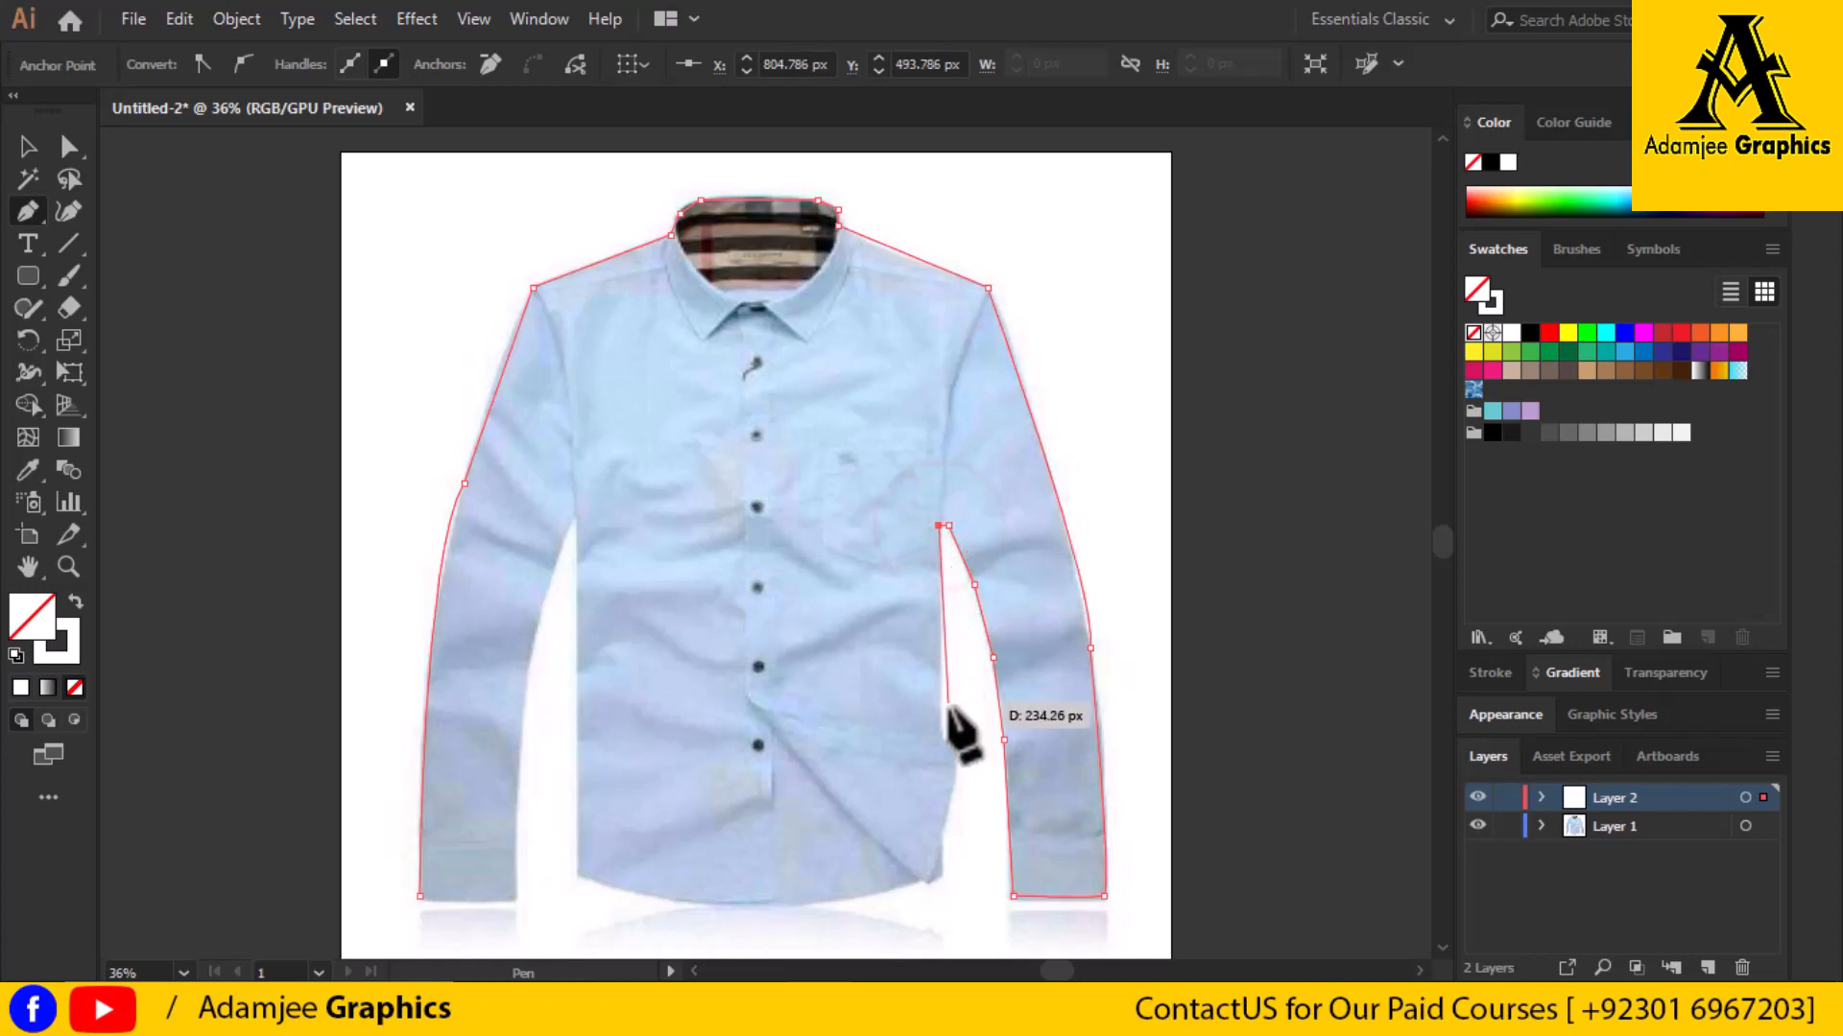
left_click(941, 737)
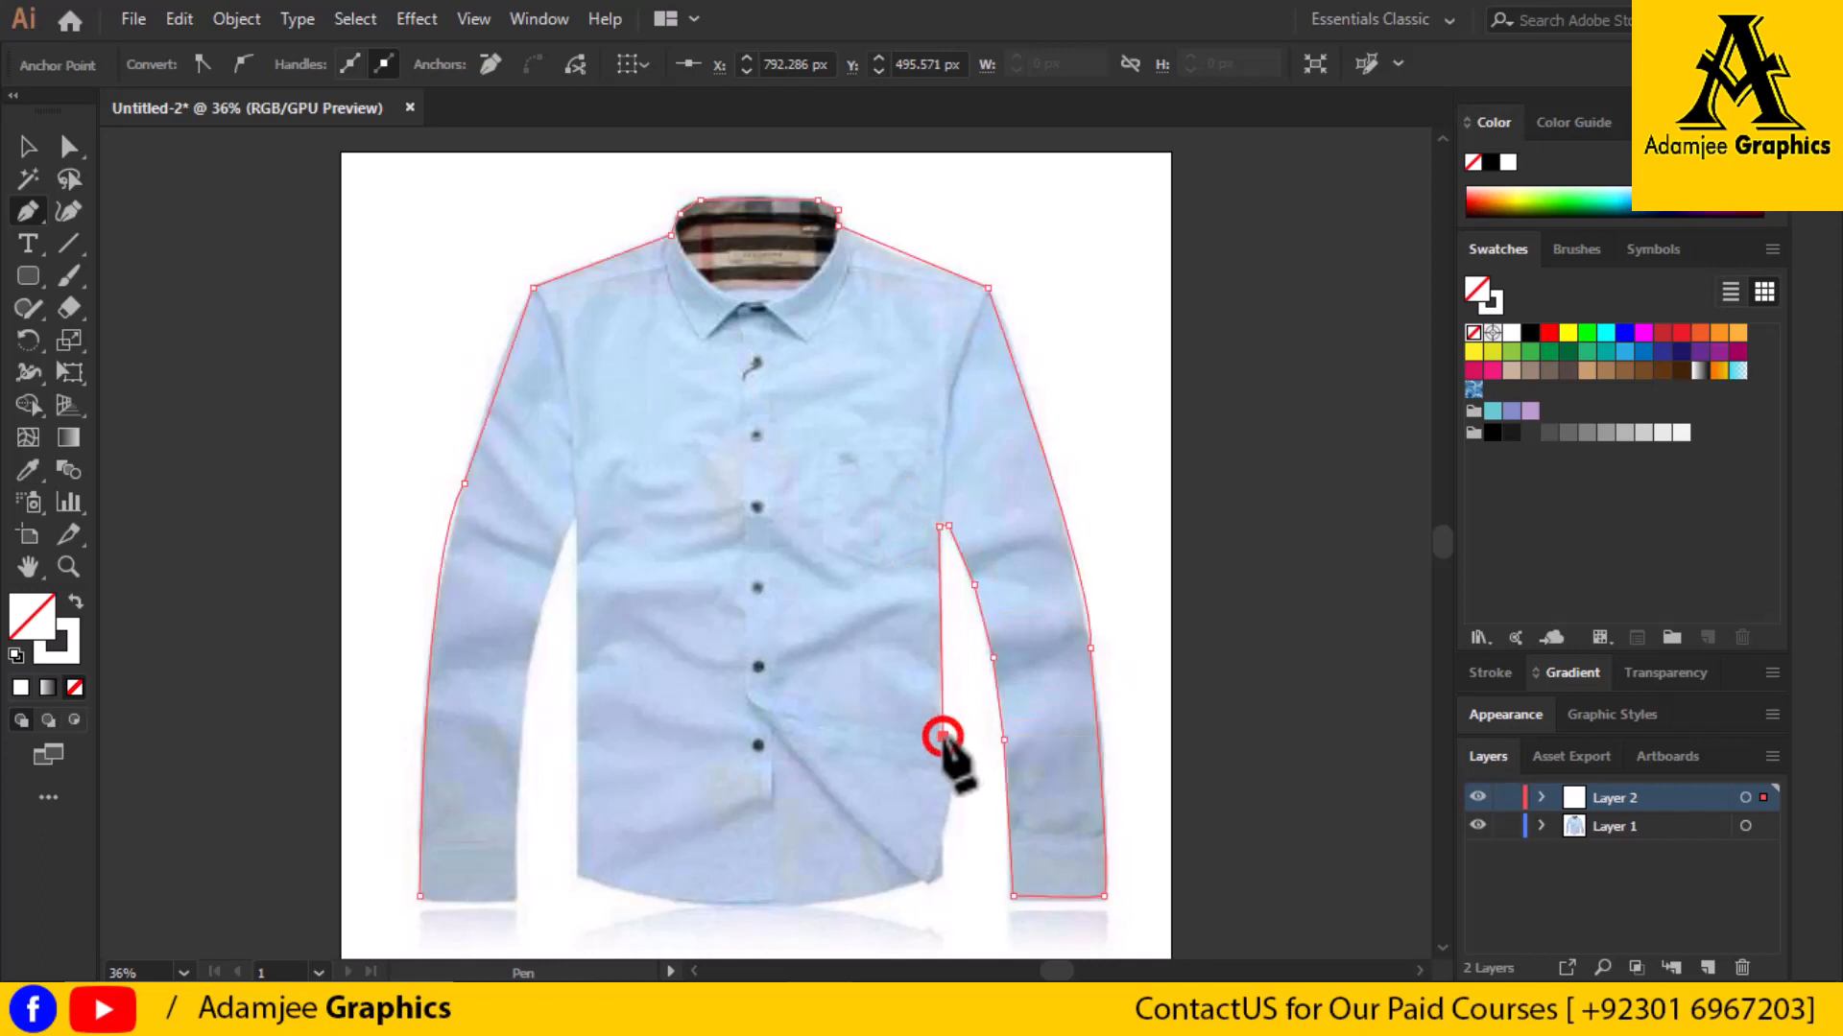
left_click(952, 741)
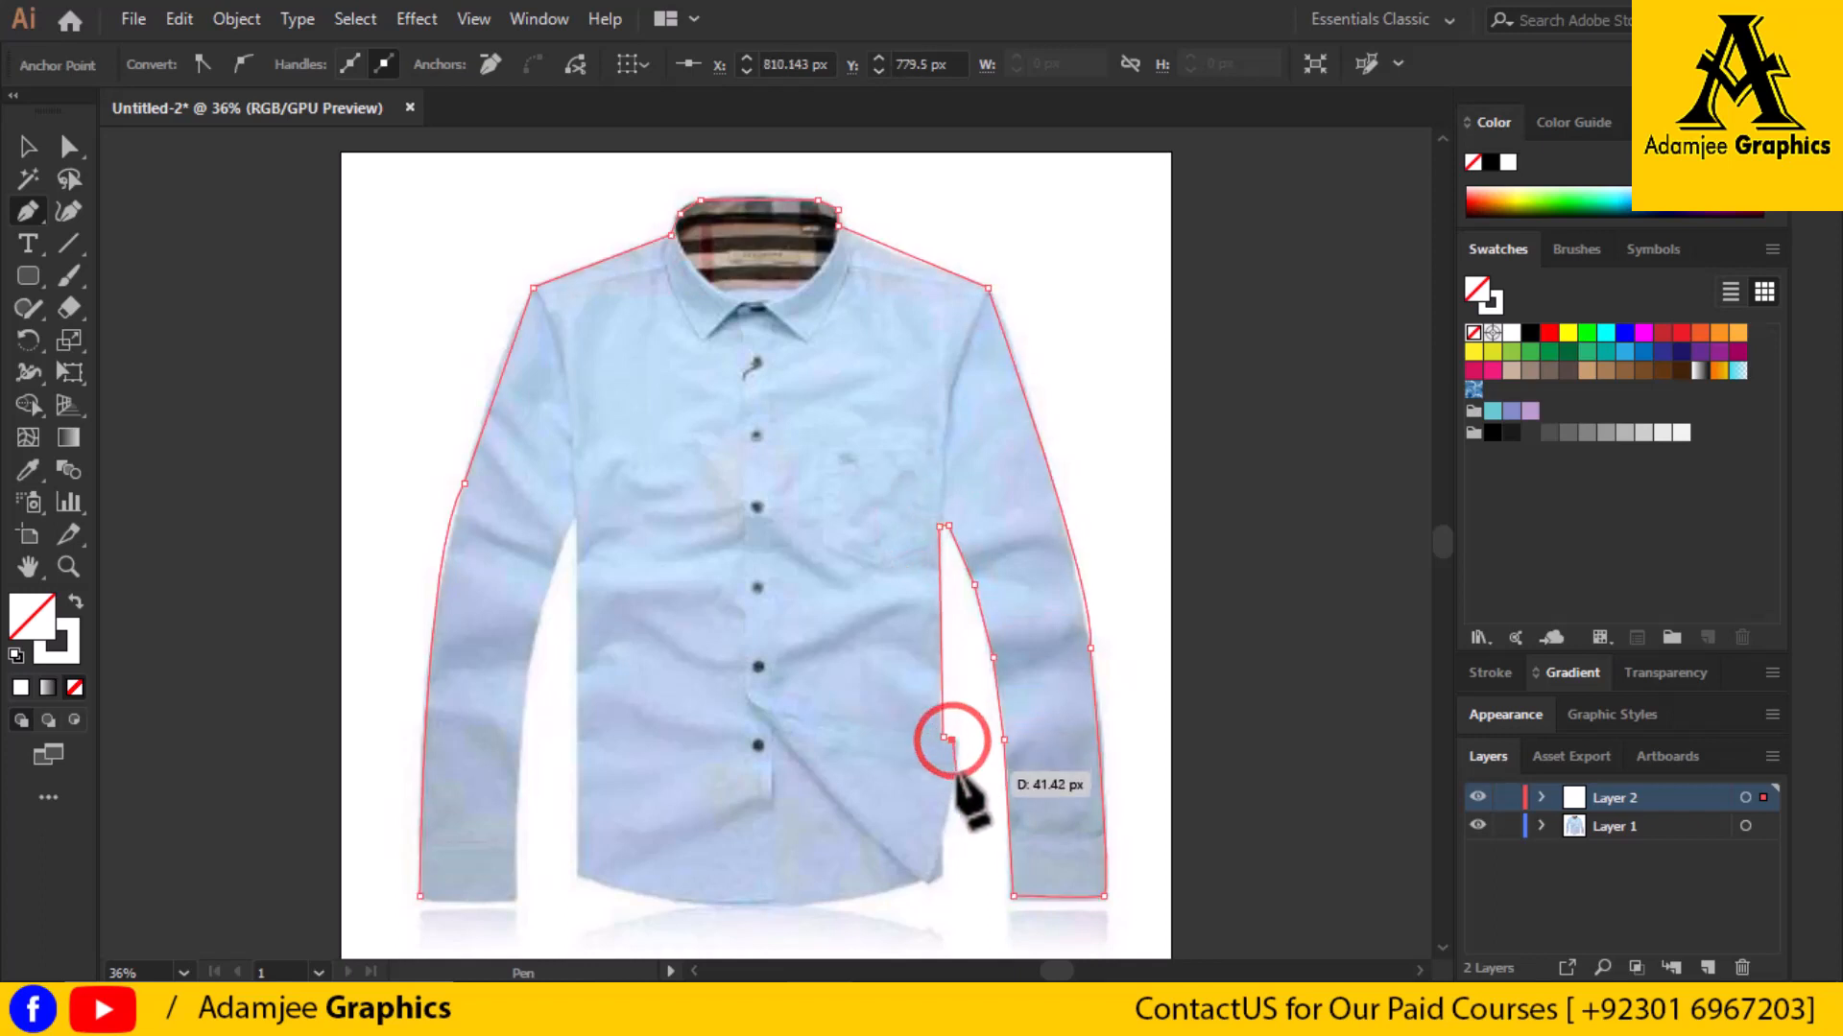
left_click(955, 802)
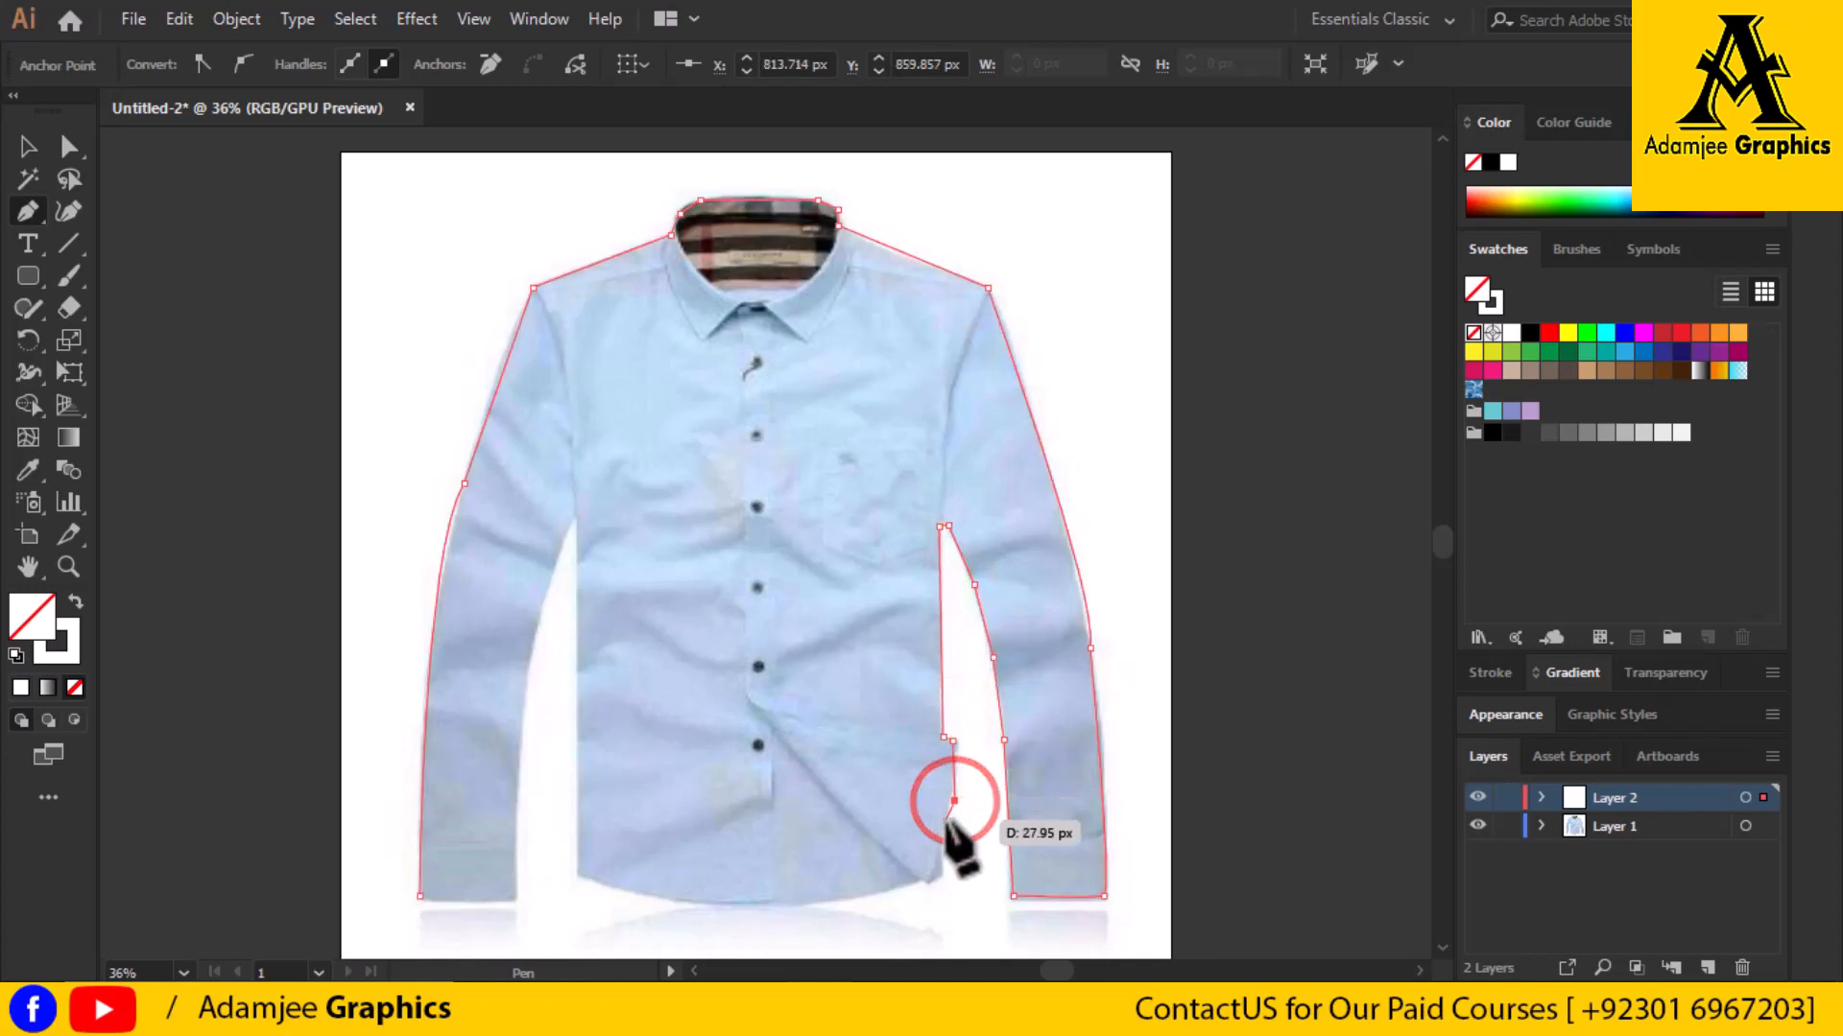
left_click(945, 819)
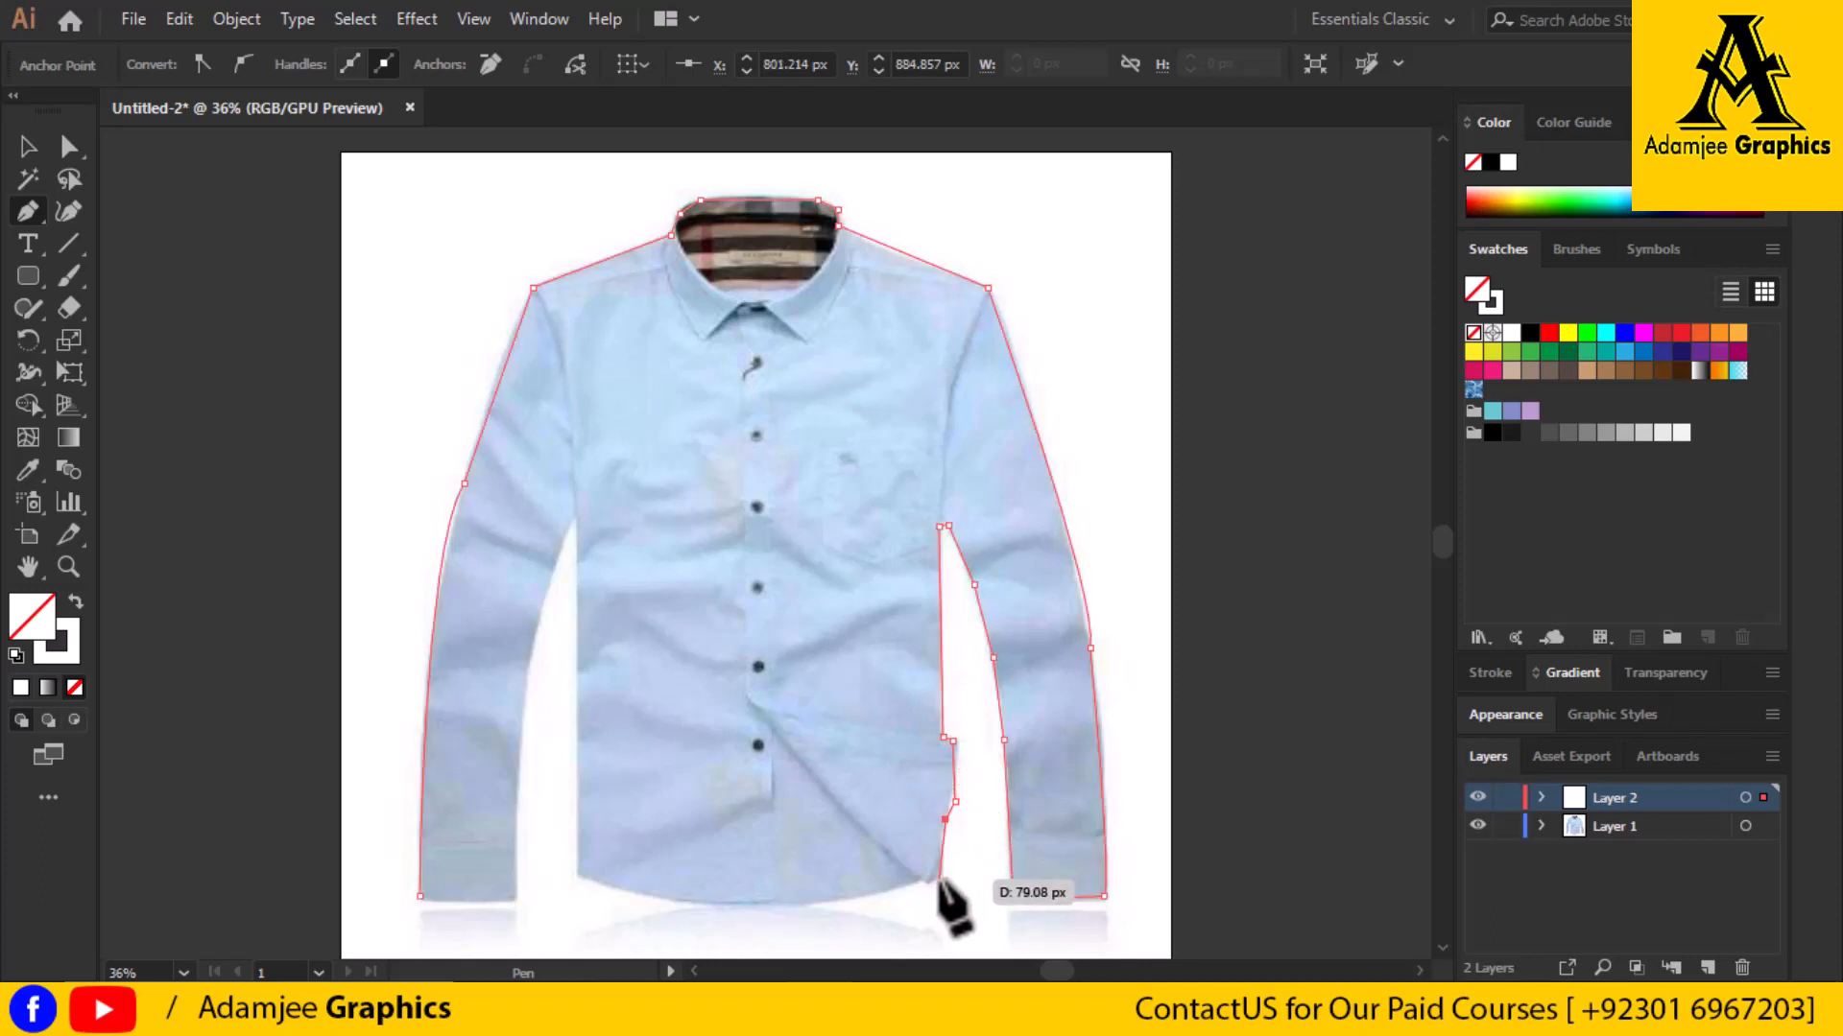
left_click(937, 878)
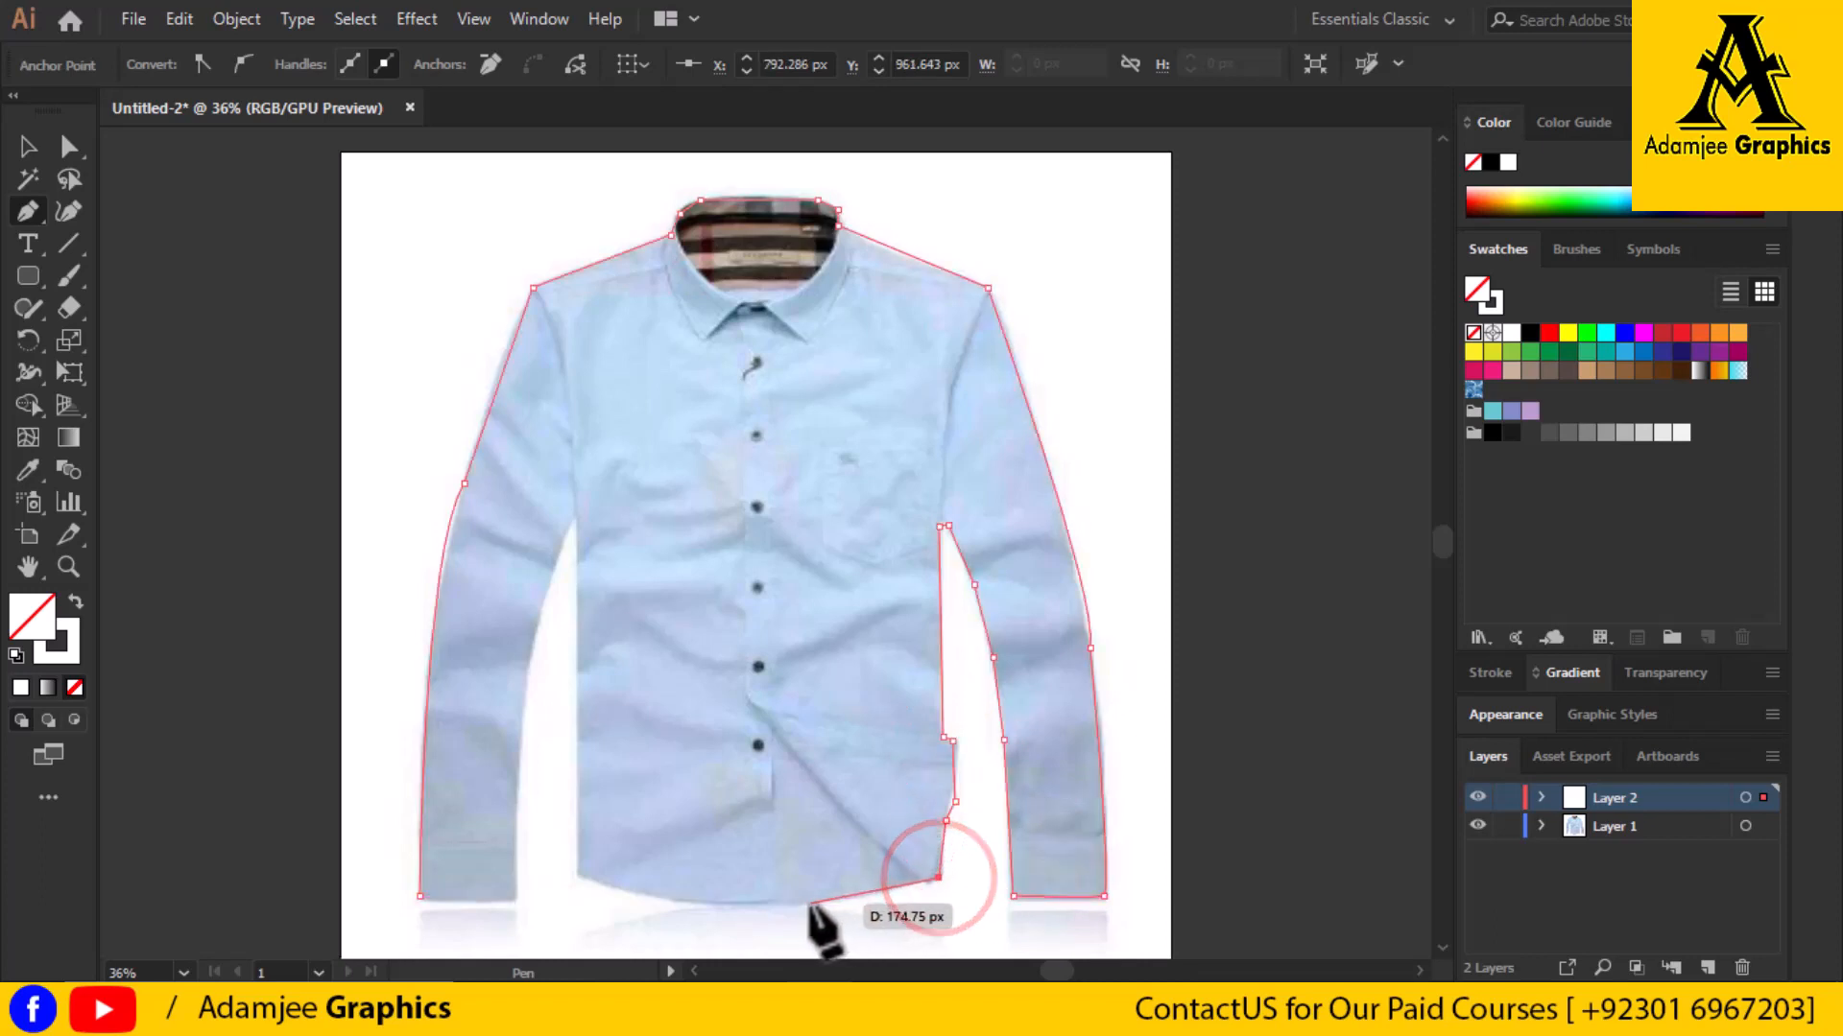
Trace the bottom hem with a curve into its left corner and remove that corner anchor's outgoing handle
left_click(780, 902)
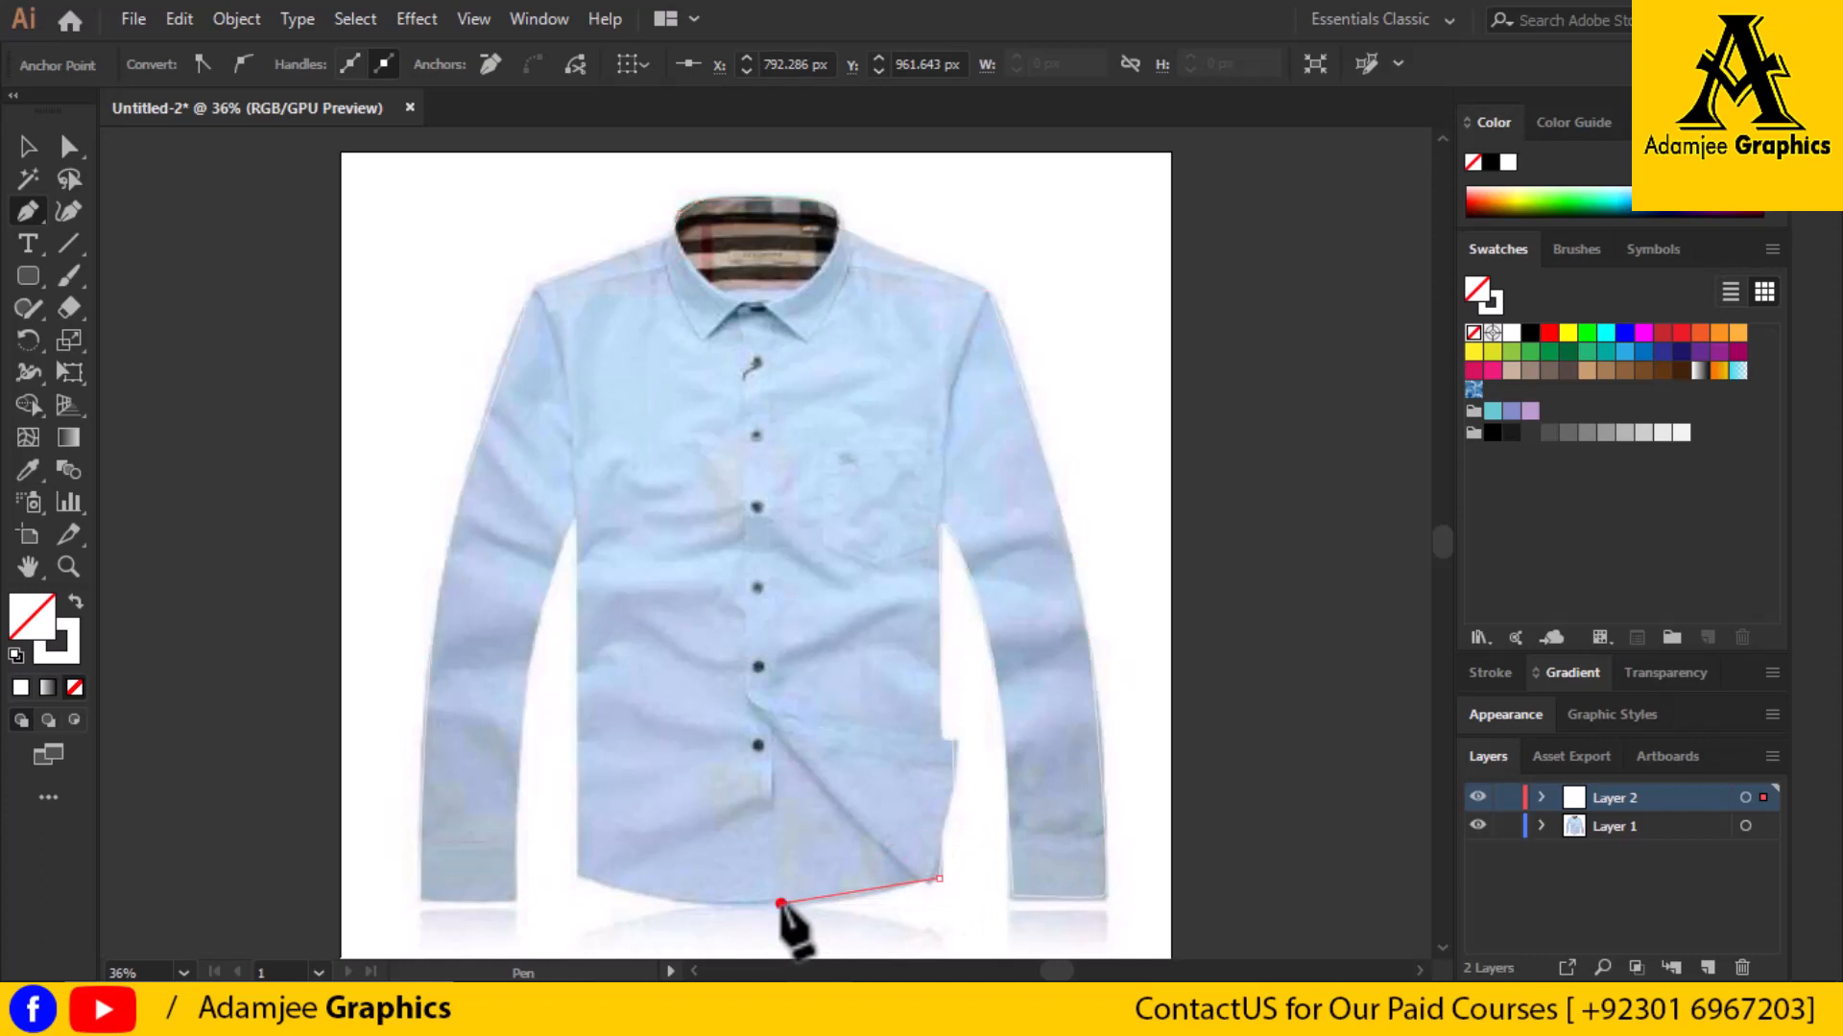
left_click(576, 876)
left_click_drag(576, 876, 523, 844)
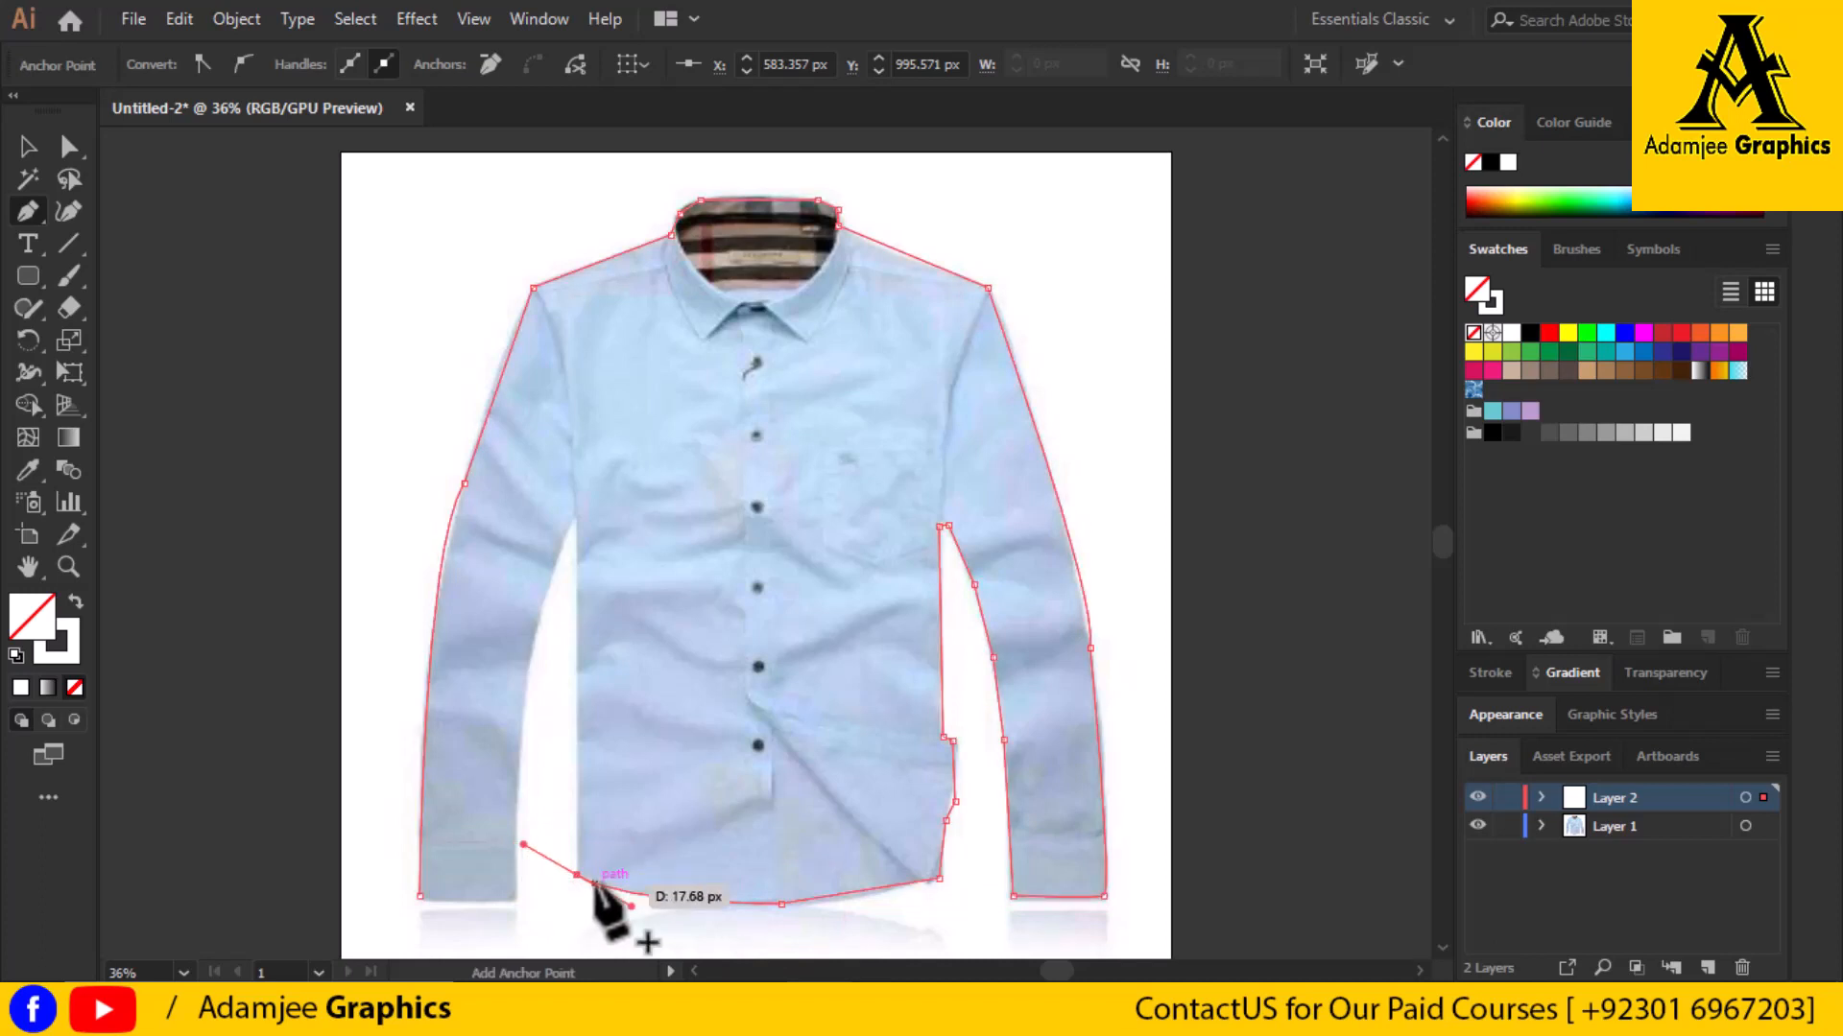
left_click(576, 875)
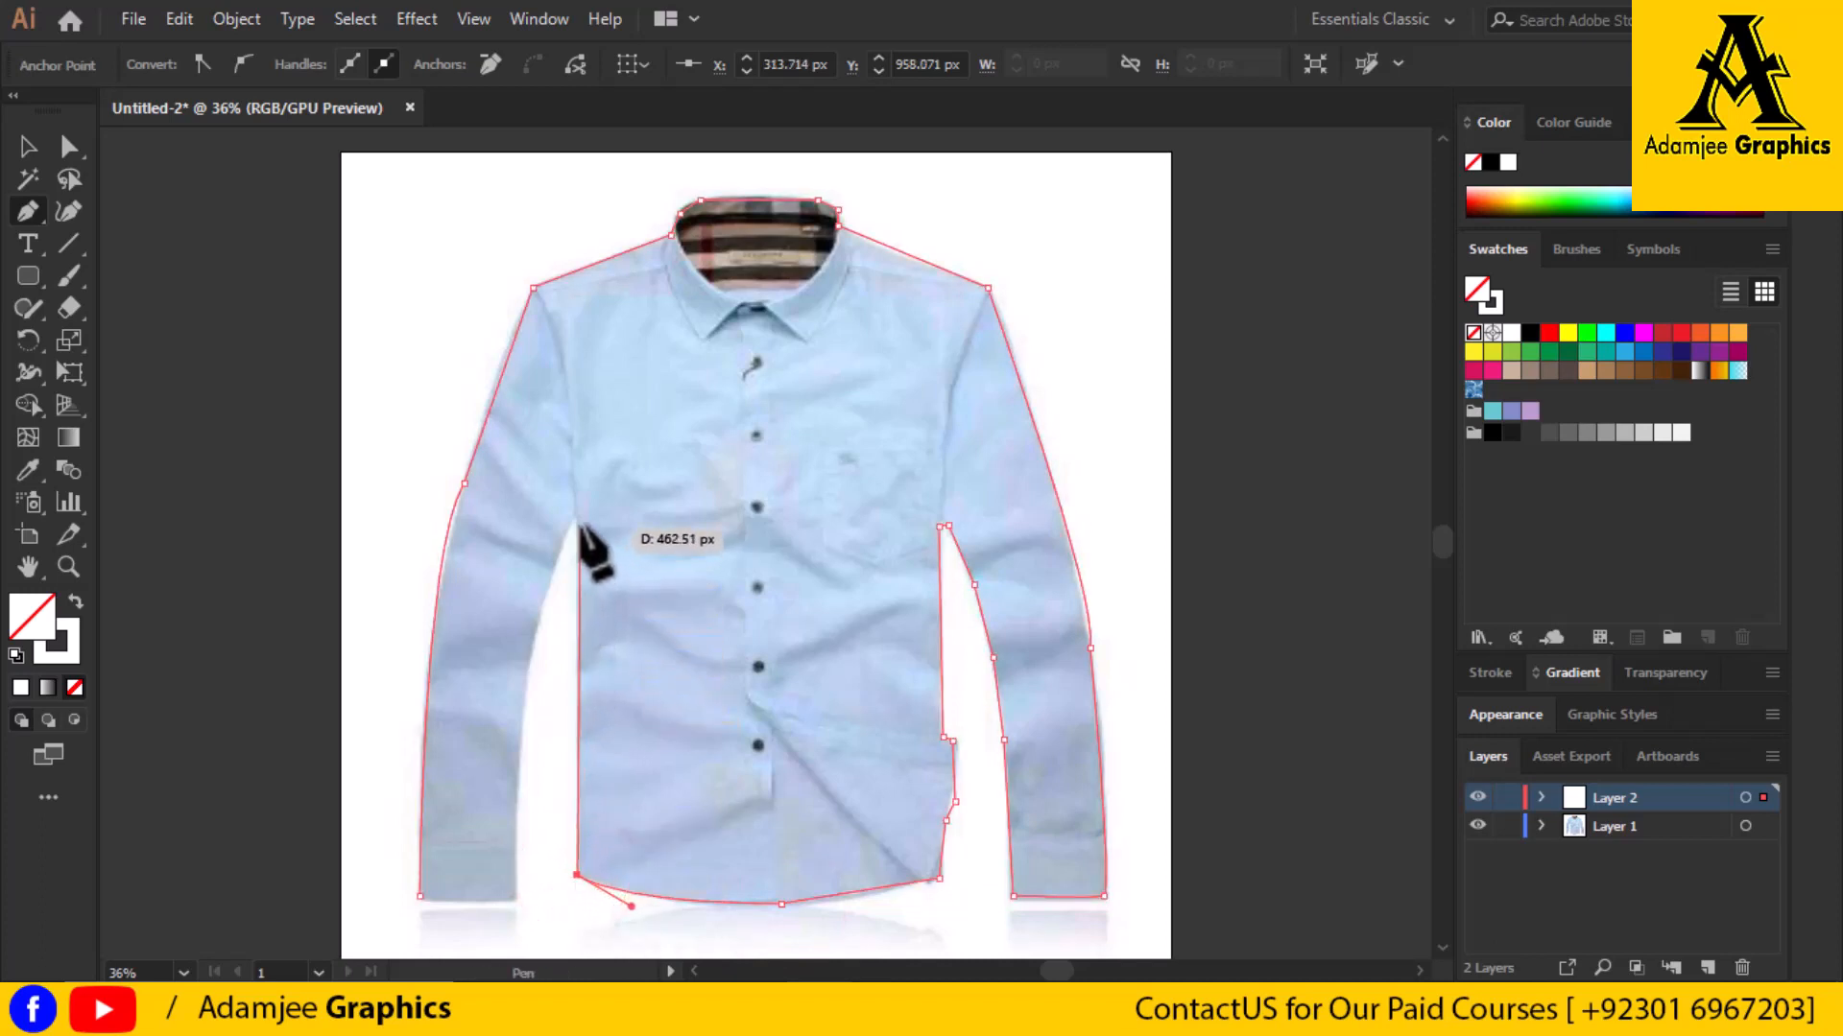
Trace the body's left side up to the underarm, then the left sleeve's inner edge and cuff, closing the path at its starting anchor
left_click(577, 525)
left_click(577, 520)
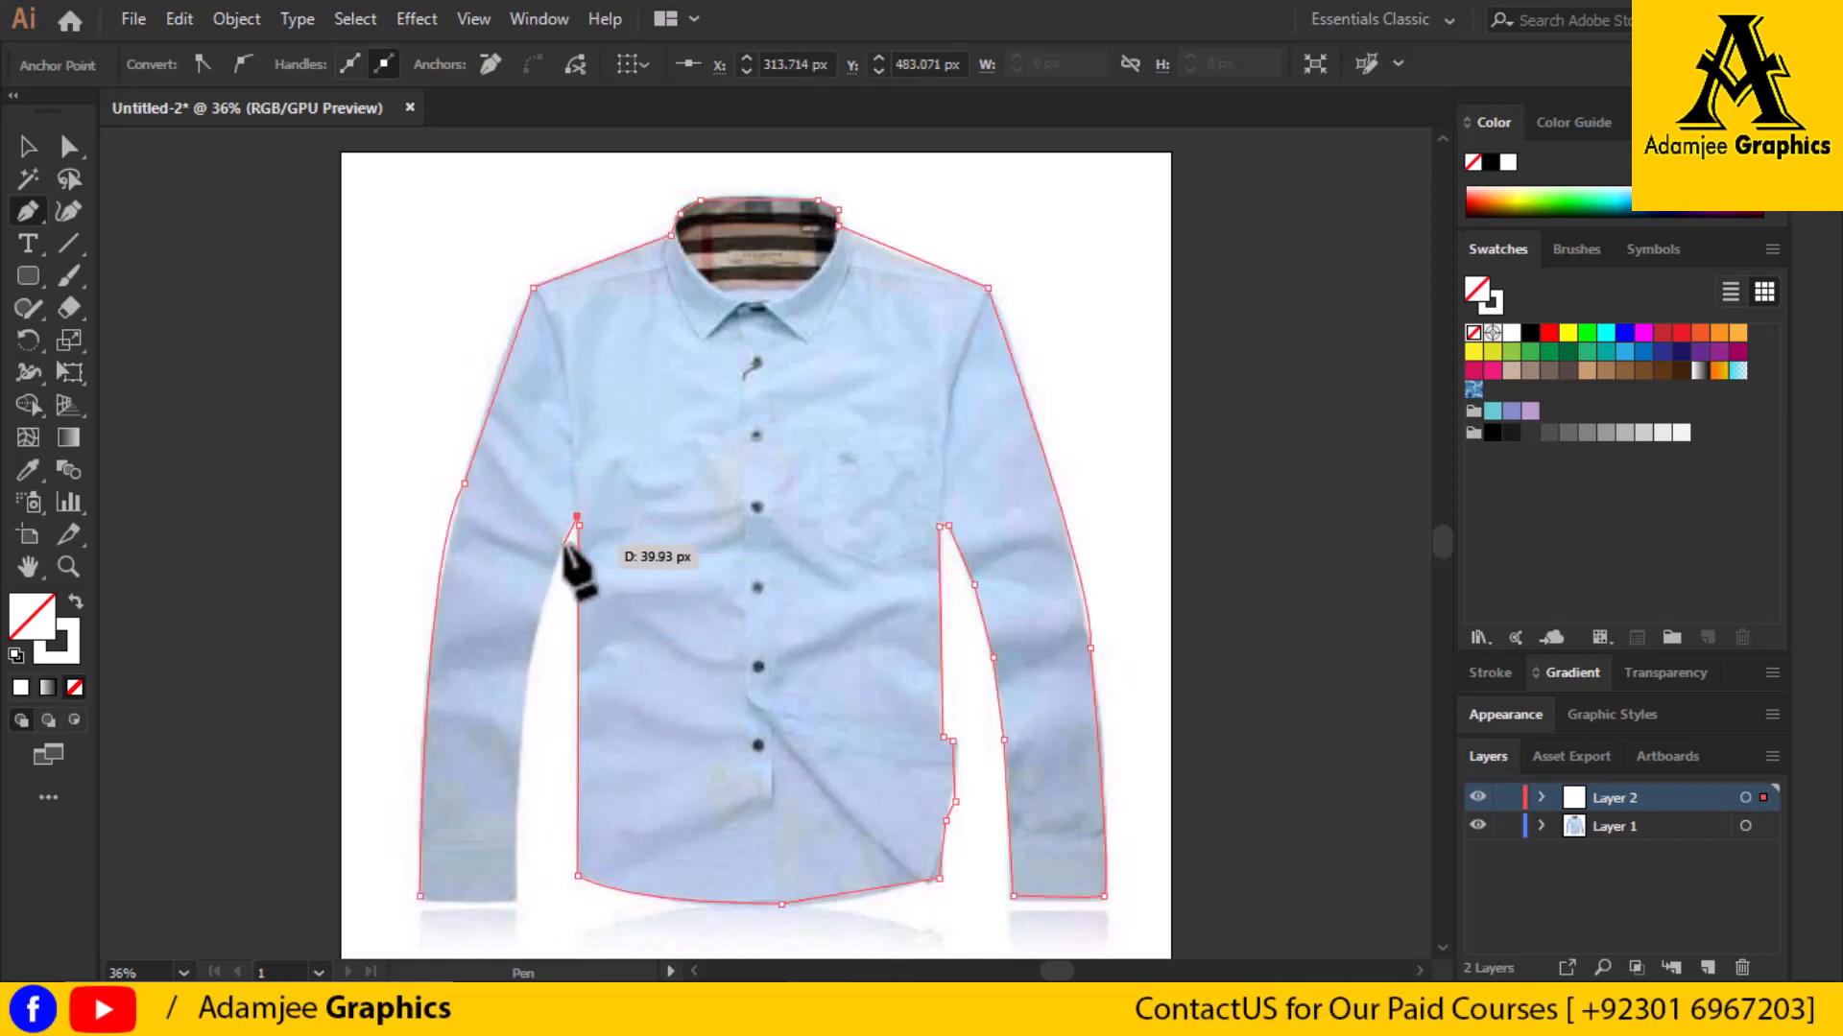
left_click(562, 543)
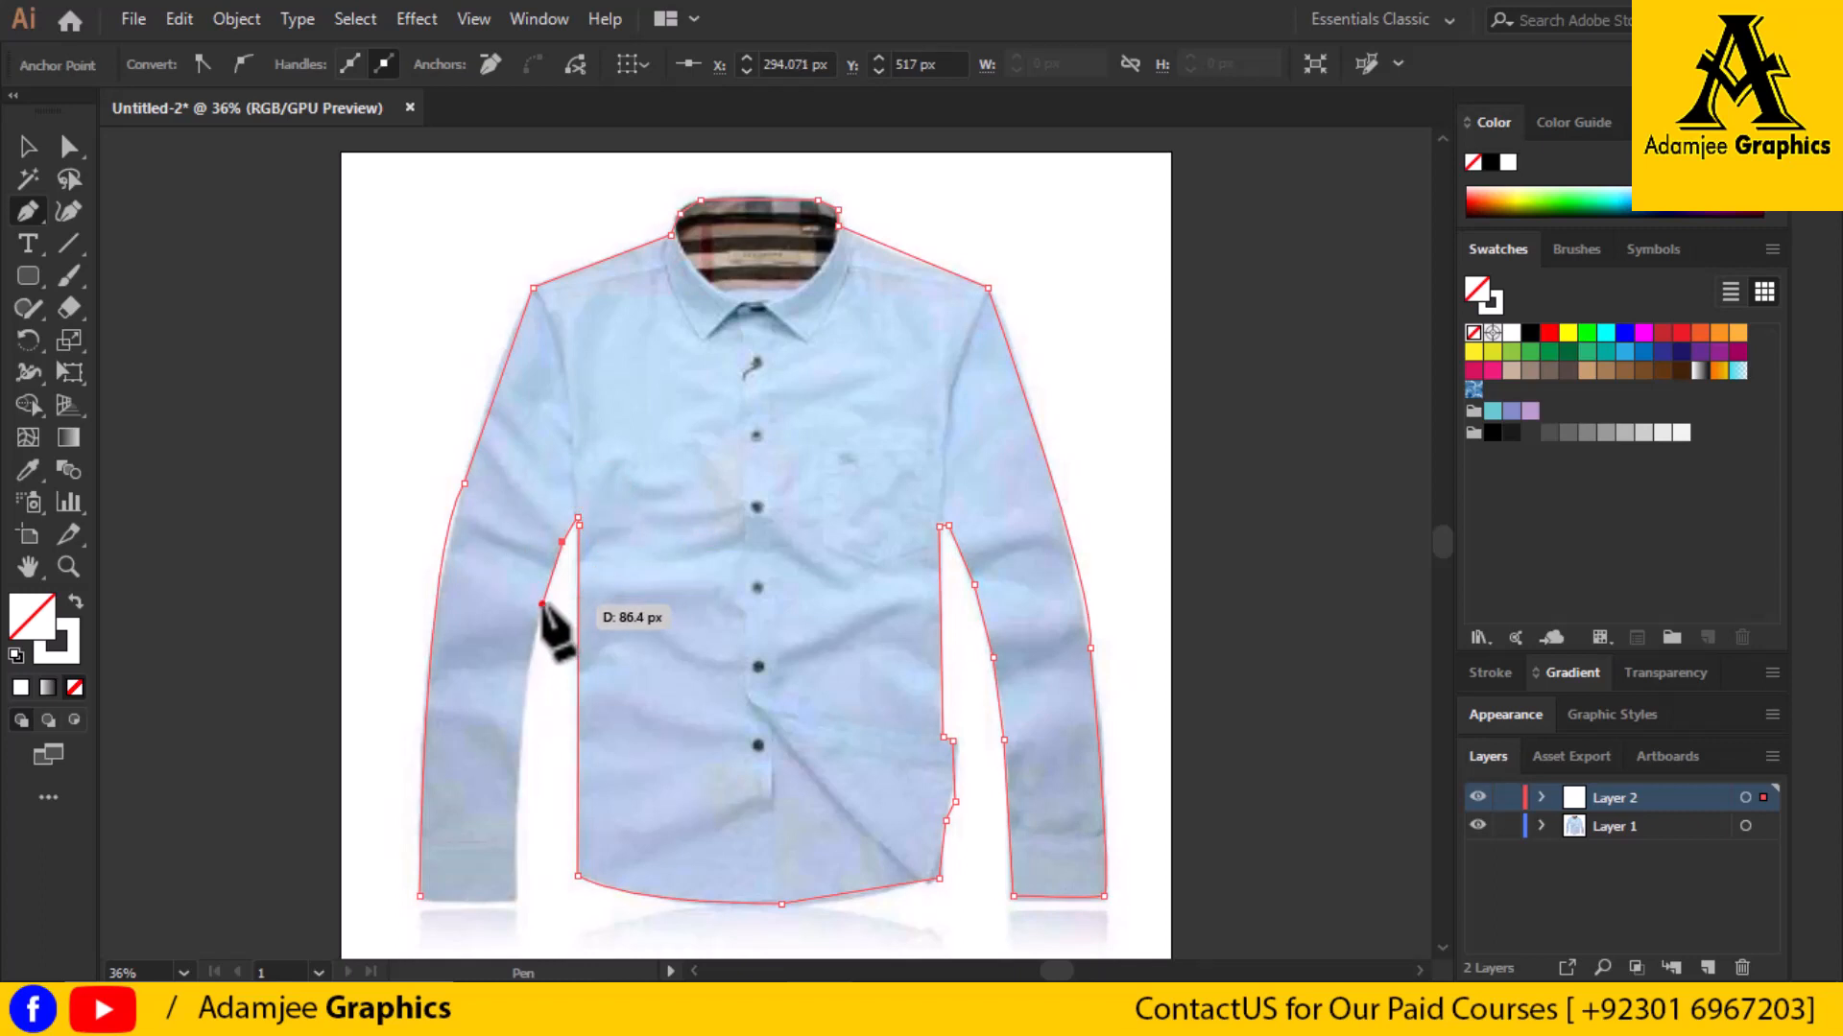
left_click_drag(541, 604, 541, 687)
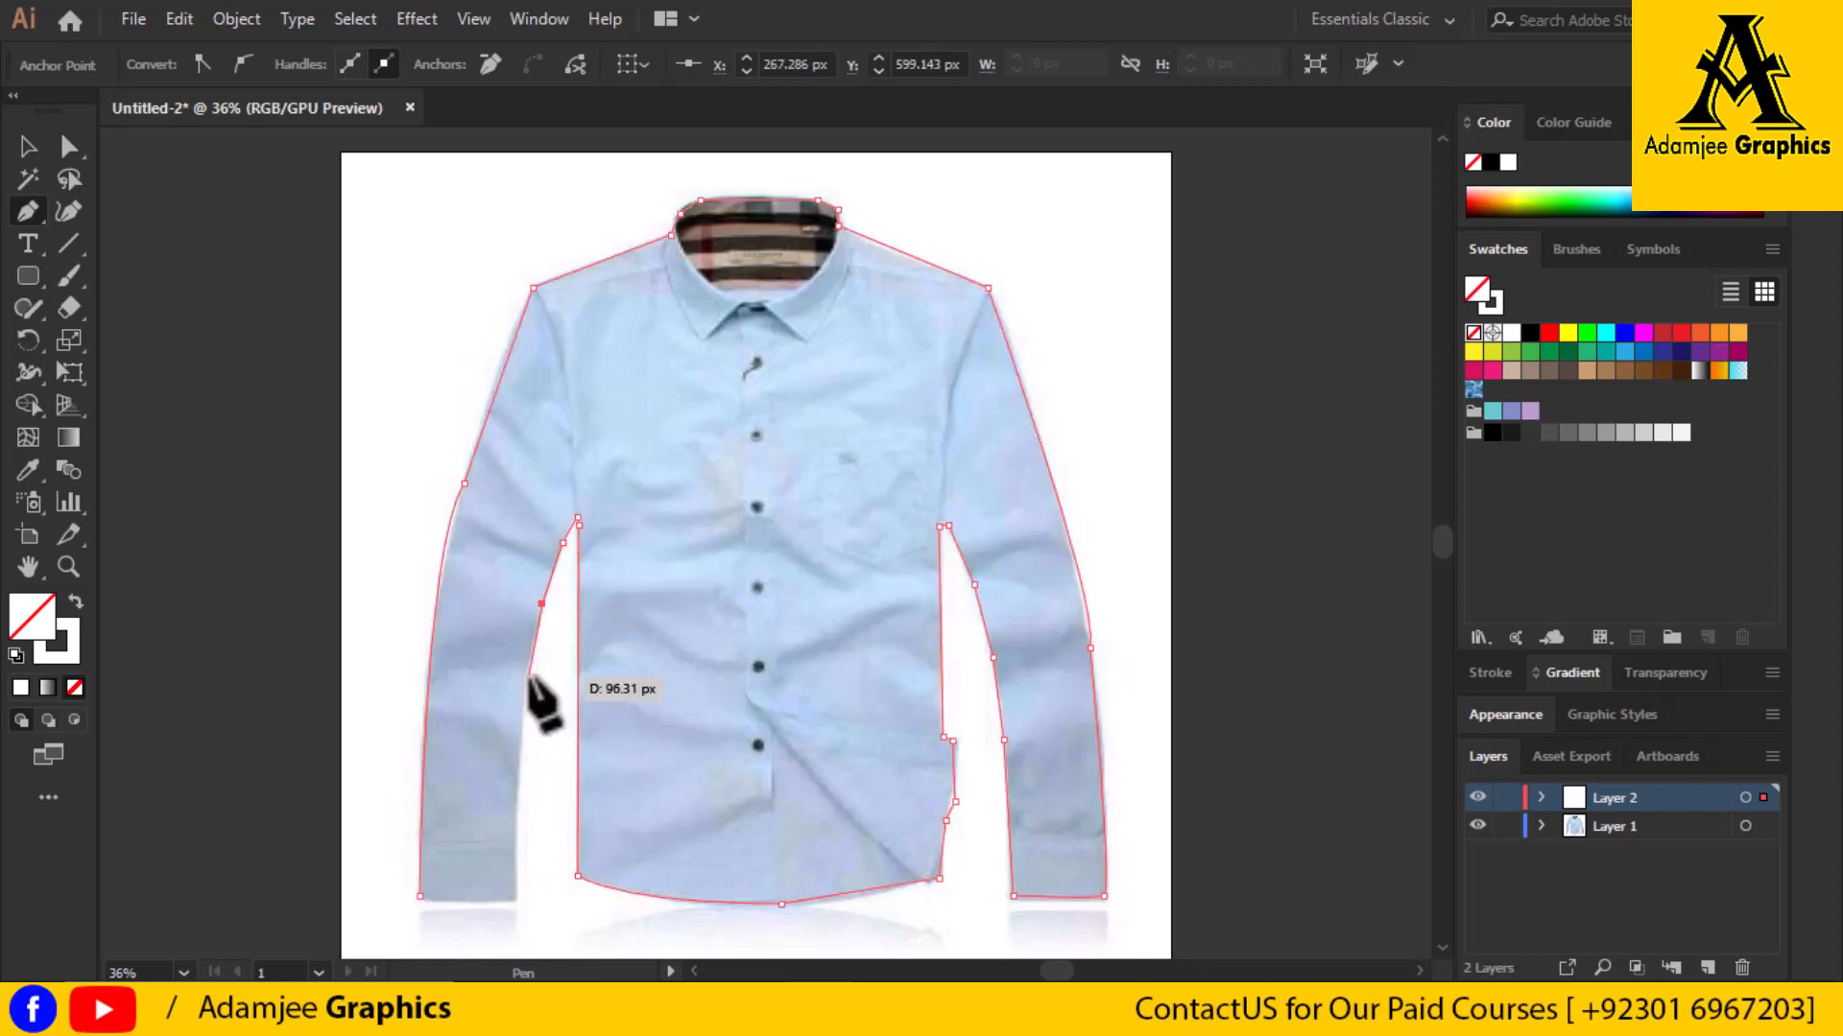
left_click_drag(527, 676, 439, 897)
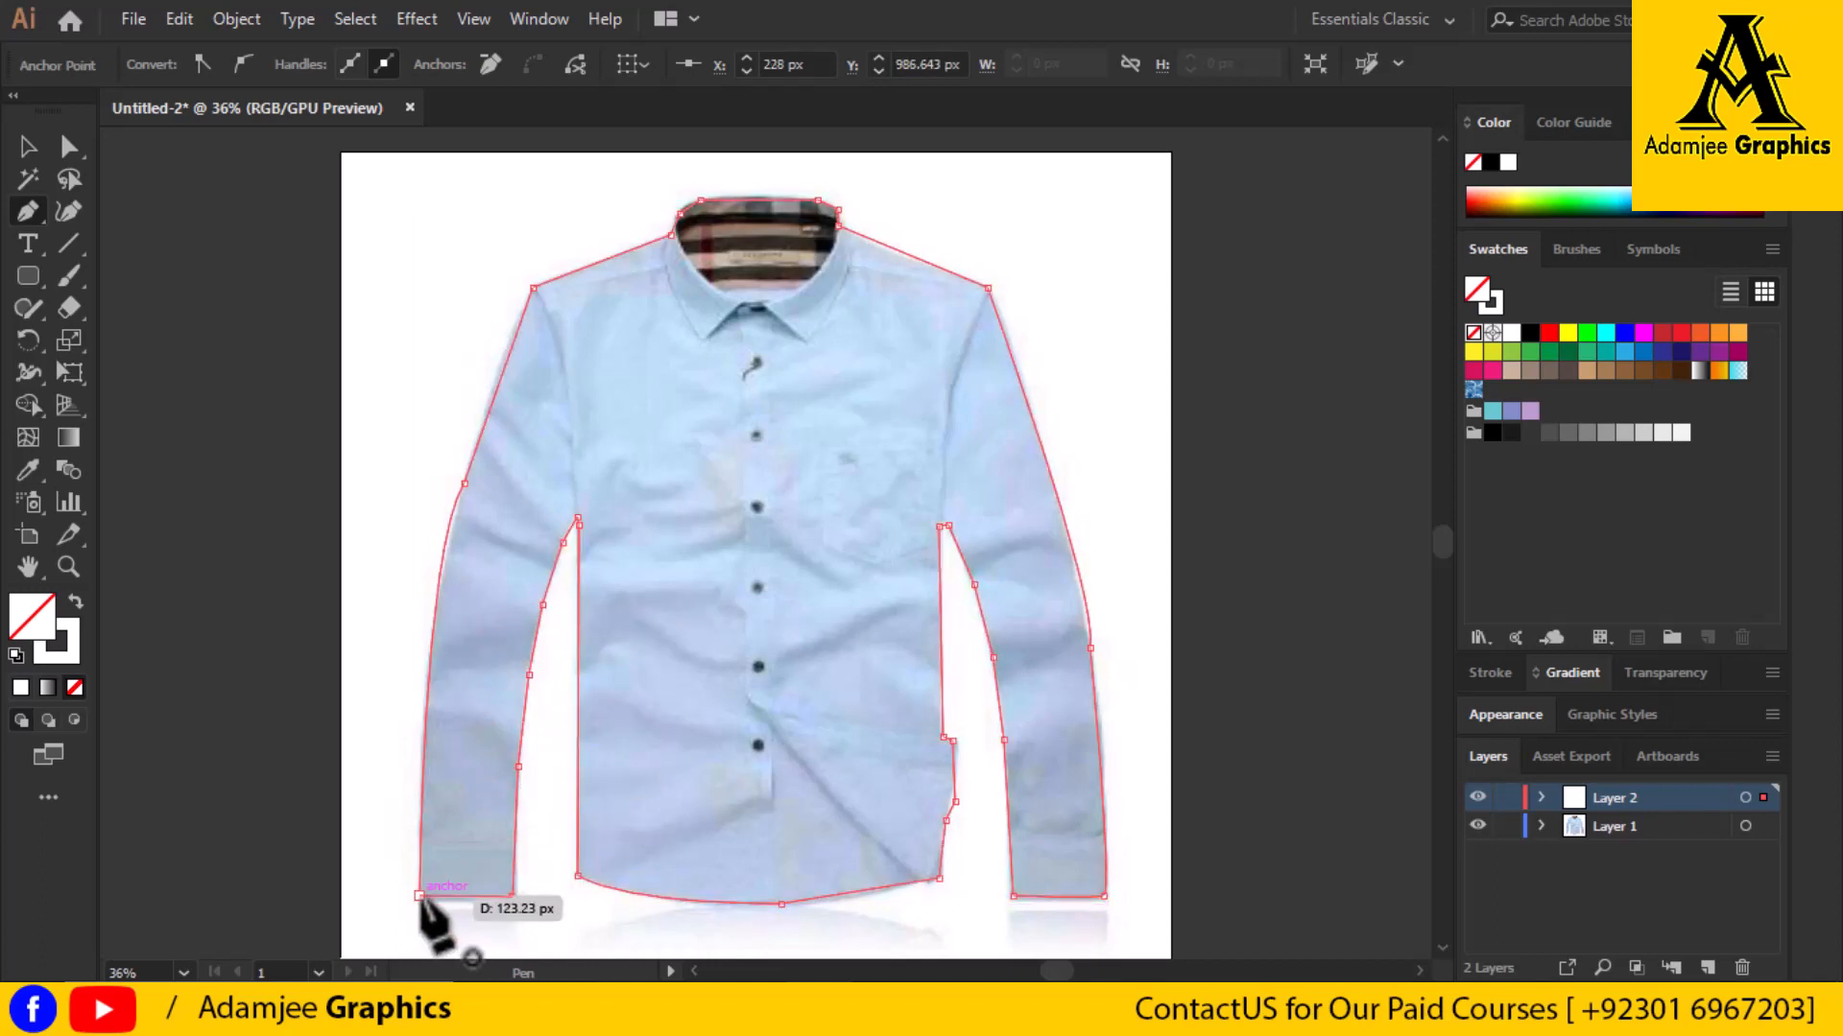
left_click(418, 894)
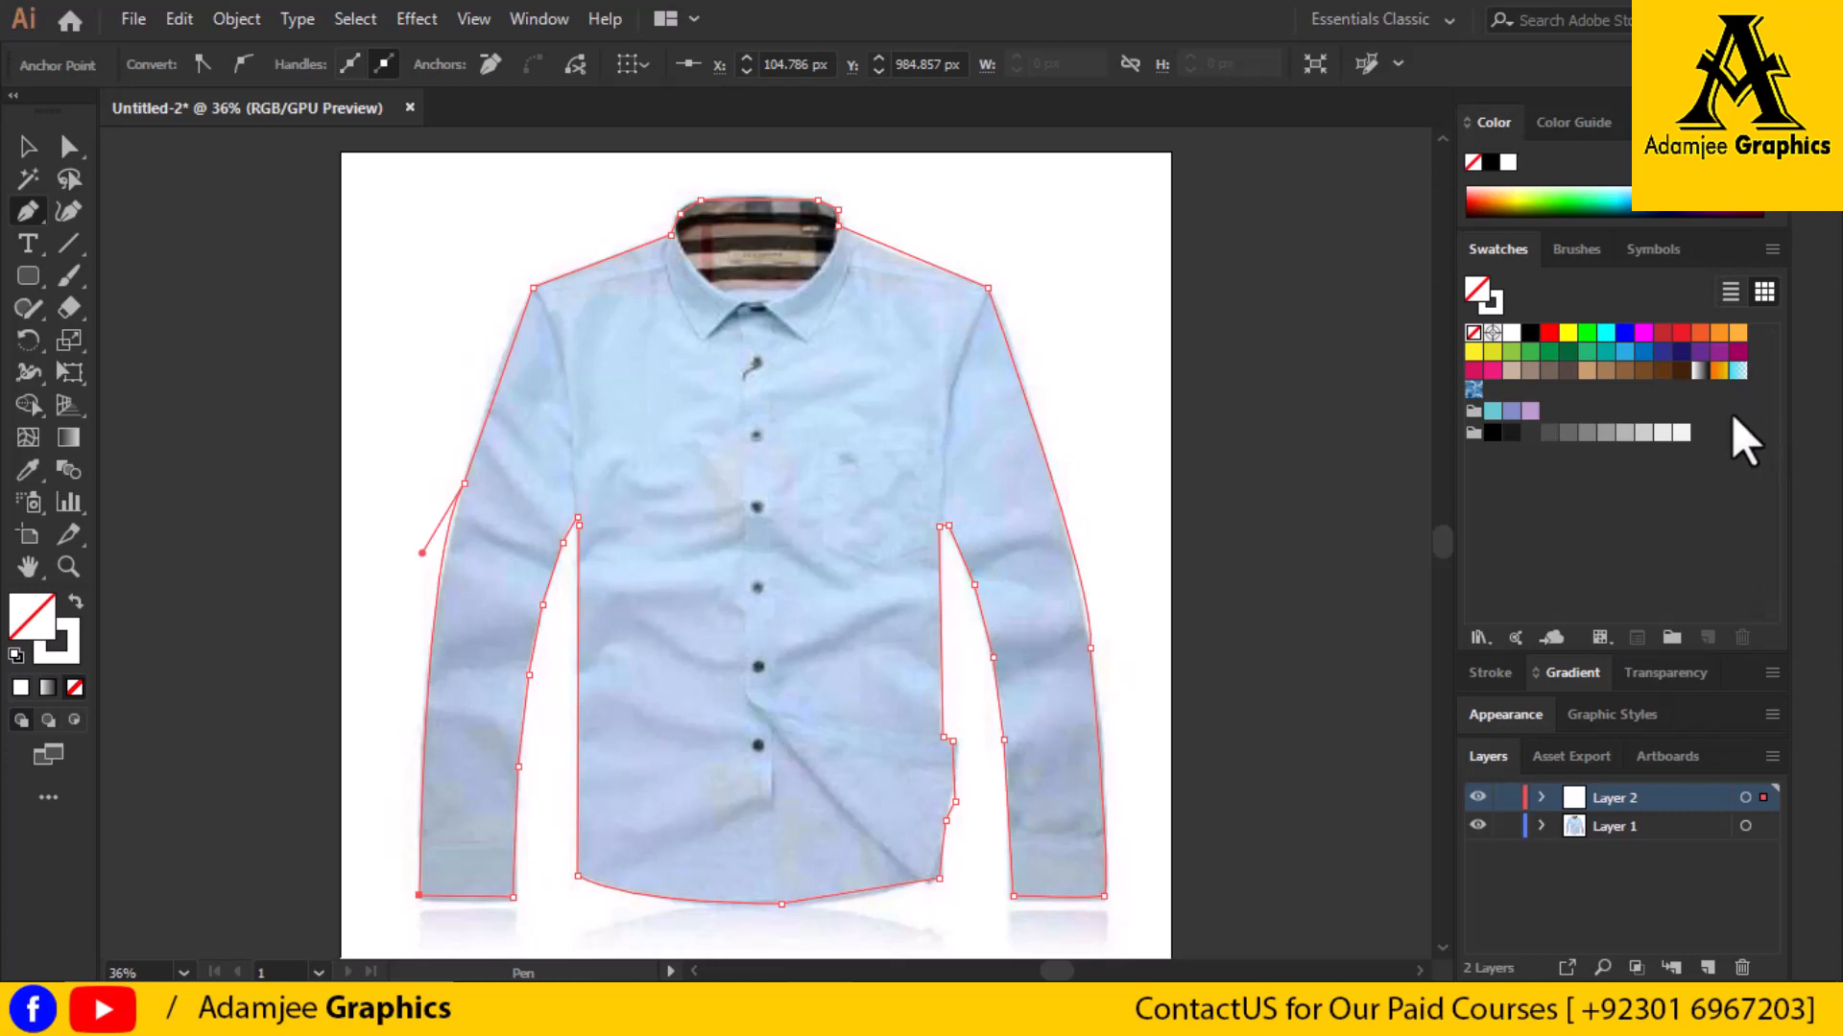
Fill the closed shirt outline with the light cyan fading gradient swatch and deselect it
left_click(1738, 372)
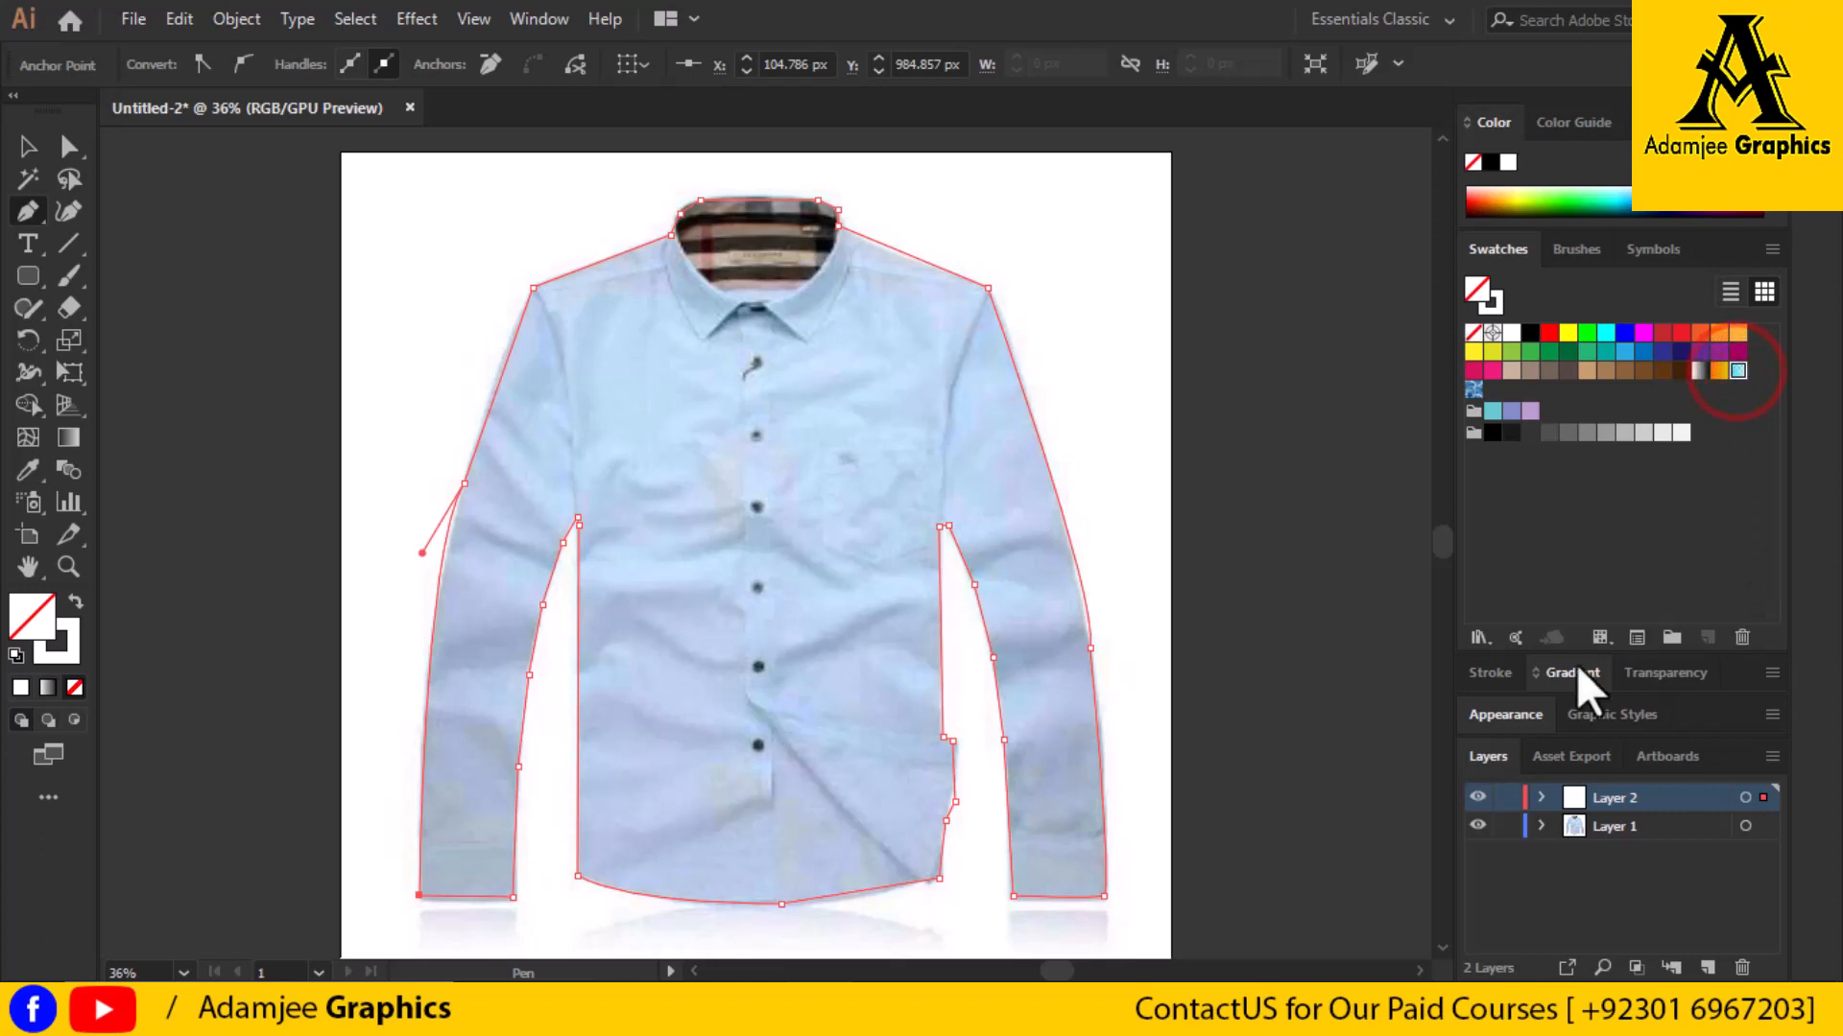
left_click(1330, 519)
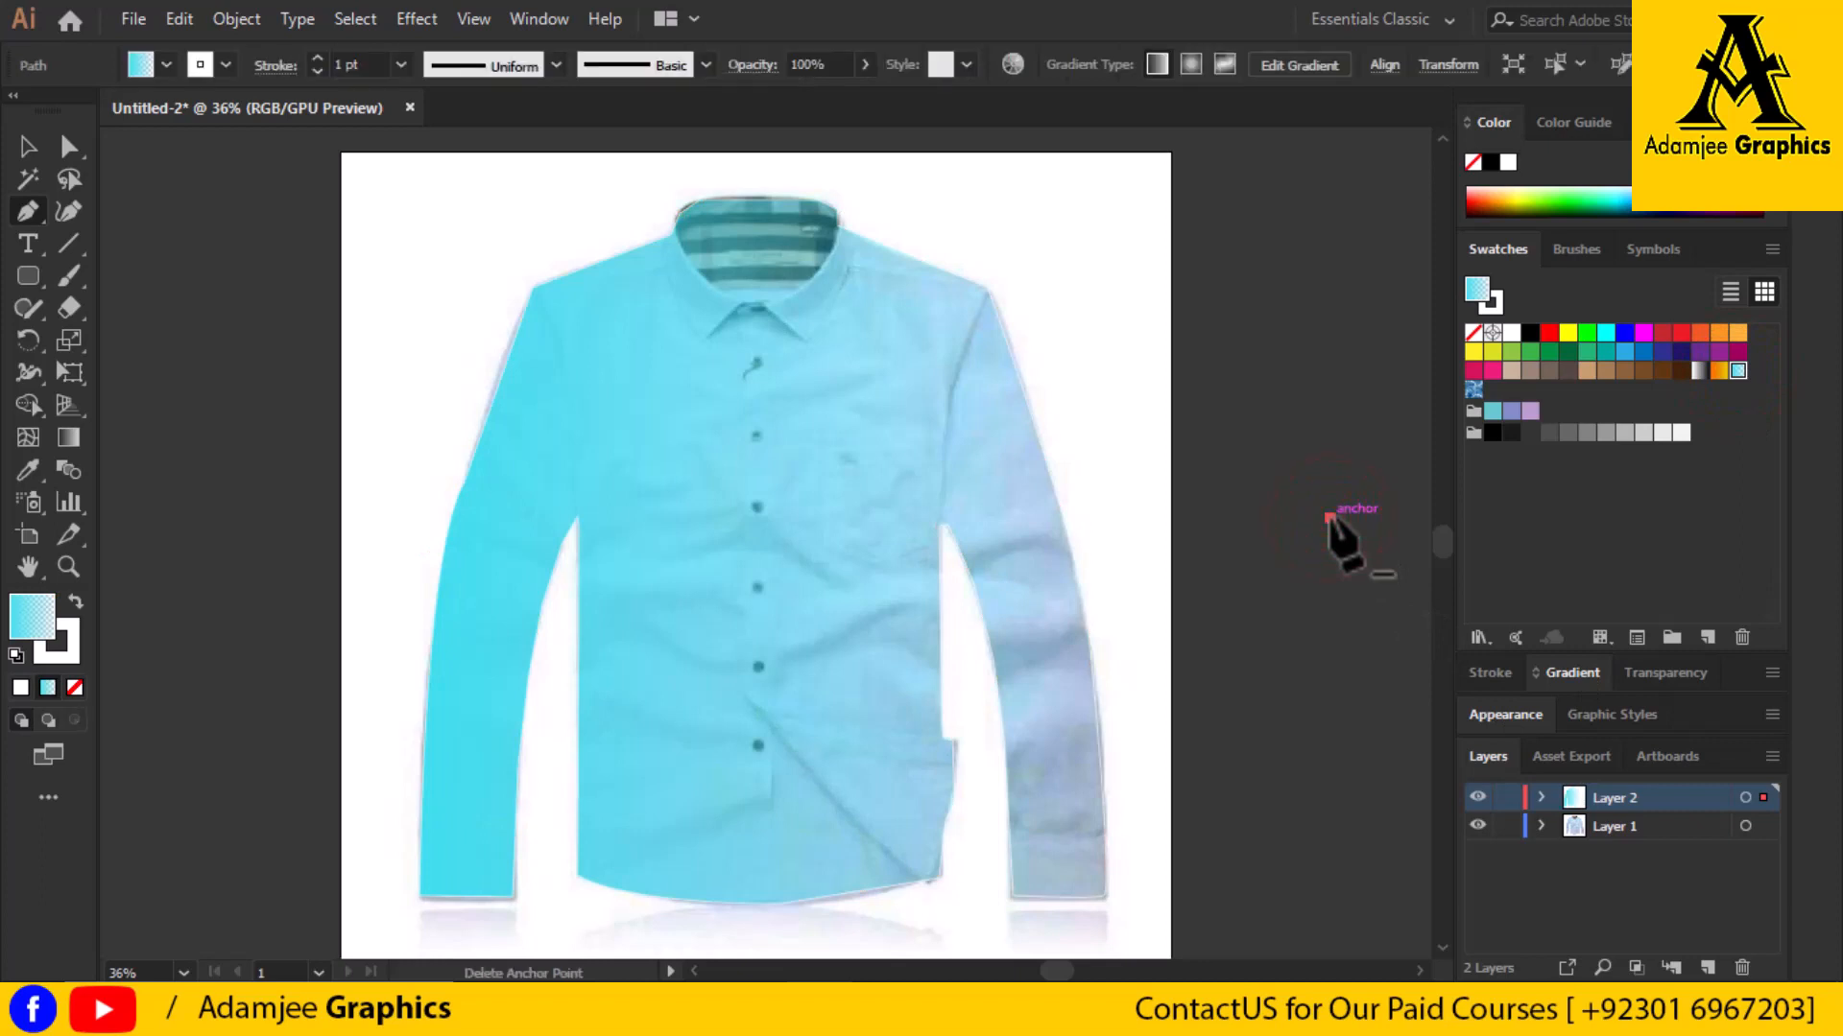
left_click_drag(1329, 518, 1329, 514)
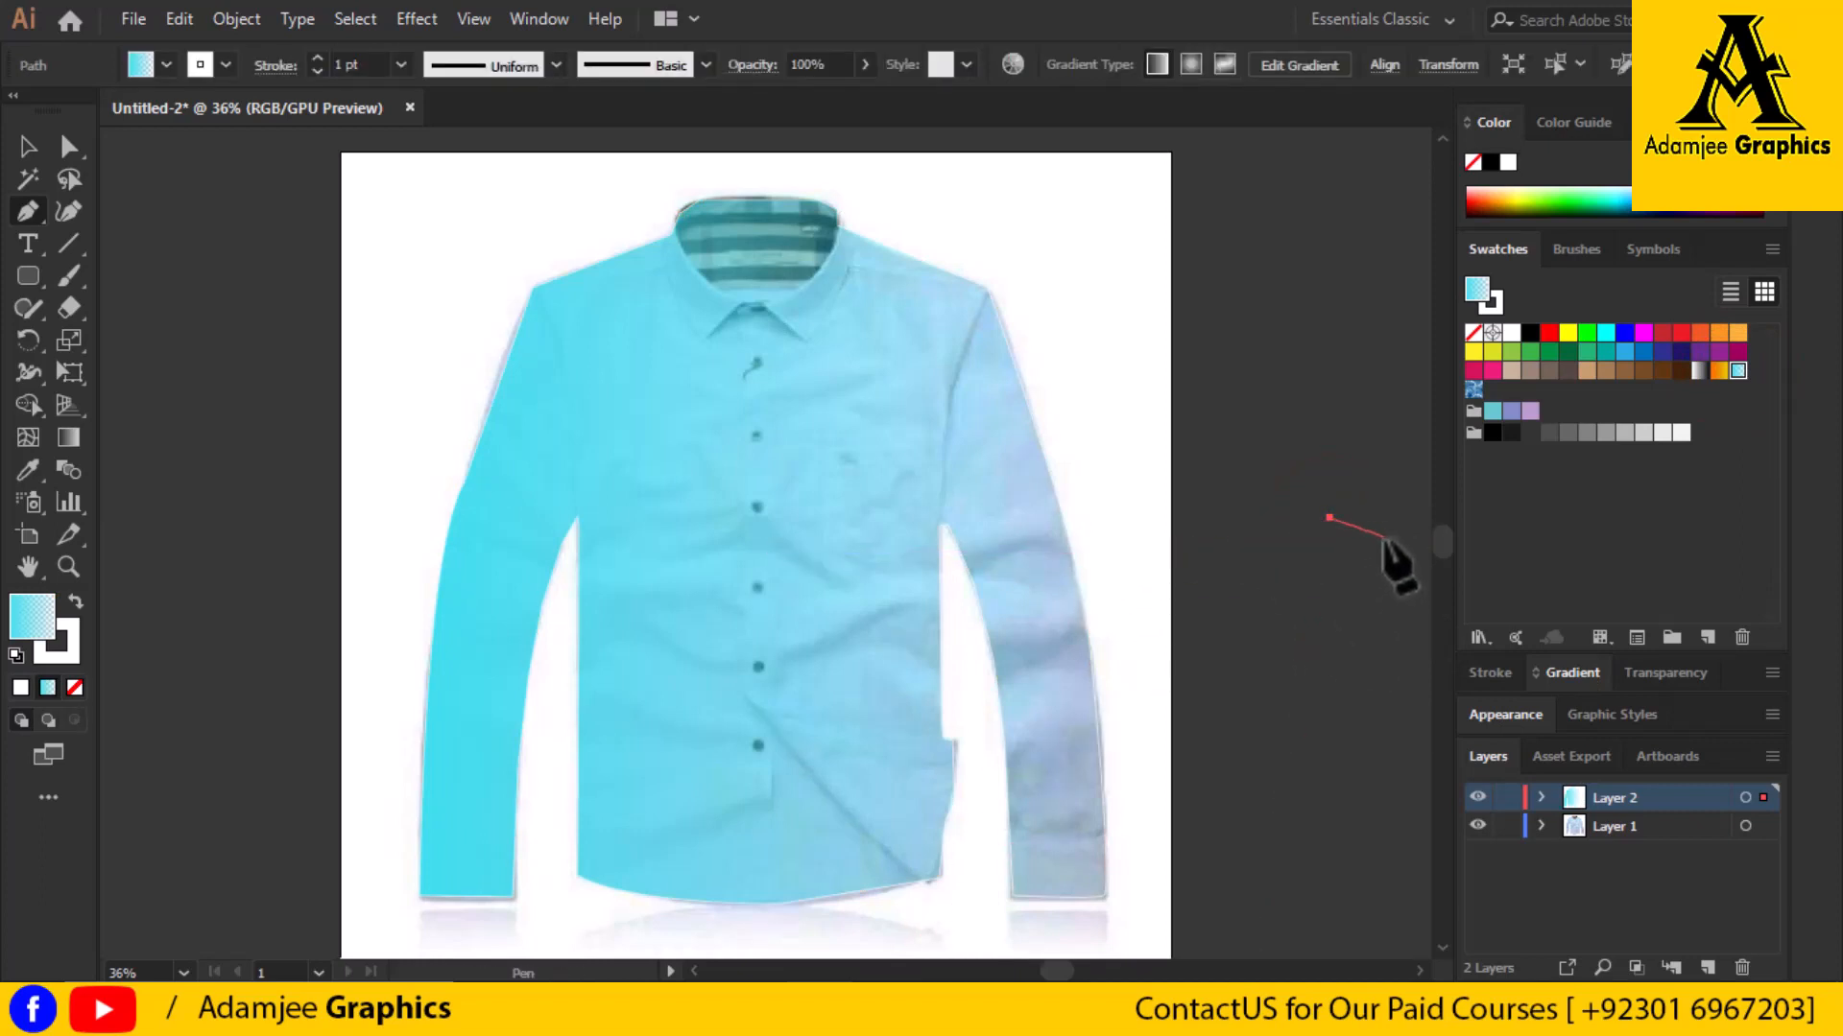
left_click(1328, 520)
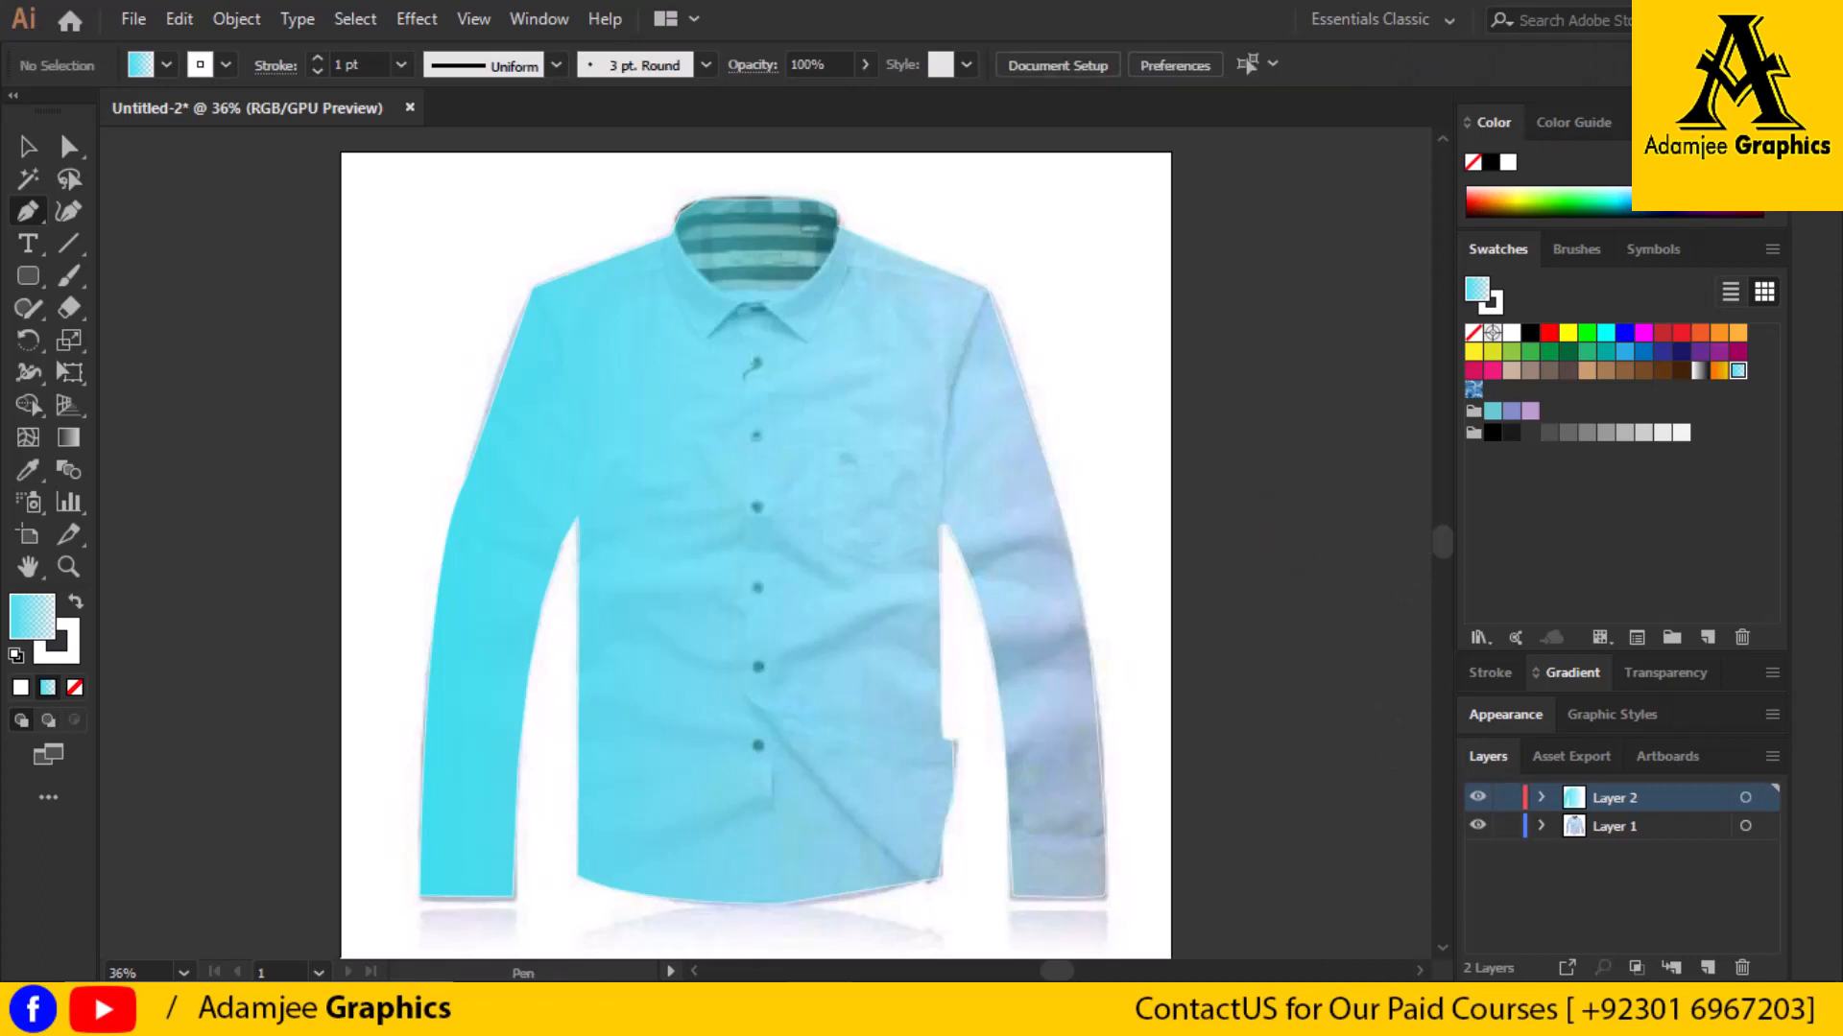
Add Layer 3 and draw a small rectangle with a light orange fill on the empty canvas left of the artboard
left_click(1708, 967)
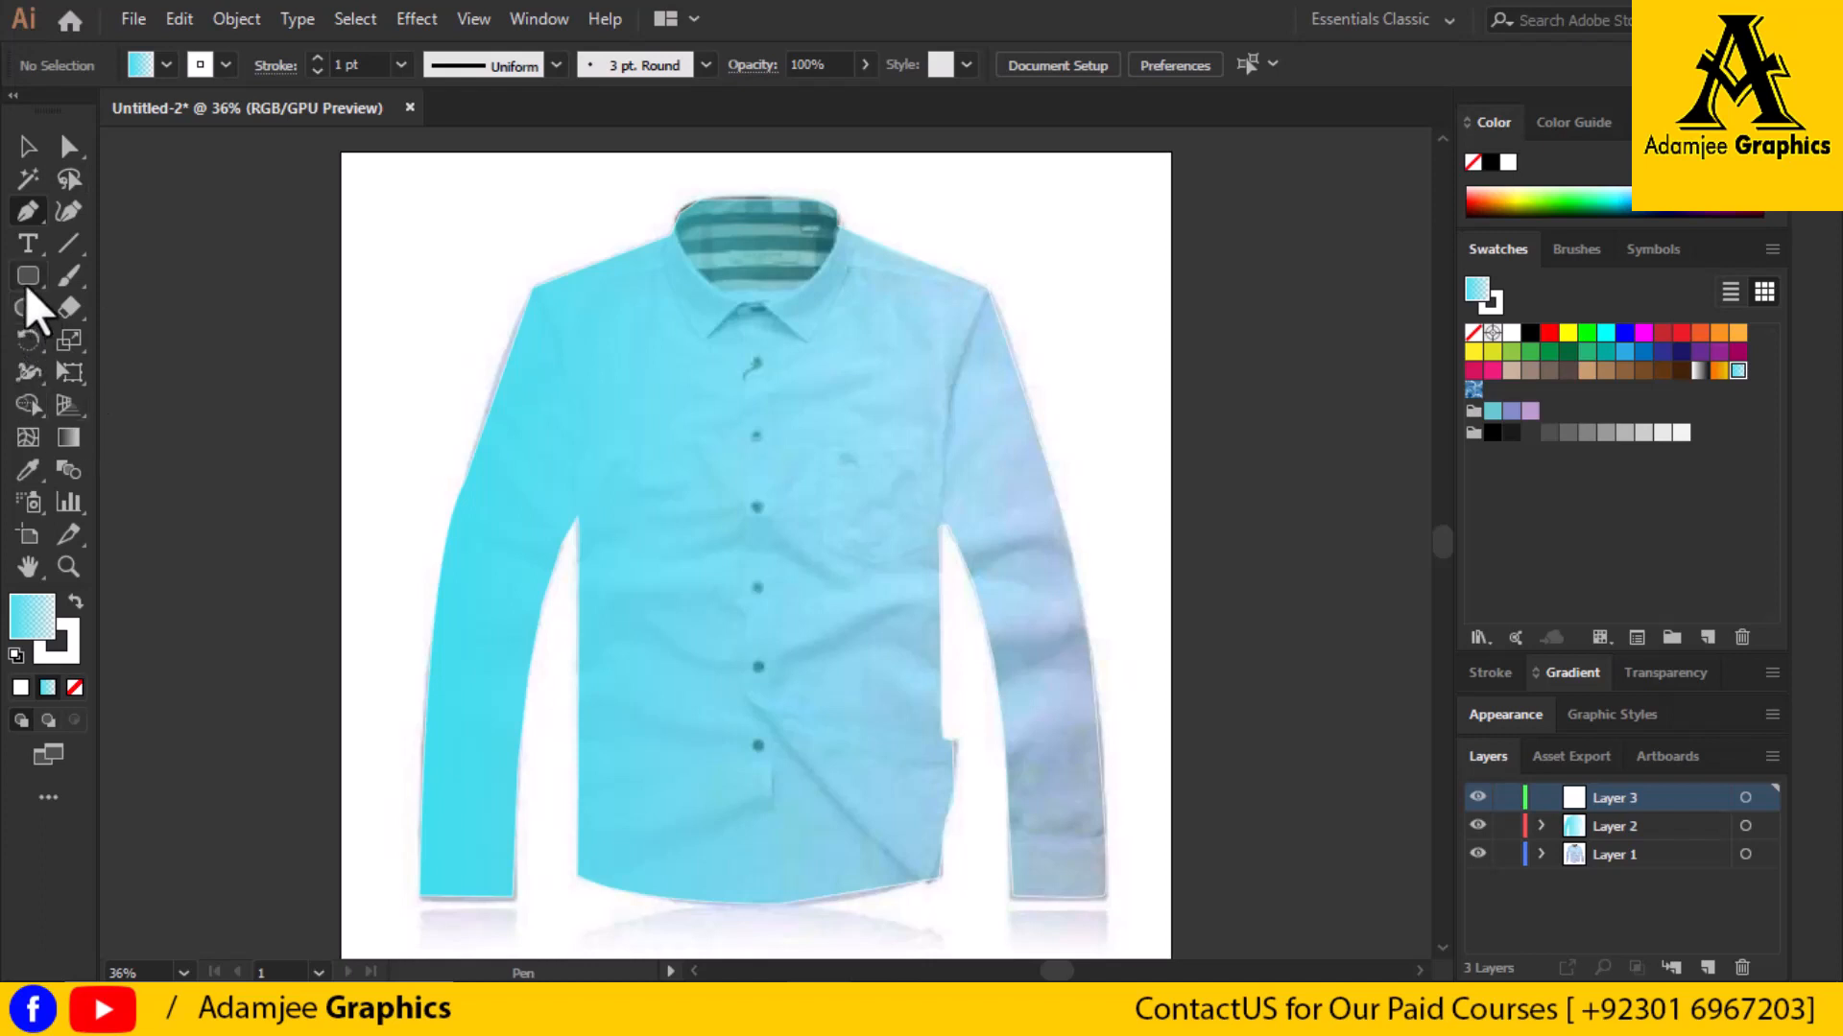
left_click_drag(27, 279, 175, 314)
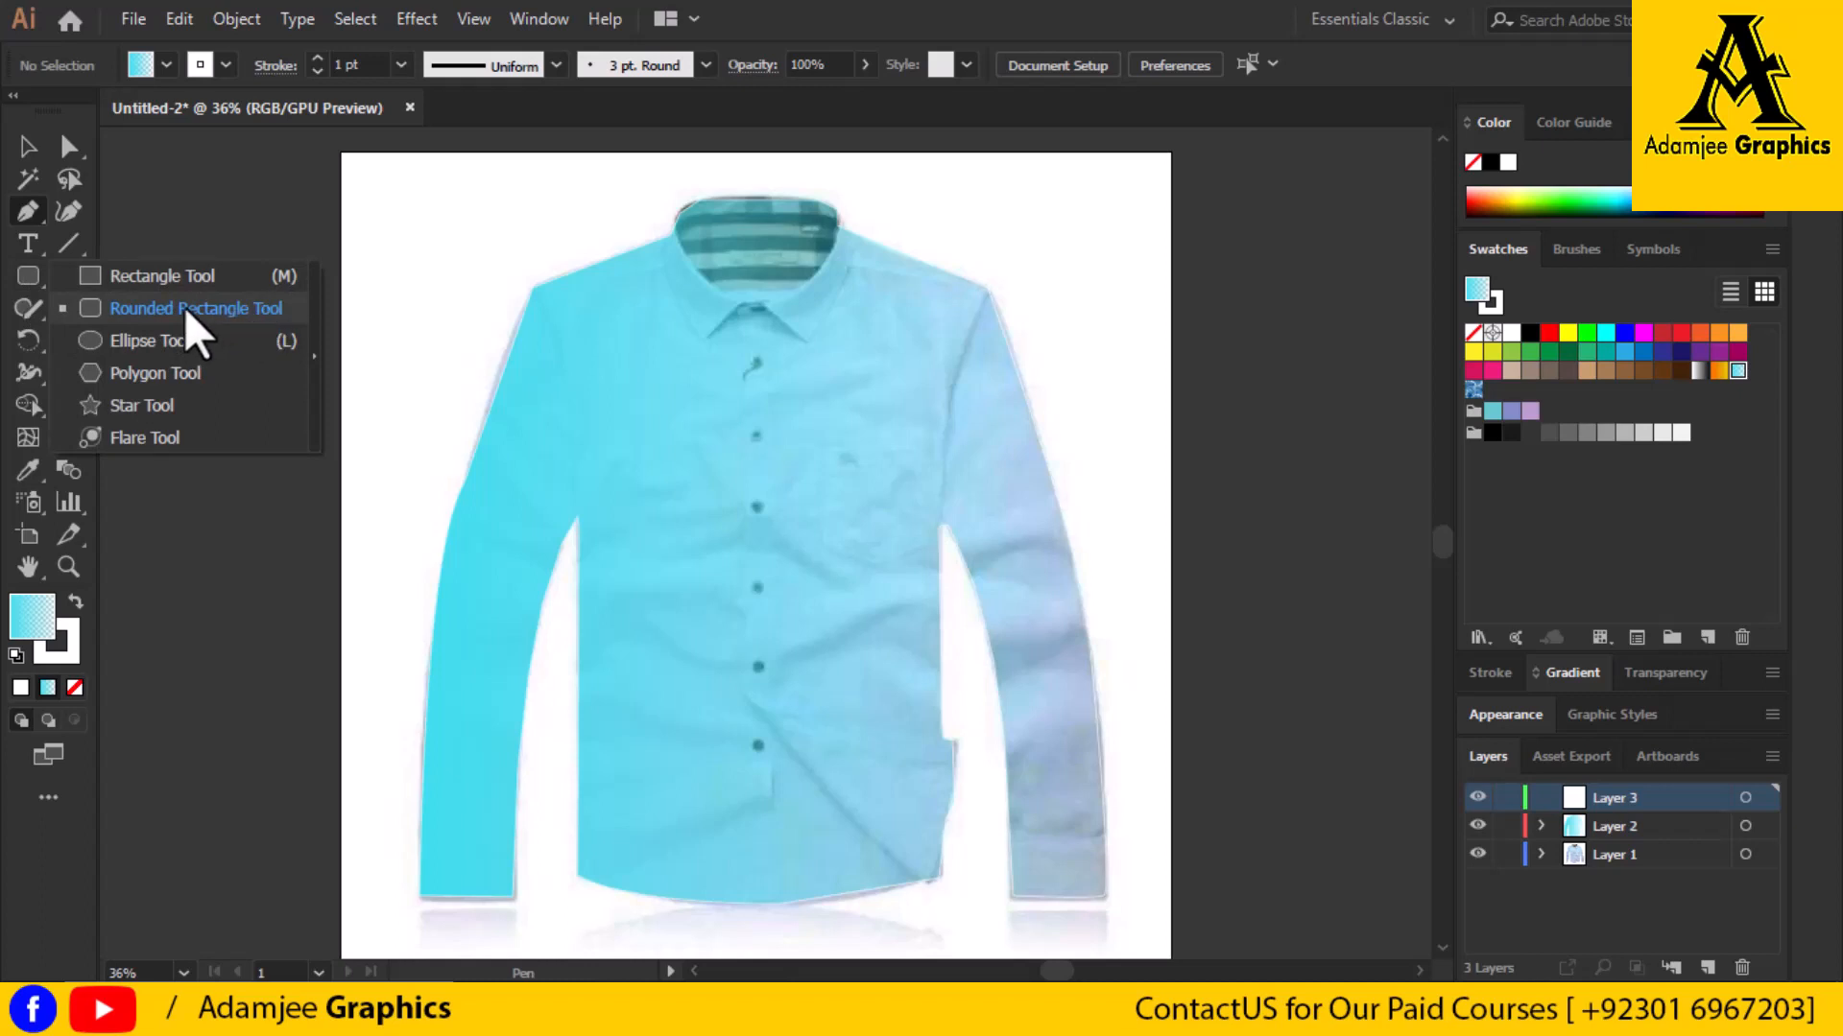
left_click(177, 286)
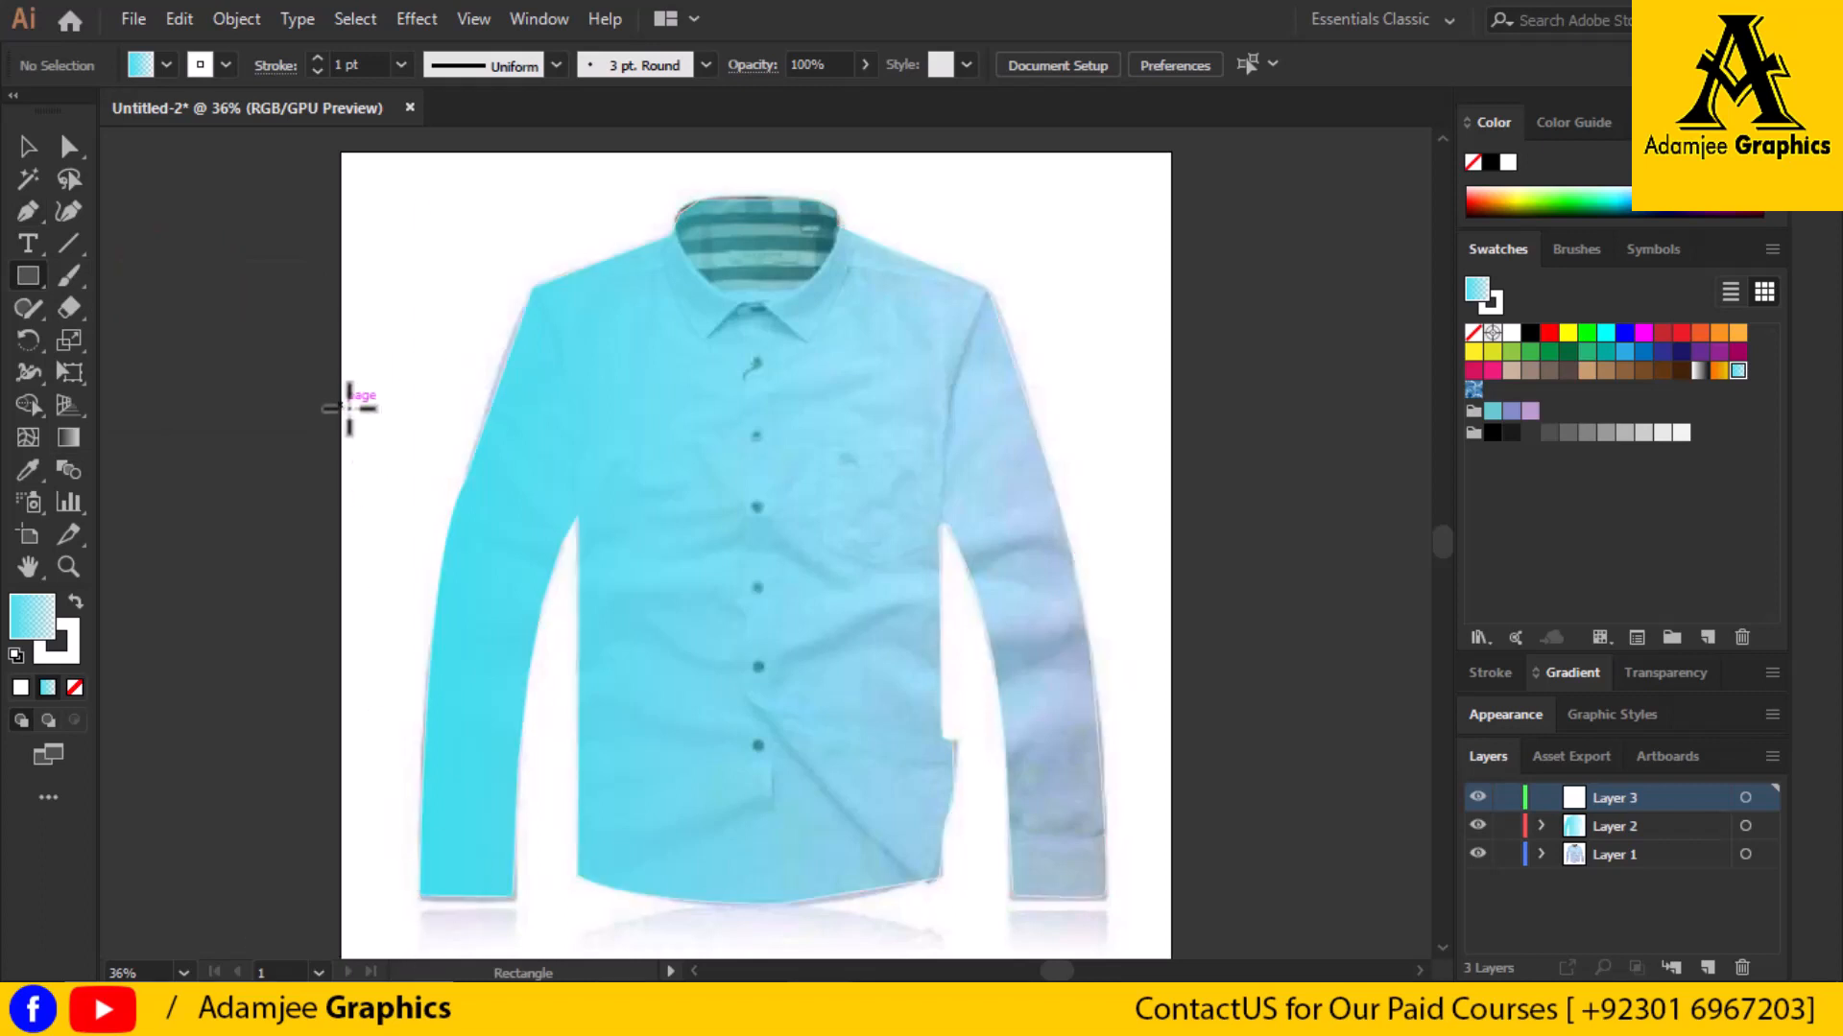
left_click_drag(190, 297, 280, 349)
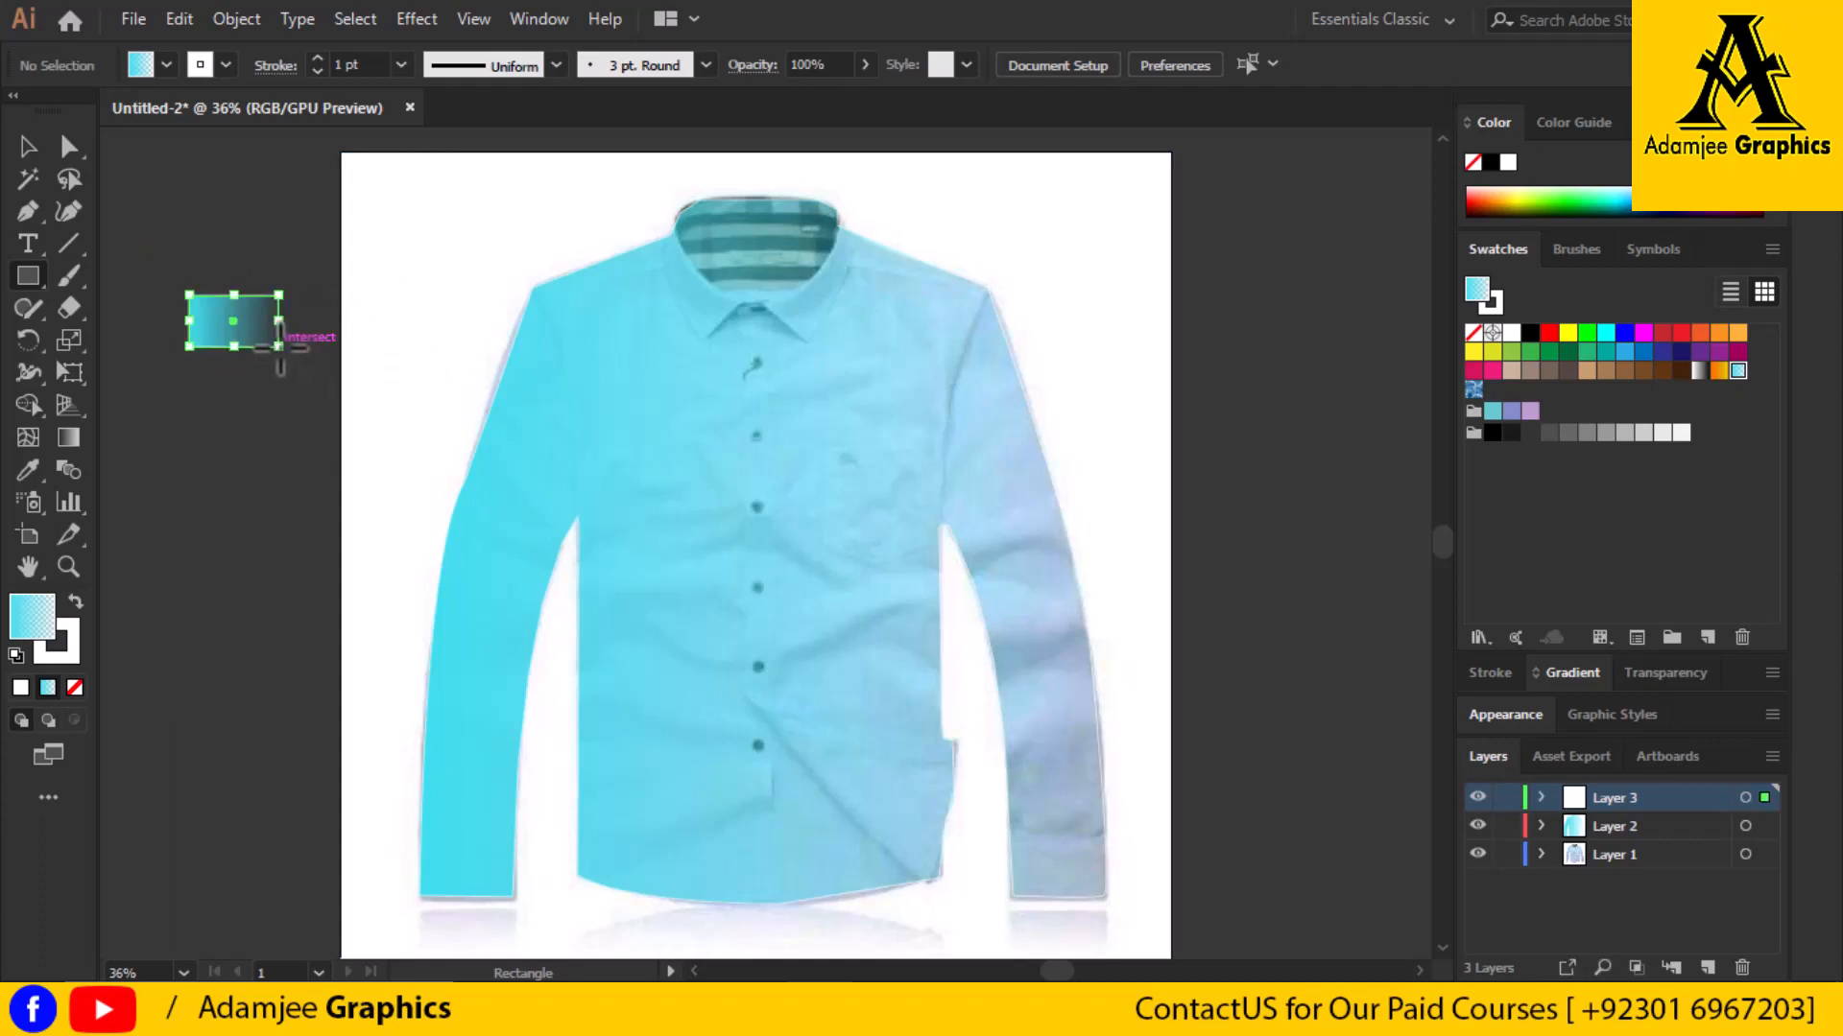
left_click(1738, 334)
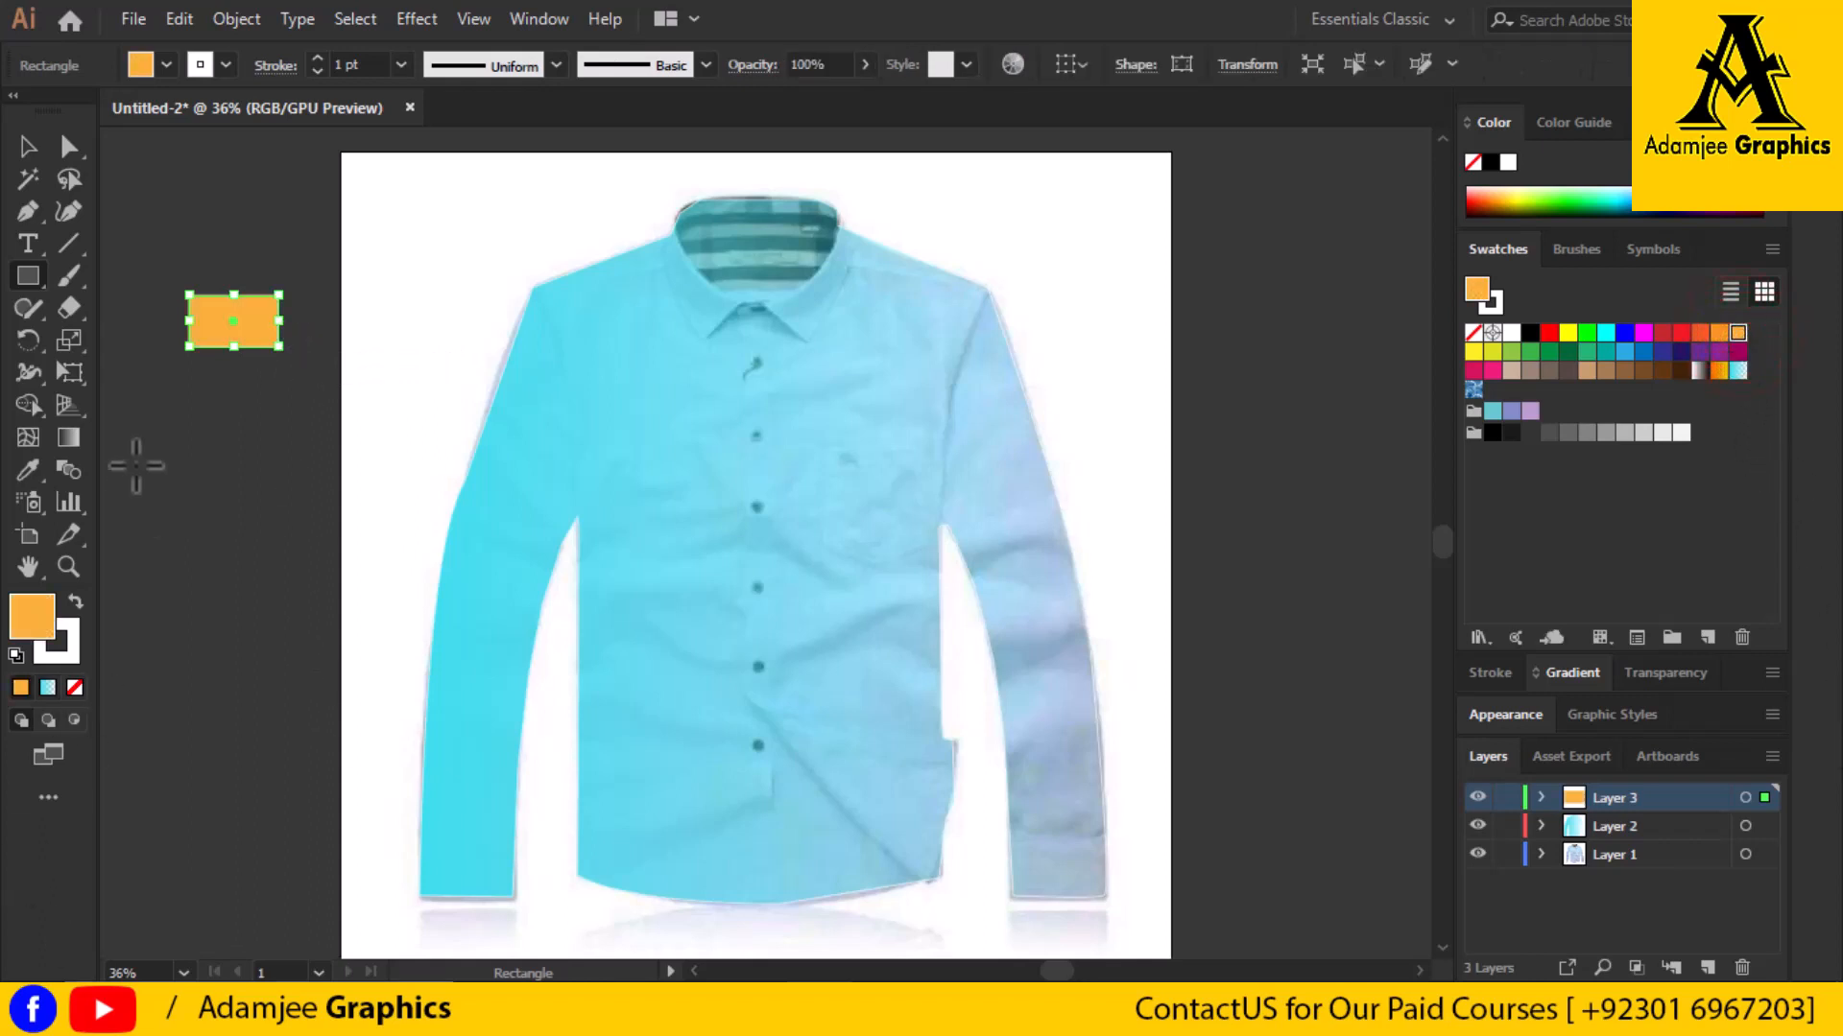
Move the light orange rectangle onto the left sleeve's cuff and scale it to fit the cuff
left_click_drag(259, 328, 305, 296)
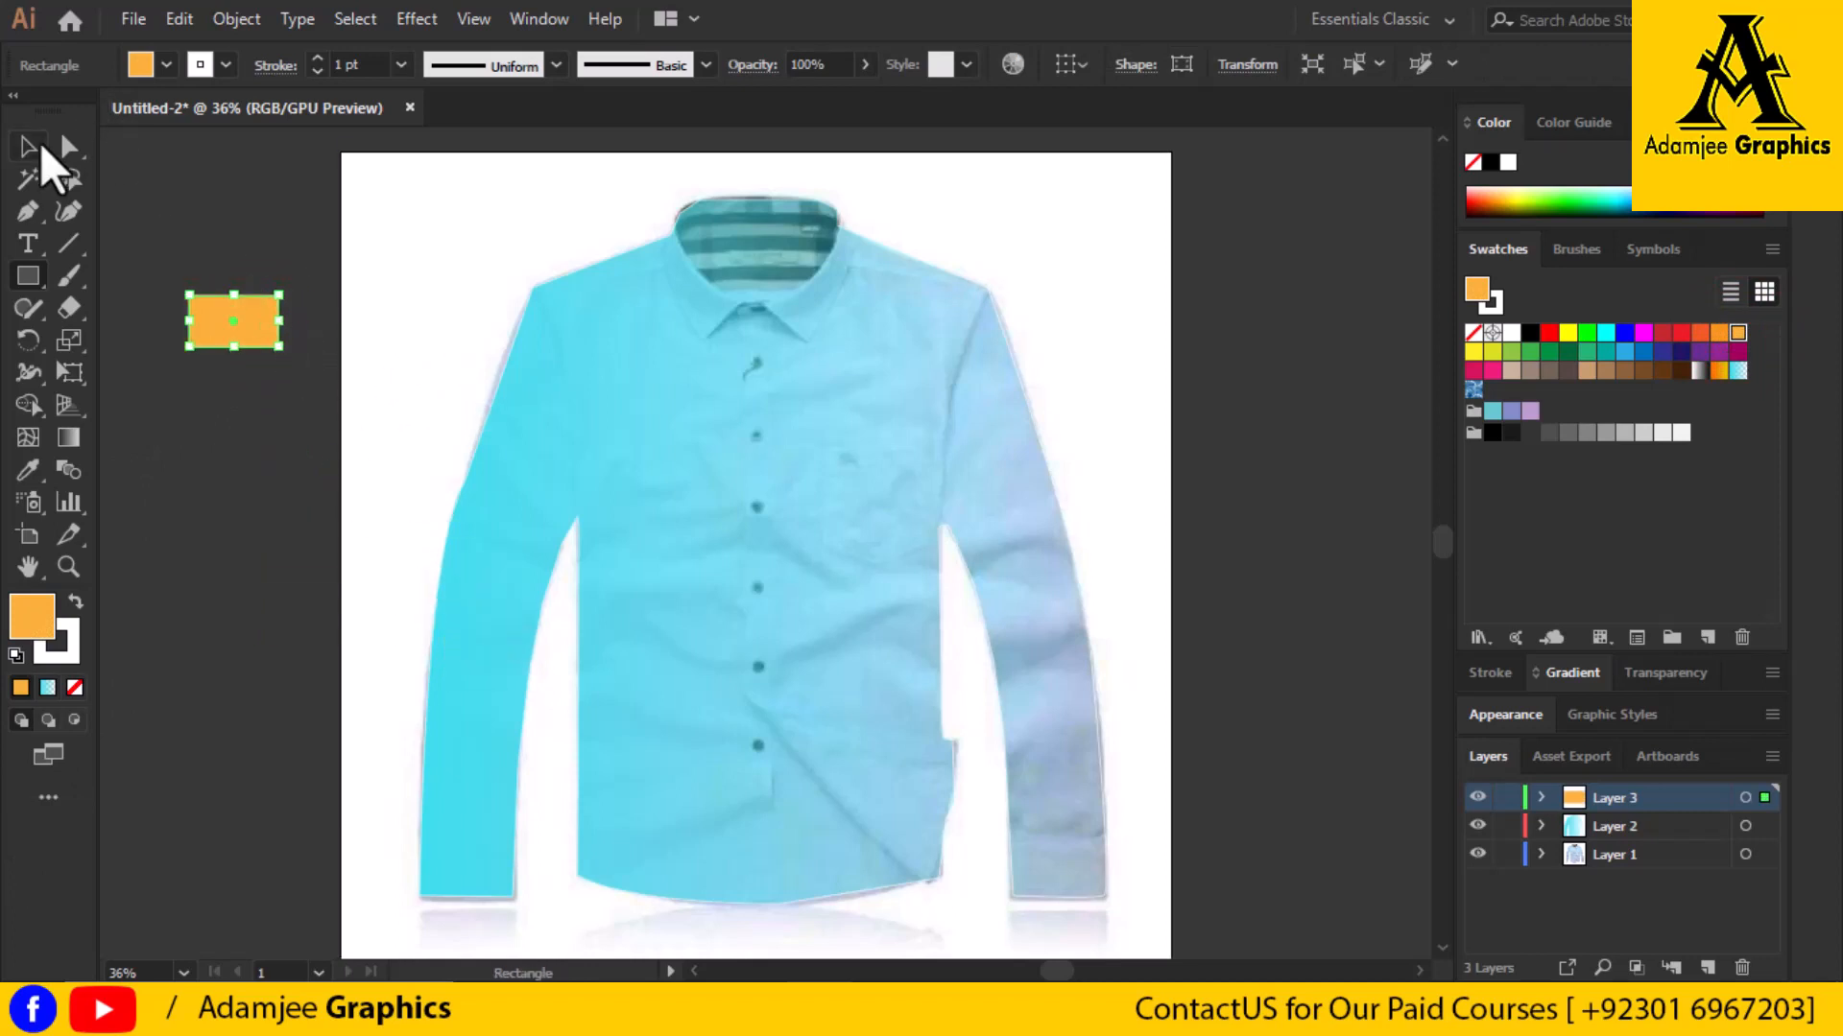
left_click(28, 147)
left_click(250, 326)
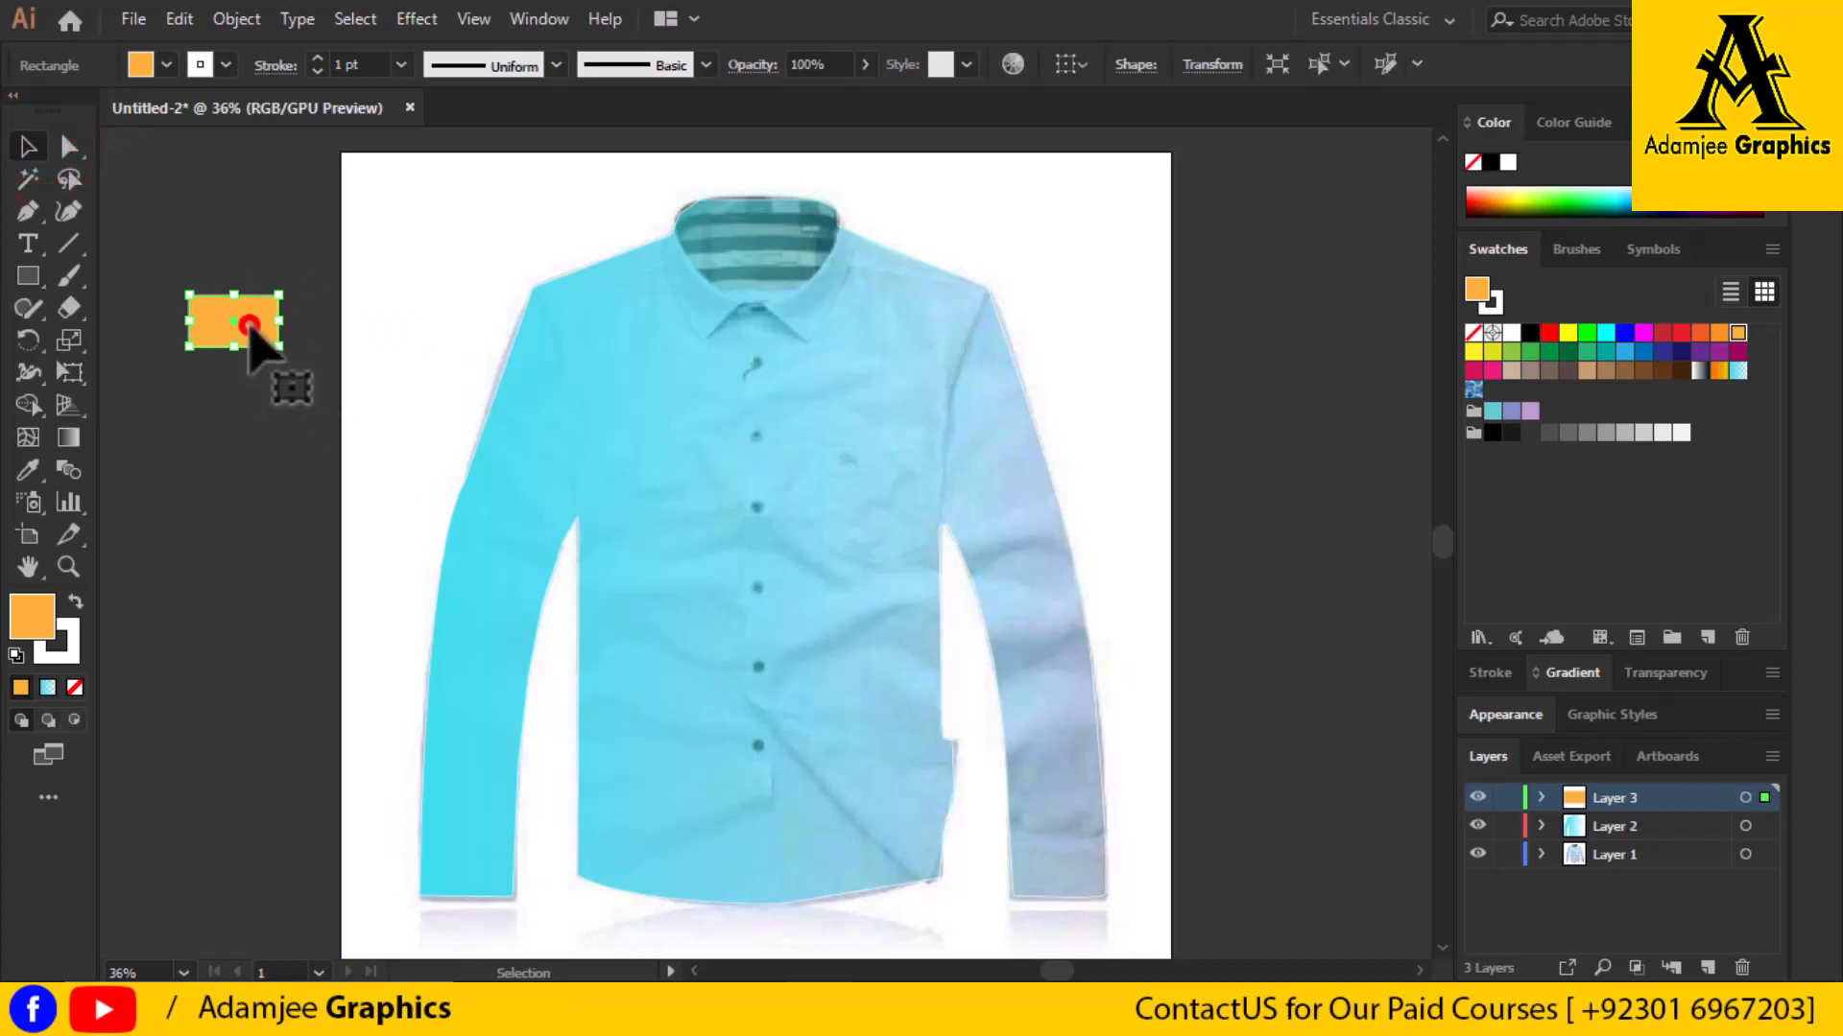
left_click_drag(251, 328, 524, 876)
left_click(493, 881)
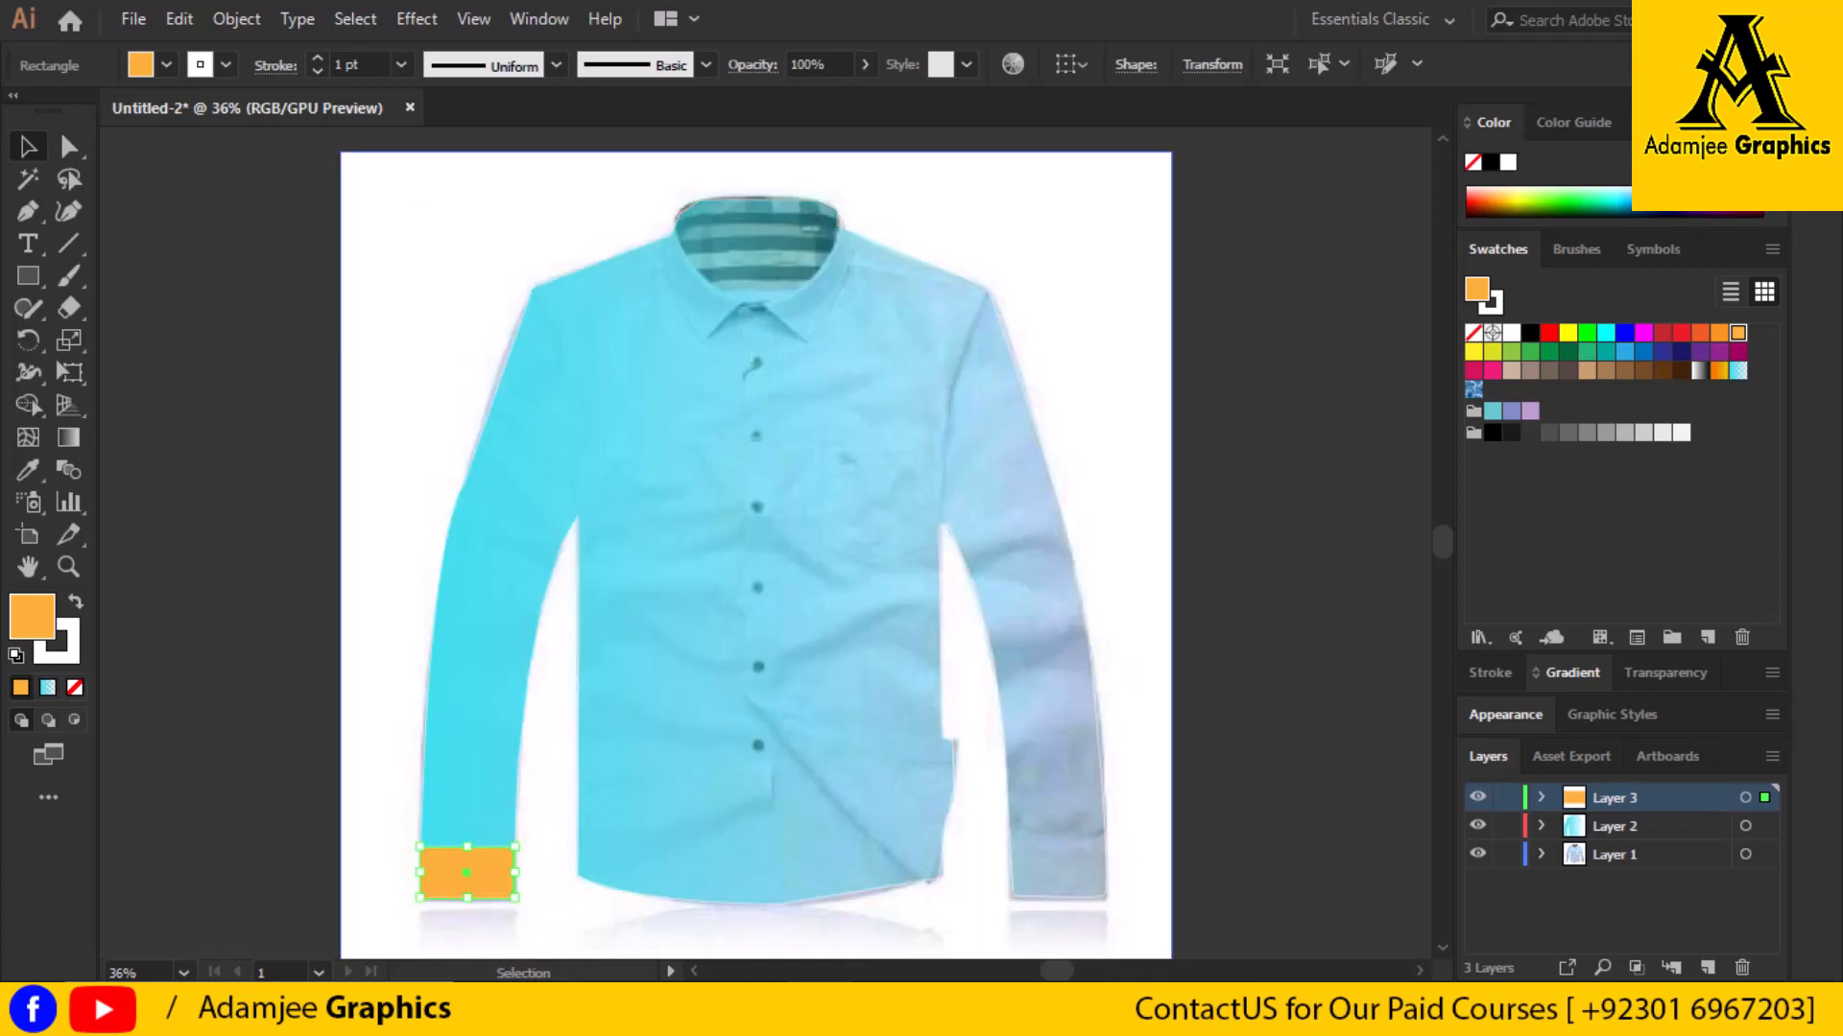
left_click(581, 930)
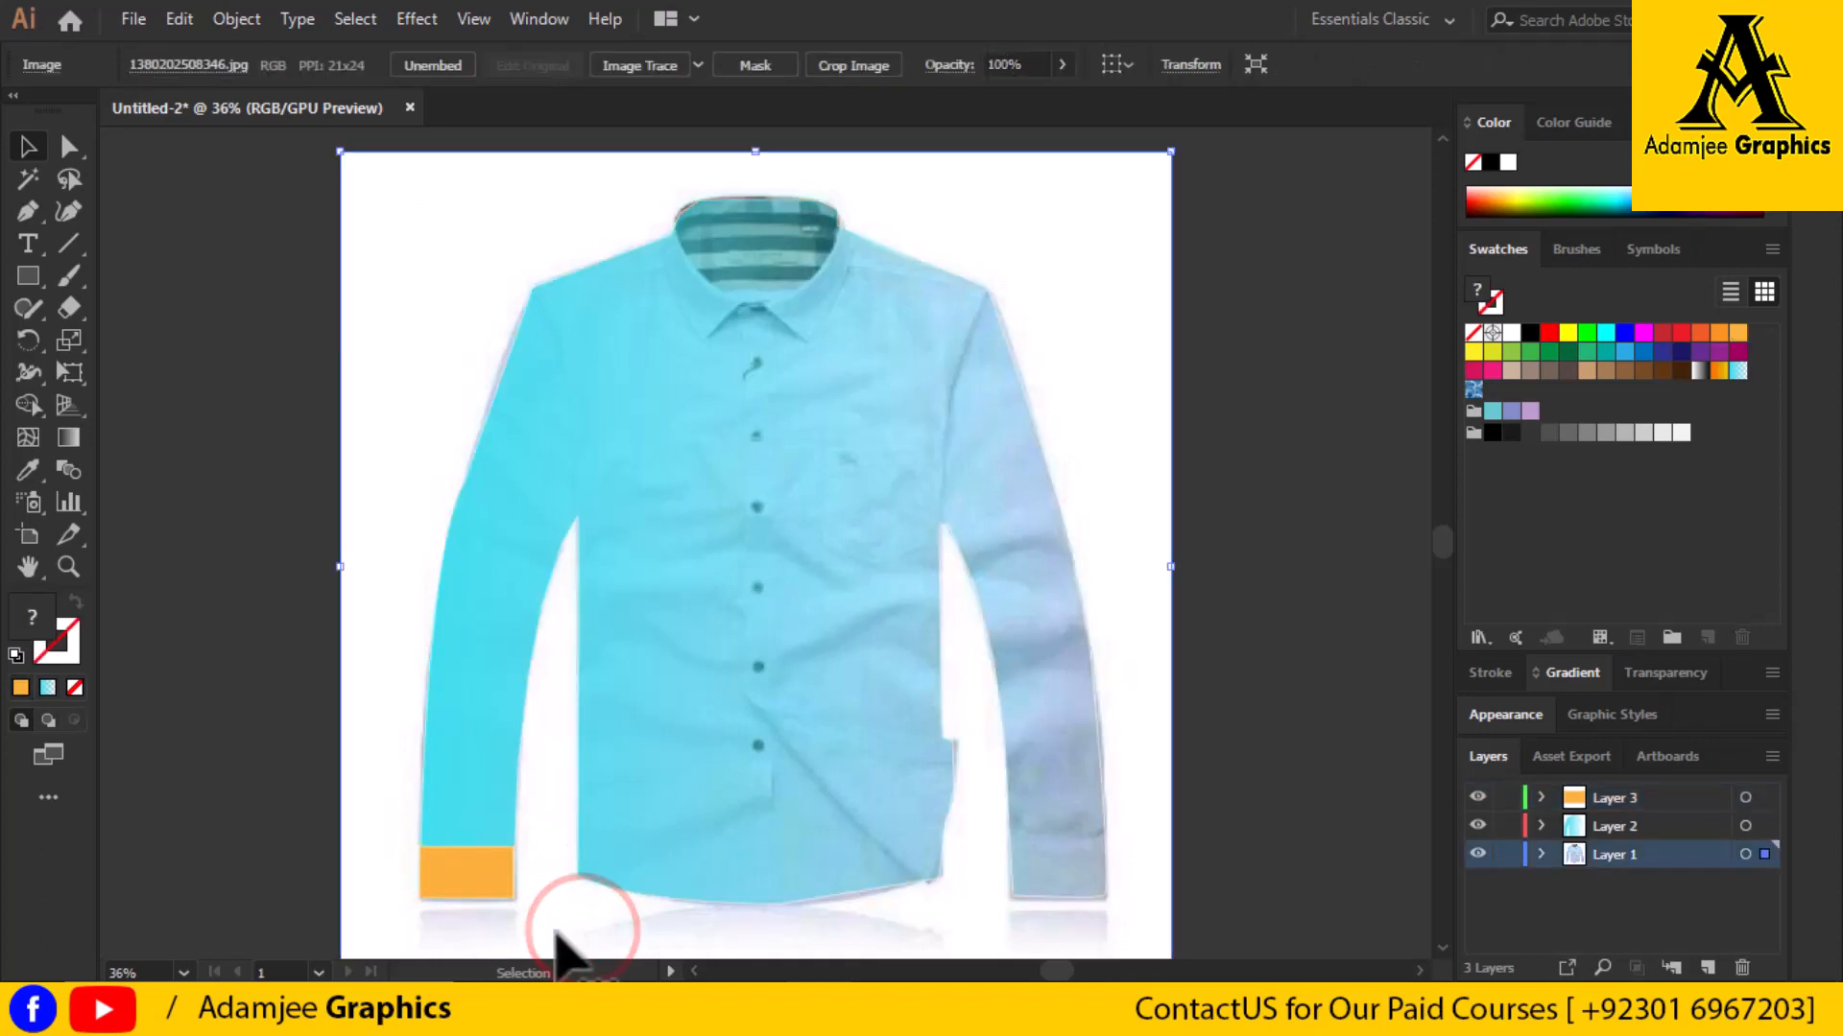
Reselect the orange cuff rectangle and move it across onto the right sleeve's cuff
right_click(491, 884)
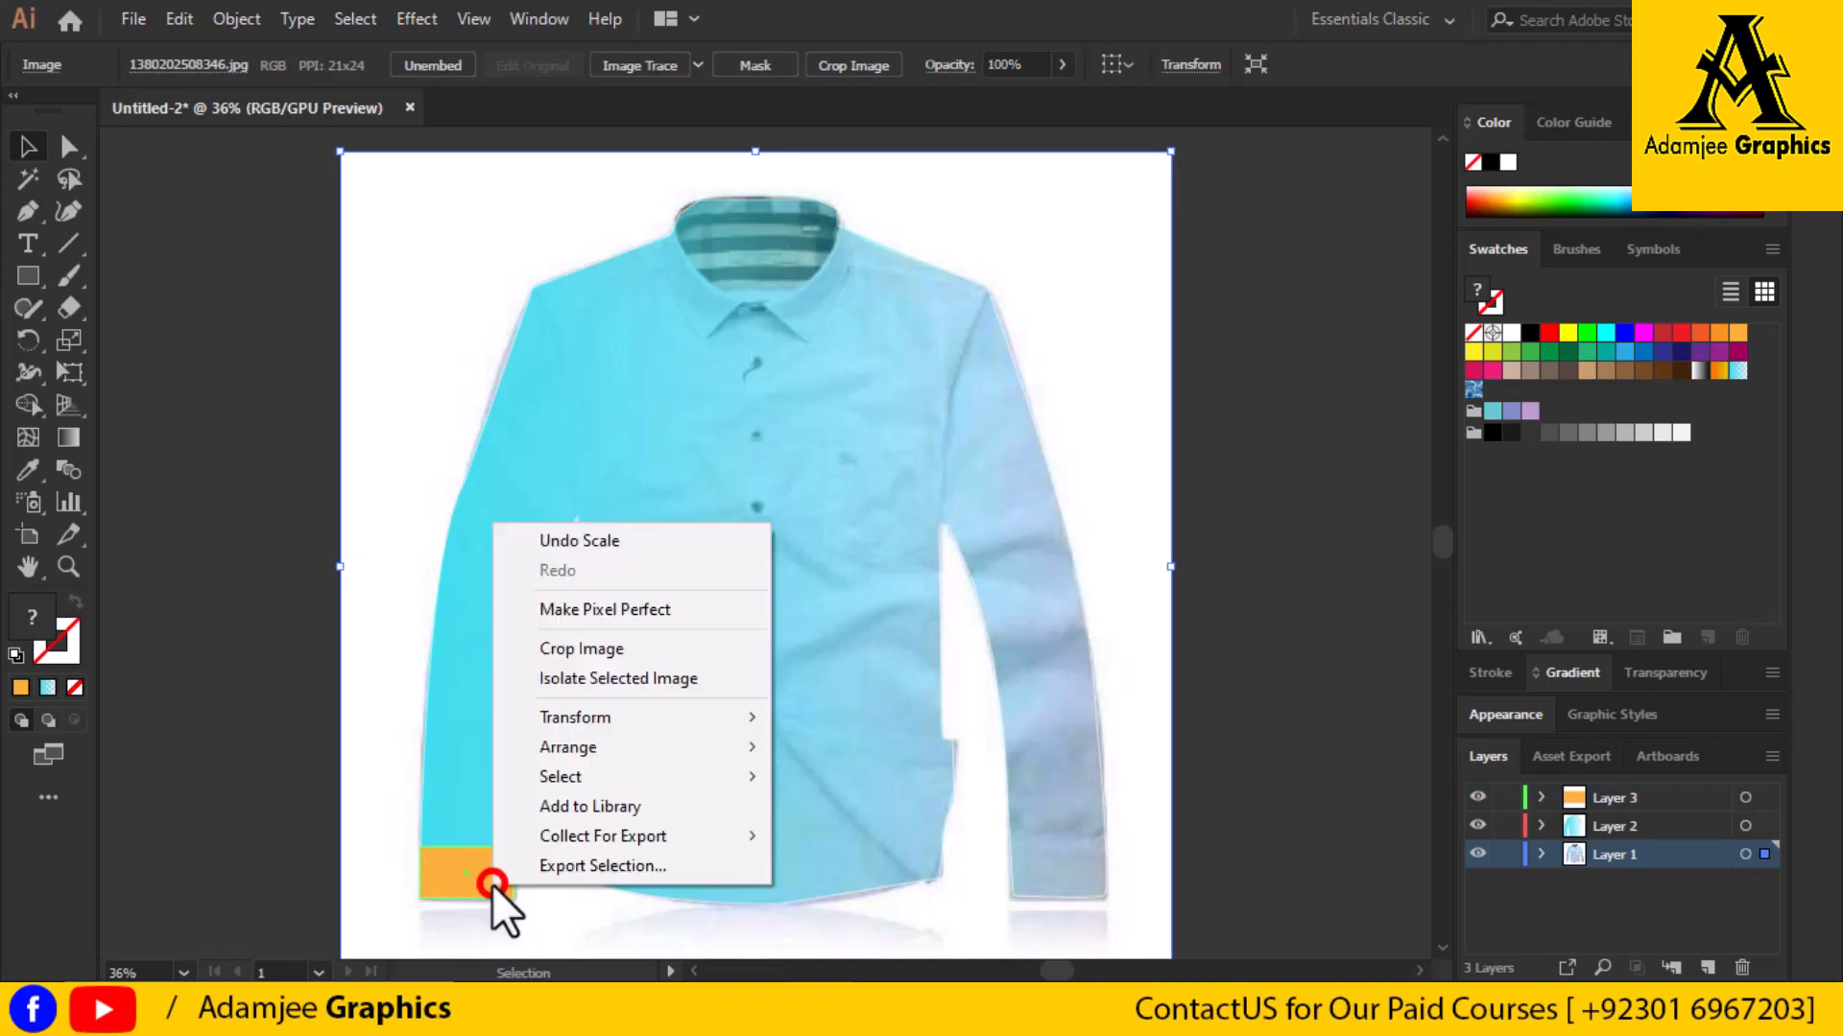
left_click(483, 885)
left_click(484, 887)
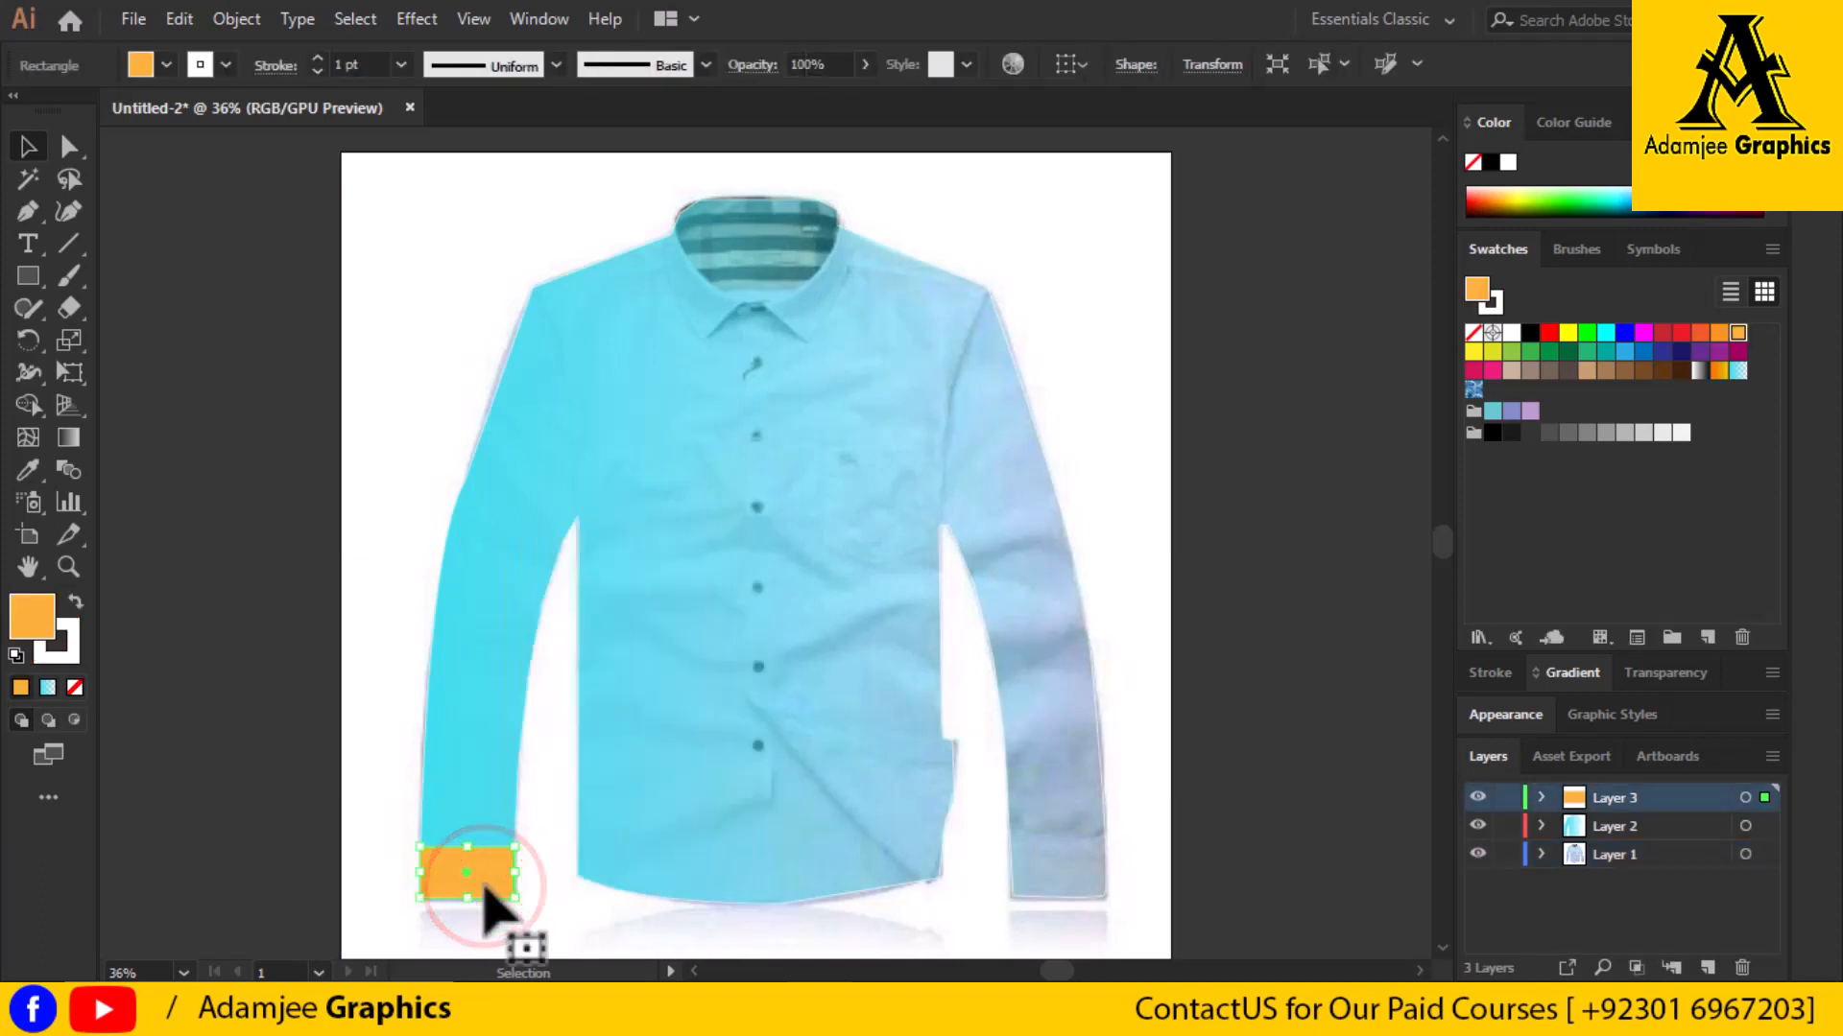
left_click_drag(482, 881, 1076, 898)
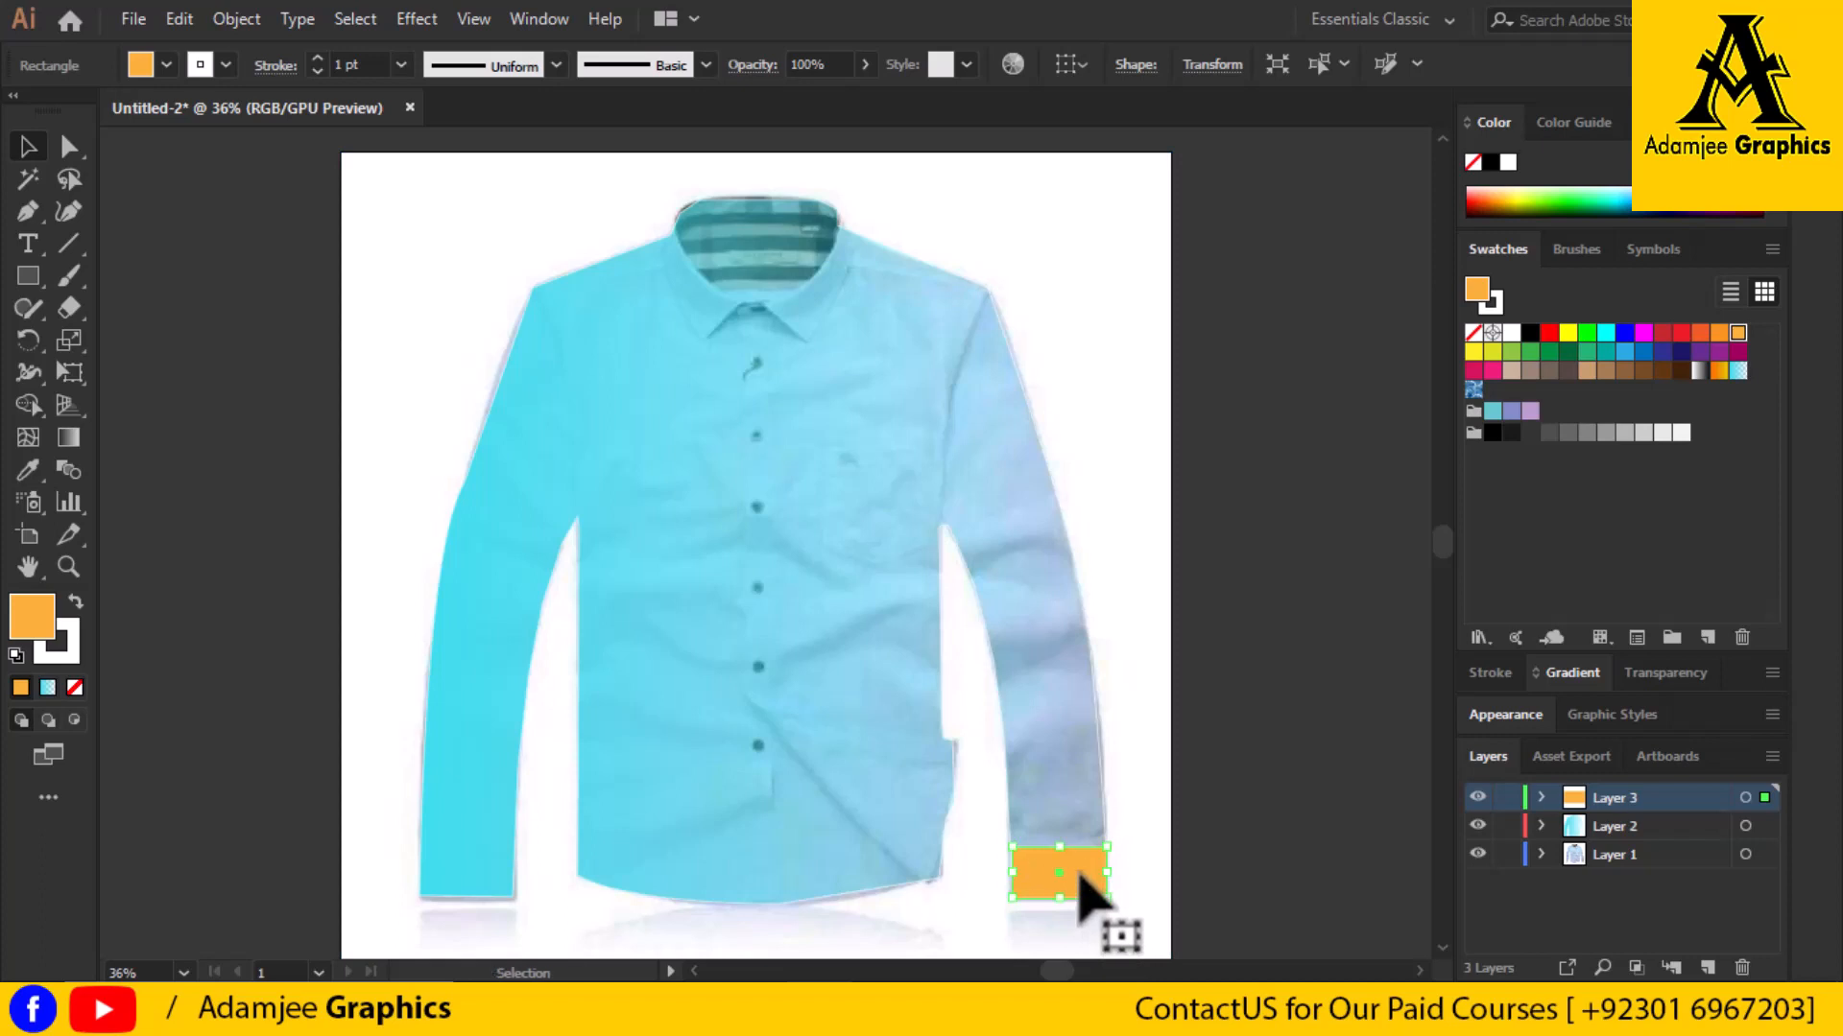
Paste a copy of the orange rectangle, place it on the left sleeve's cuff and extend its inner side to the sleeve edge
left_click(432, 876)
key("a")
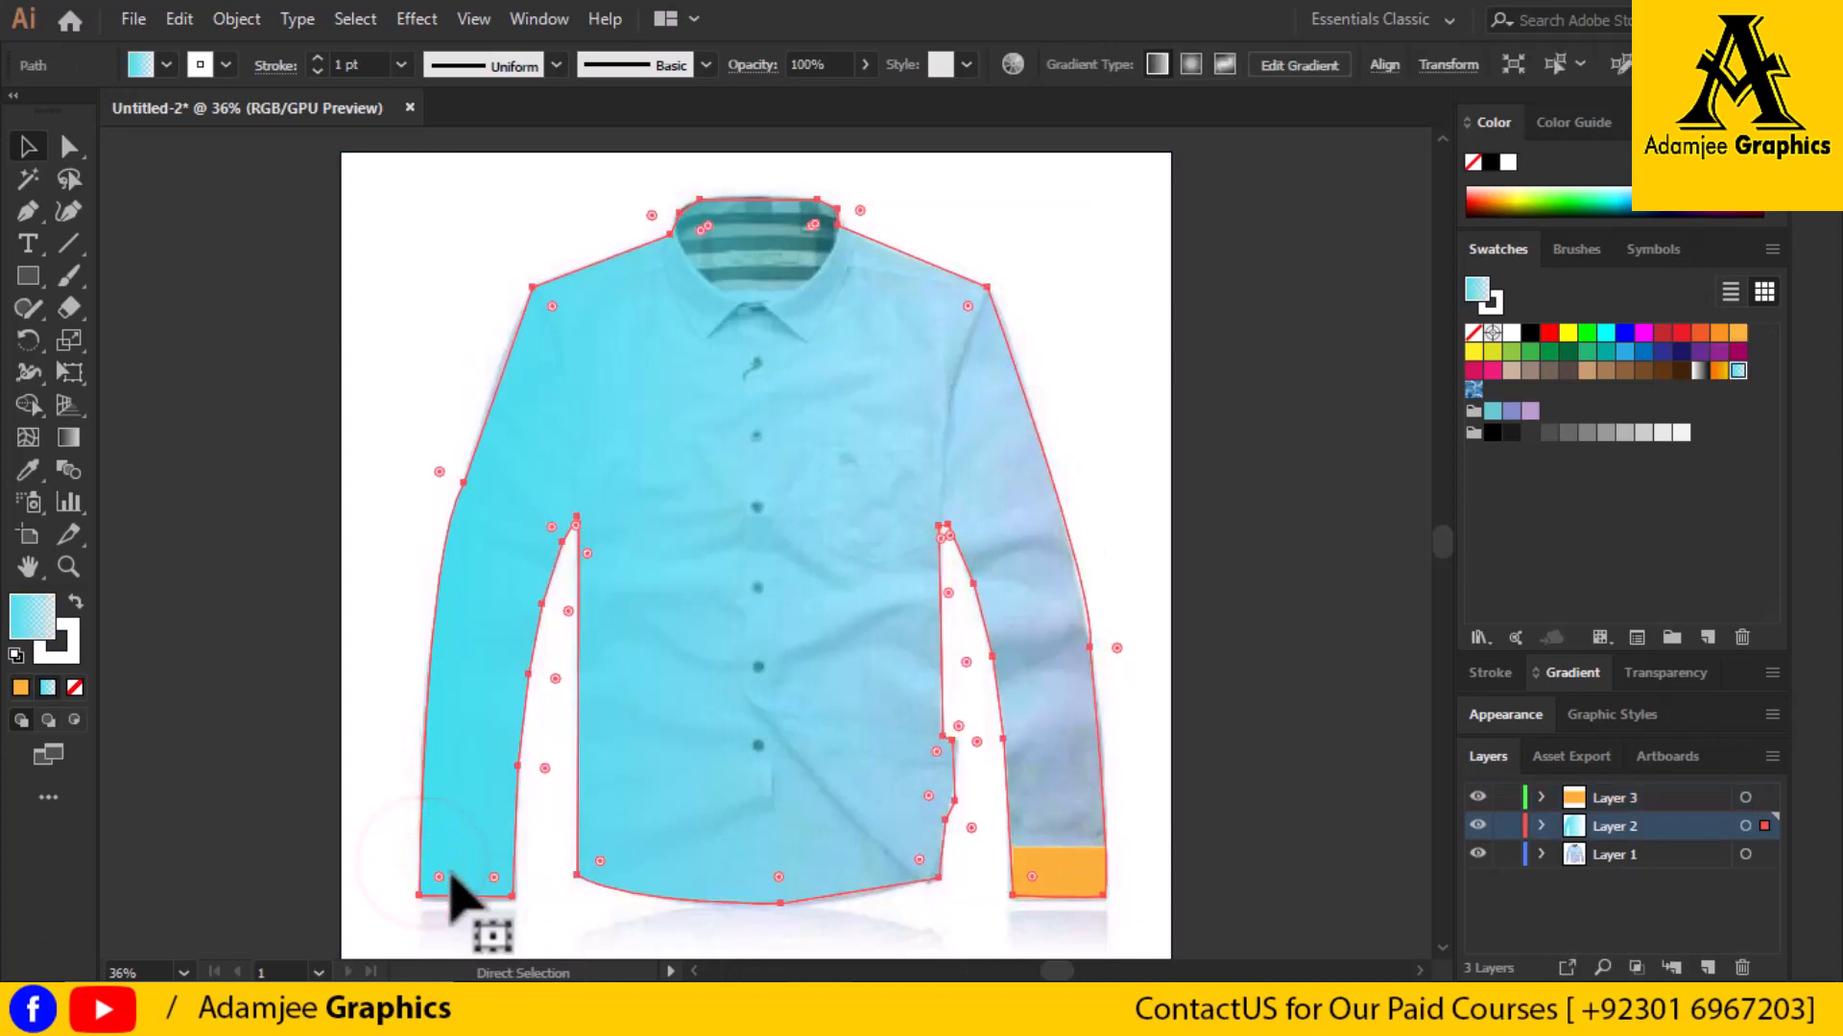
key("ctrl+v")
key("v")
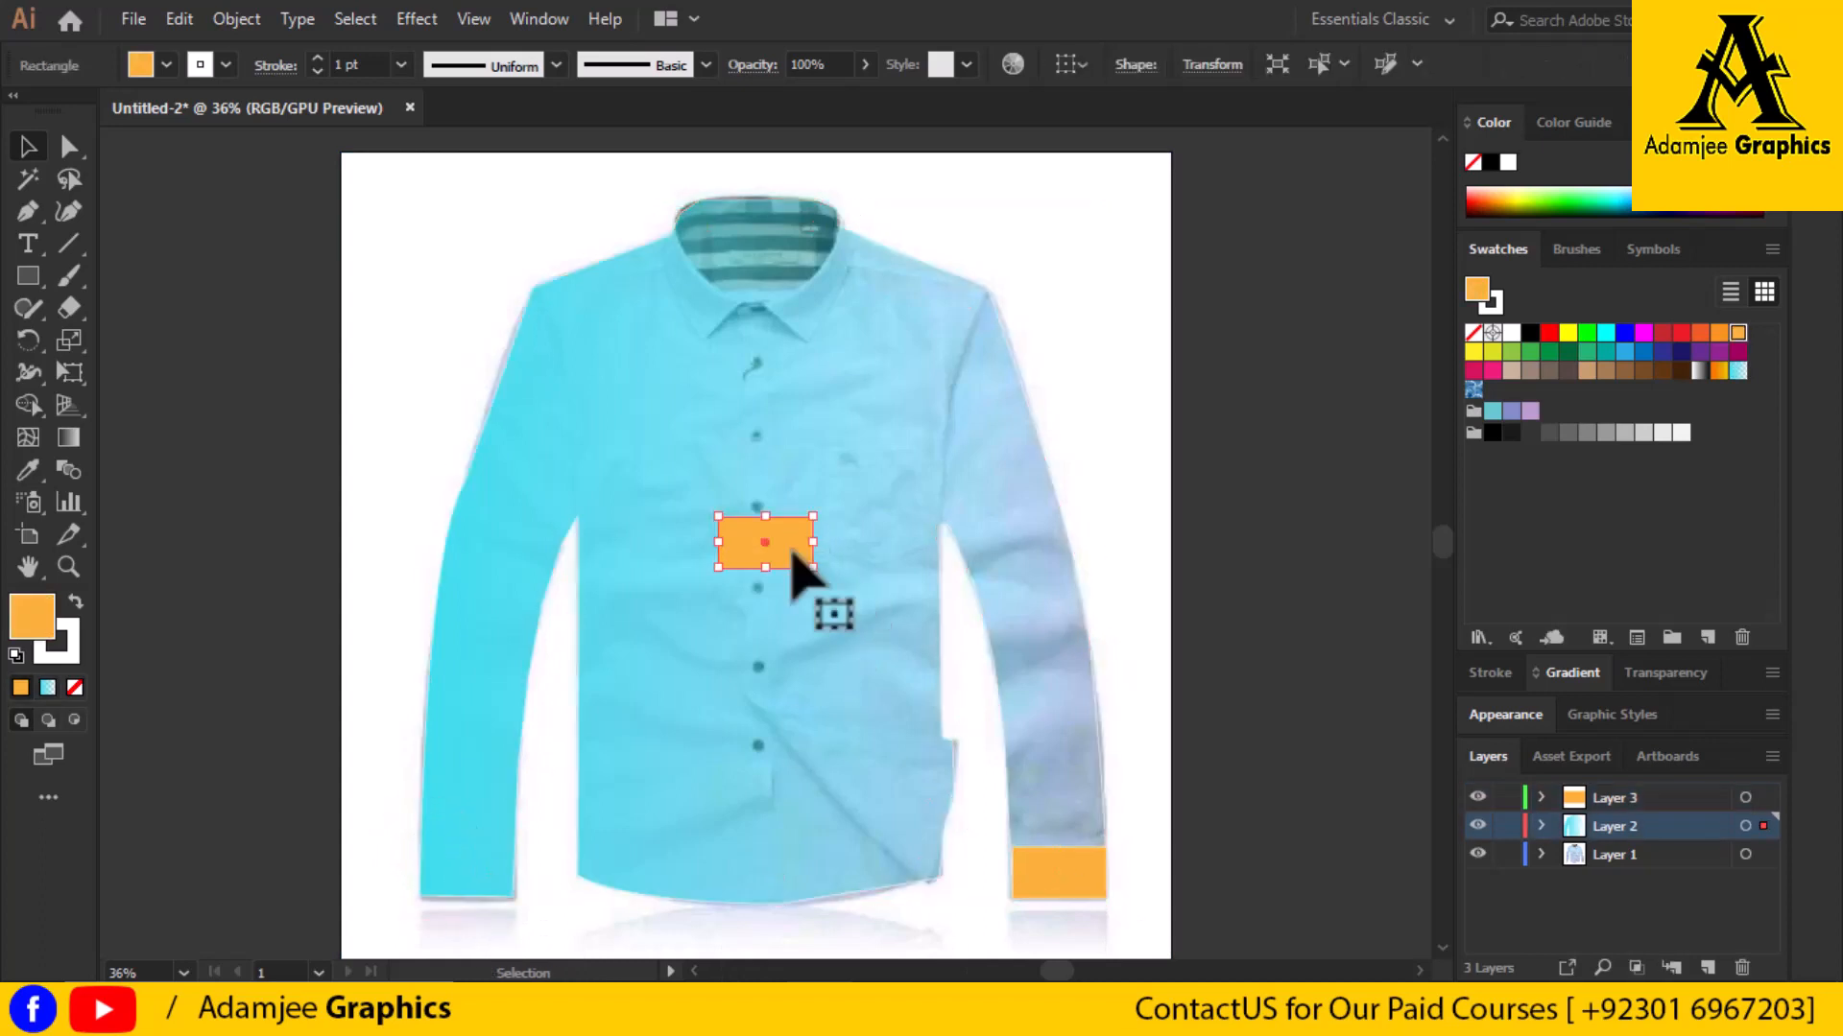
left_click_drag(789, 547, 487, 874)
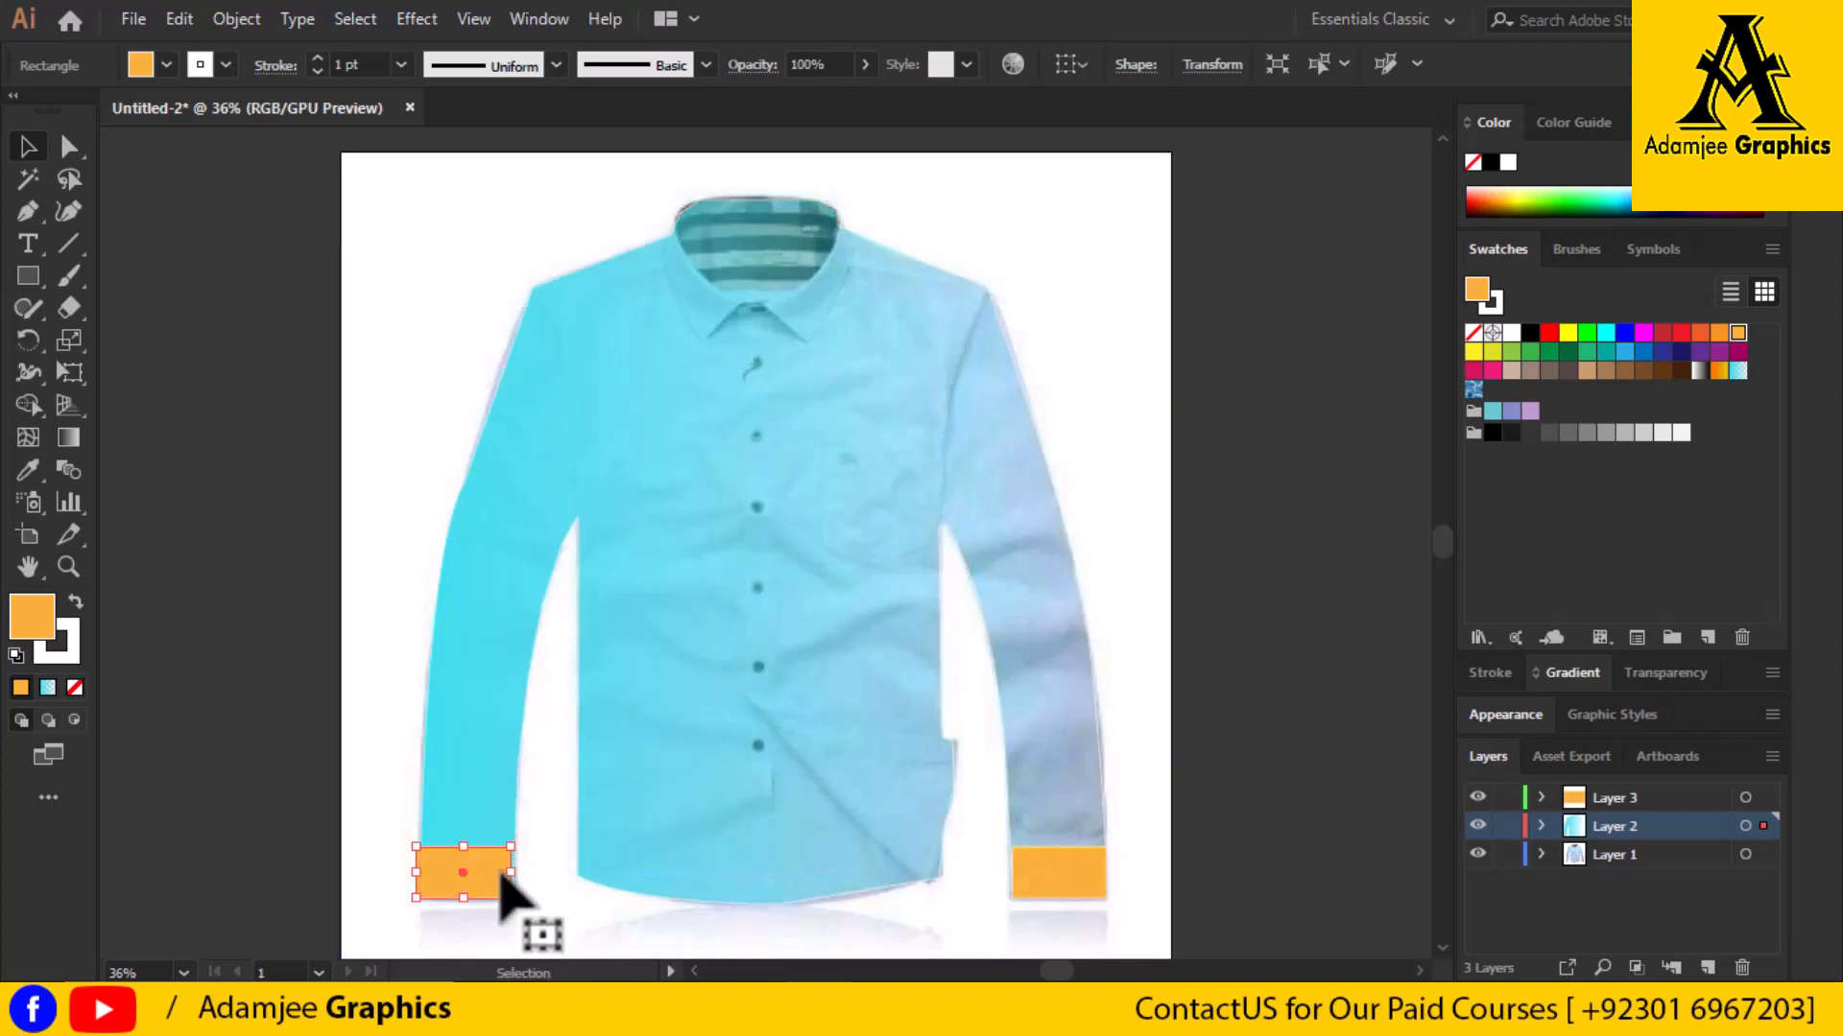
left_click(468, 873)
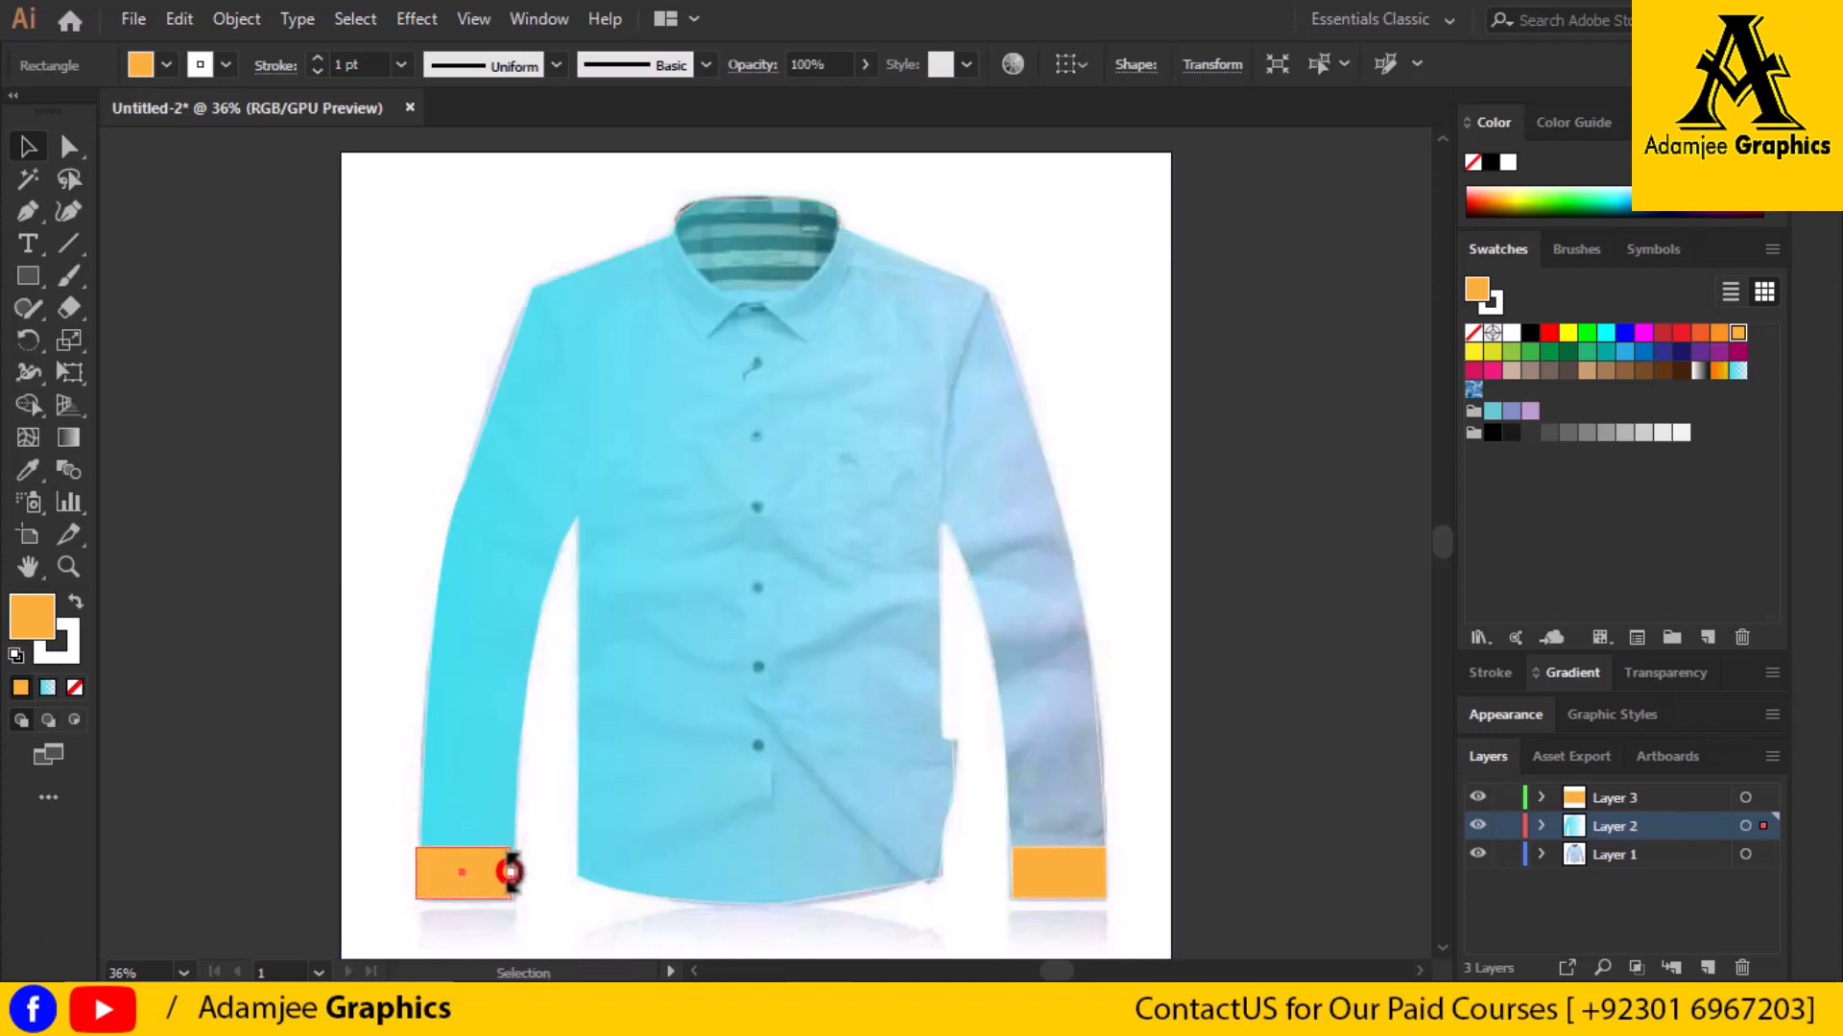
left_click_drag(511, 873, 515, 873)
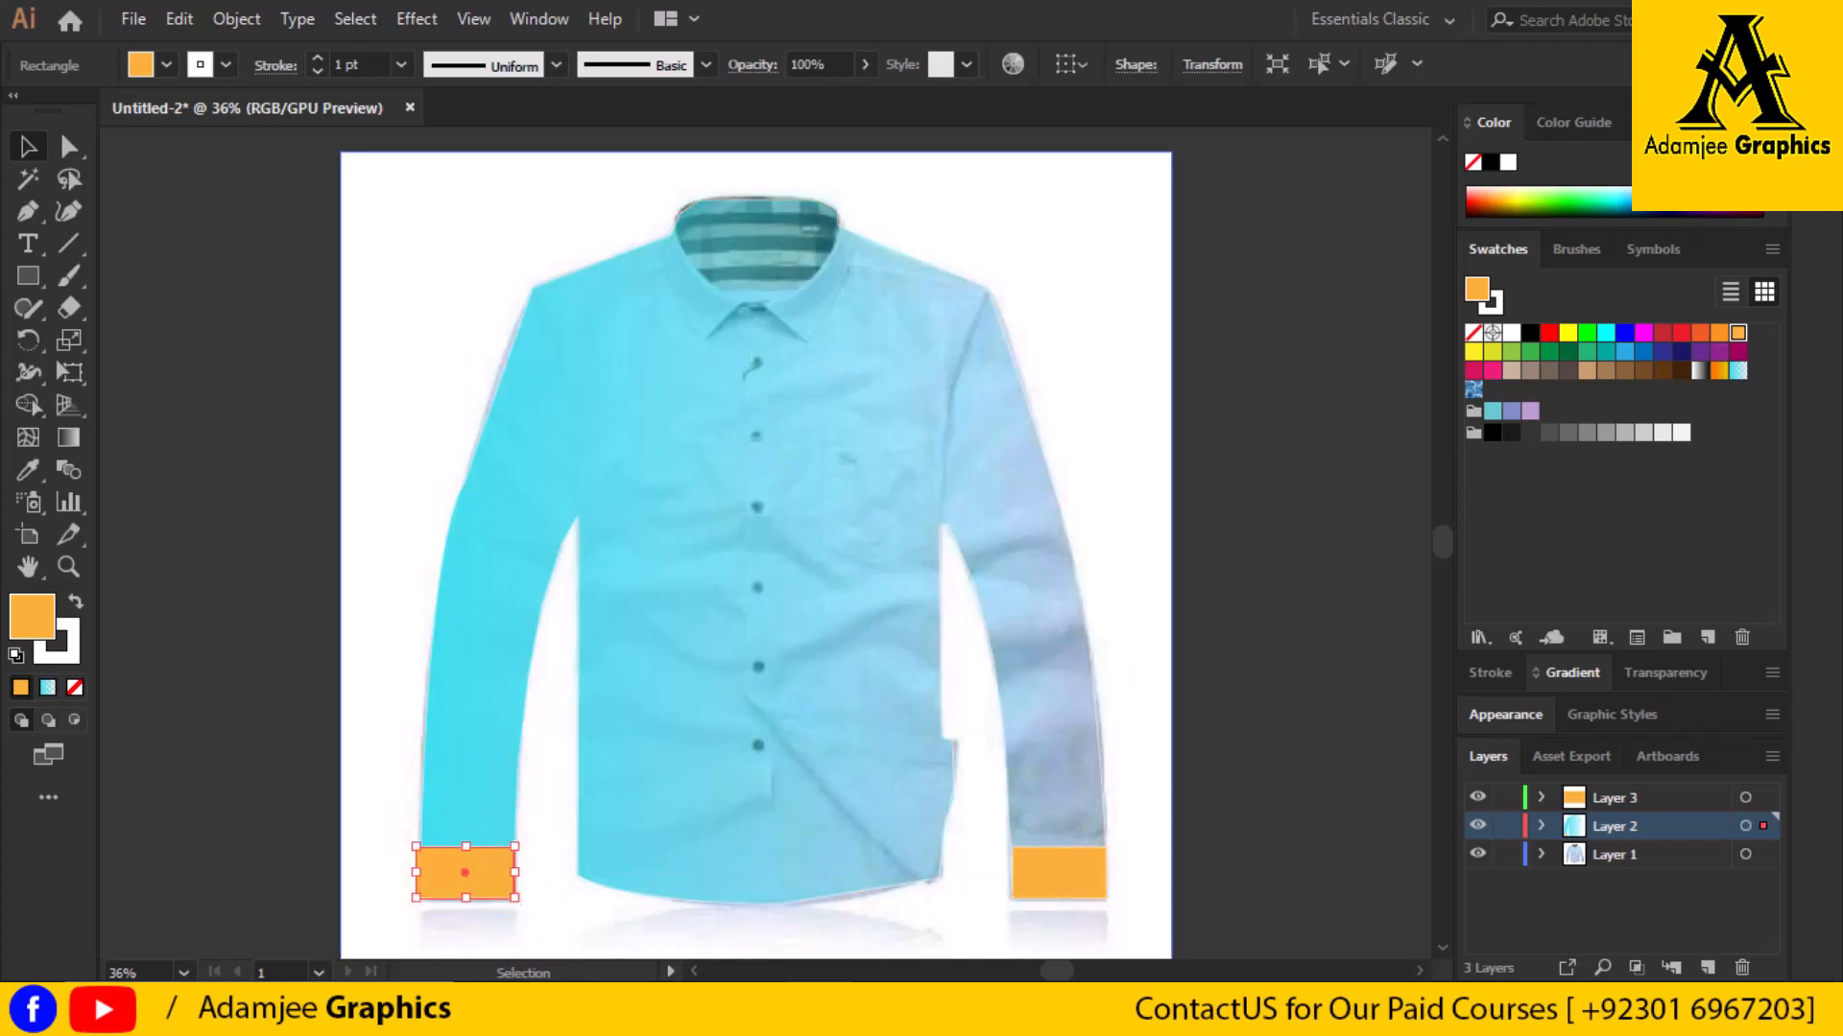
Fine-tune the inner side of the right cuff's orange rectangle to match the sleeve edge
left_click(1051, 876)
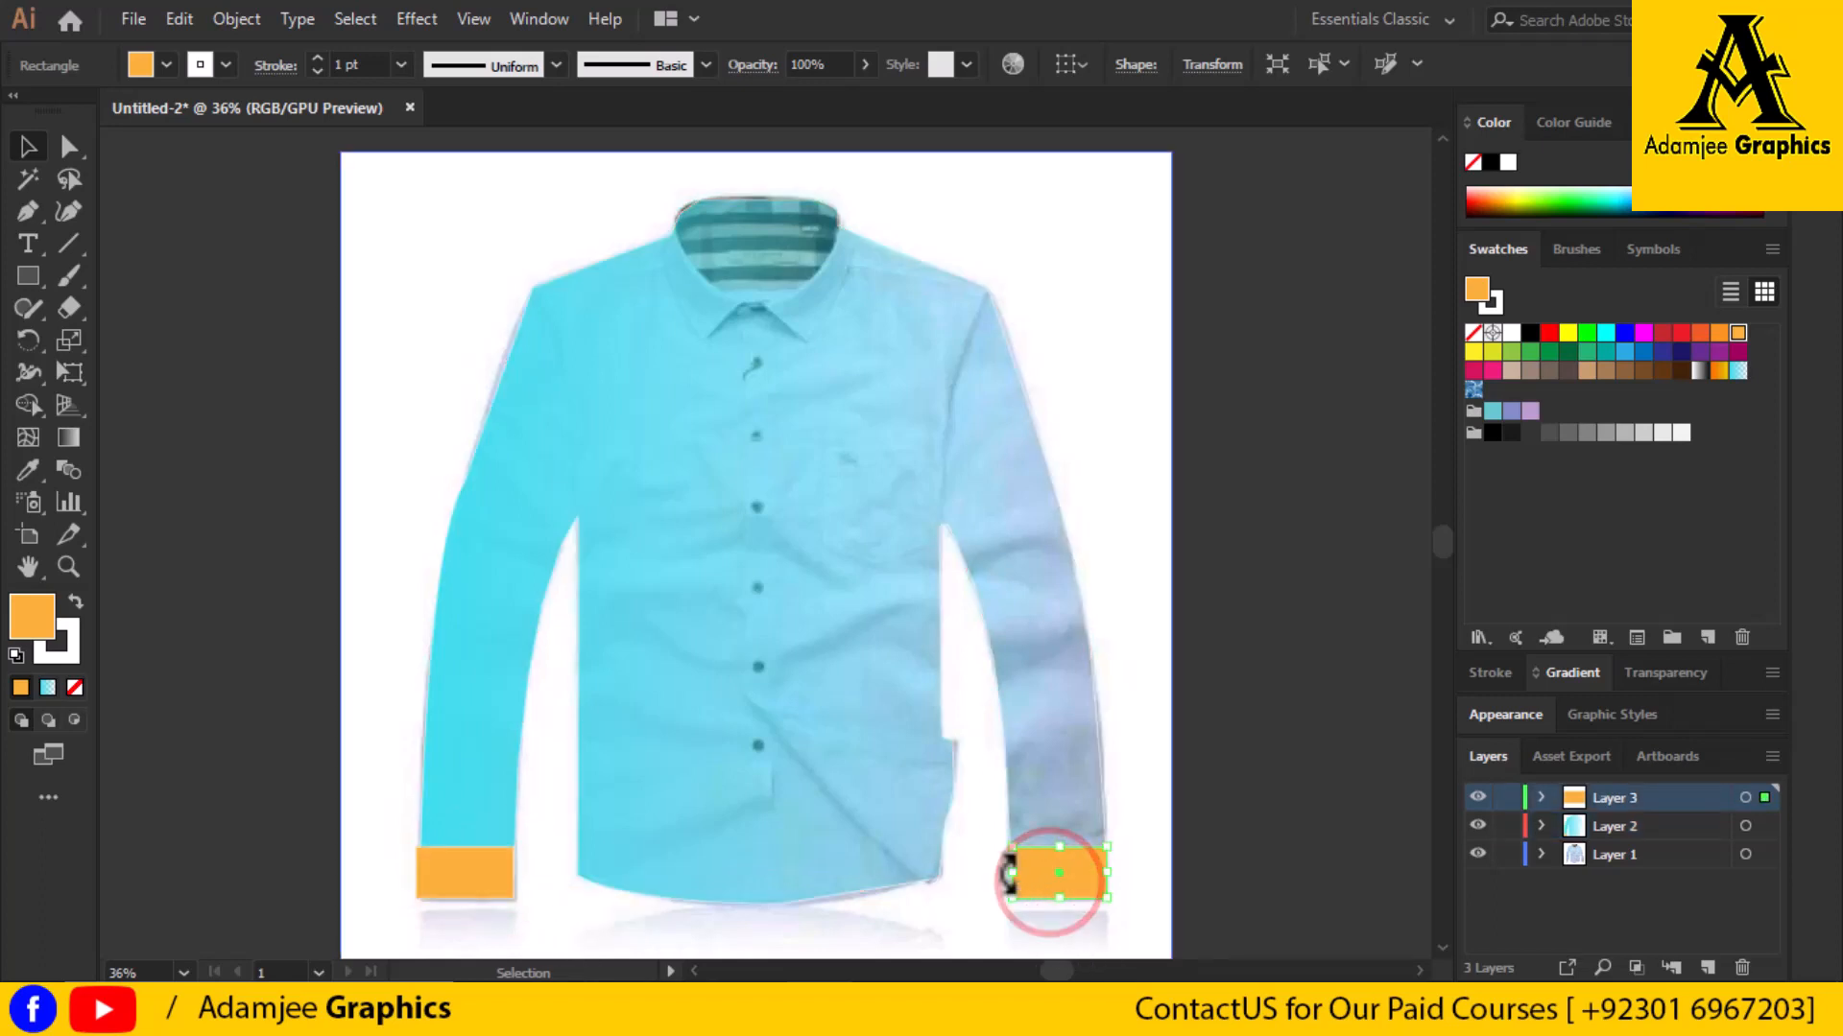
left_click_drag(1010, 873, 1013, 878)
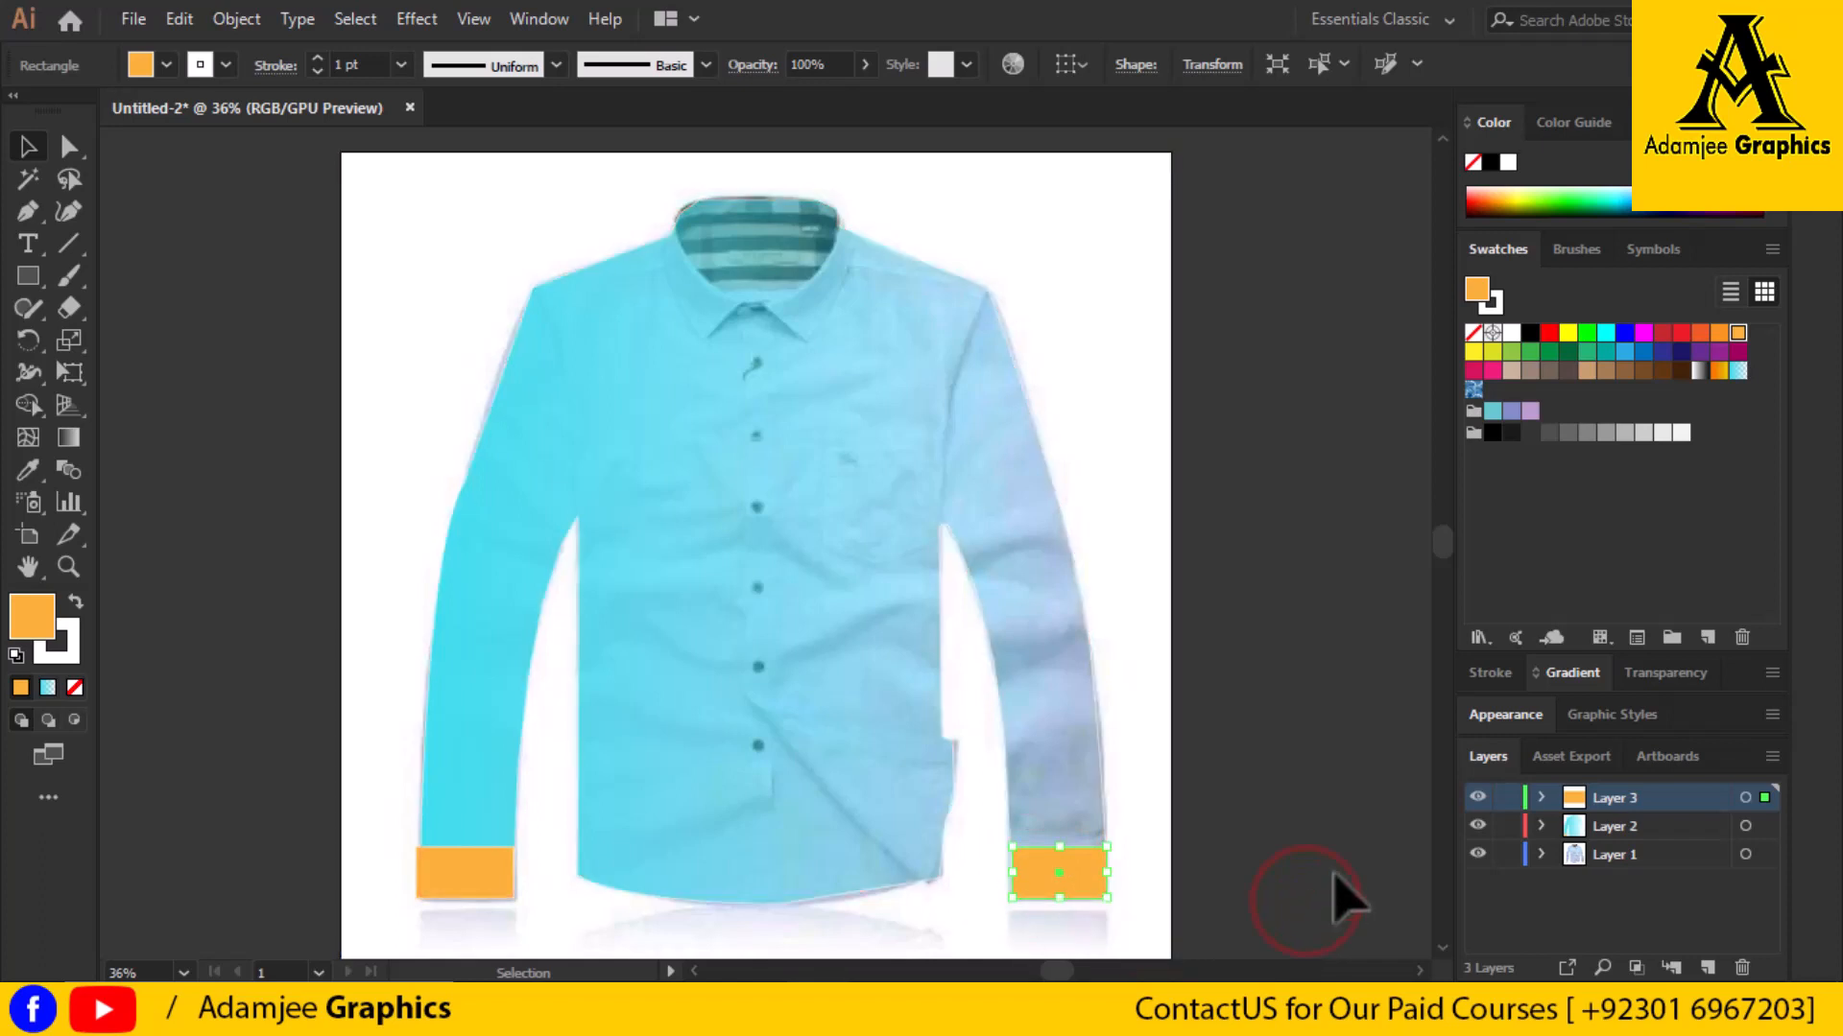
left_click(1348, 725)
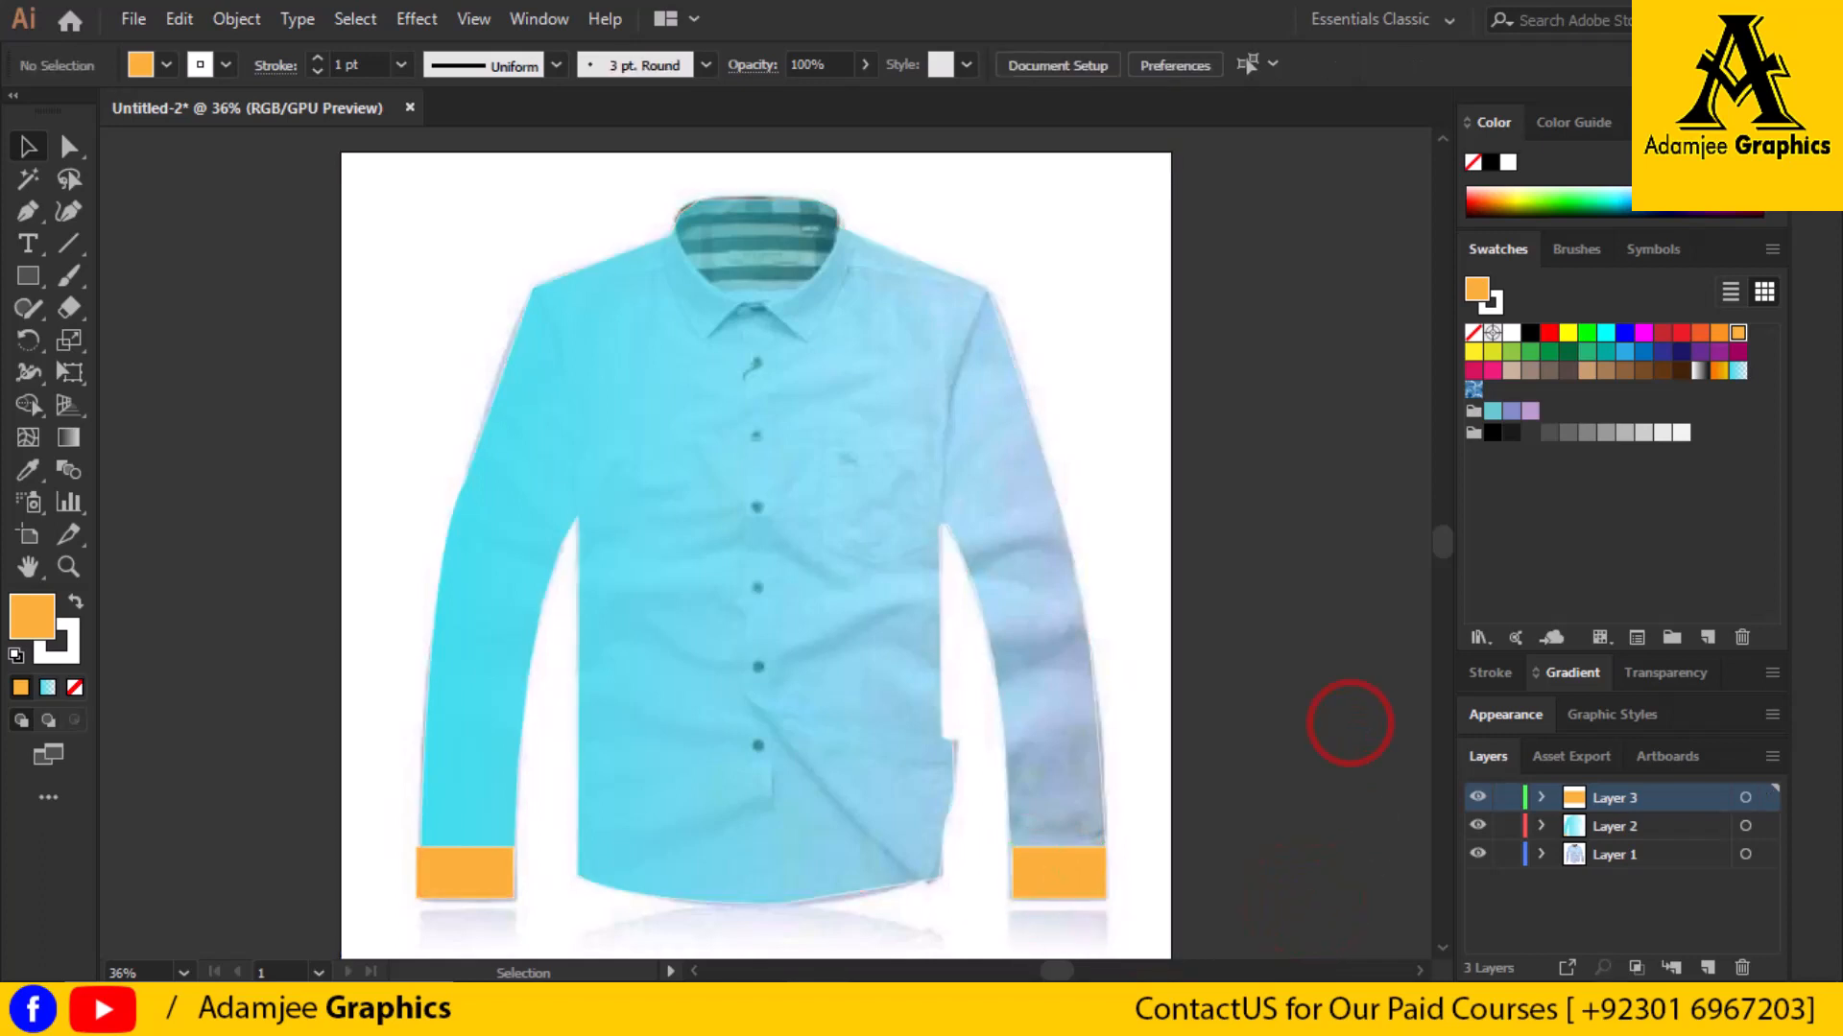
left_click(692, 403)
left_click(1340, 483)
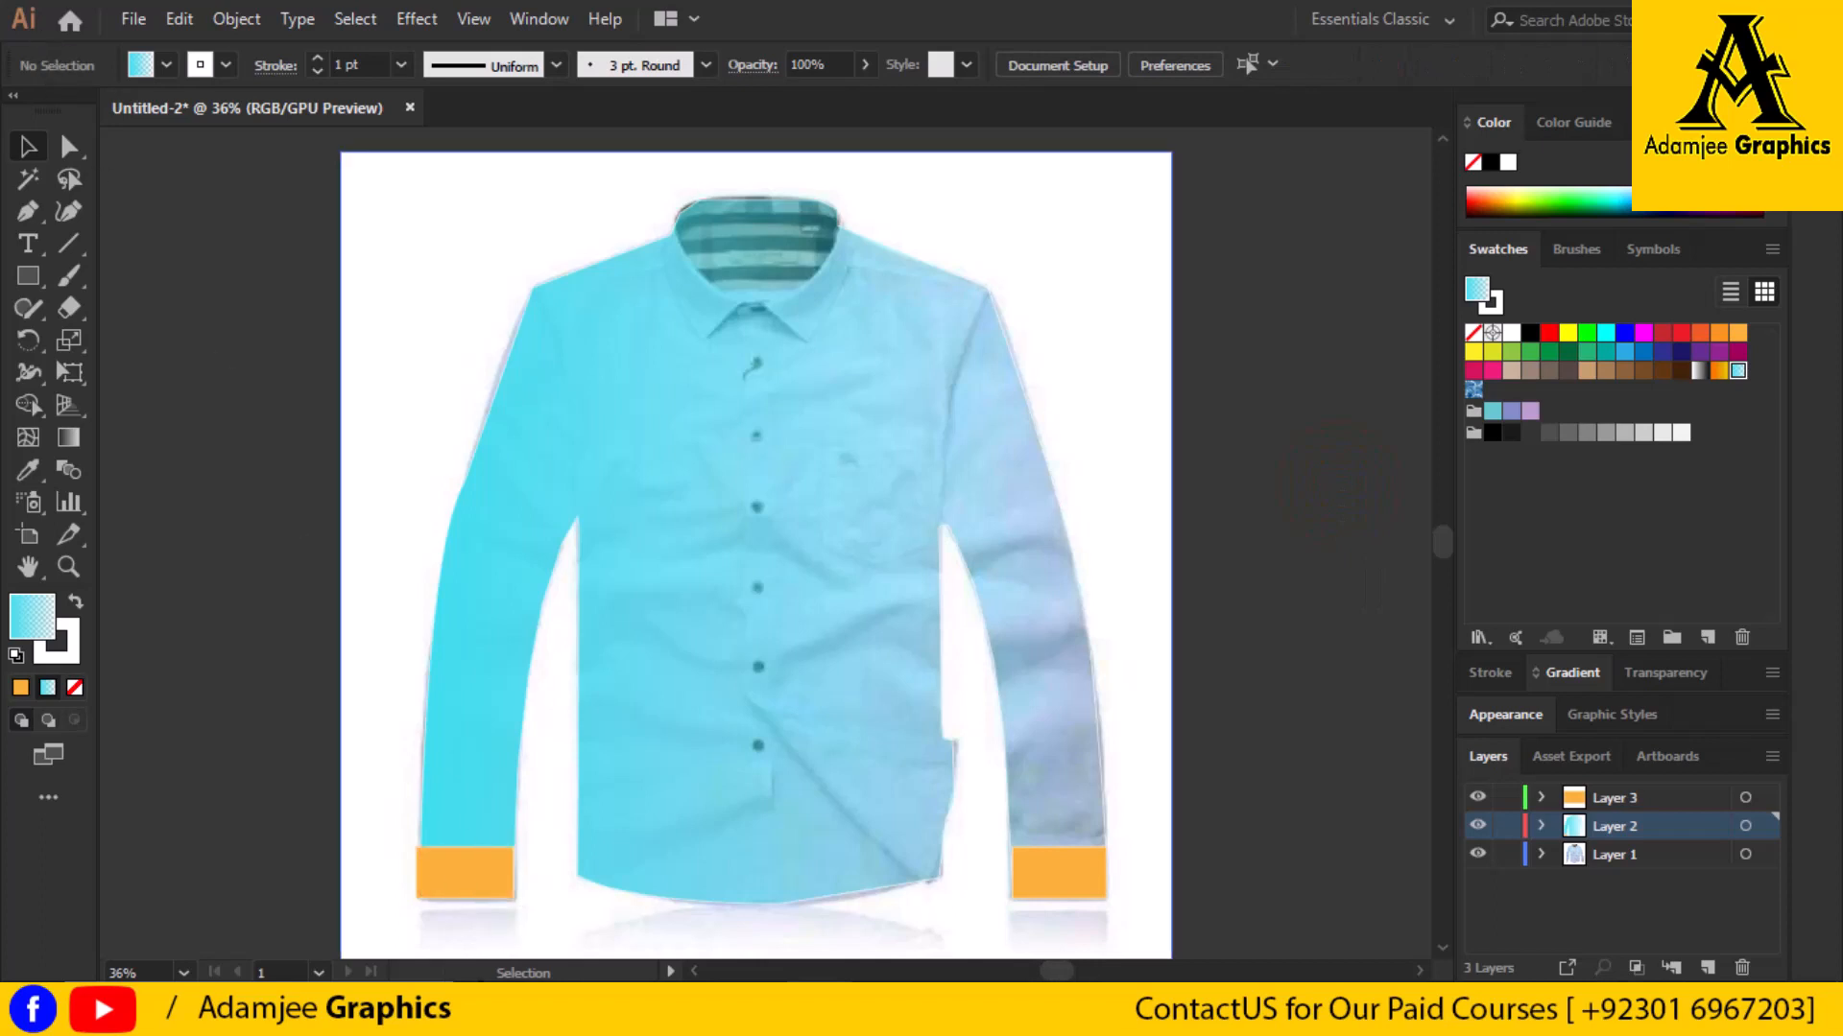
left_click(486, 877)
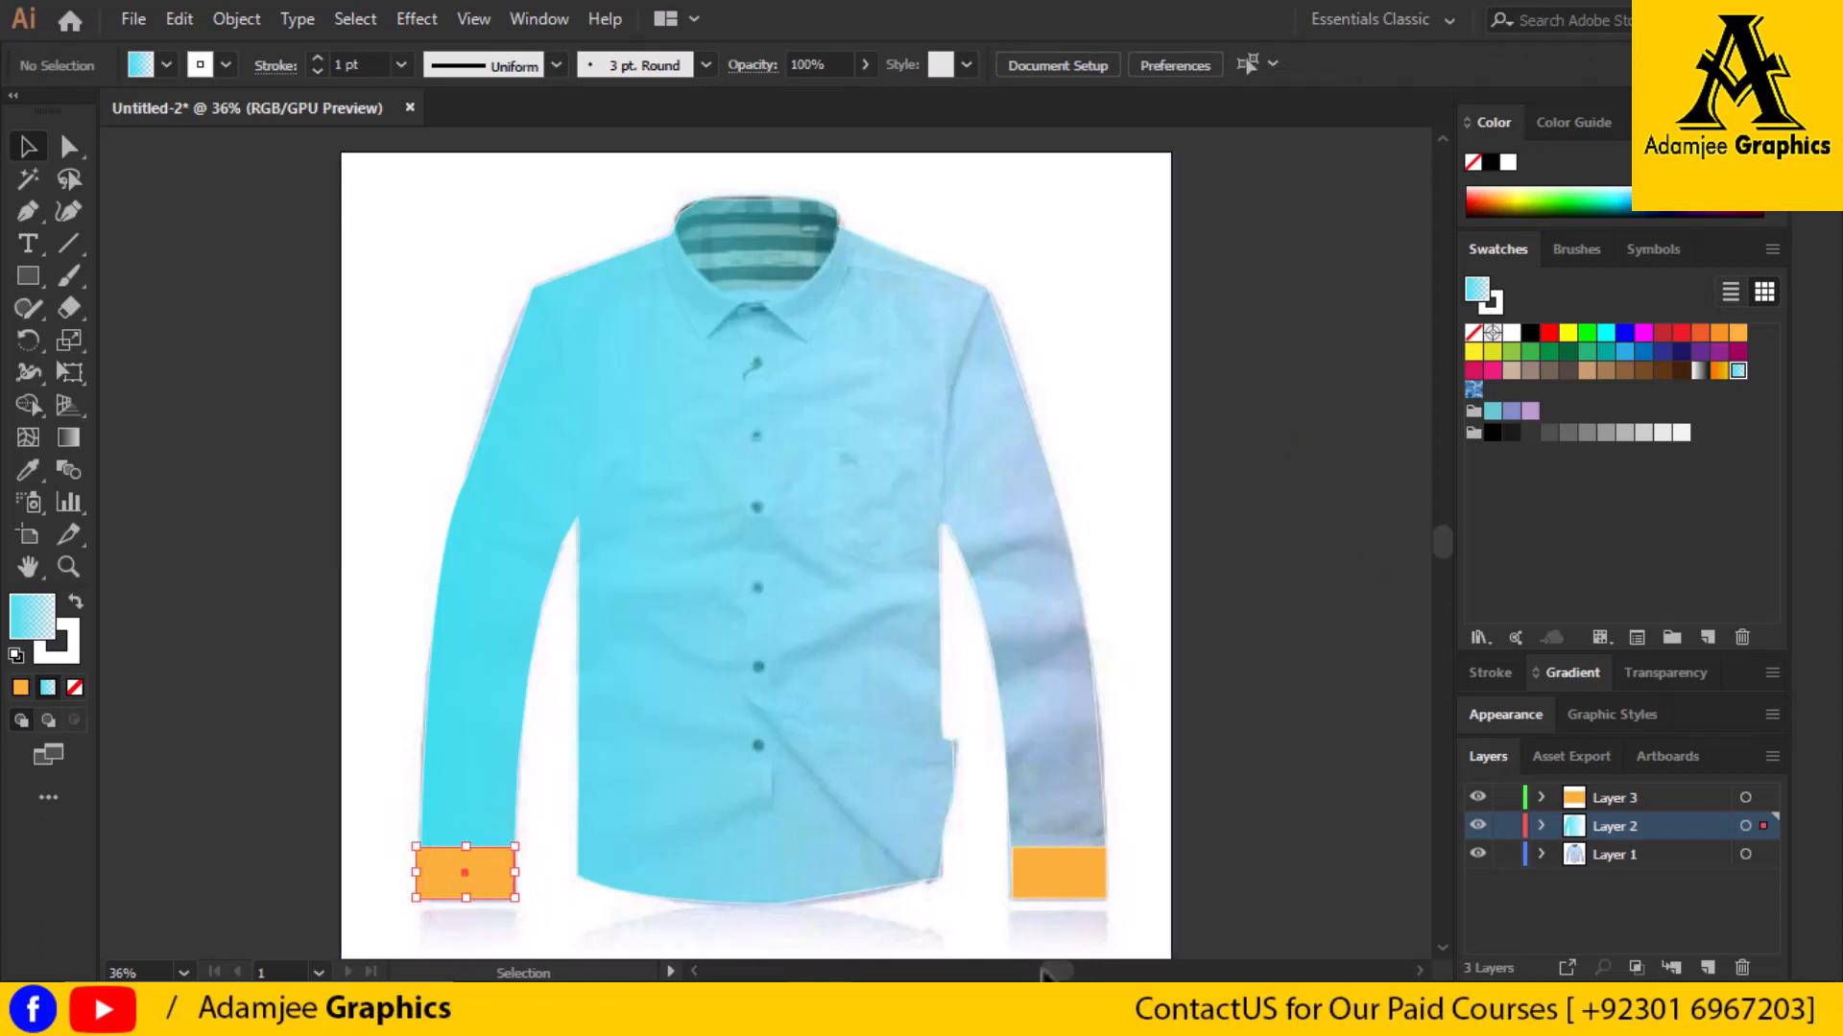
left_click(1043, 877)
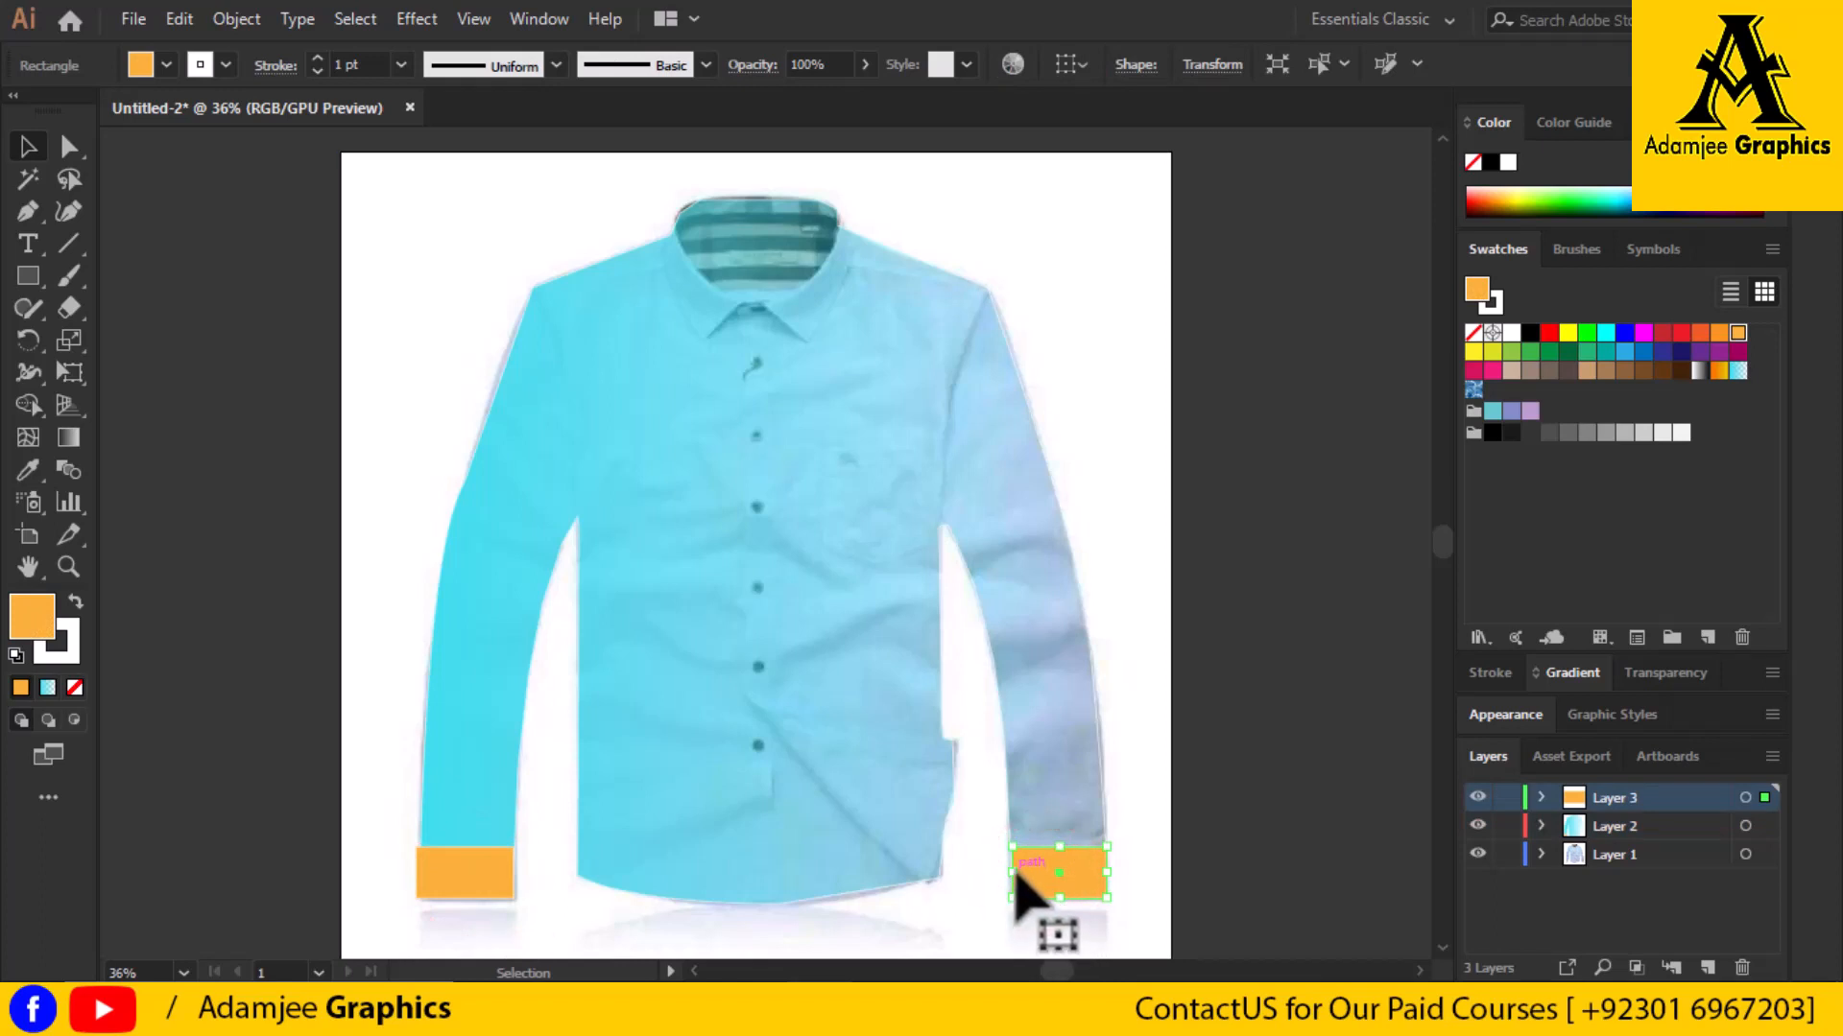
left_click_drag(1010, 873, 1013, 878)
Add Layer 4 and trace the button placket from collar to hem with the Pen tool, about 52 px wide and 763 px long
left_click(1709, 968)
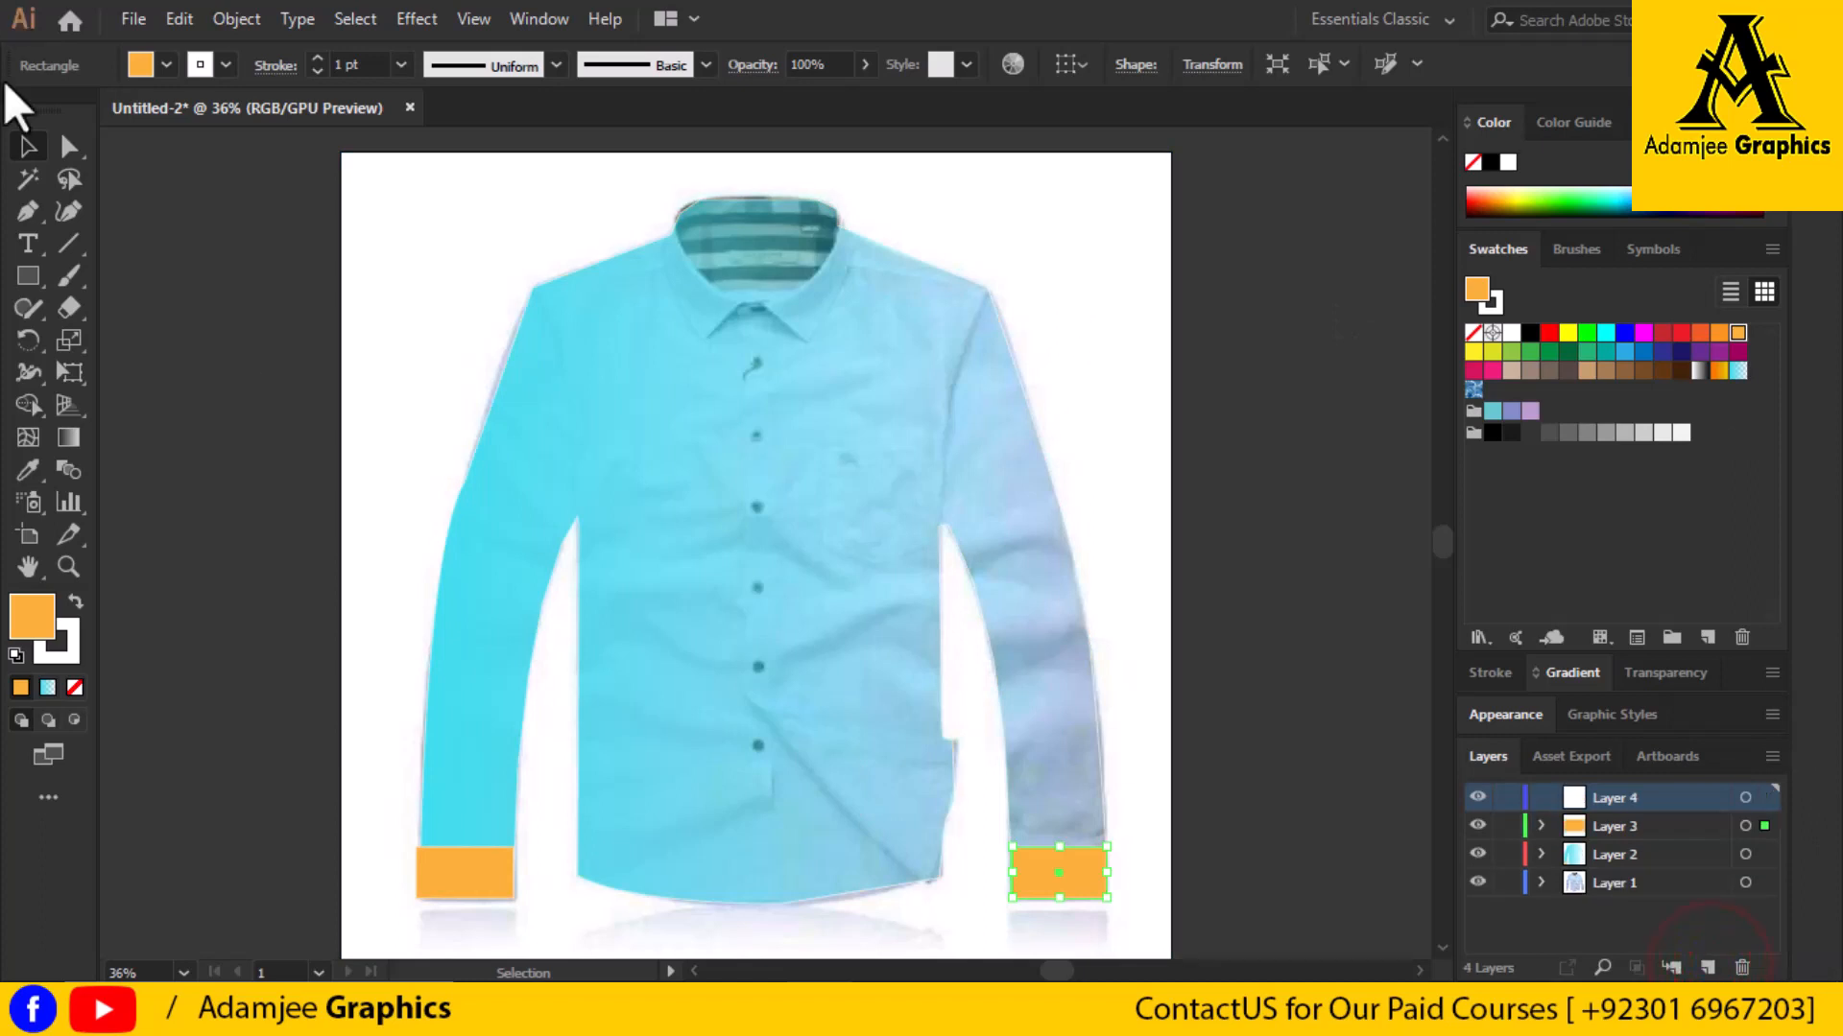
left_click(22, 215)
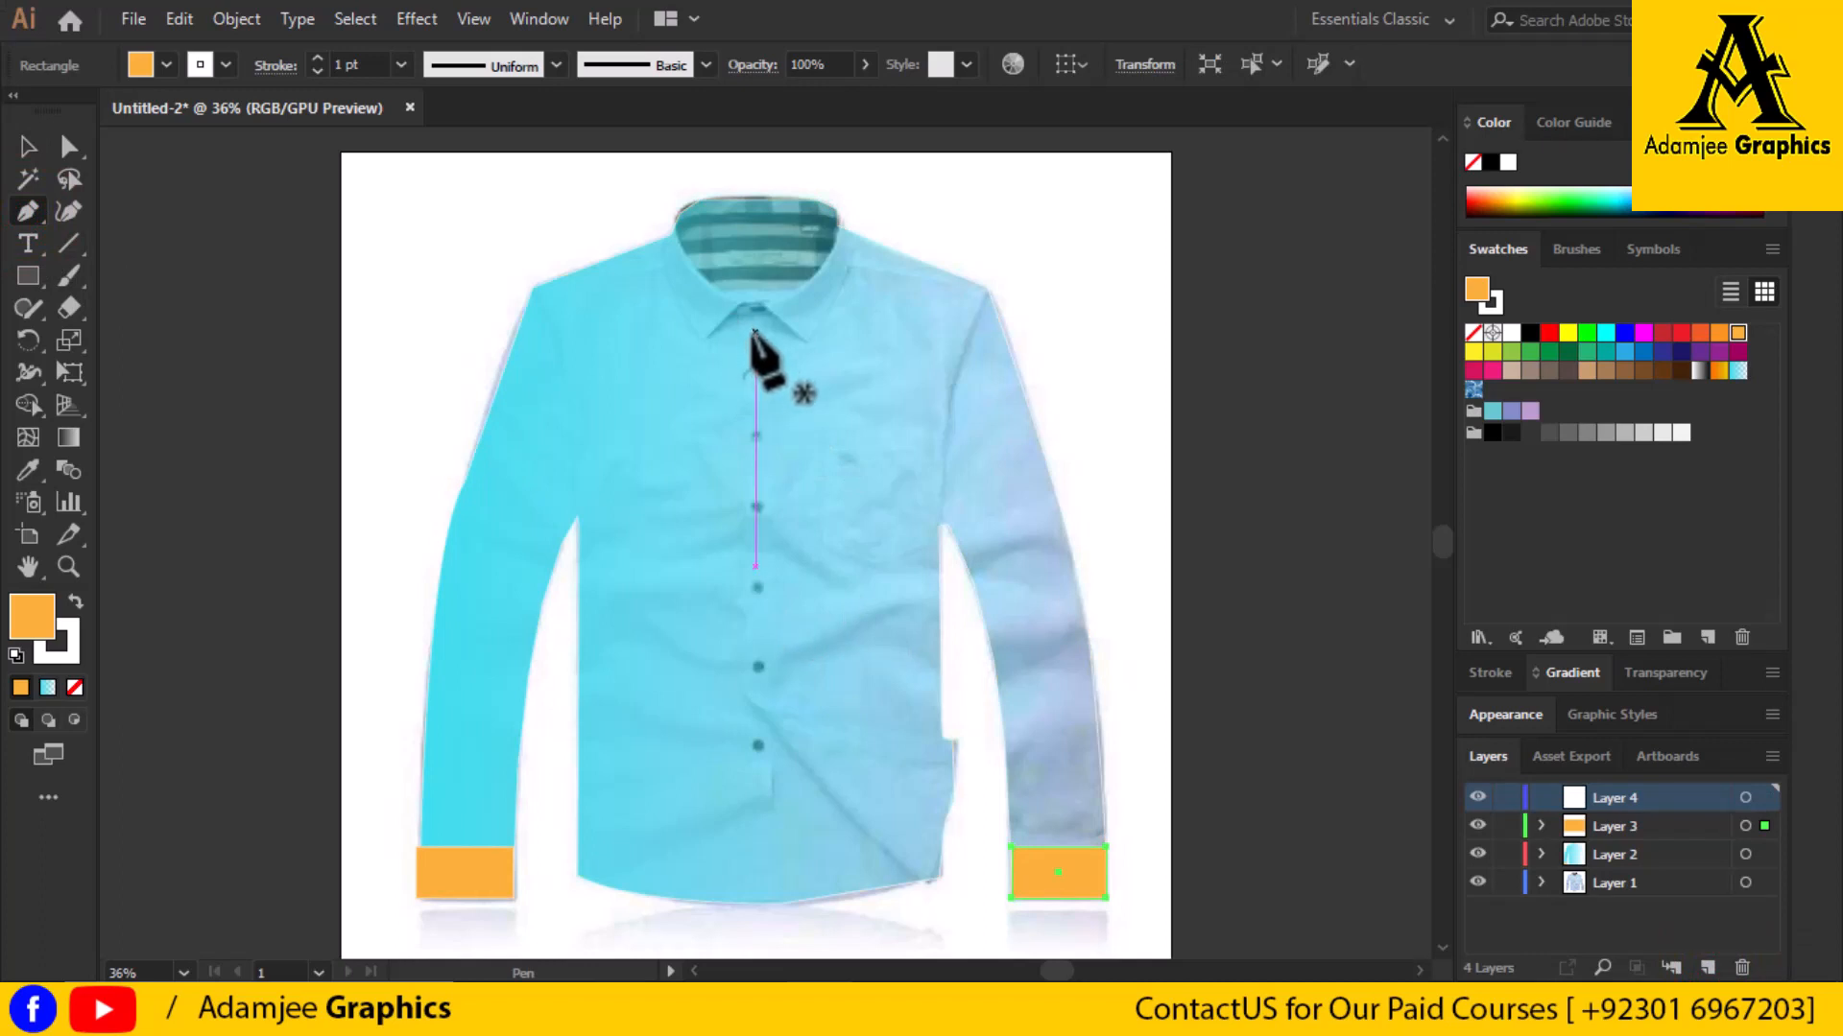
left_click(734, 322)
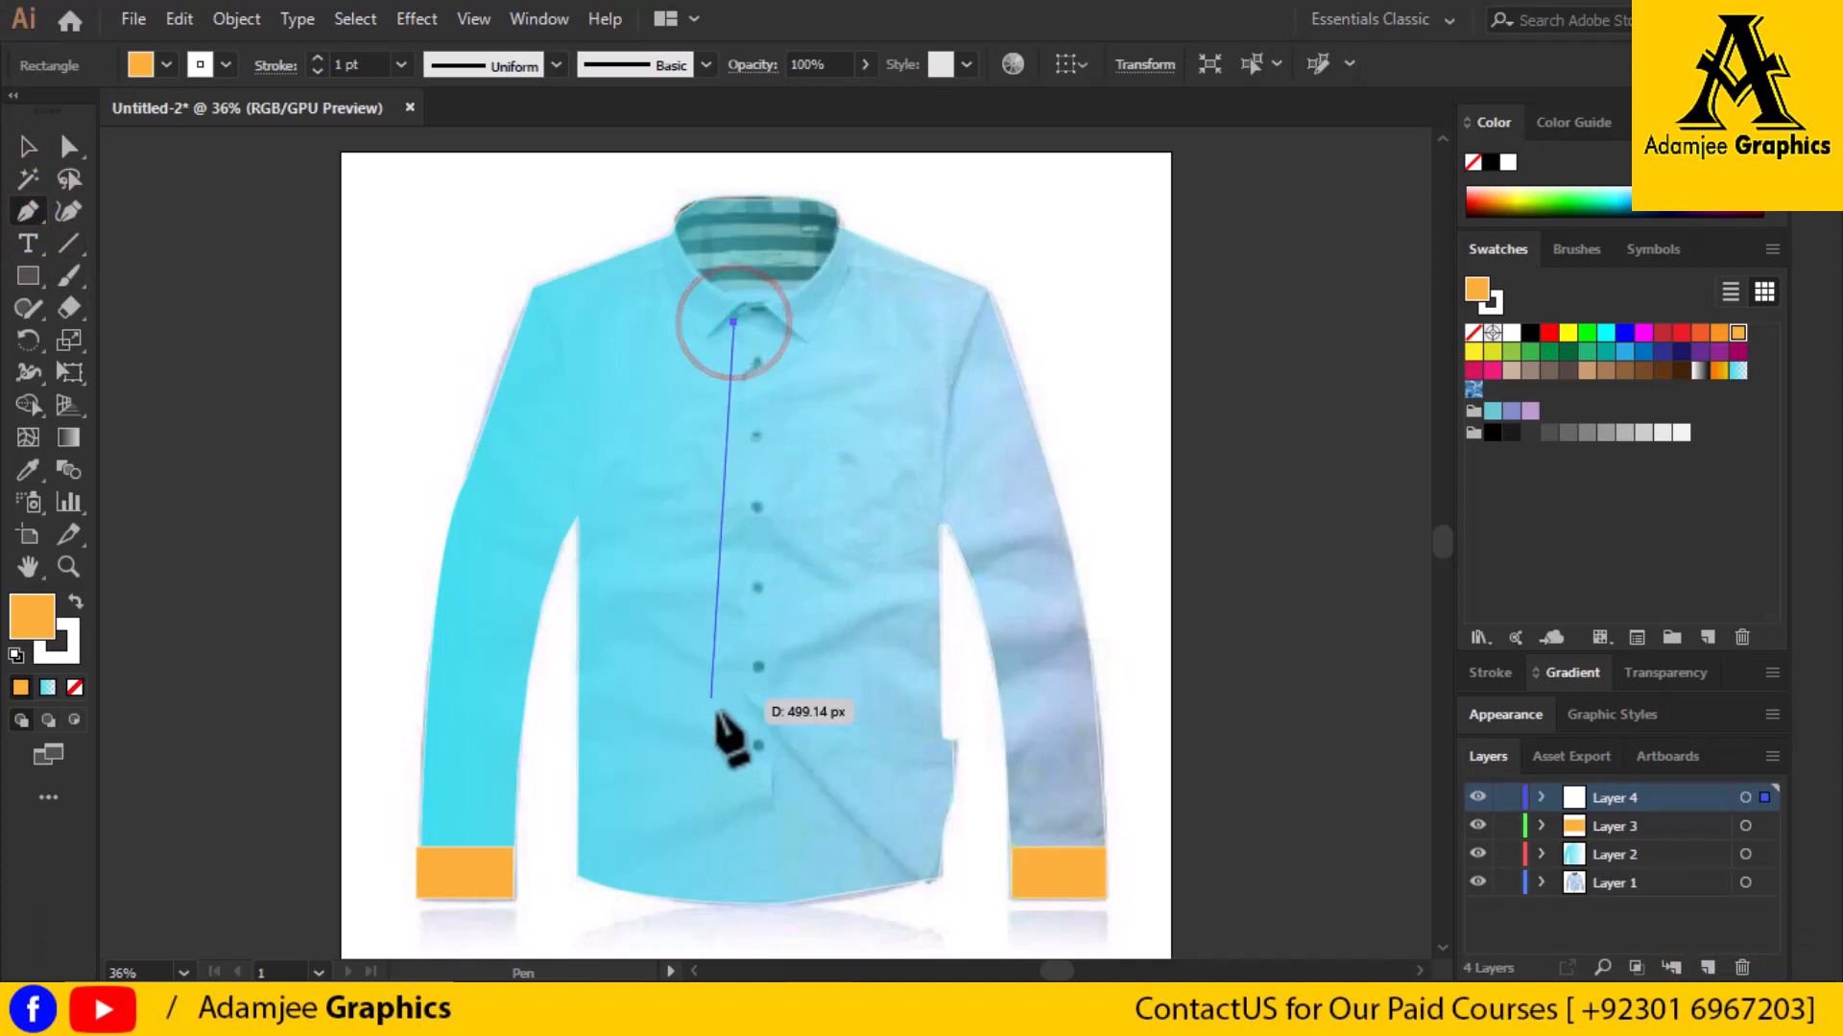
left_click(733, 900)
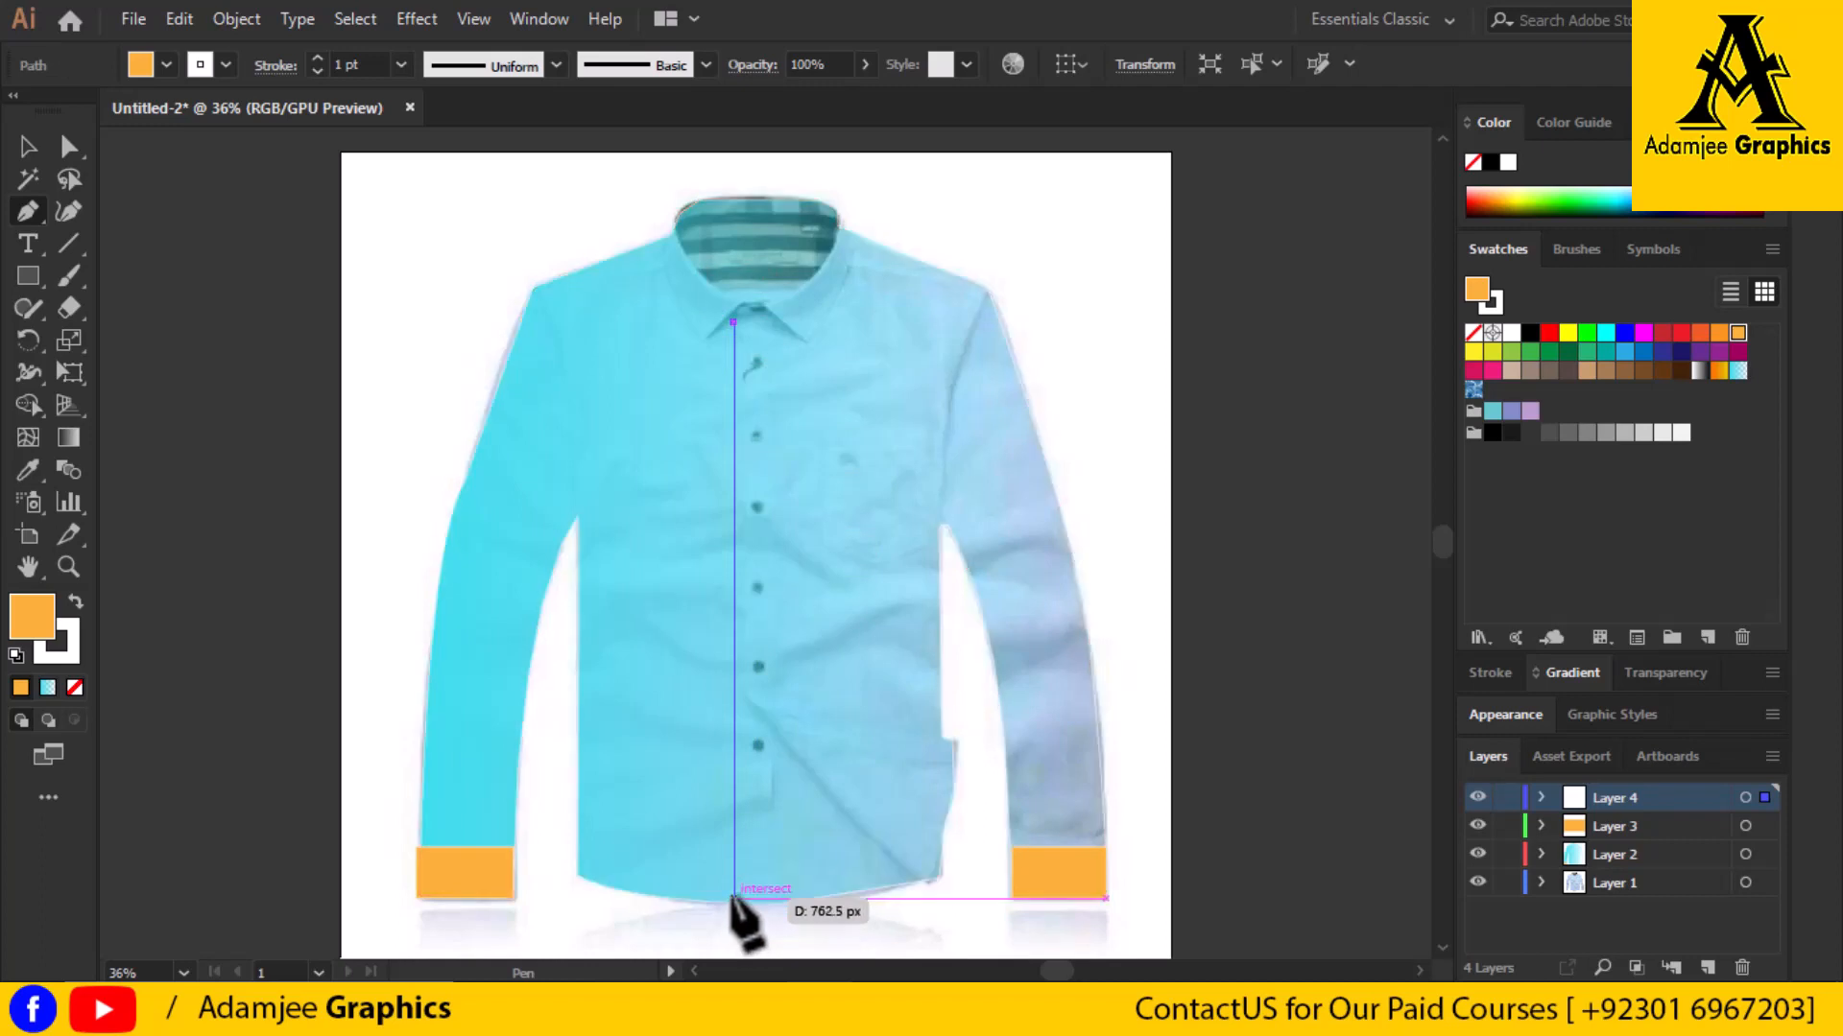
left_click(733, 901)
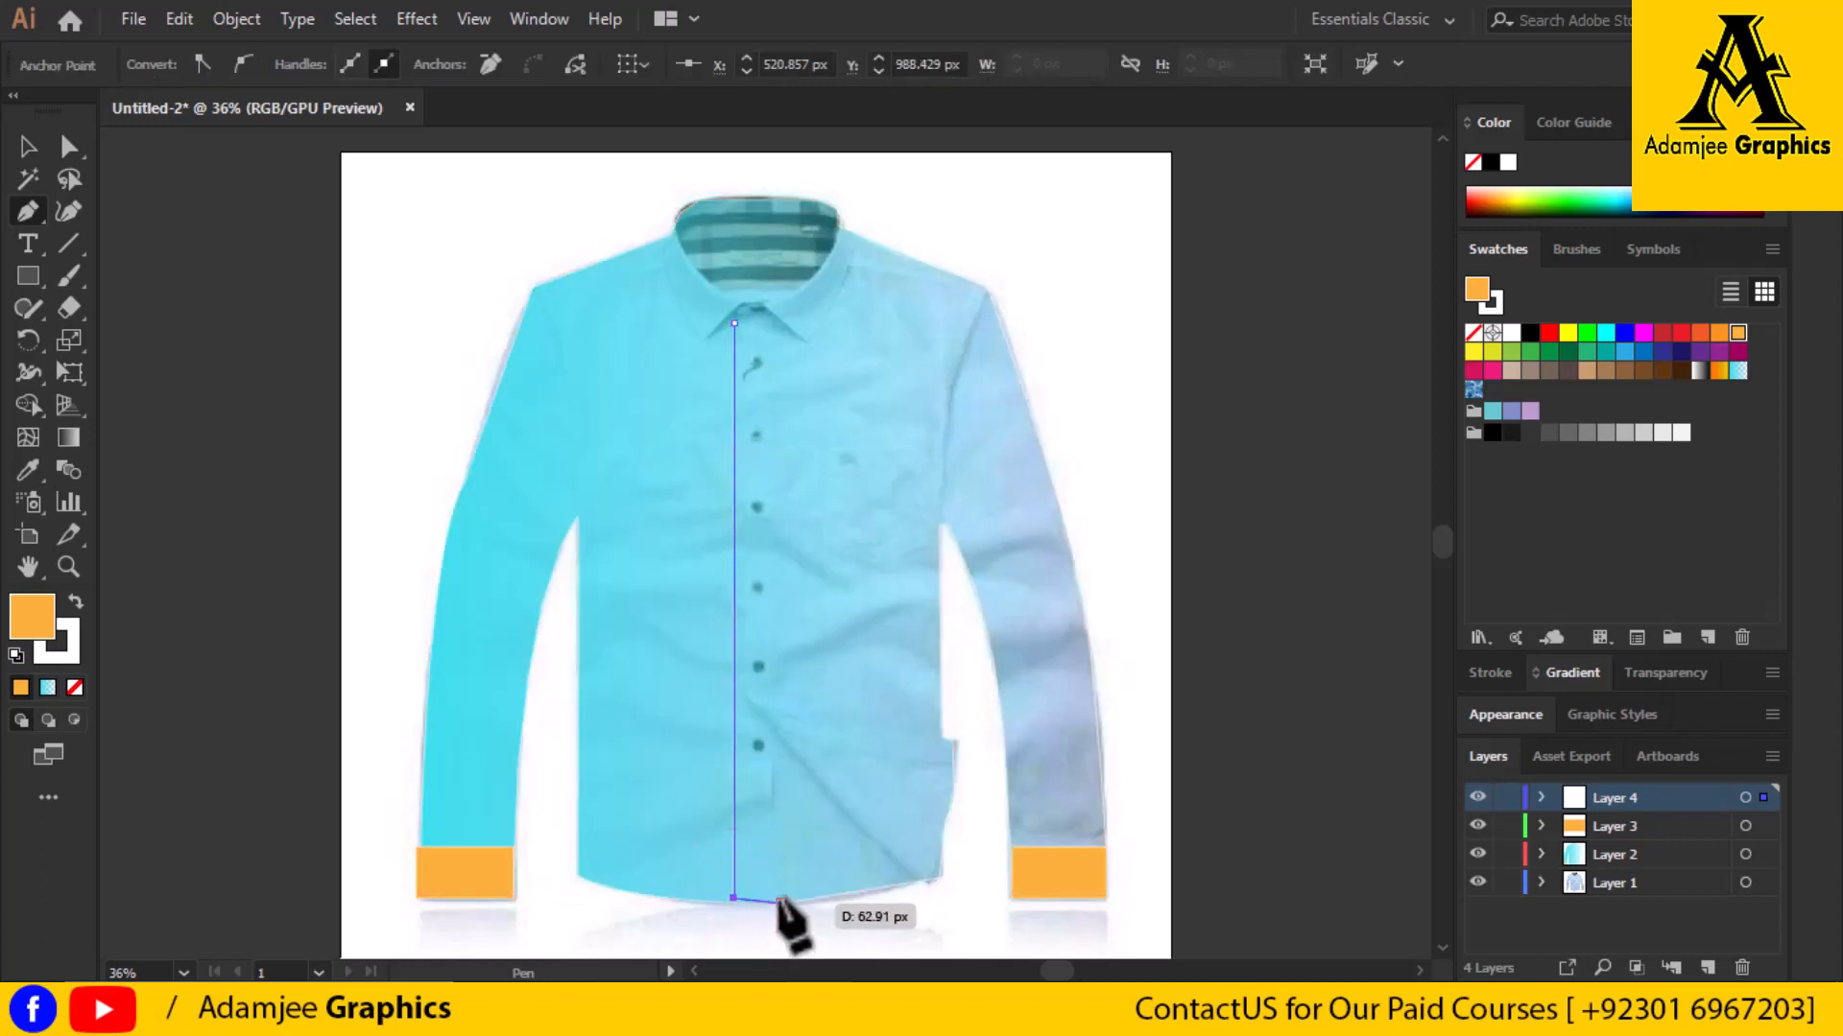
left_click(773, 898)
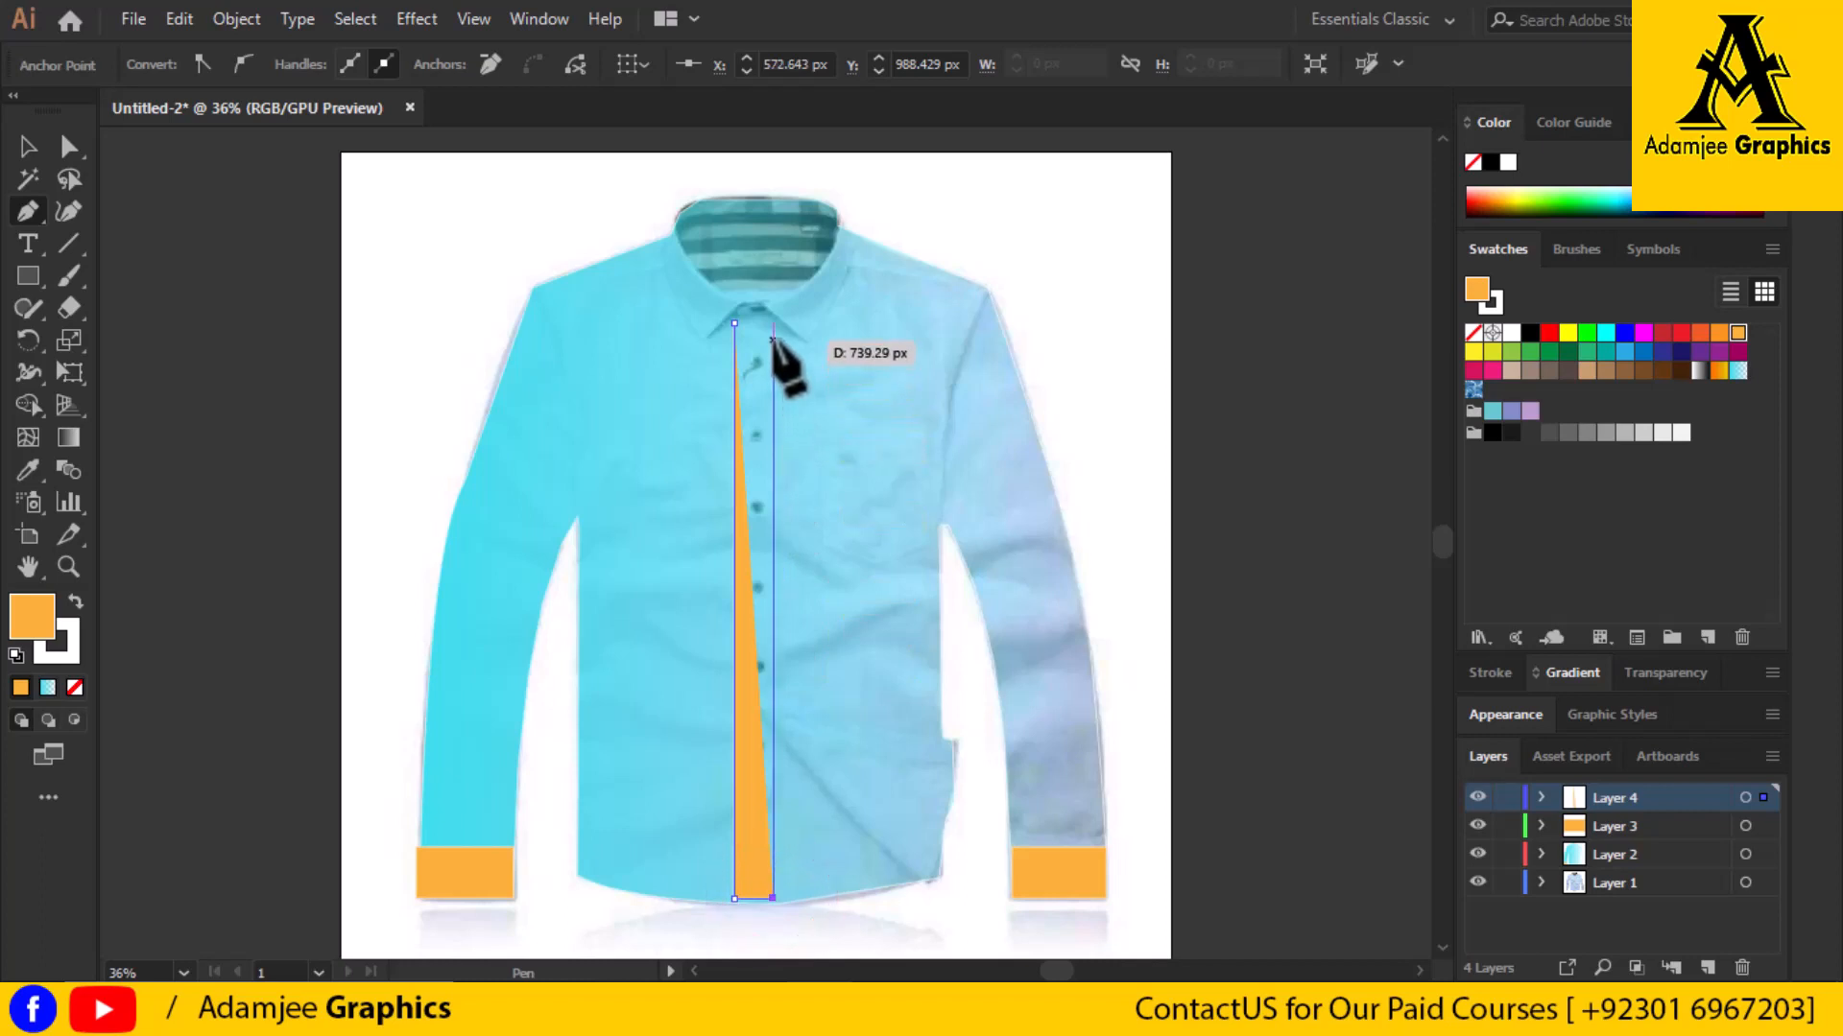
left_click(772, 324)
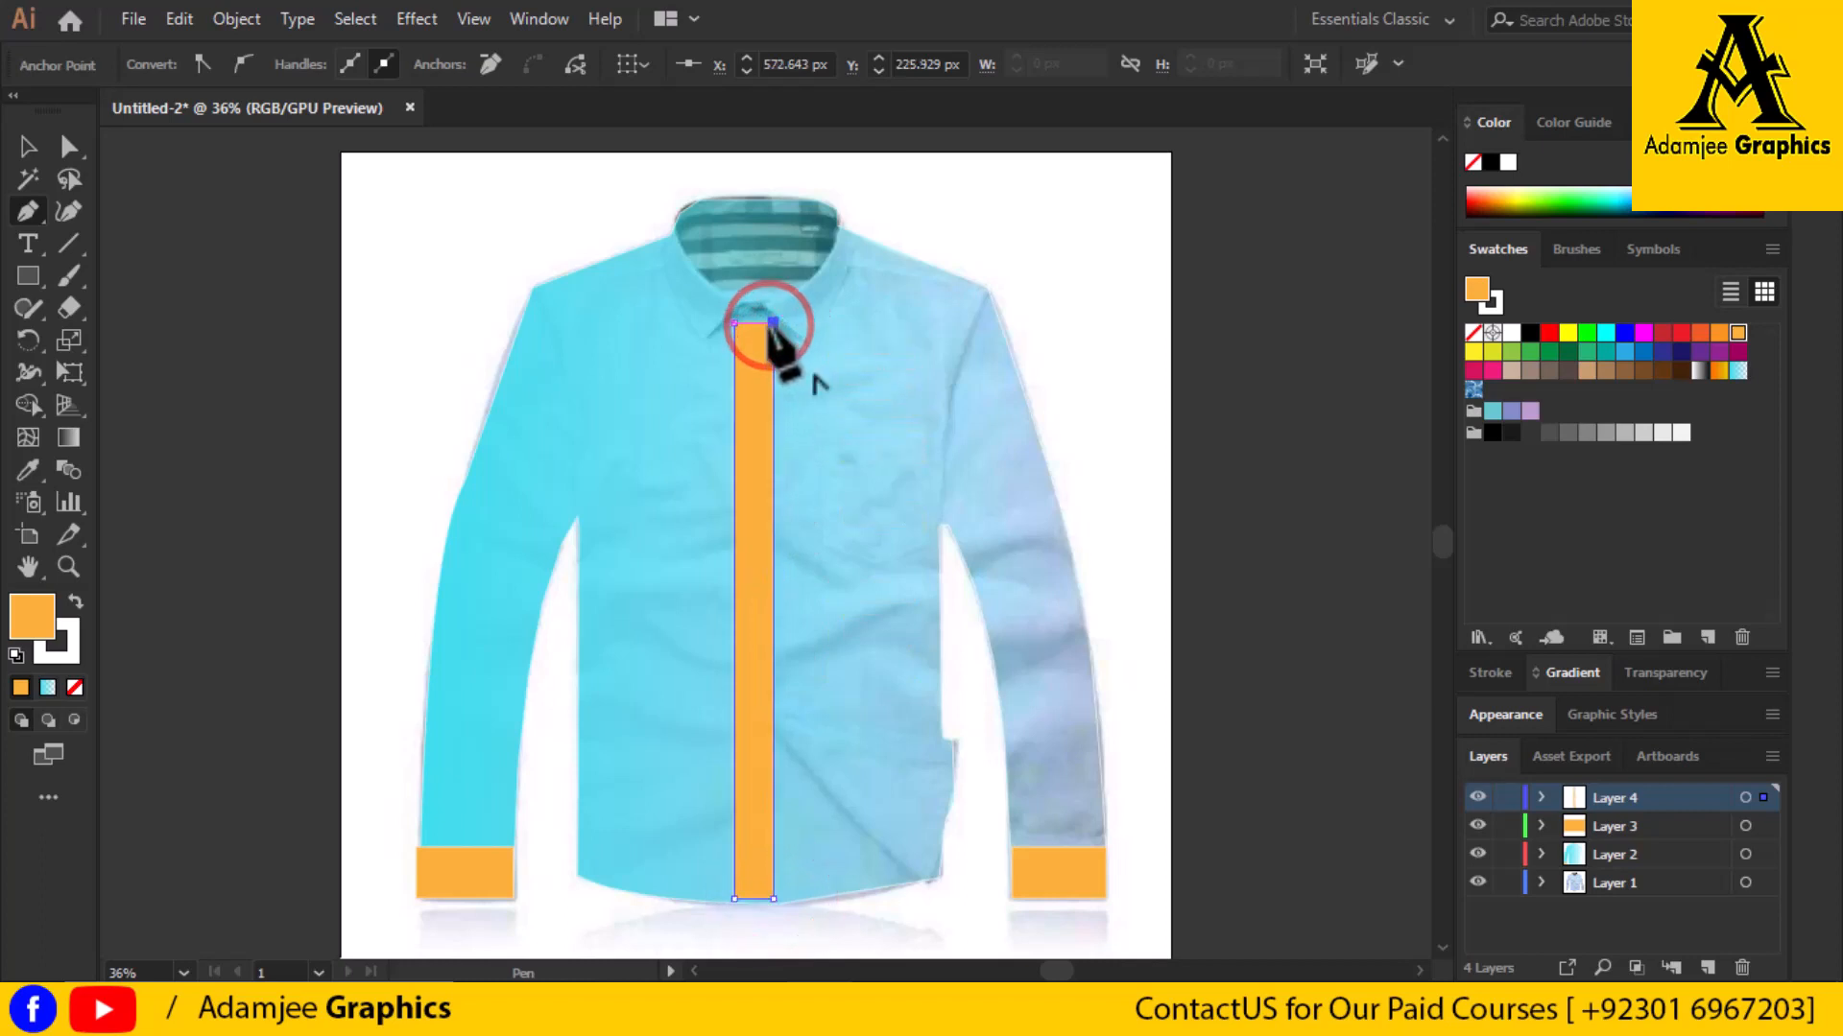
Remove the placket strip's fill, close its path at the starting anchor, and fill it with the light orange swatch
left_click(76, 603)
left_click(76, 603)
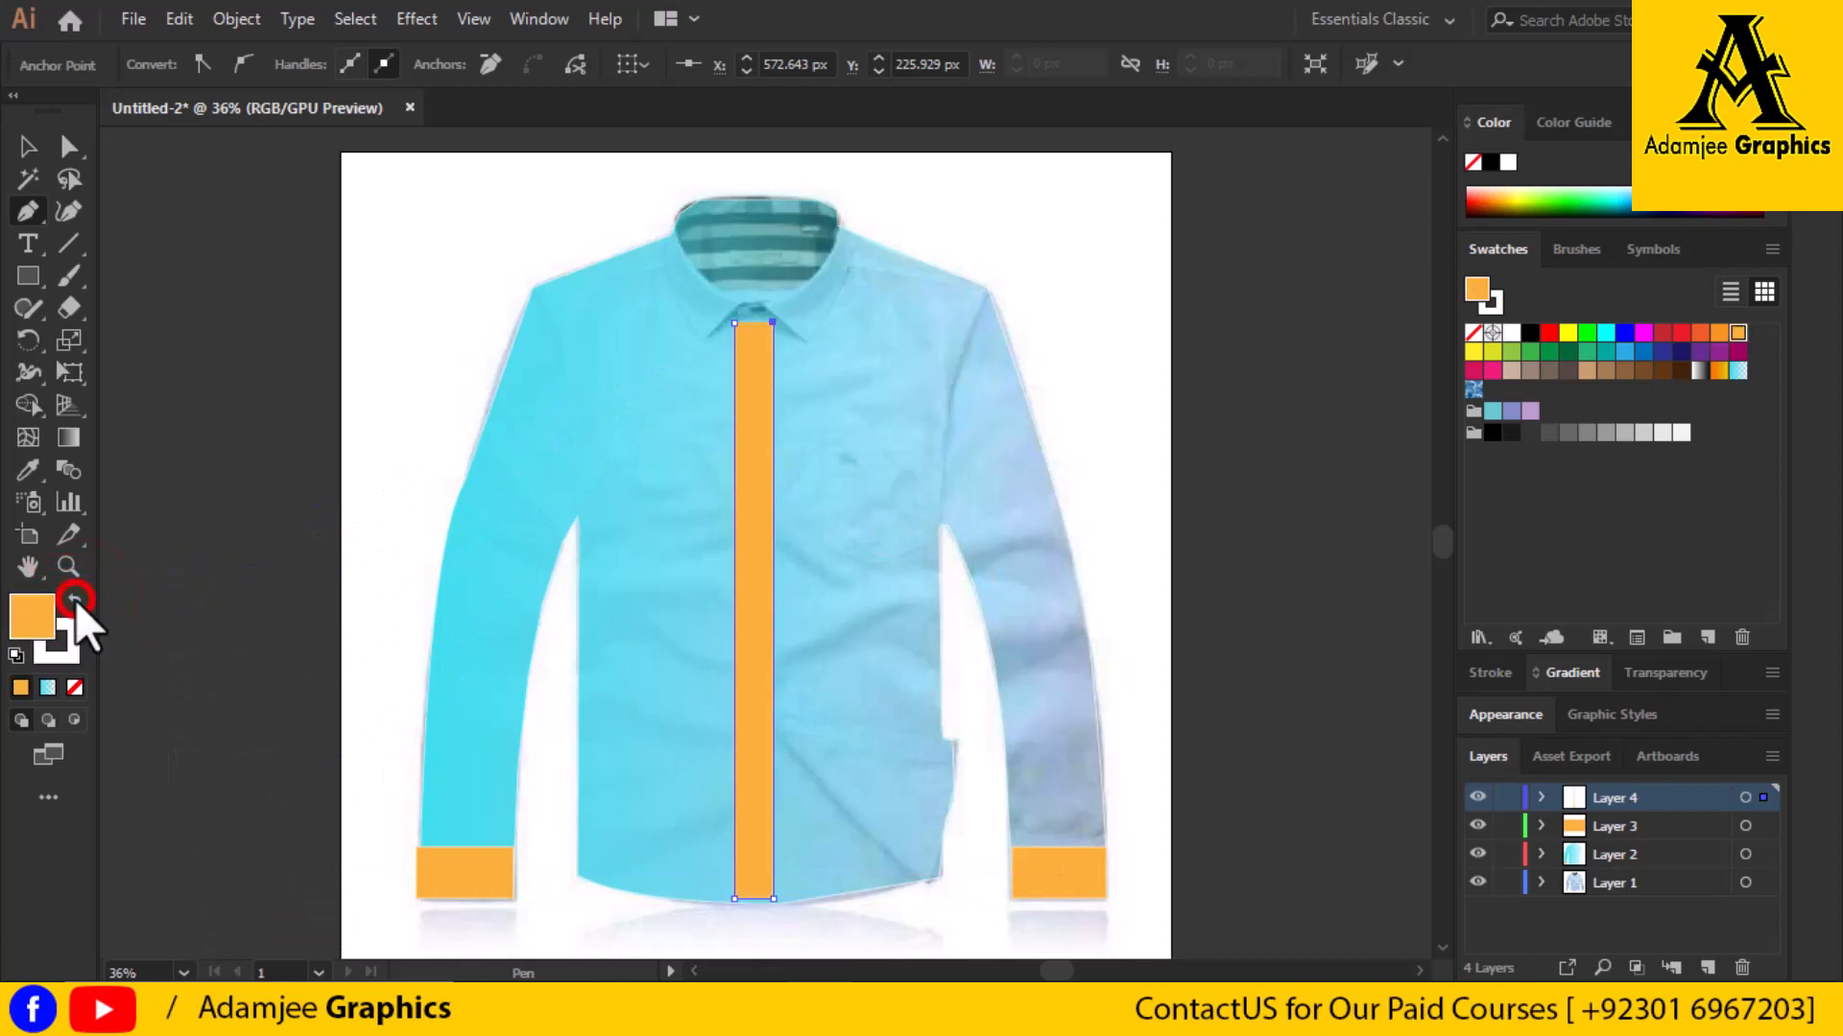
left_click(77, 685)
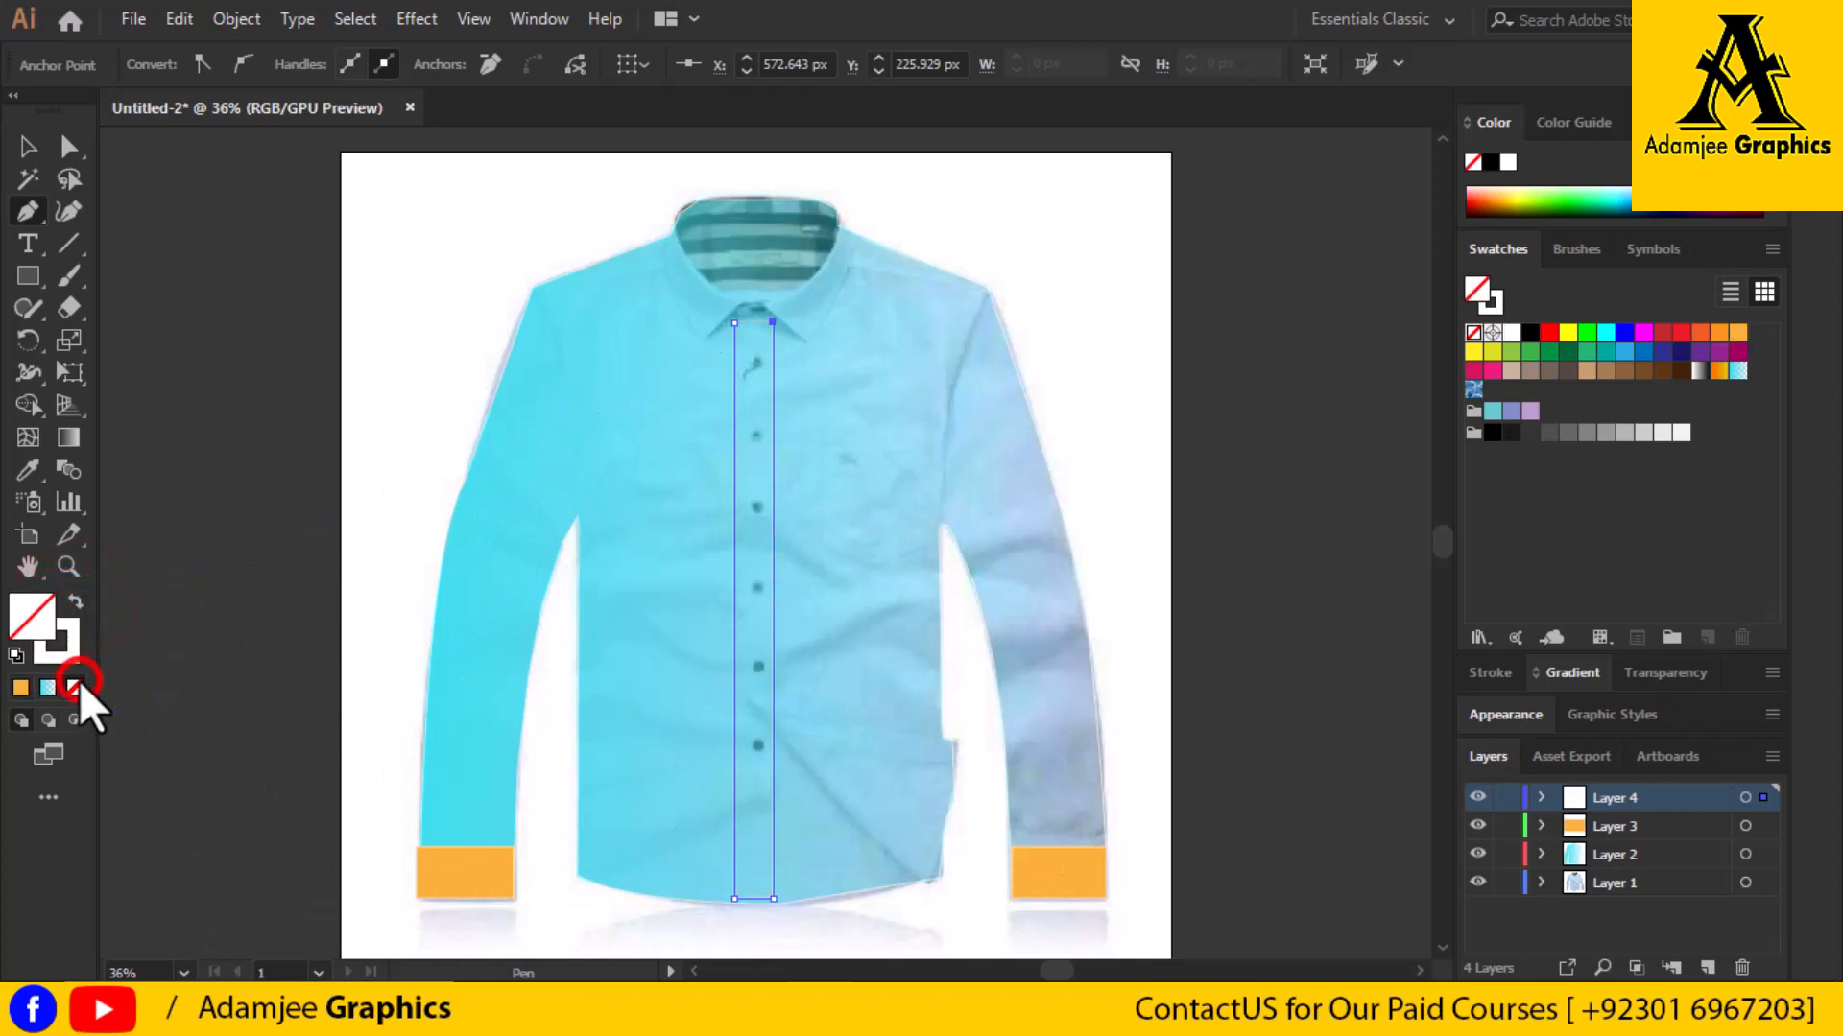
left_click(733, 323)
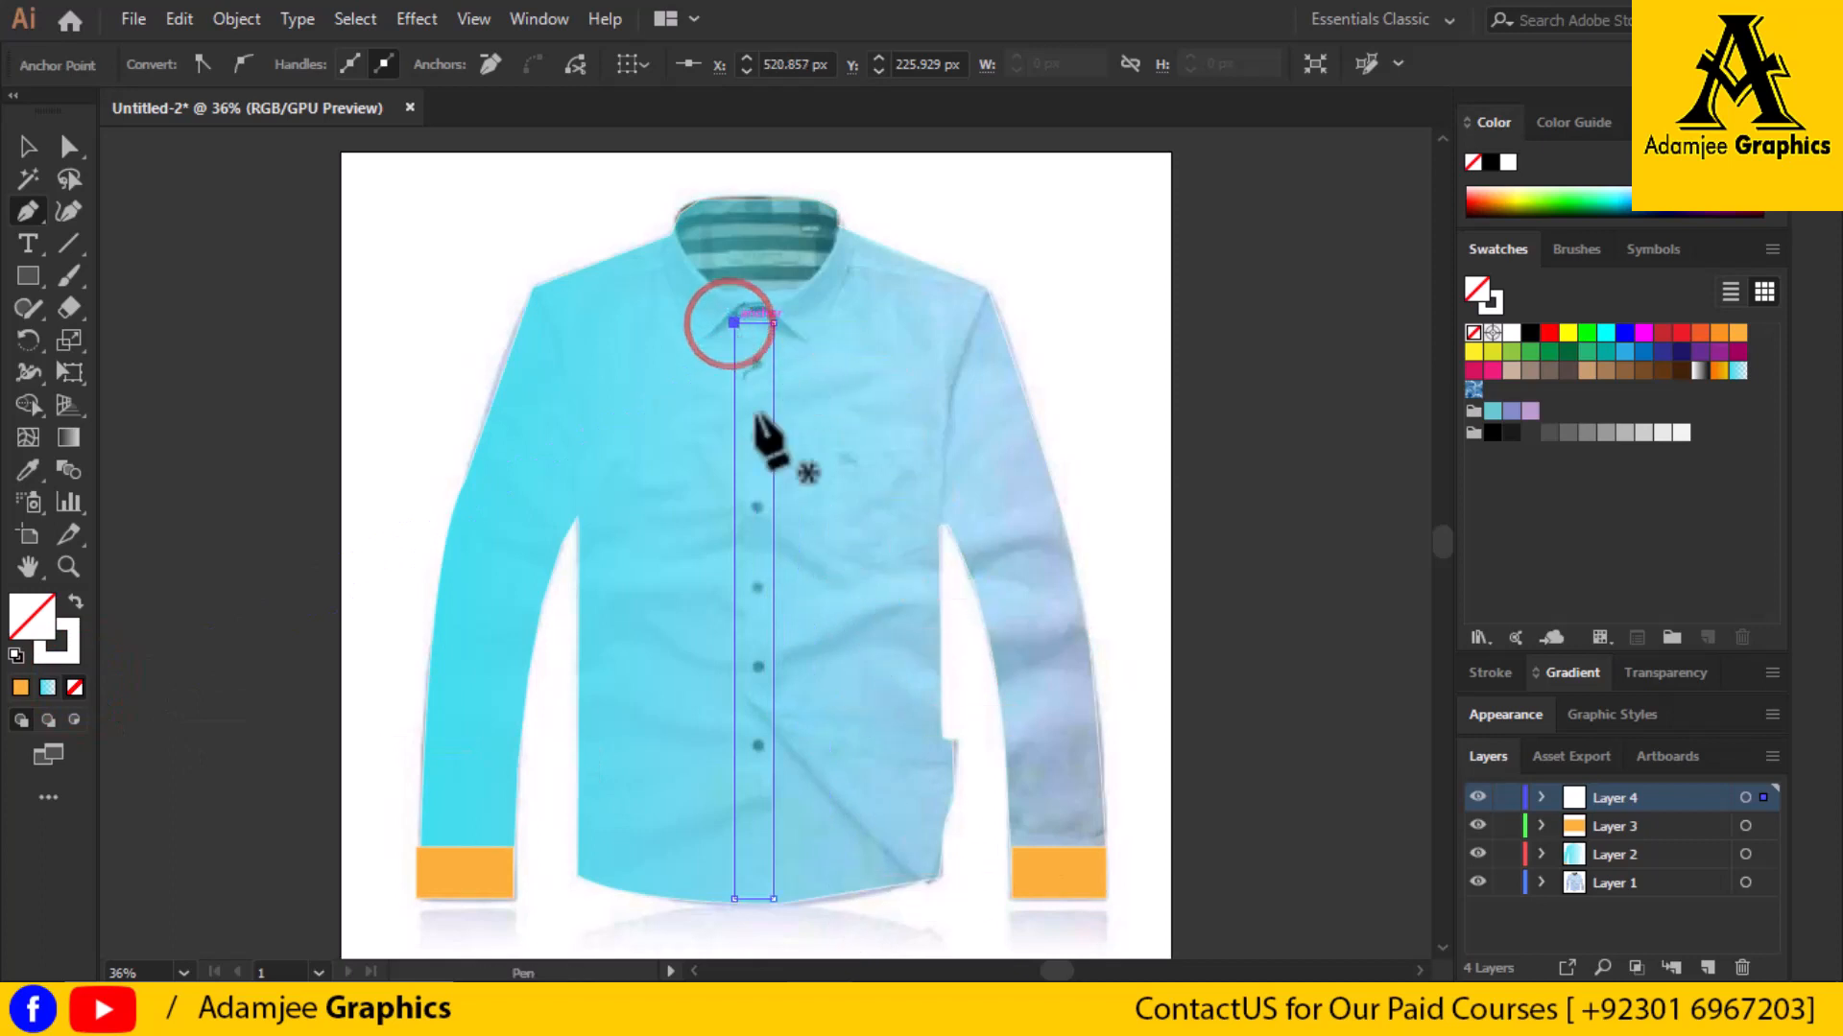
left_click(1738, 332)
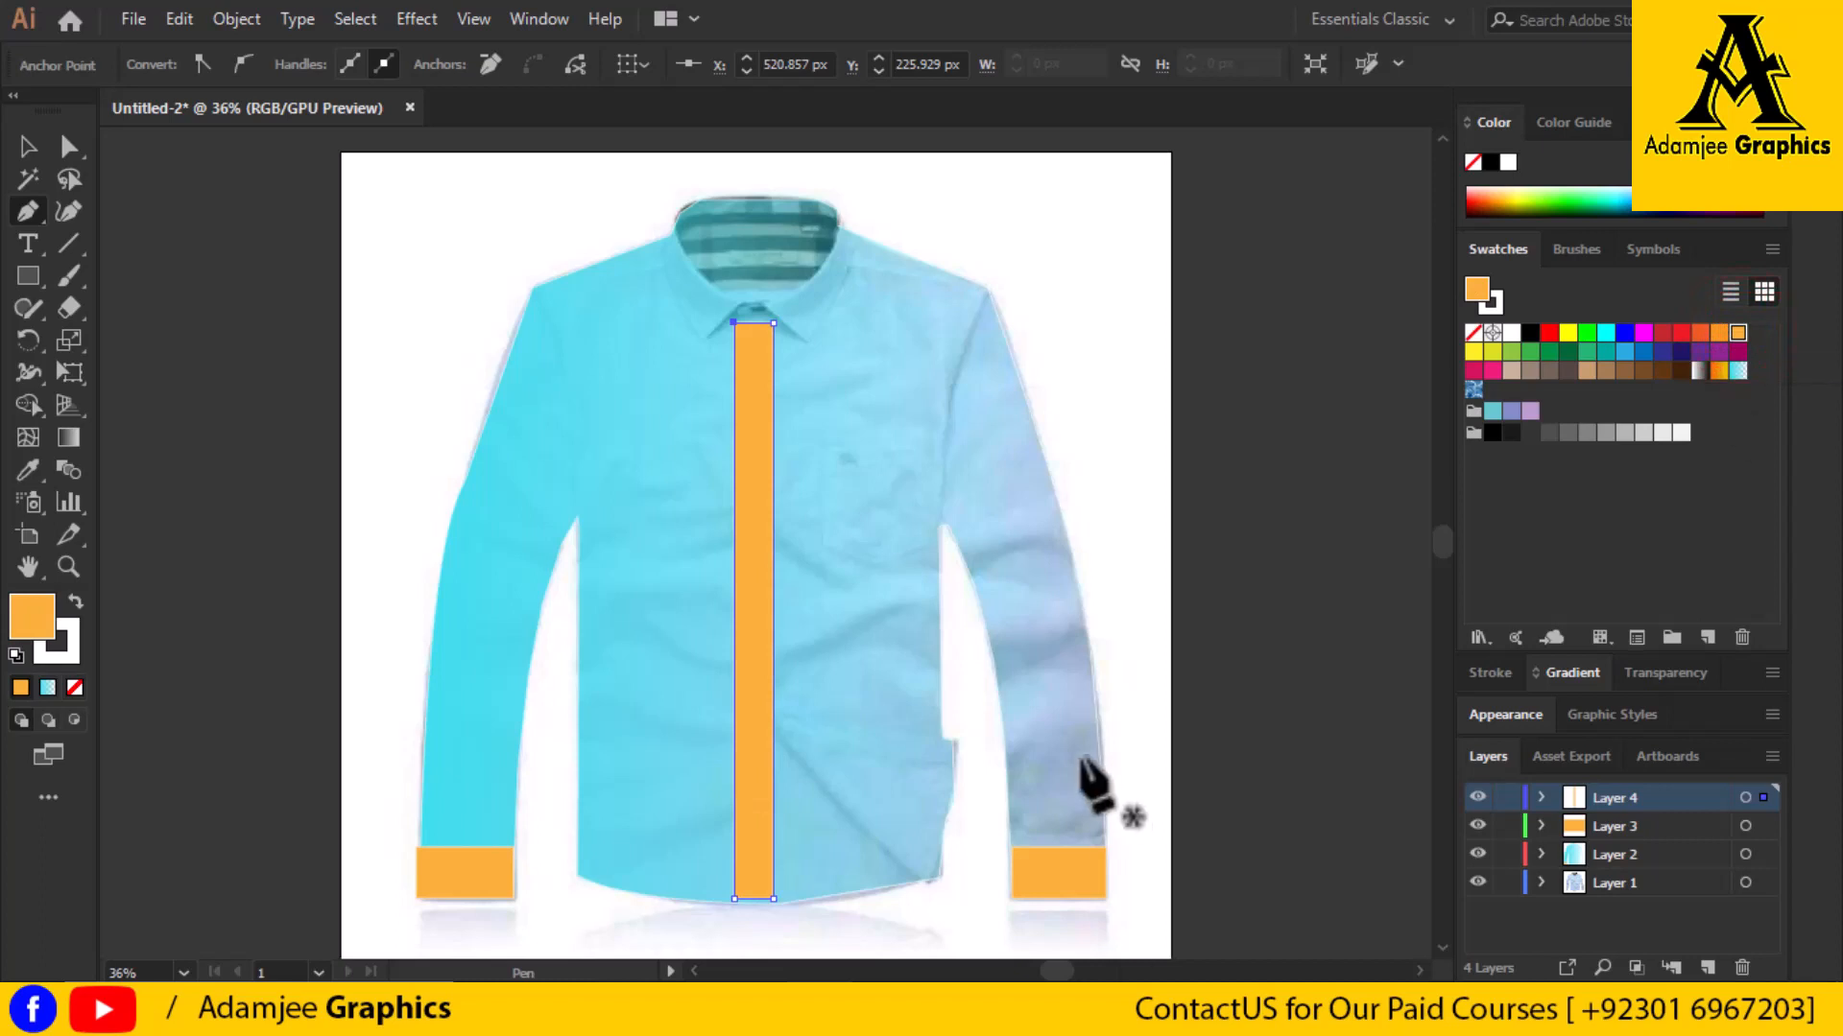
left_click(1407, 459)
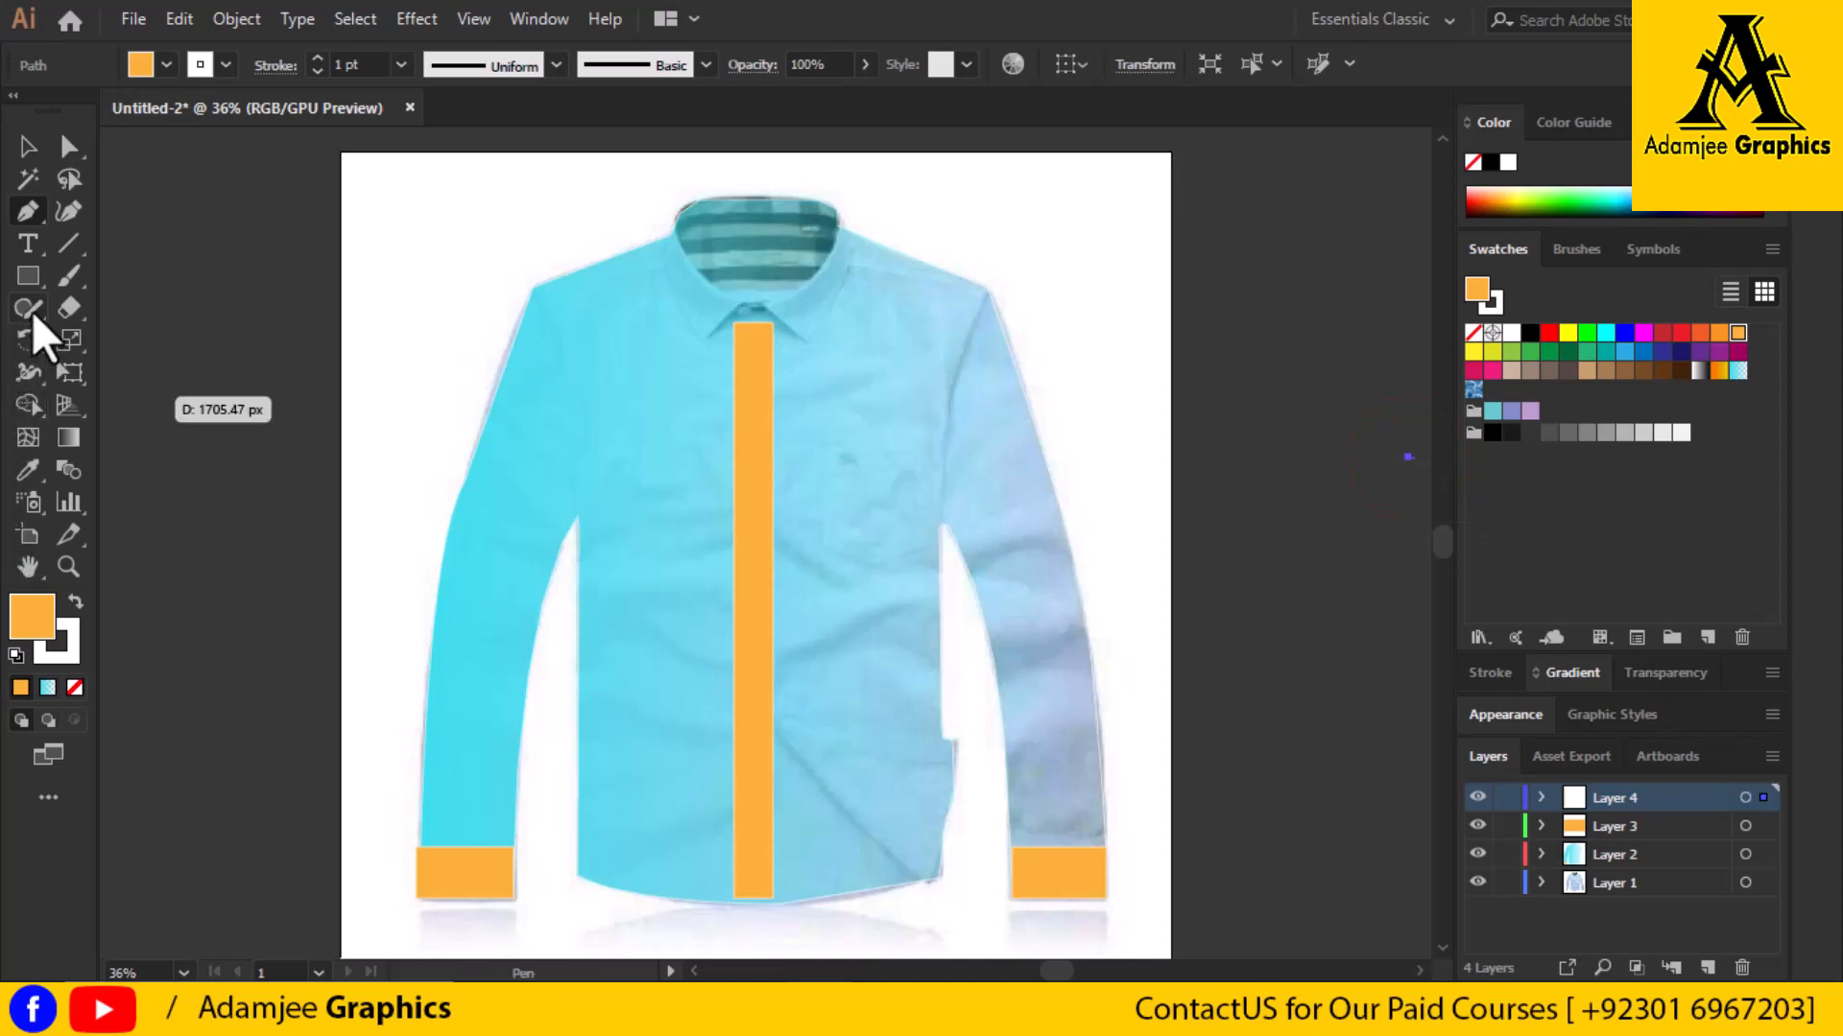
Draw a tiny rounded rectangle on the empty canvas left of the artboard and fill it black
left_click(30, 273)
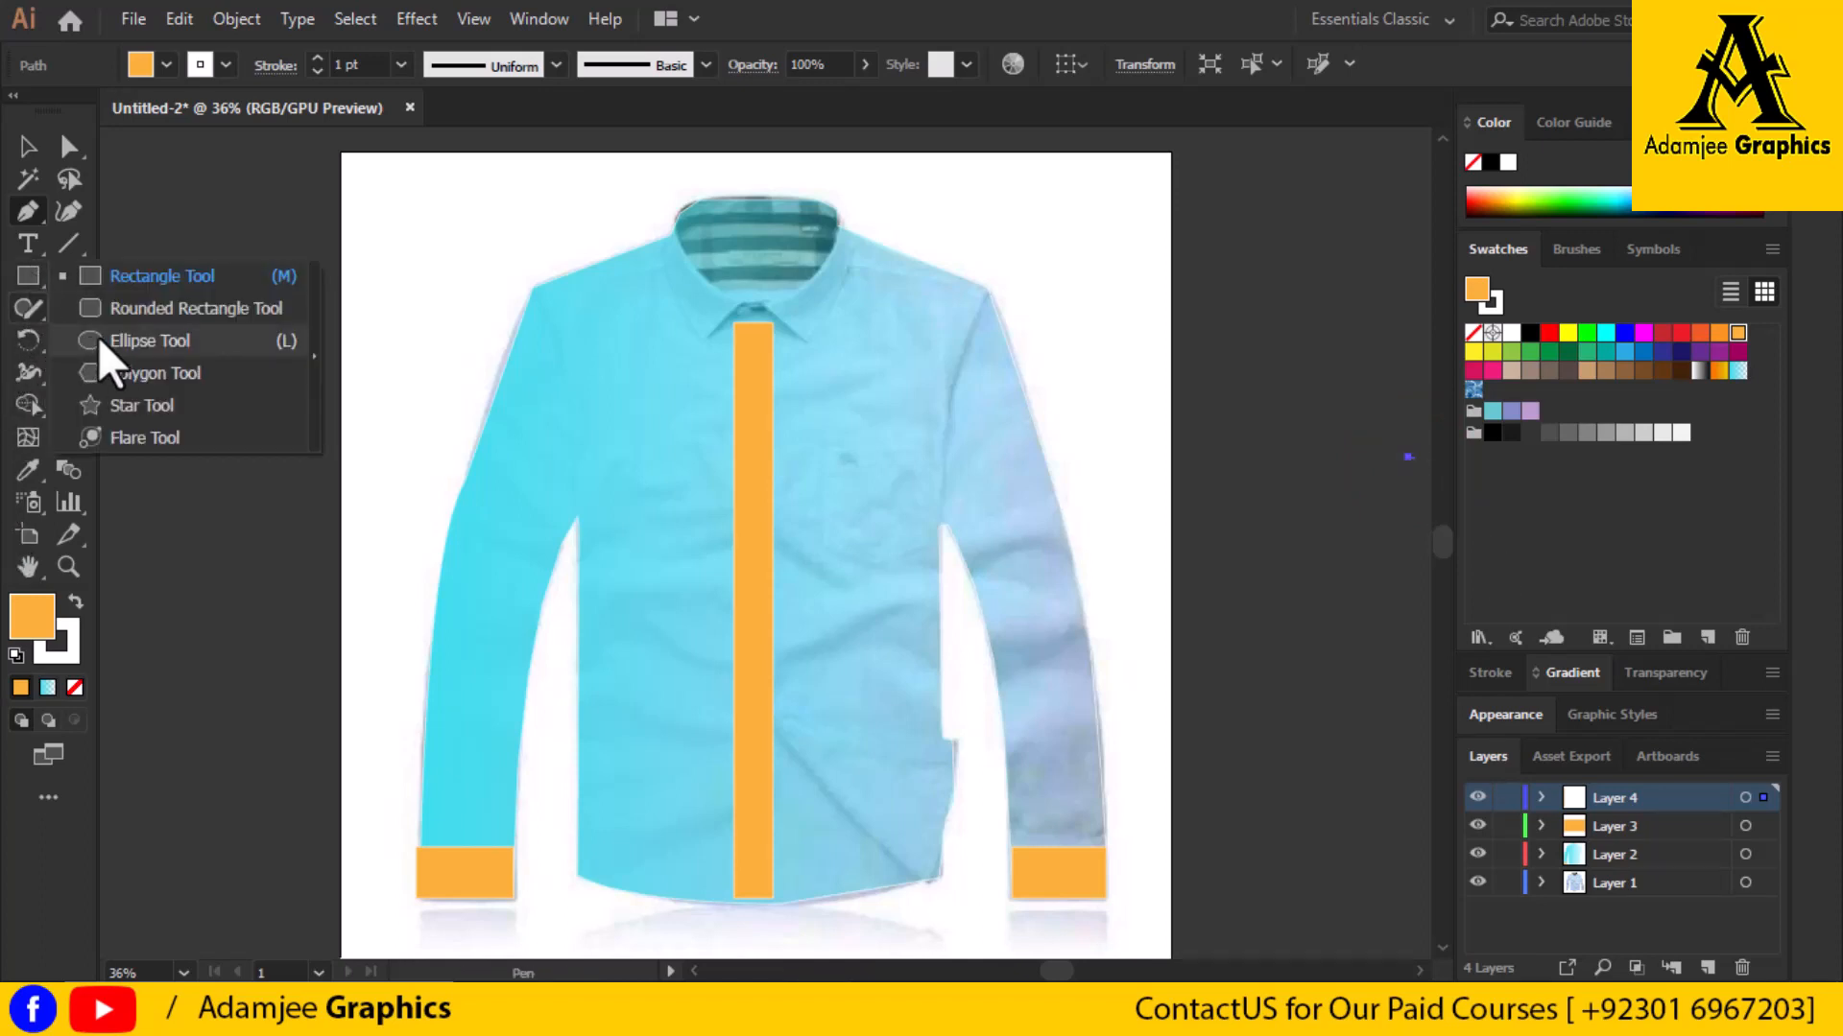
left_click(182, 308)
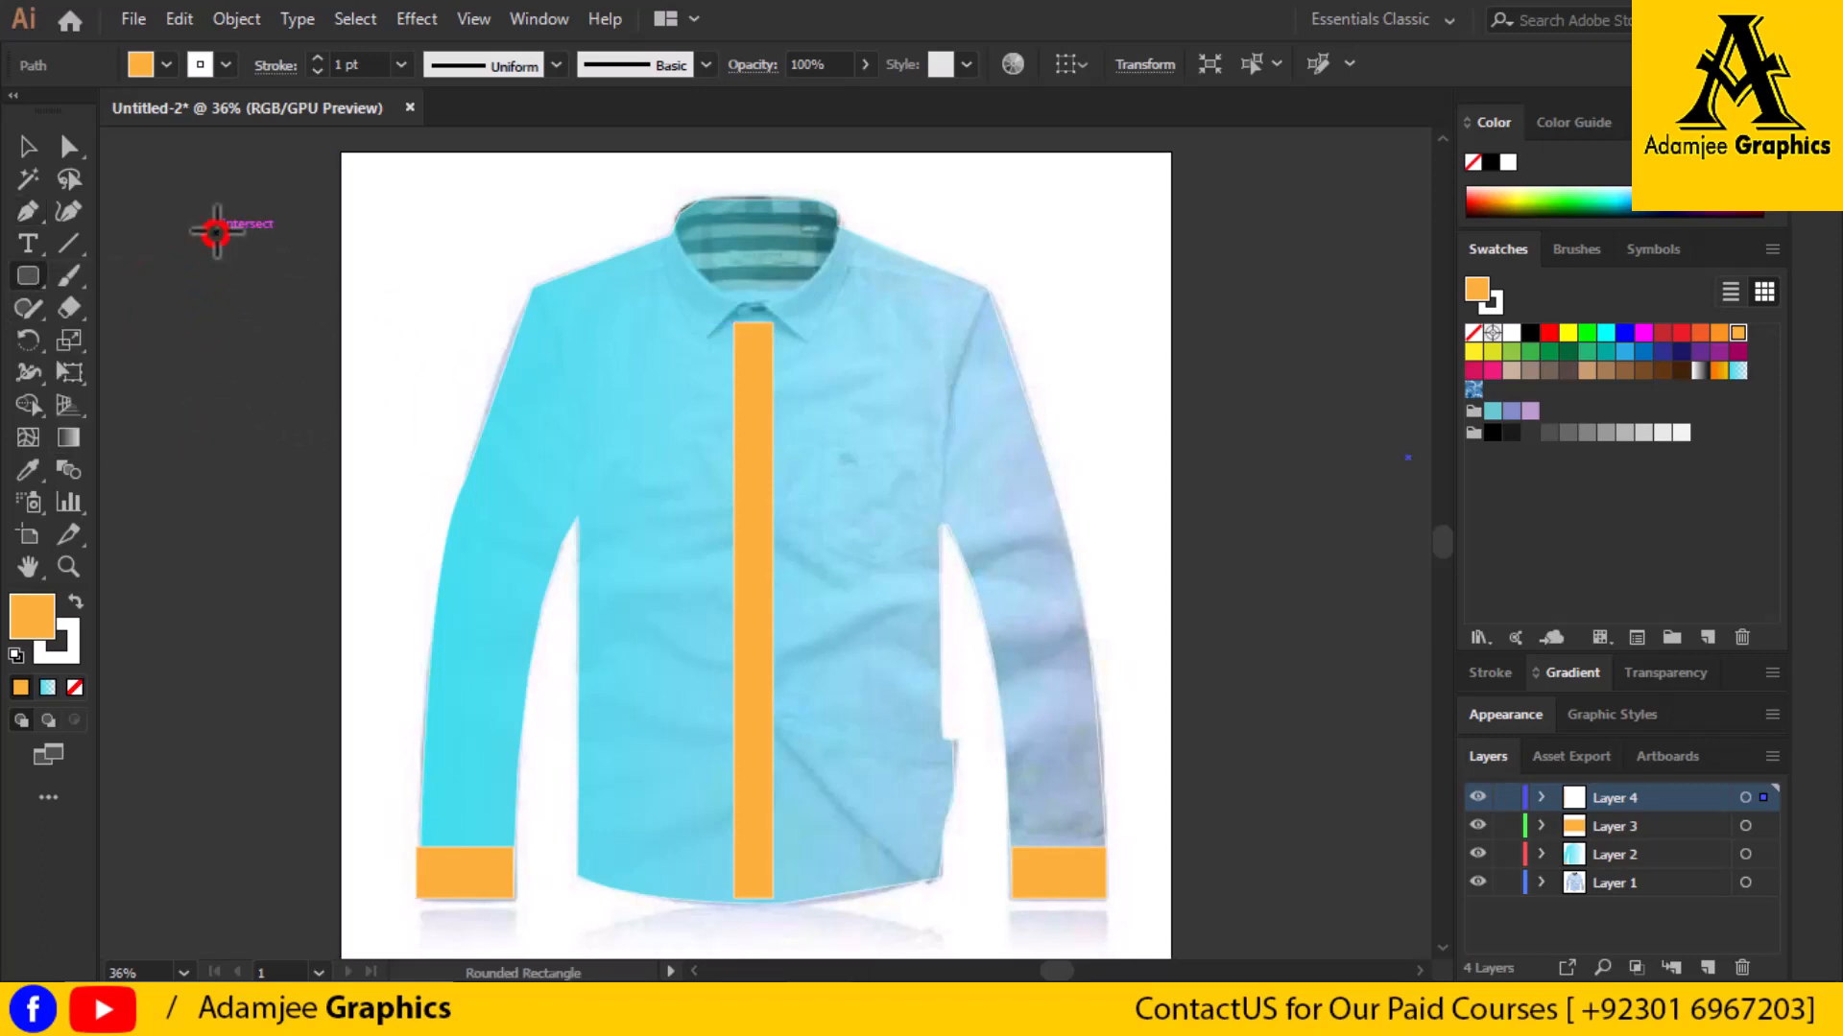
left_click_drag(216, 231, 241, 260)
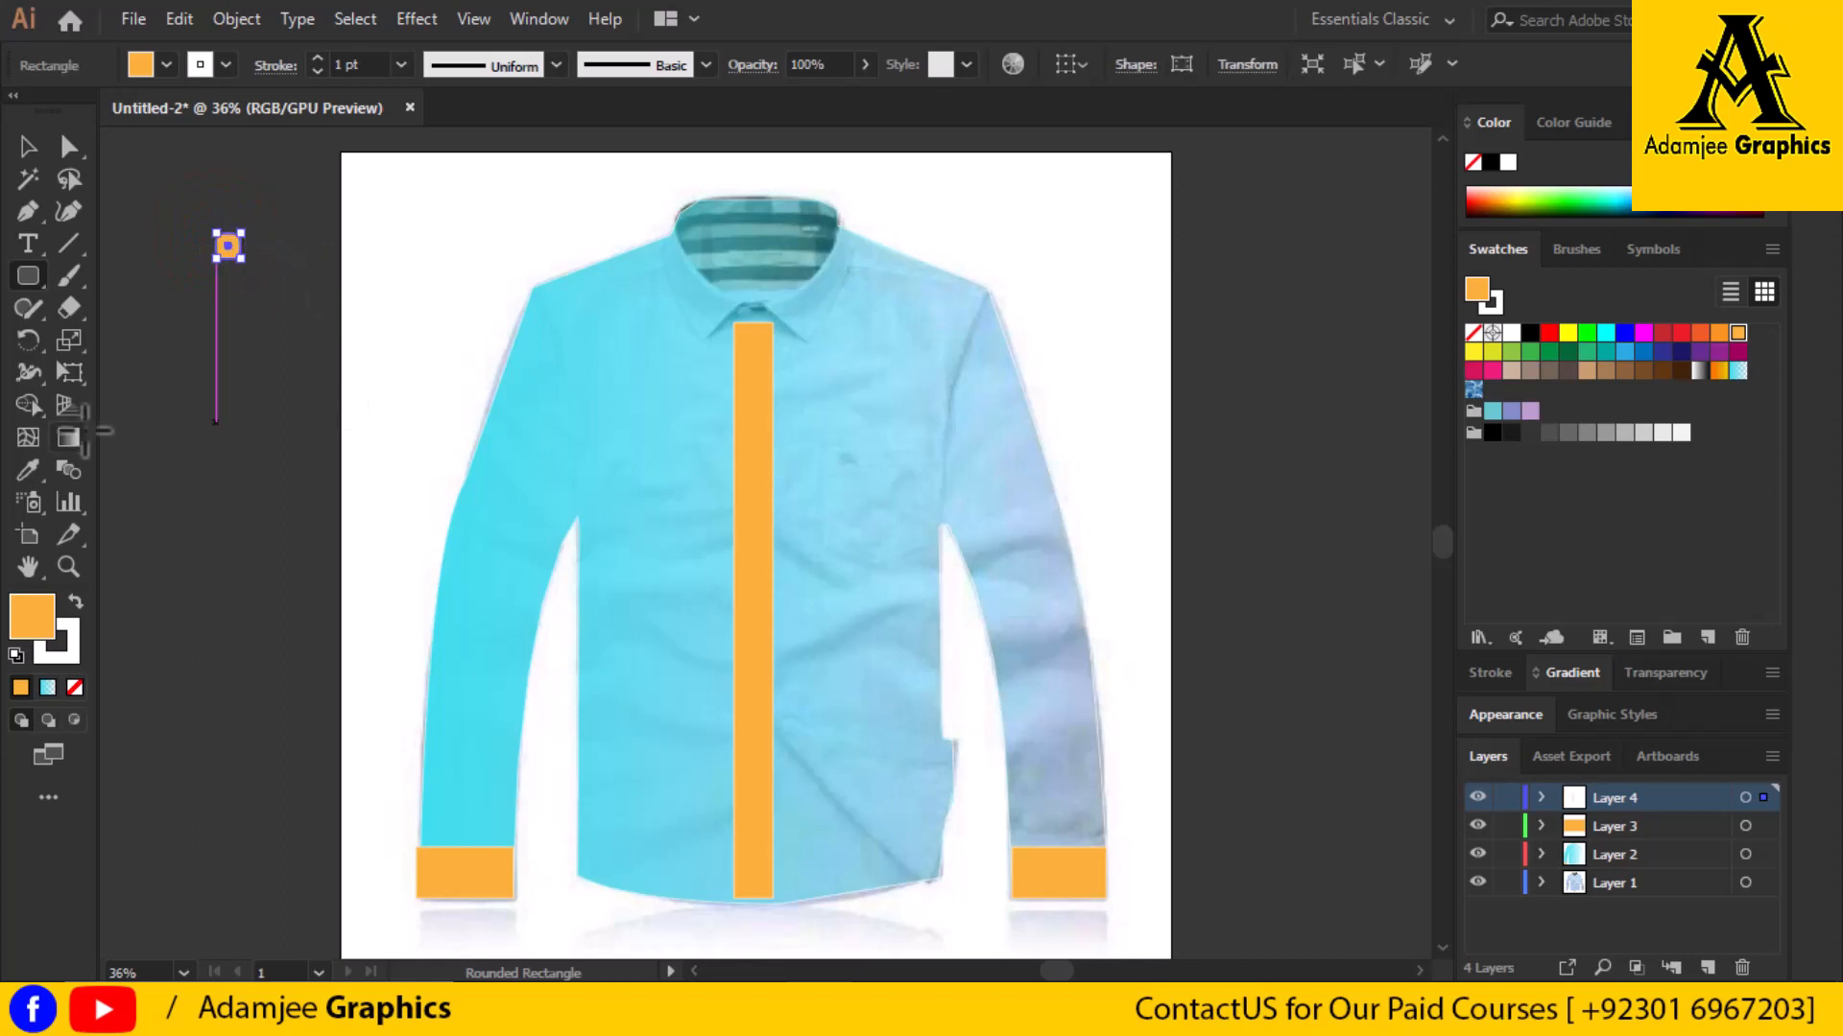
left_click(1529, 333)
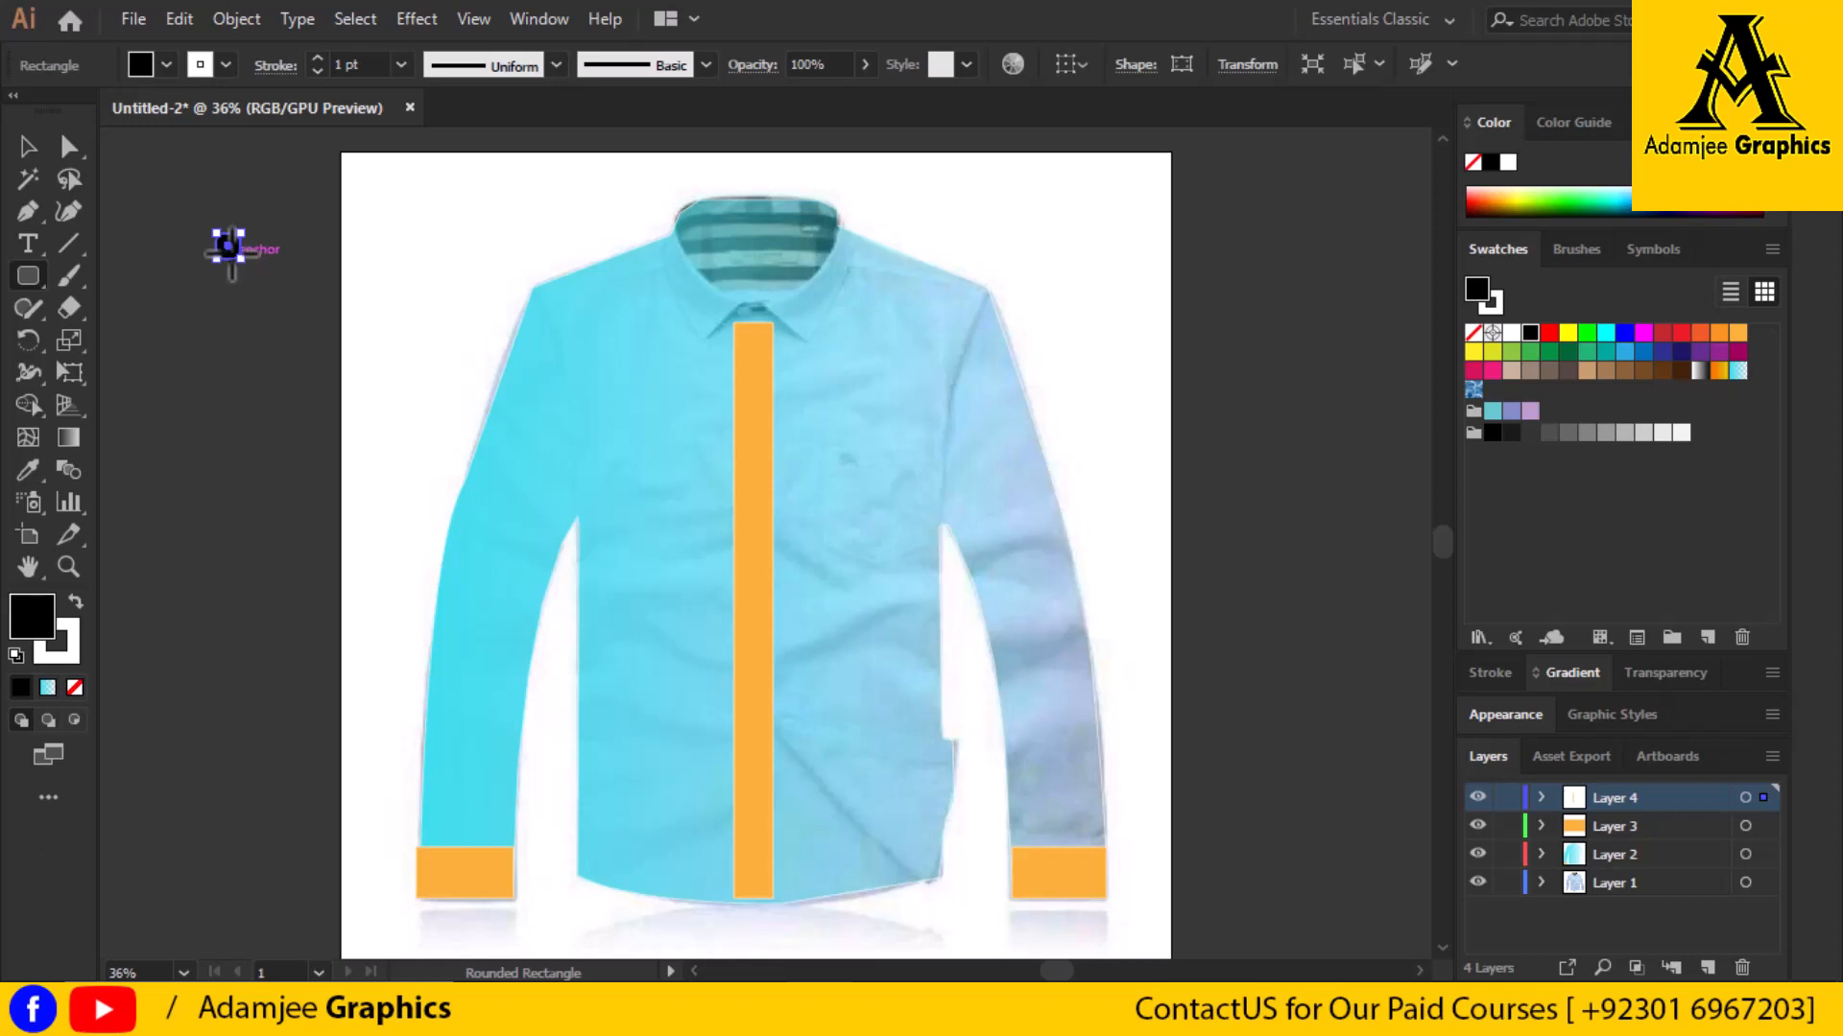
left_click(29, 147)
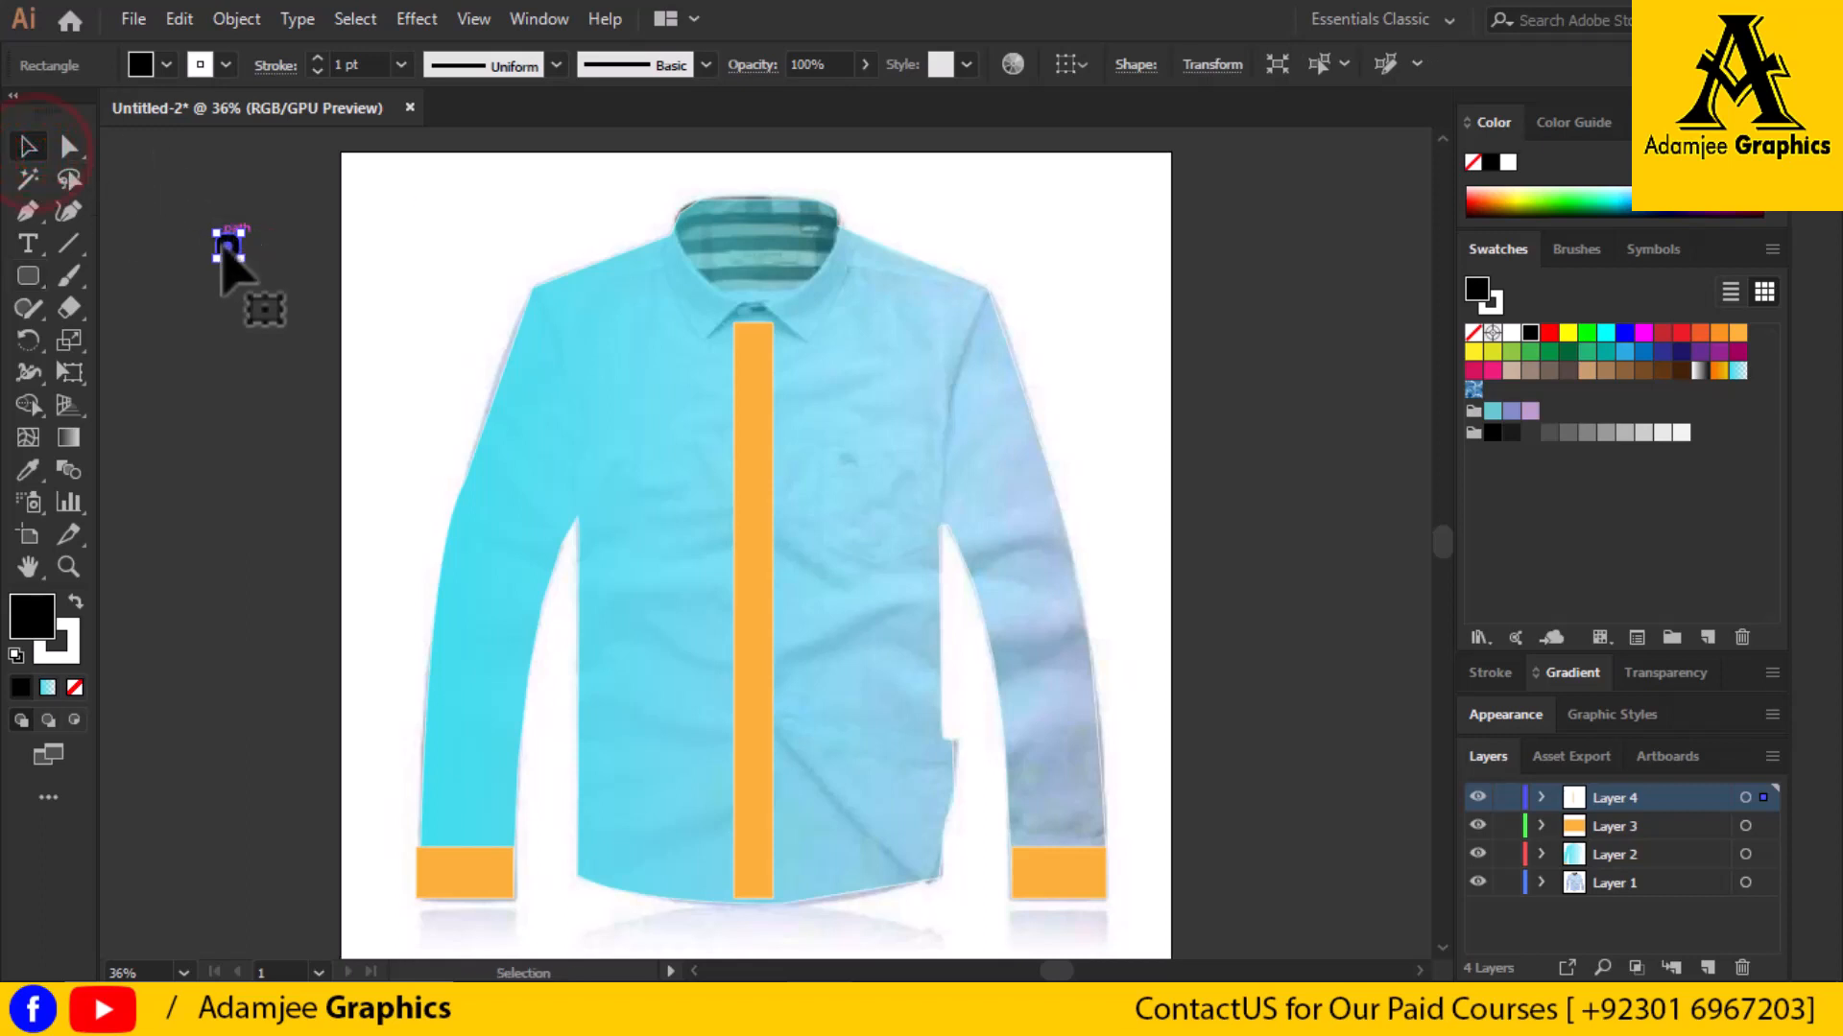
Move the small black rounded rectangle onto the upper end of the orange placket and centre it as the first button
left_click_drag(227, 246, 756, 364)
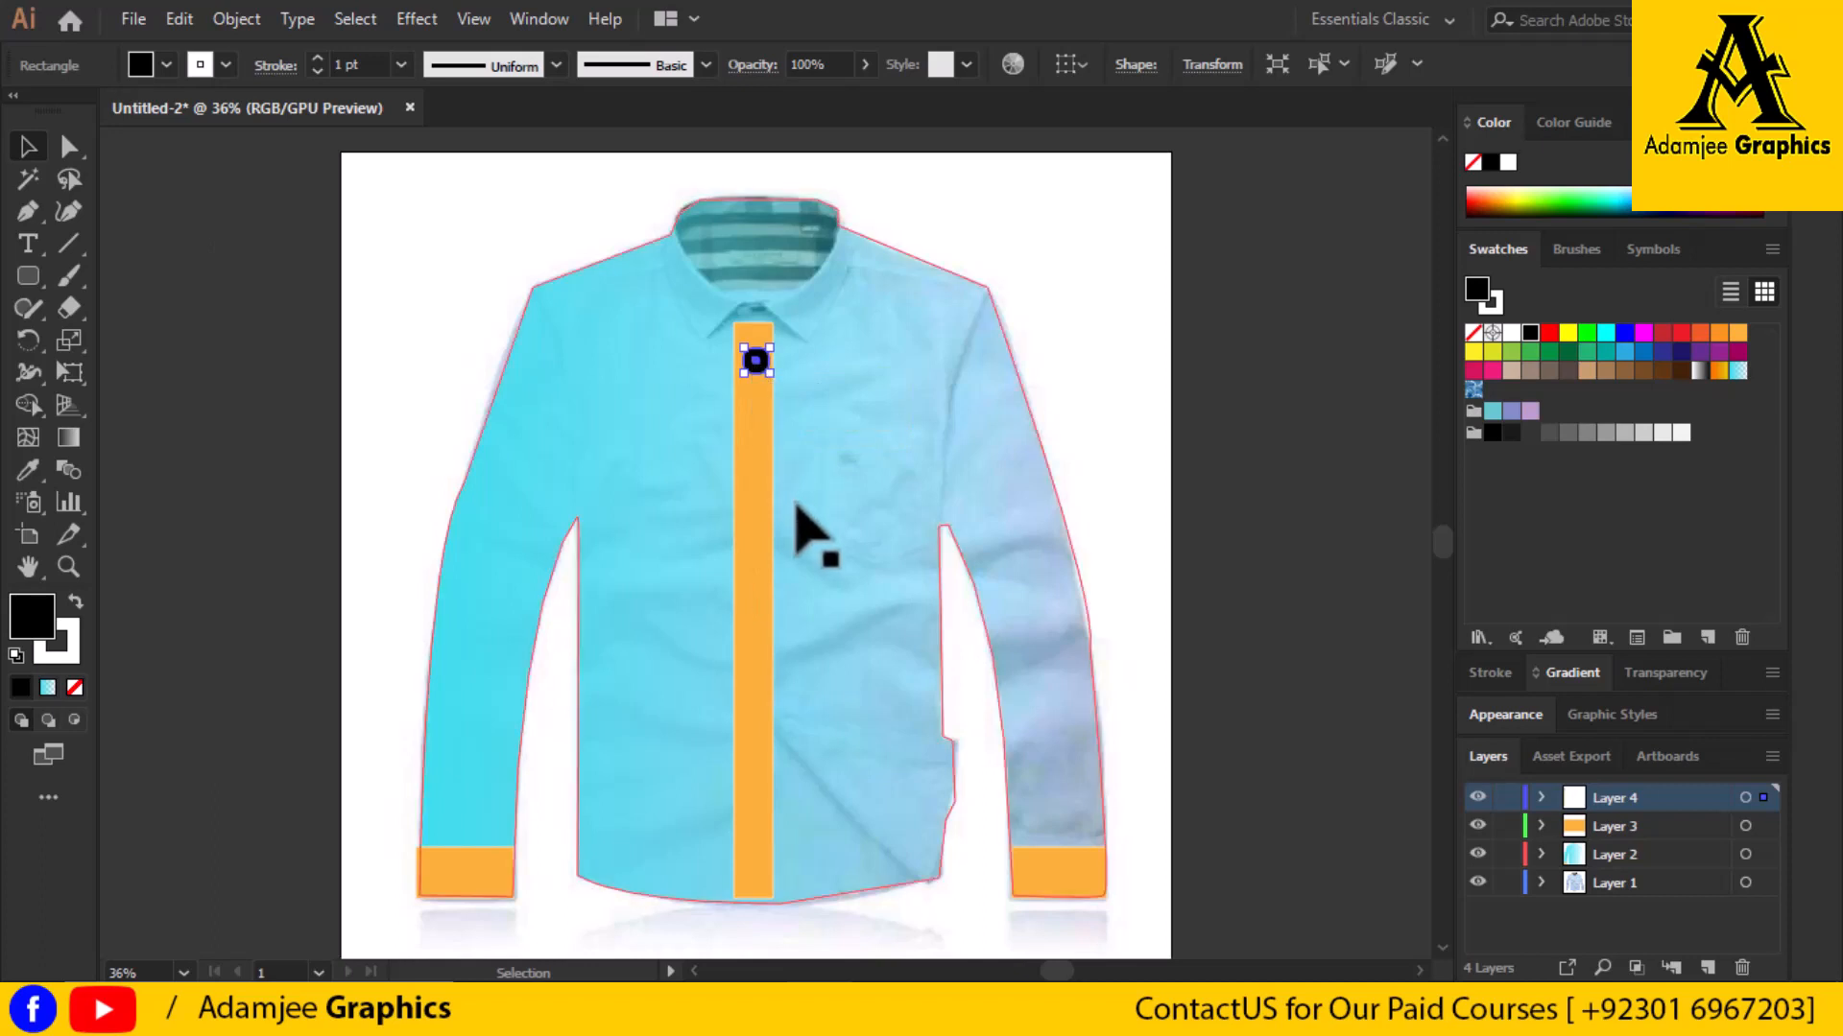
left_click(758, 365, "ctrl")
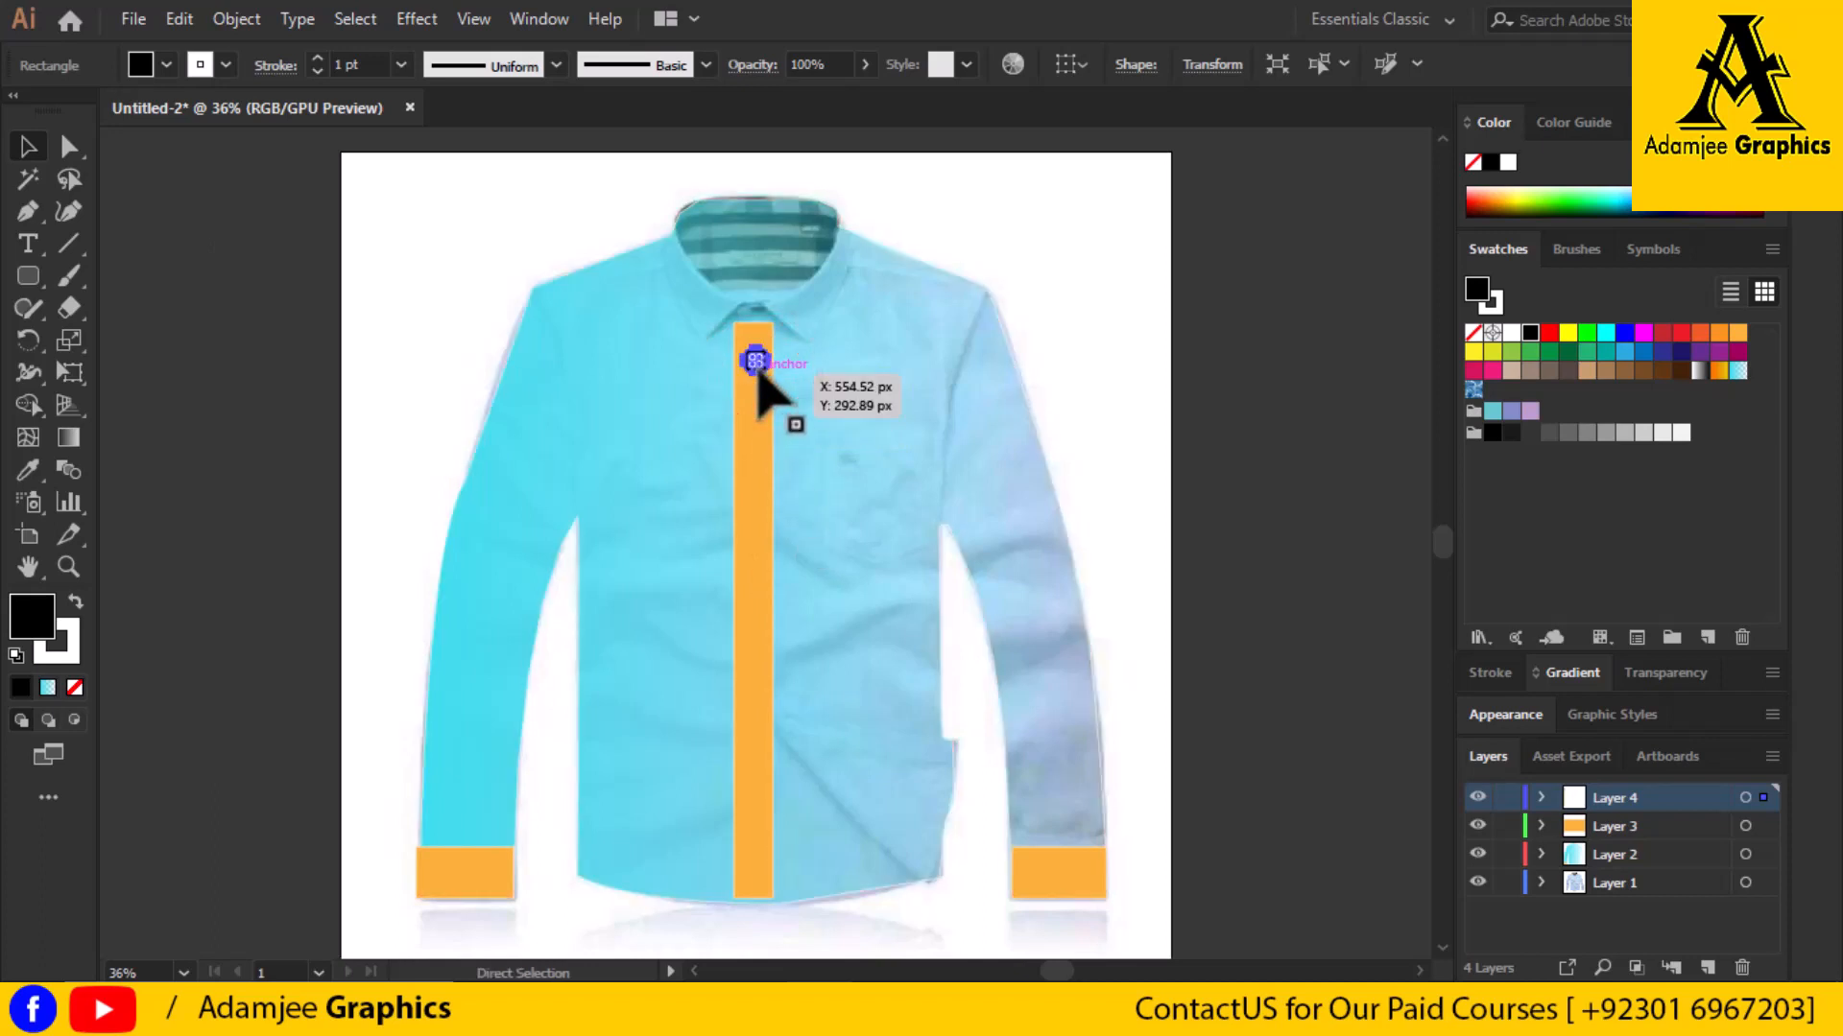
left_click(750, 513, "ctrl")
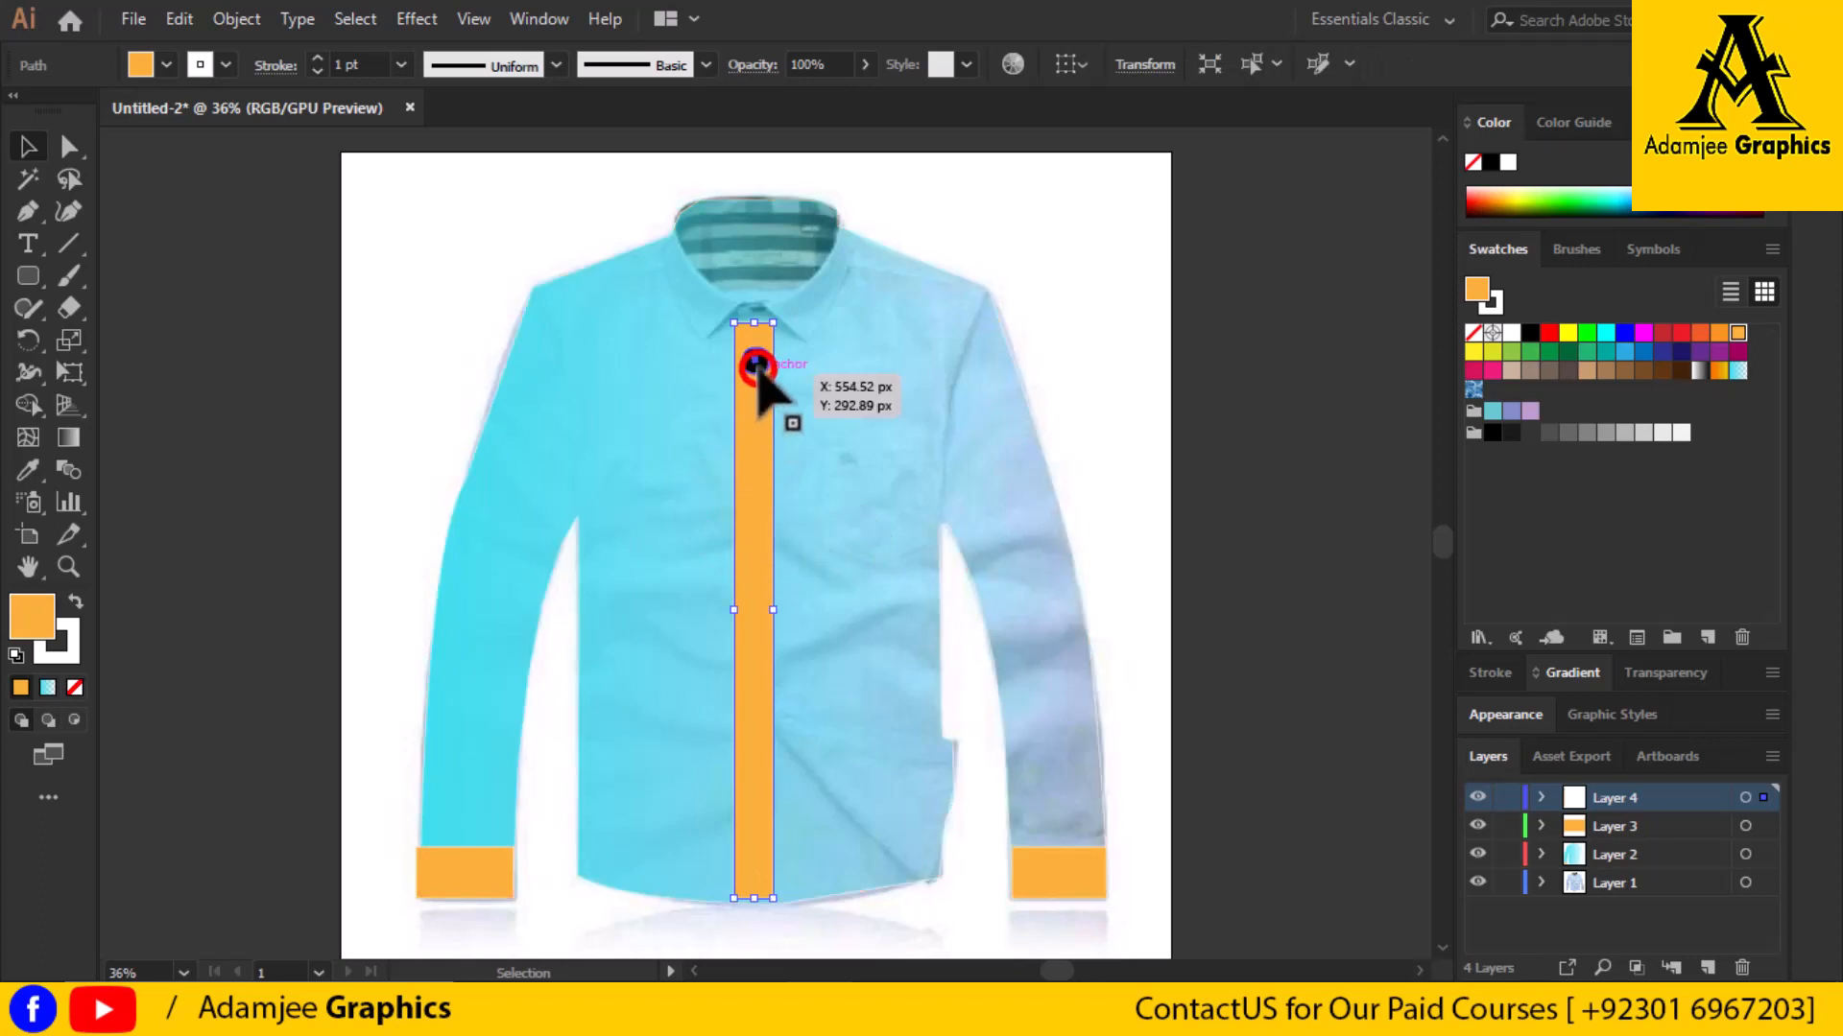
mouse_move(756, 367)
left_mouse_down()
mouse_move(754, 465)
mouse_move(754, 361)
left_mouse_up()
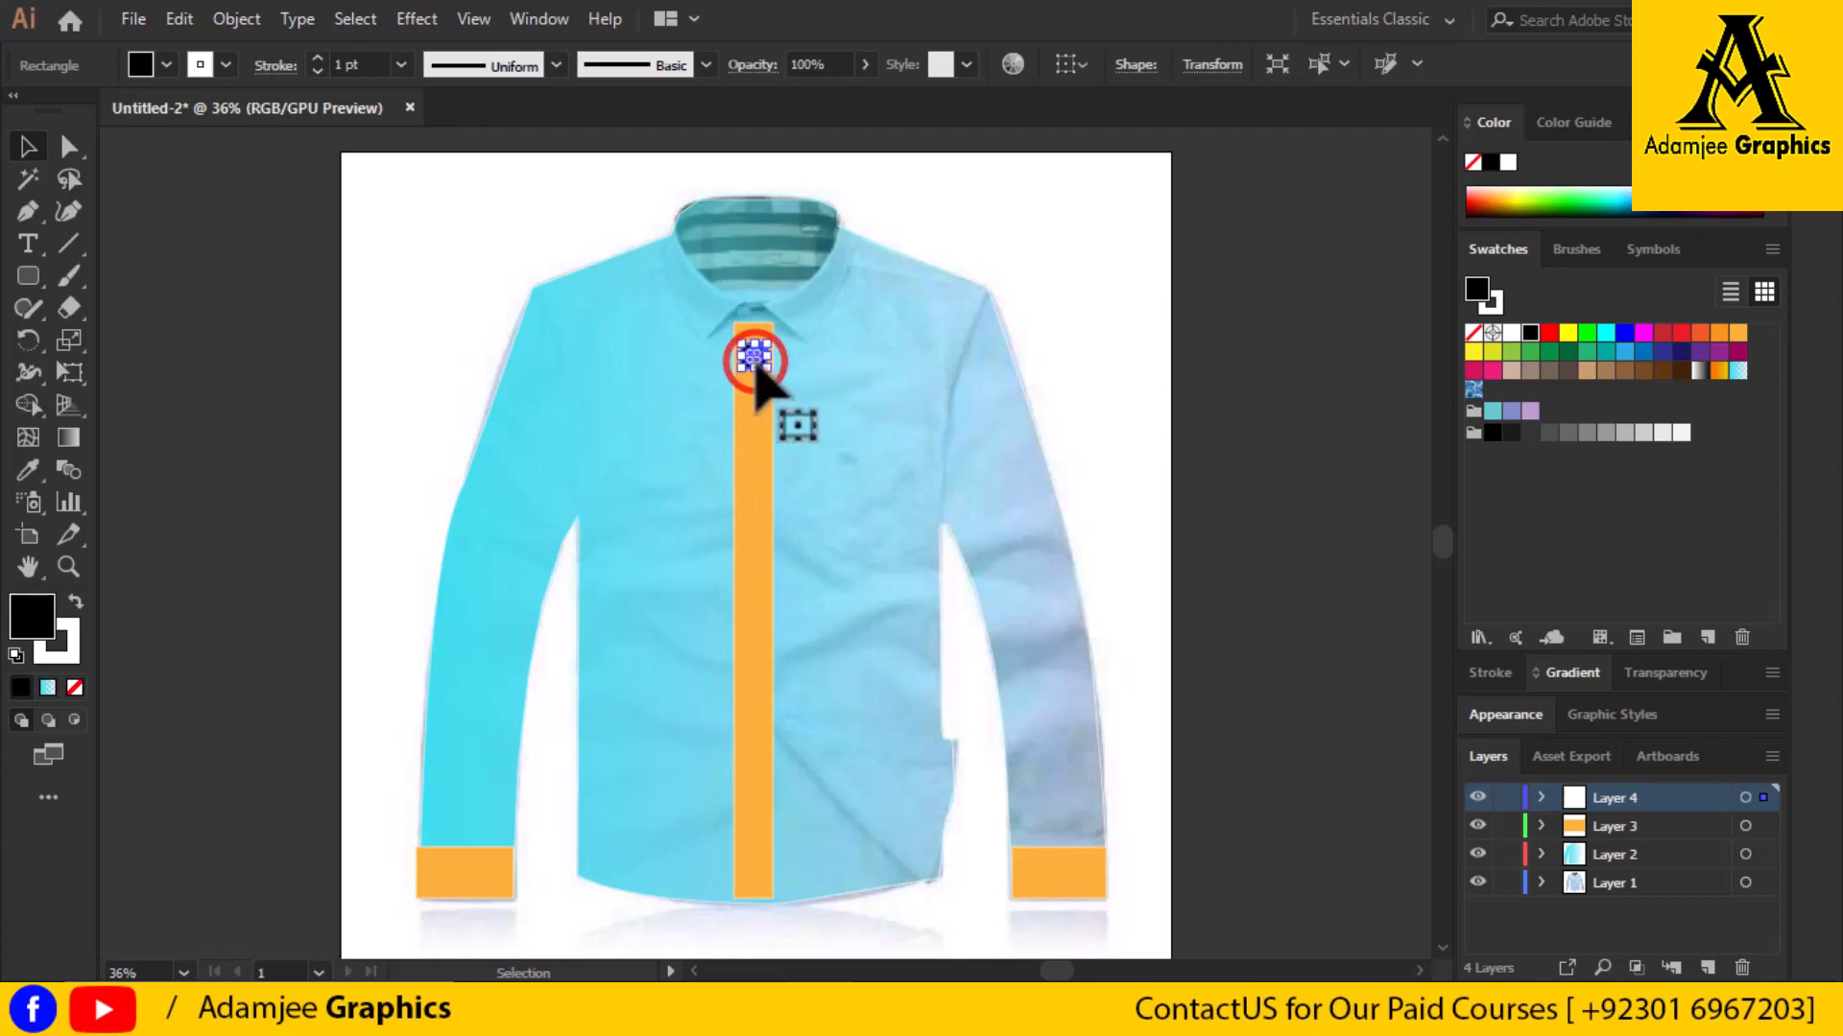
Copy the first button and place a duplicate below it on the placket, in line with the original
key("ctrl+c")
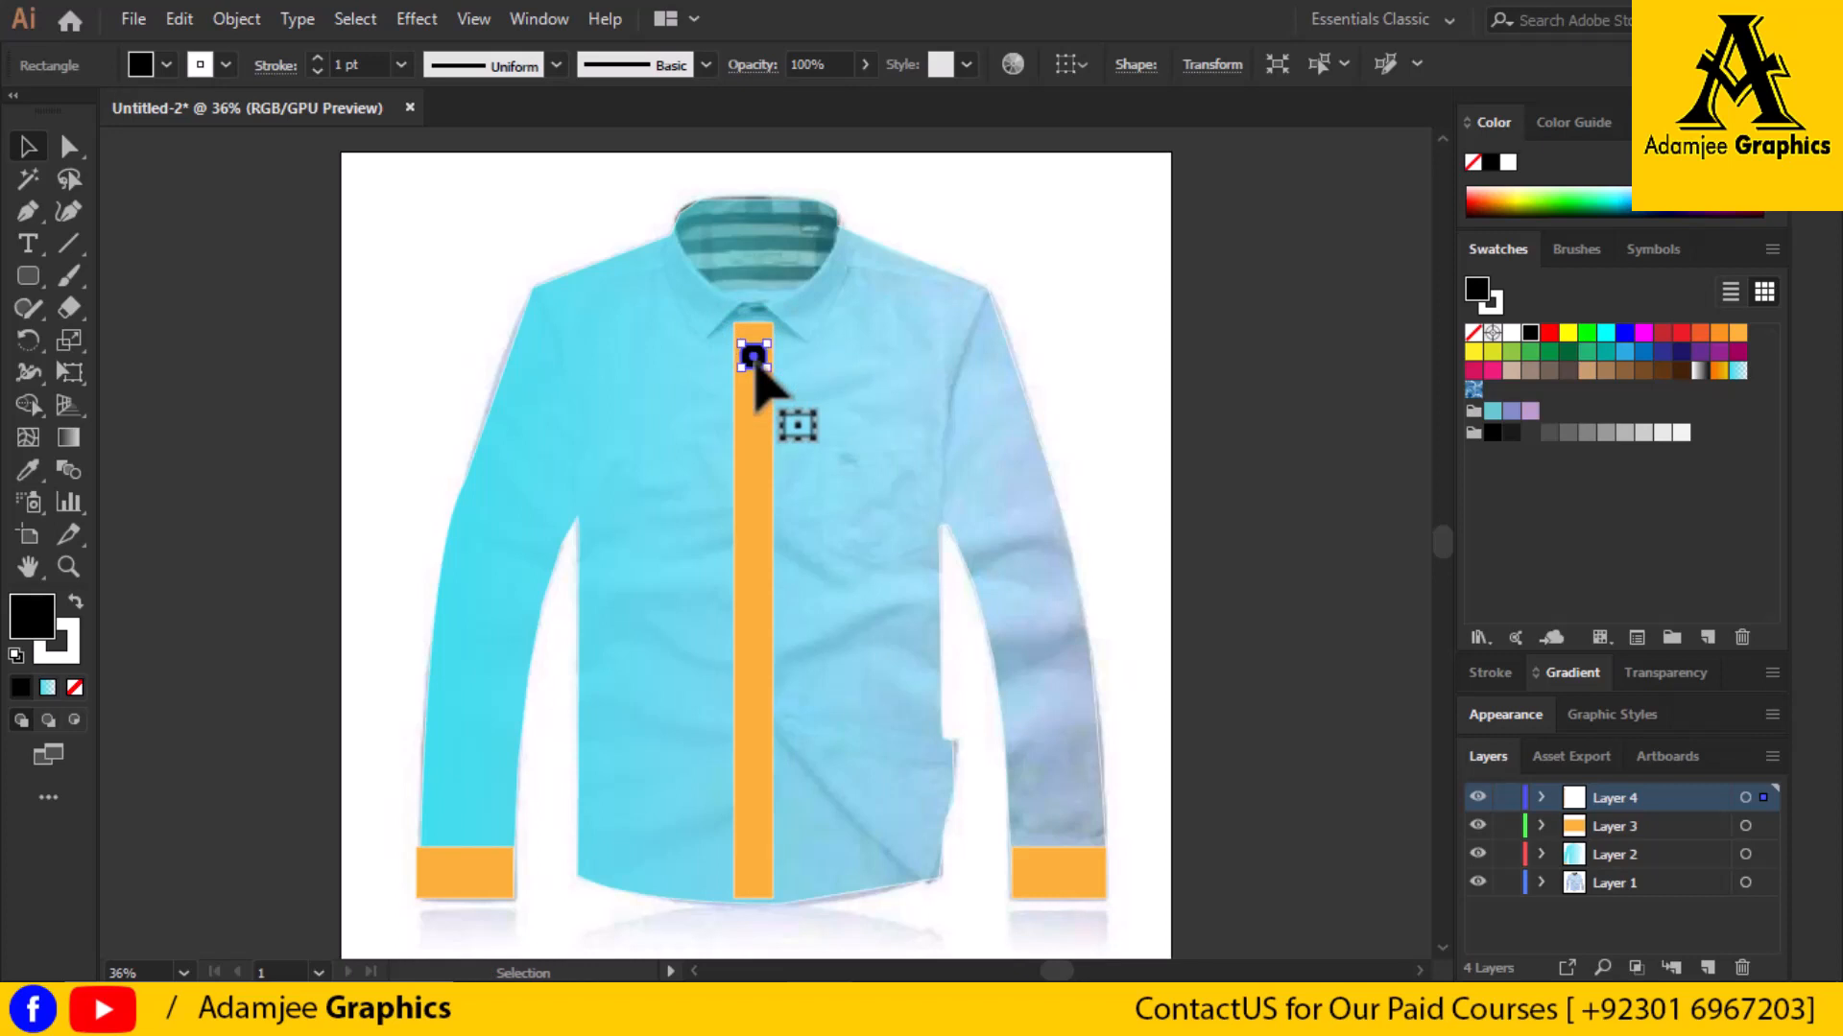
left_click(752, 500, "ctrl")
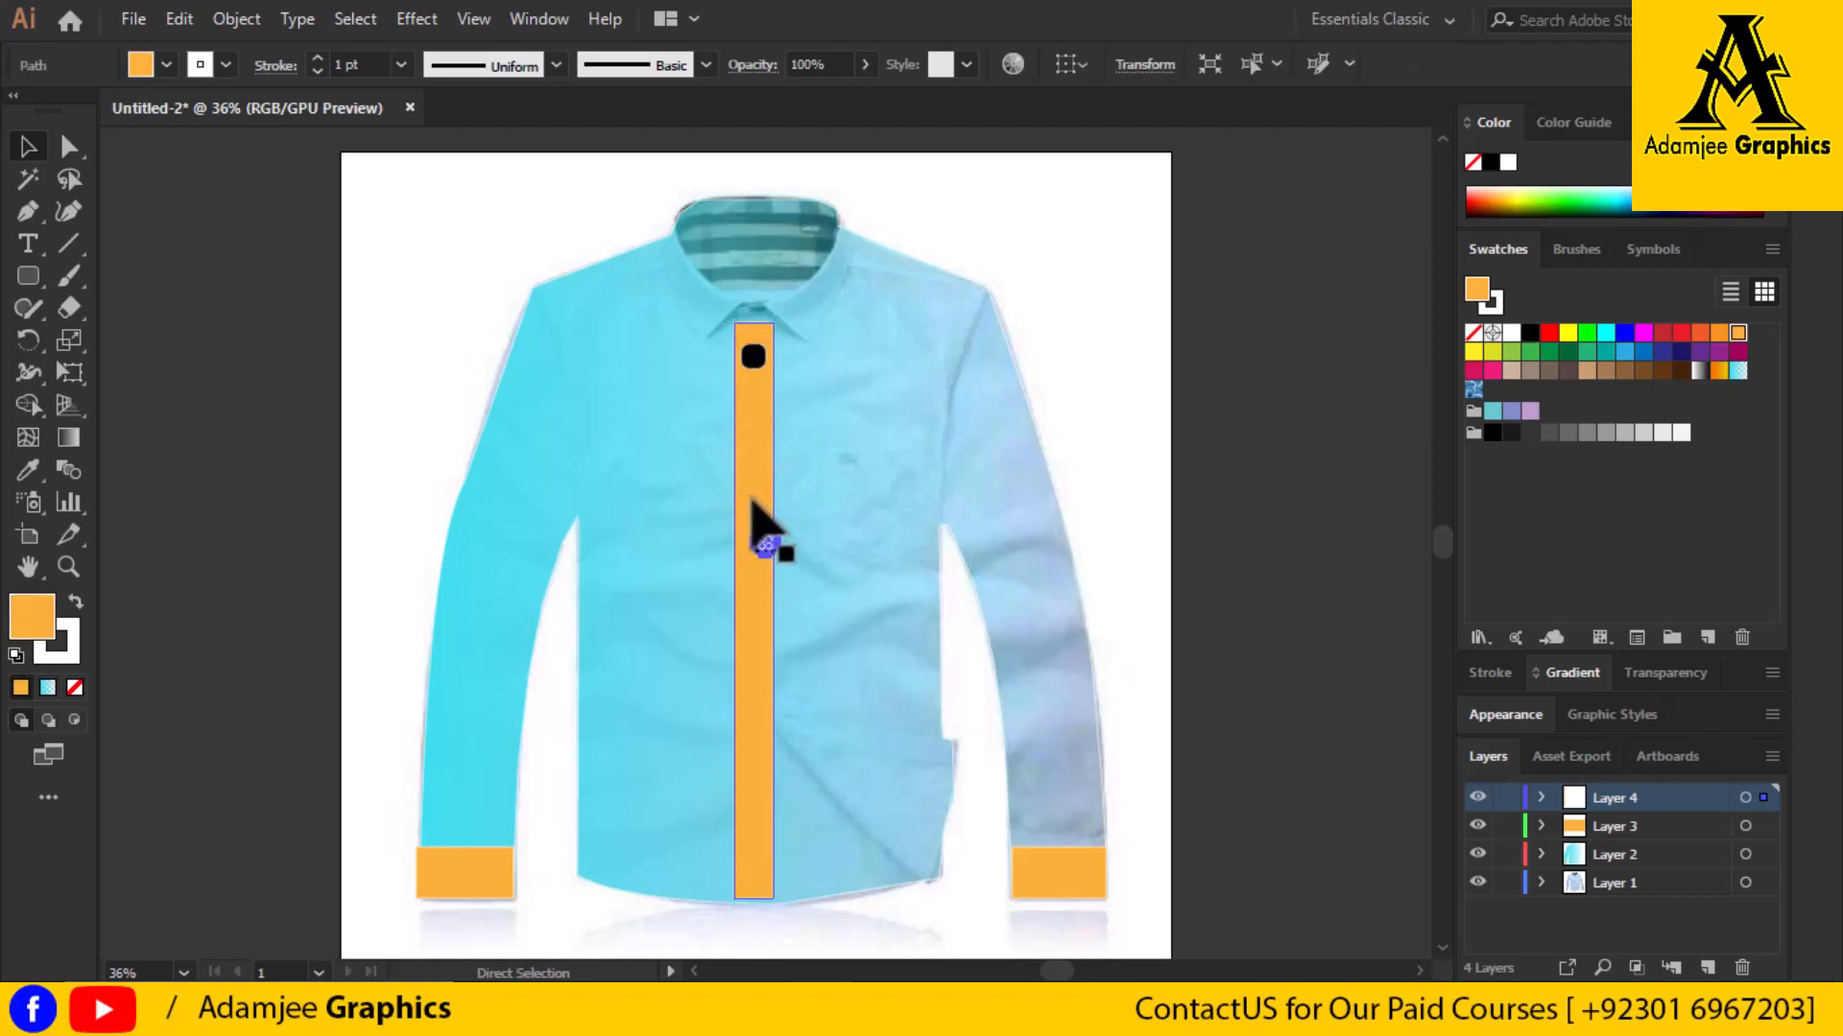
key("ctrl+v")
left_click_drag(764, 543, 754, 458)
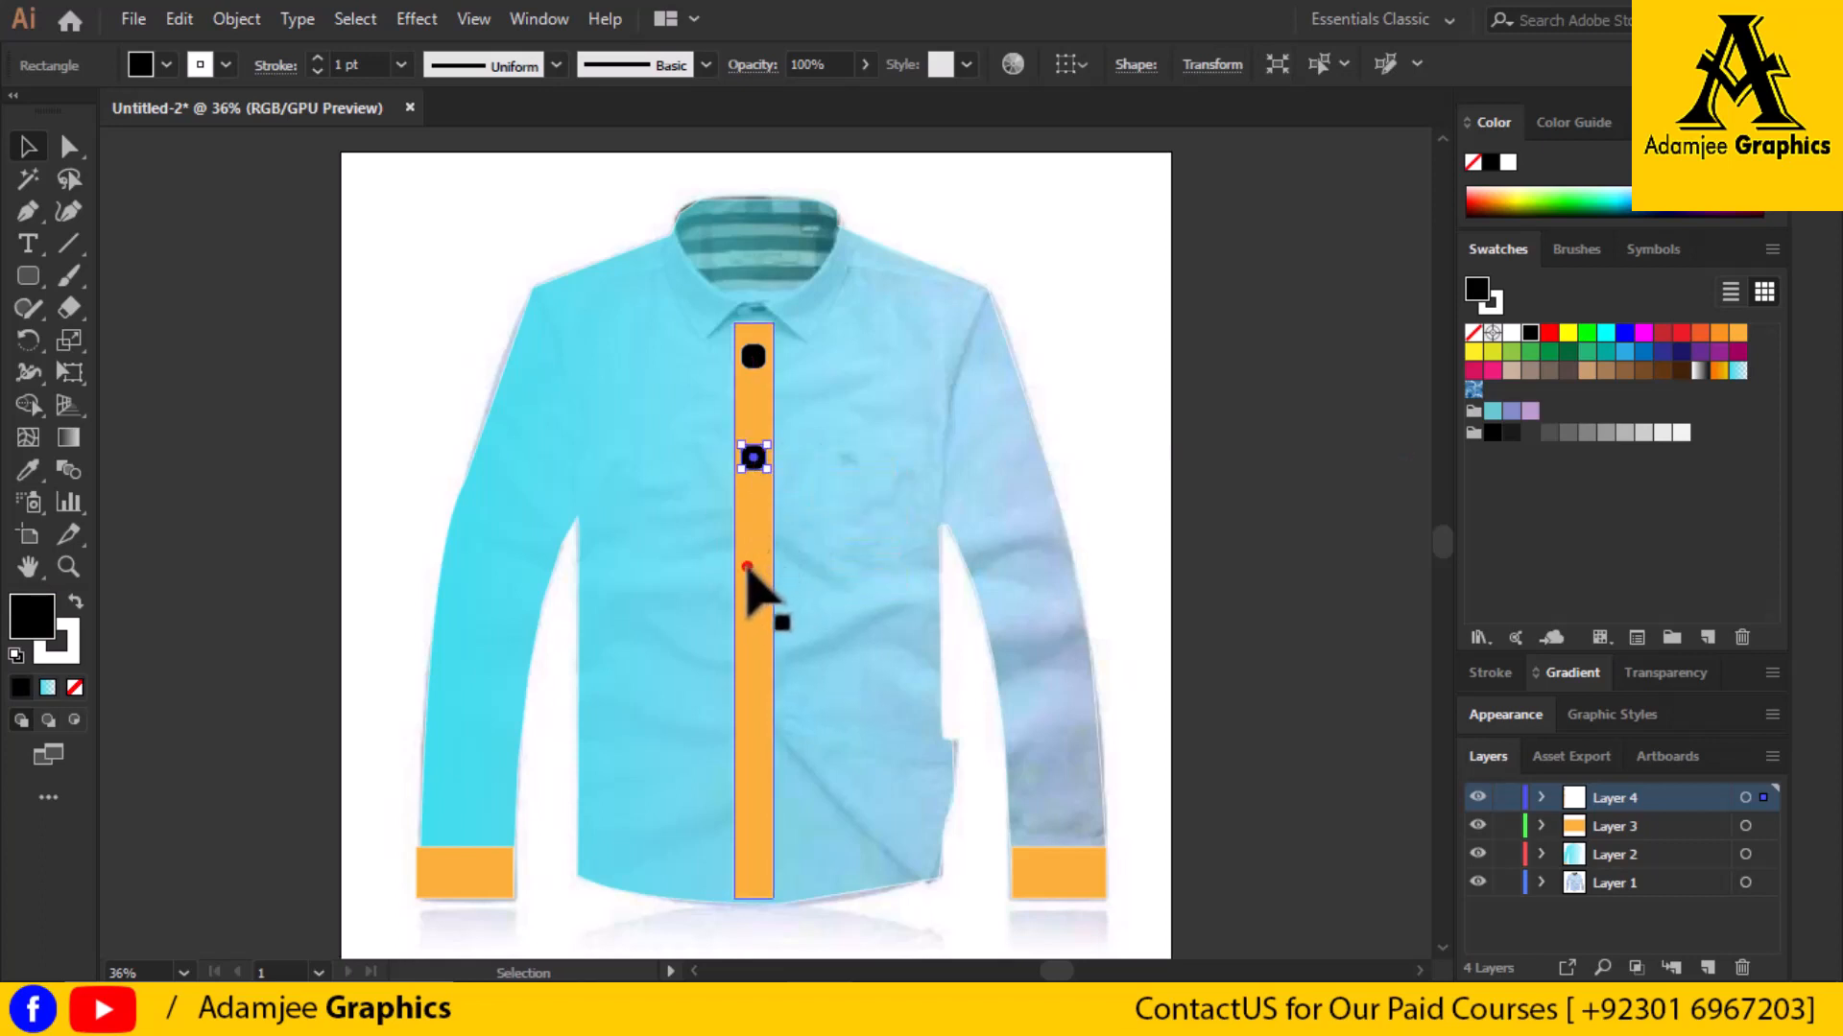
Paste the third and fourth buttons around the middle of the placket and move the fourth one below the third
left_click(746, 568)
key("ctrl+v")
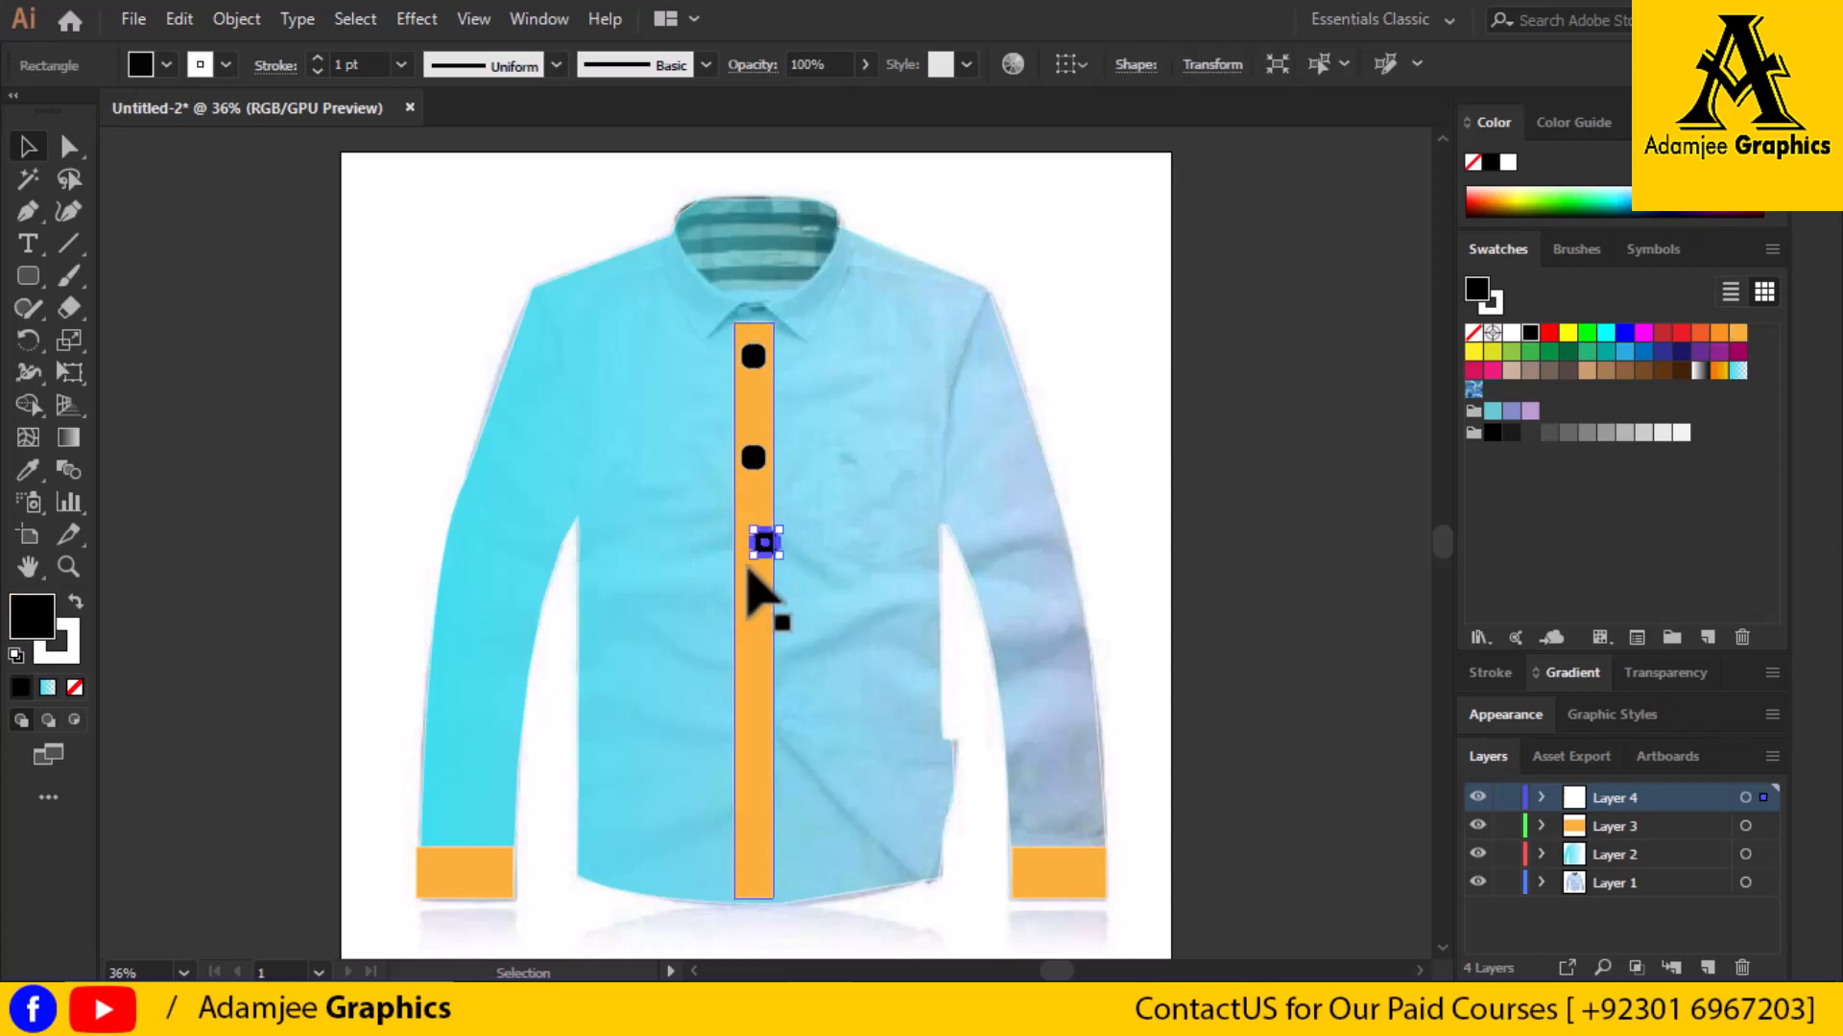
left_click(752, 680)
left_click(764, 551)
left_click_drag(764, 555, 757, 640)
Paste the fifth and sixth buttons and place them one below the other on the lower part of the placket
left_click(748, 739)
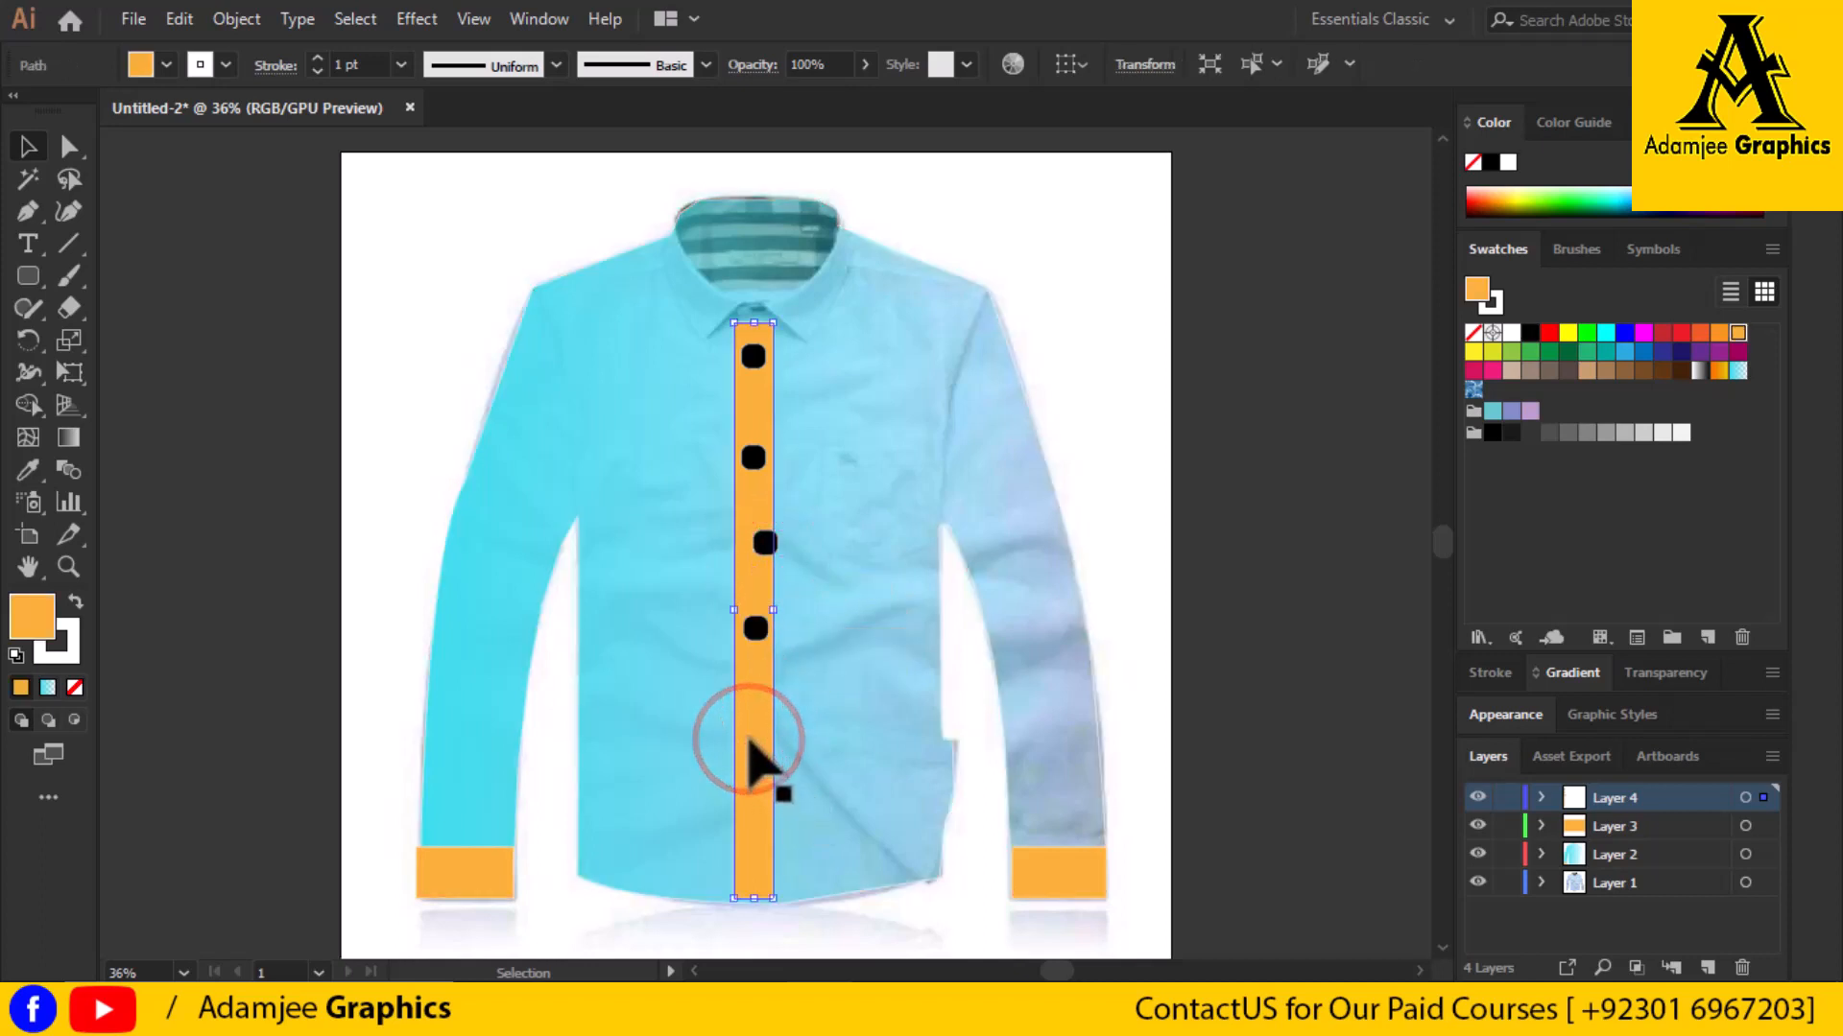
key("ctrl+v")
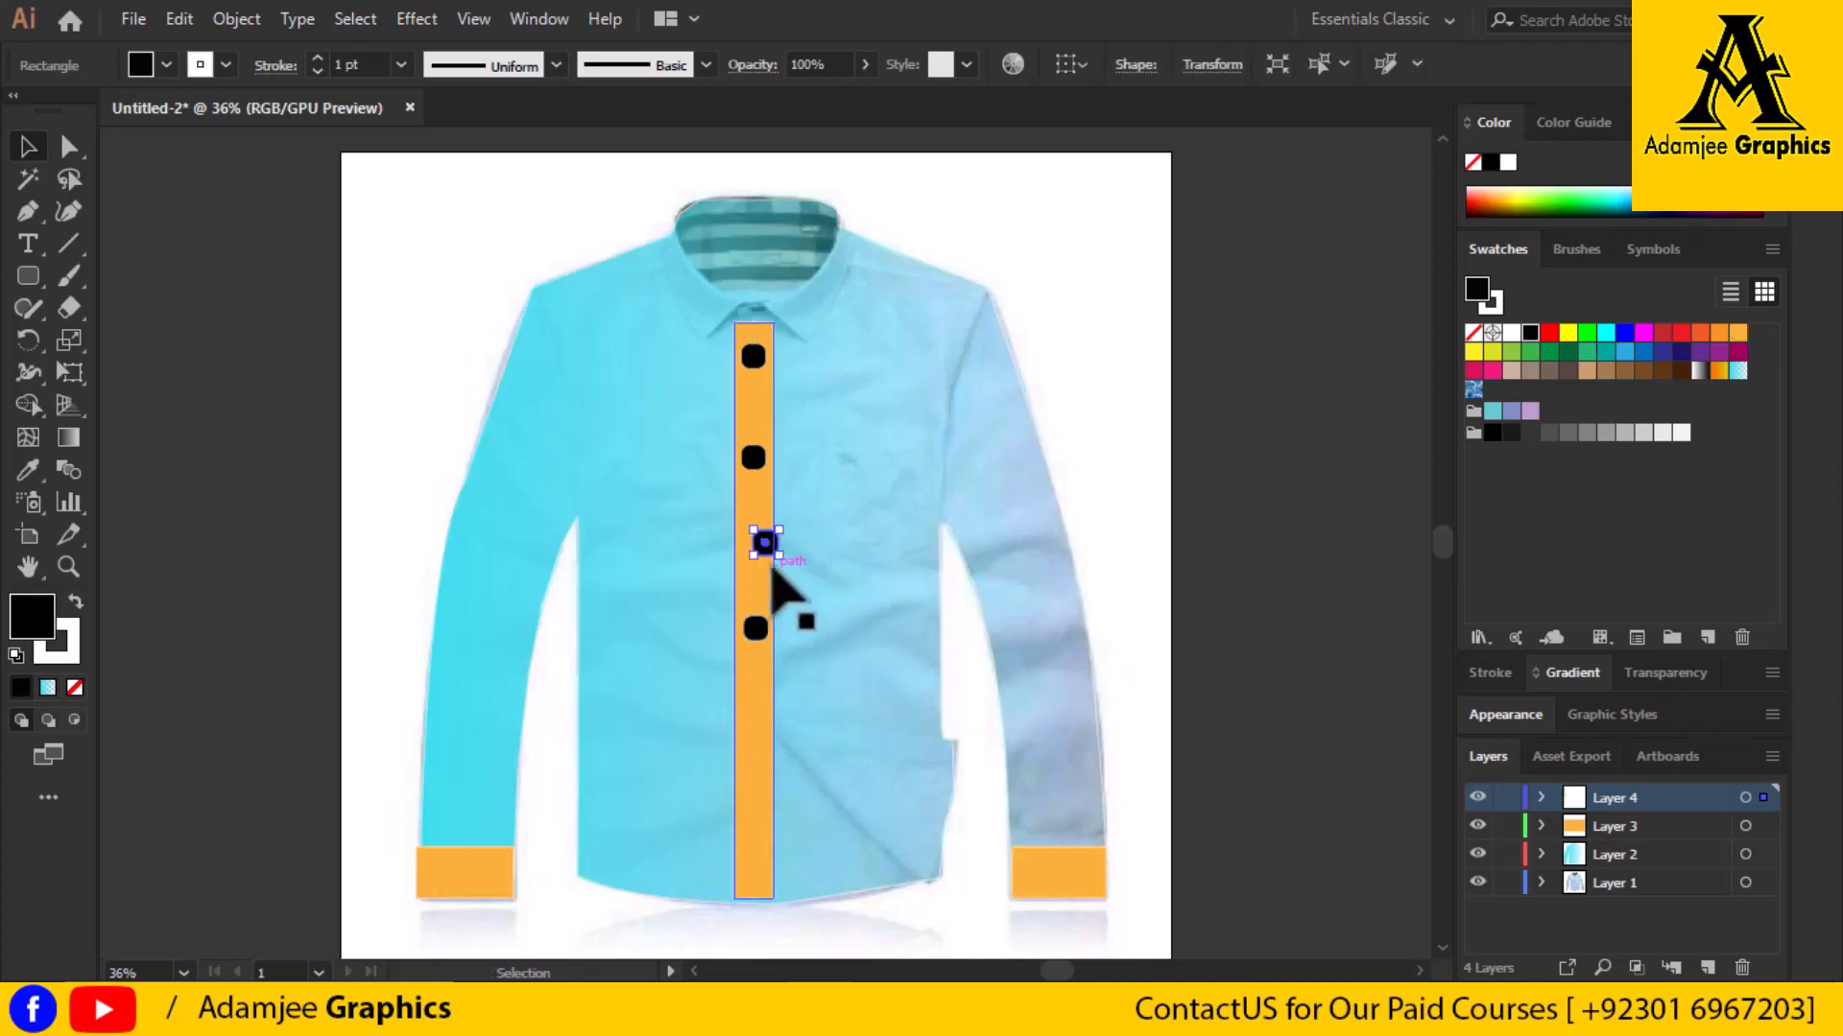
left_click_drag(765, 545, 763, 765)
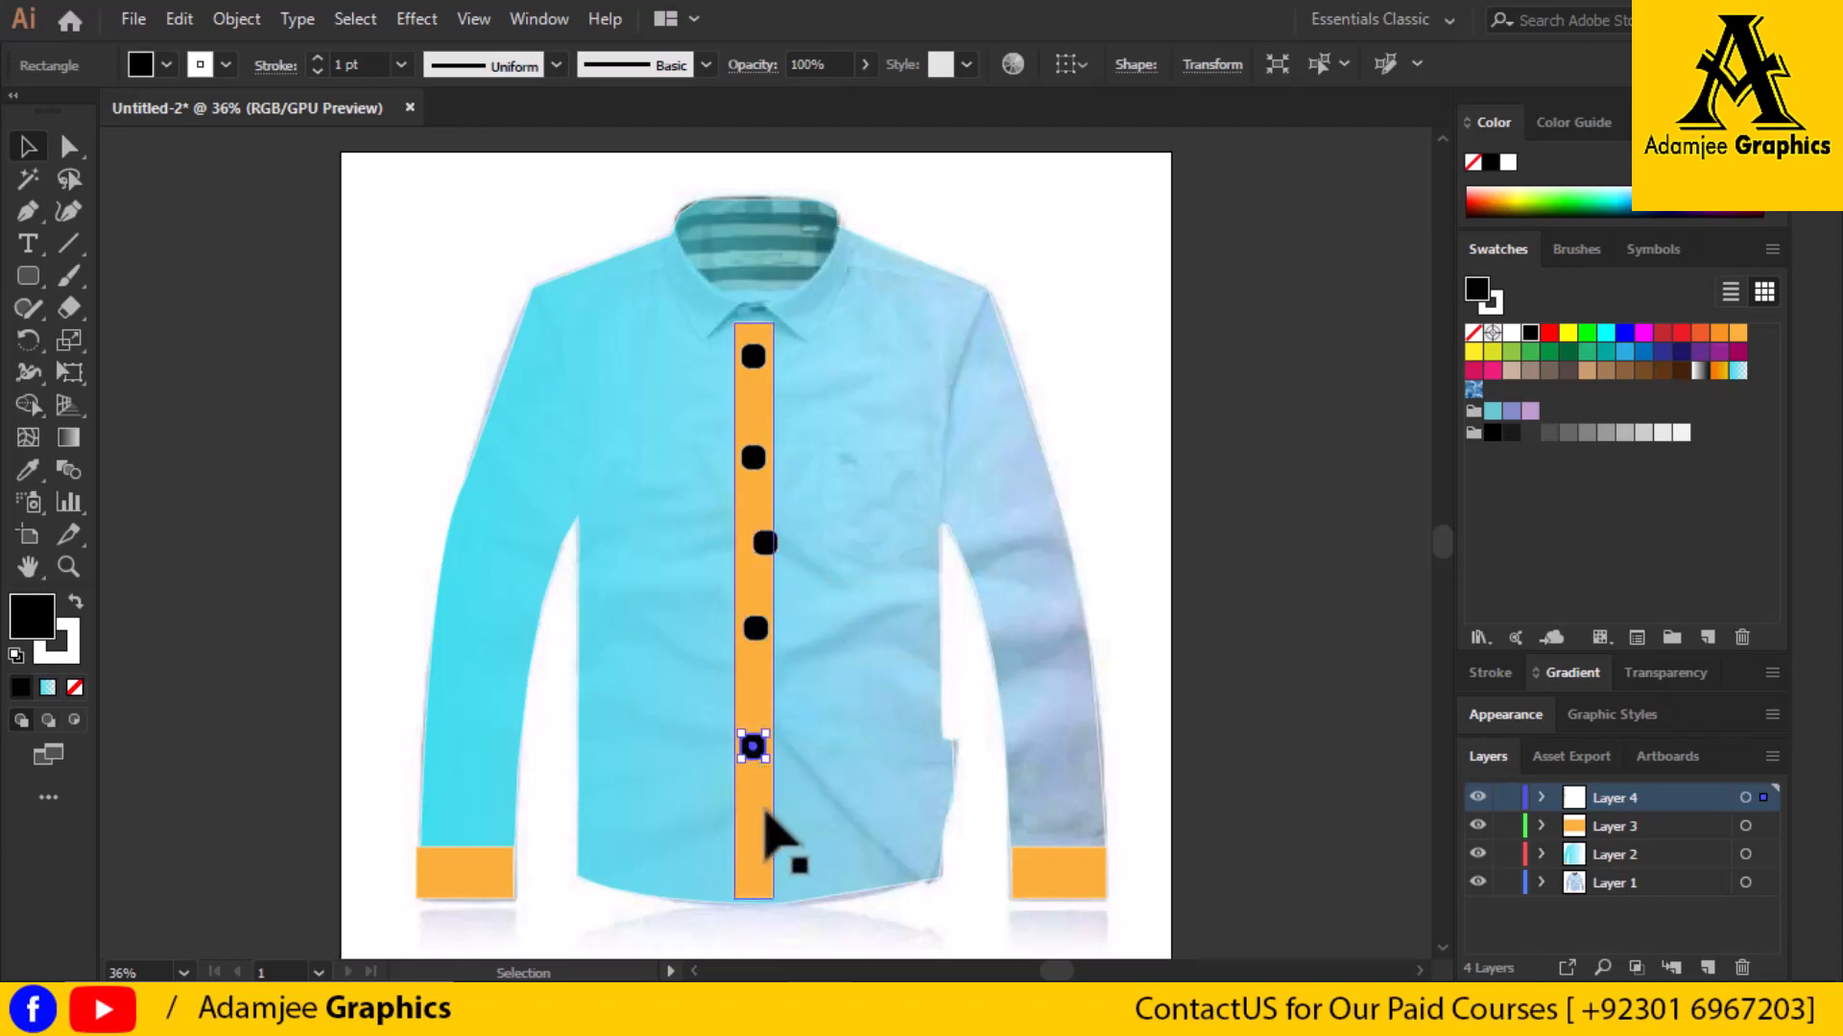
left_click(753, 799)
key("ctrl+z")
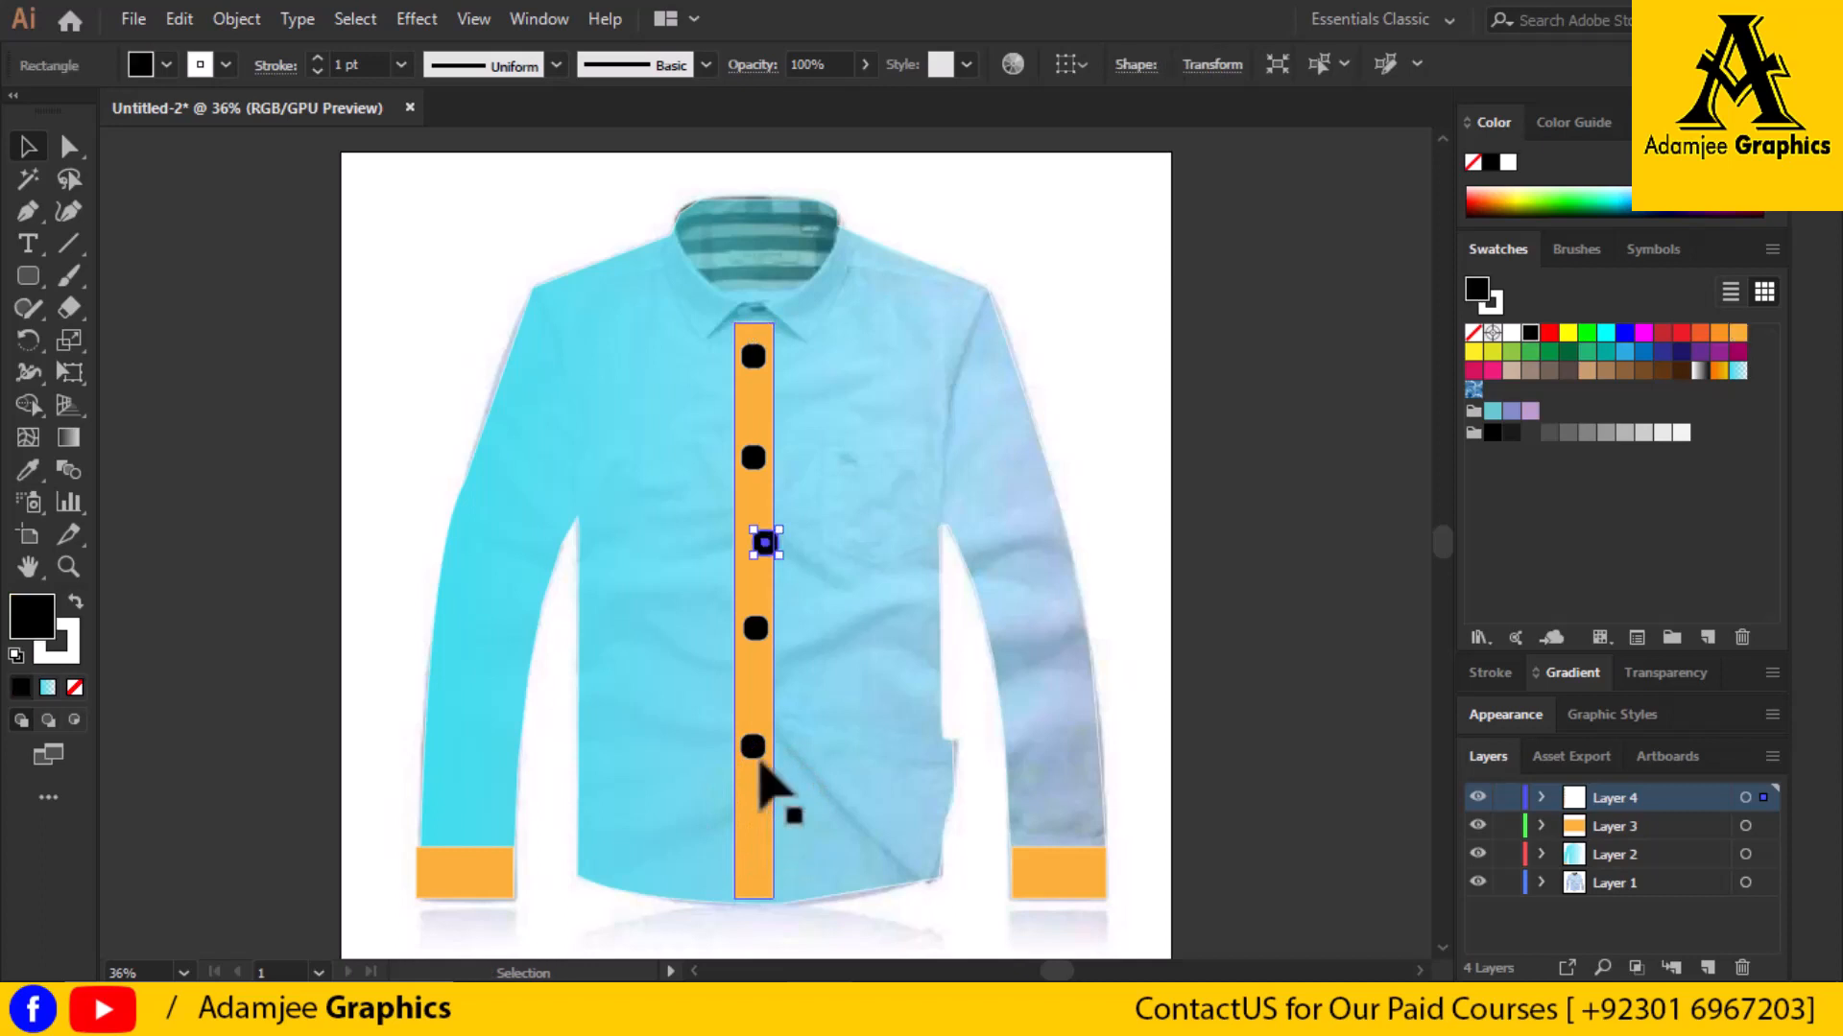
left_click_drag(765, 543, 752, 848)
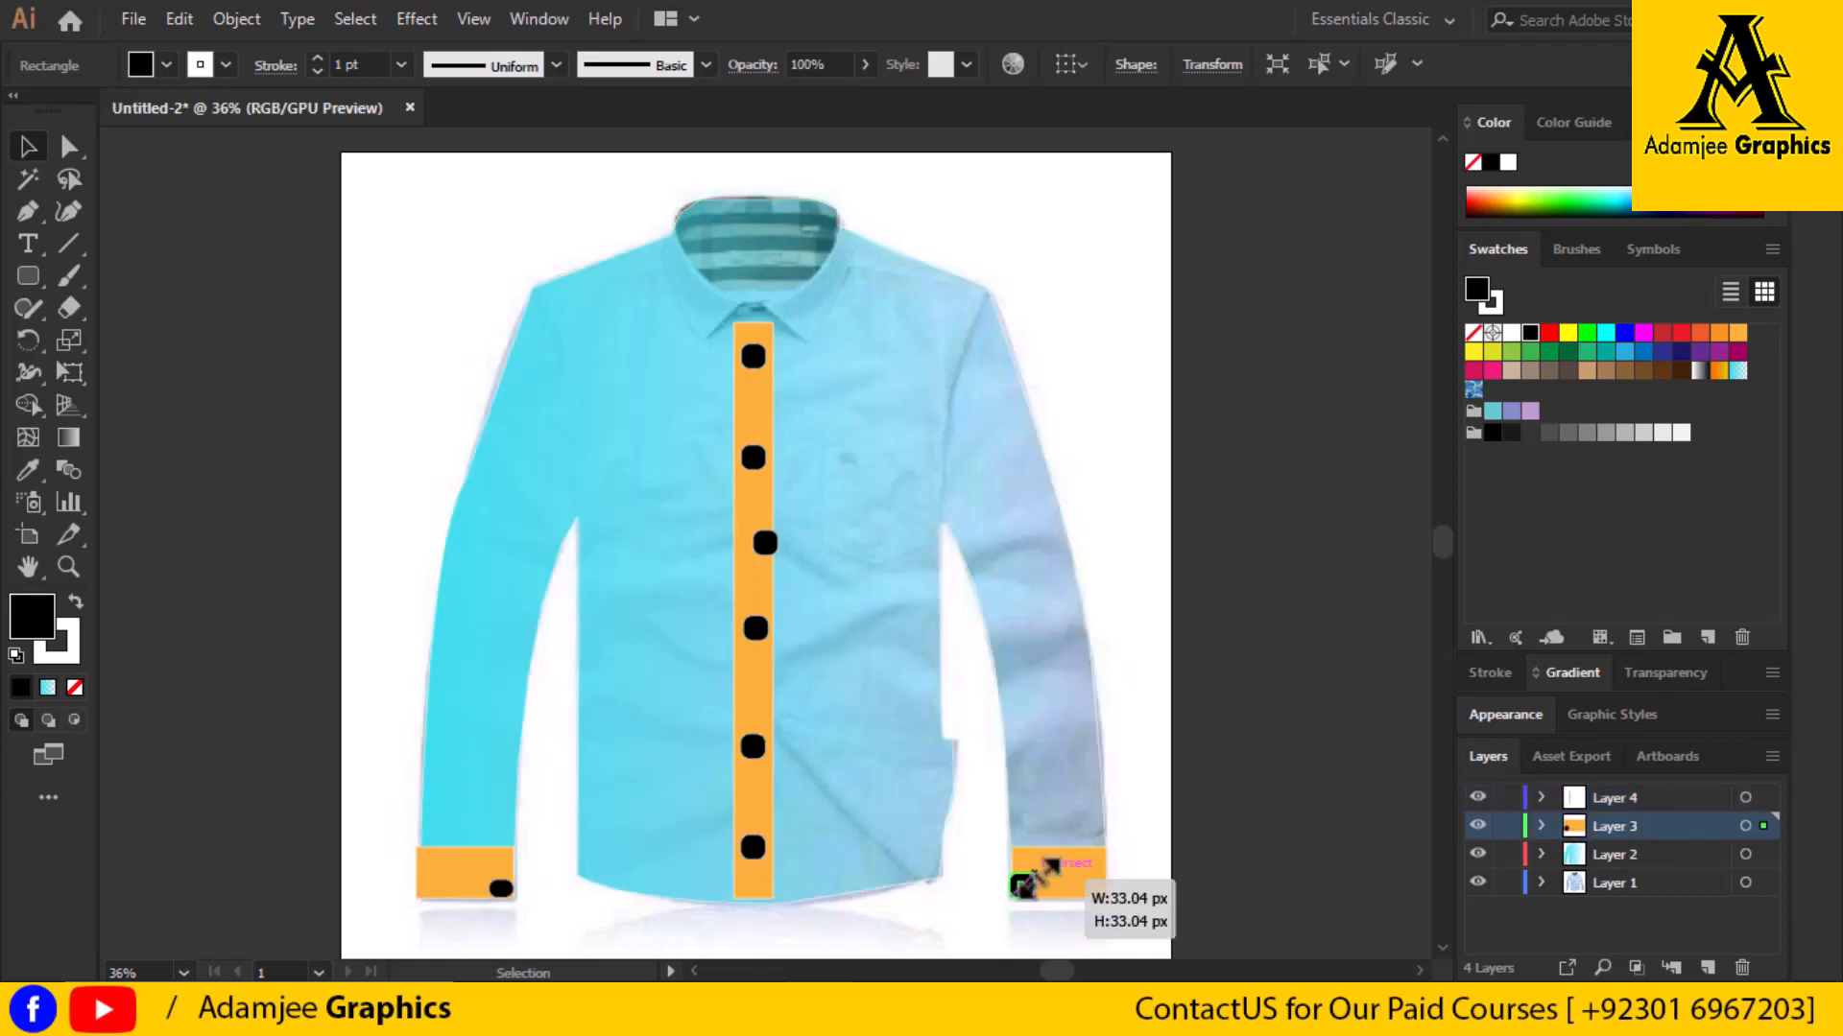
Resize the right cuff's button to about 33 px square and reduce the height of the uppermost placket button
left_click_drag(1018, 881, 1020, 886)
left_click(754, 357)
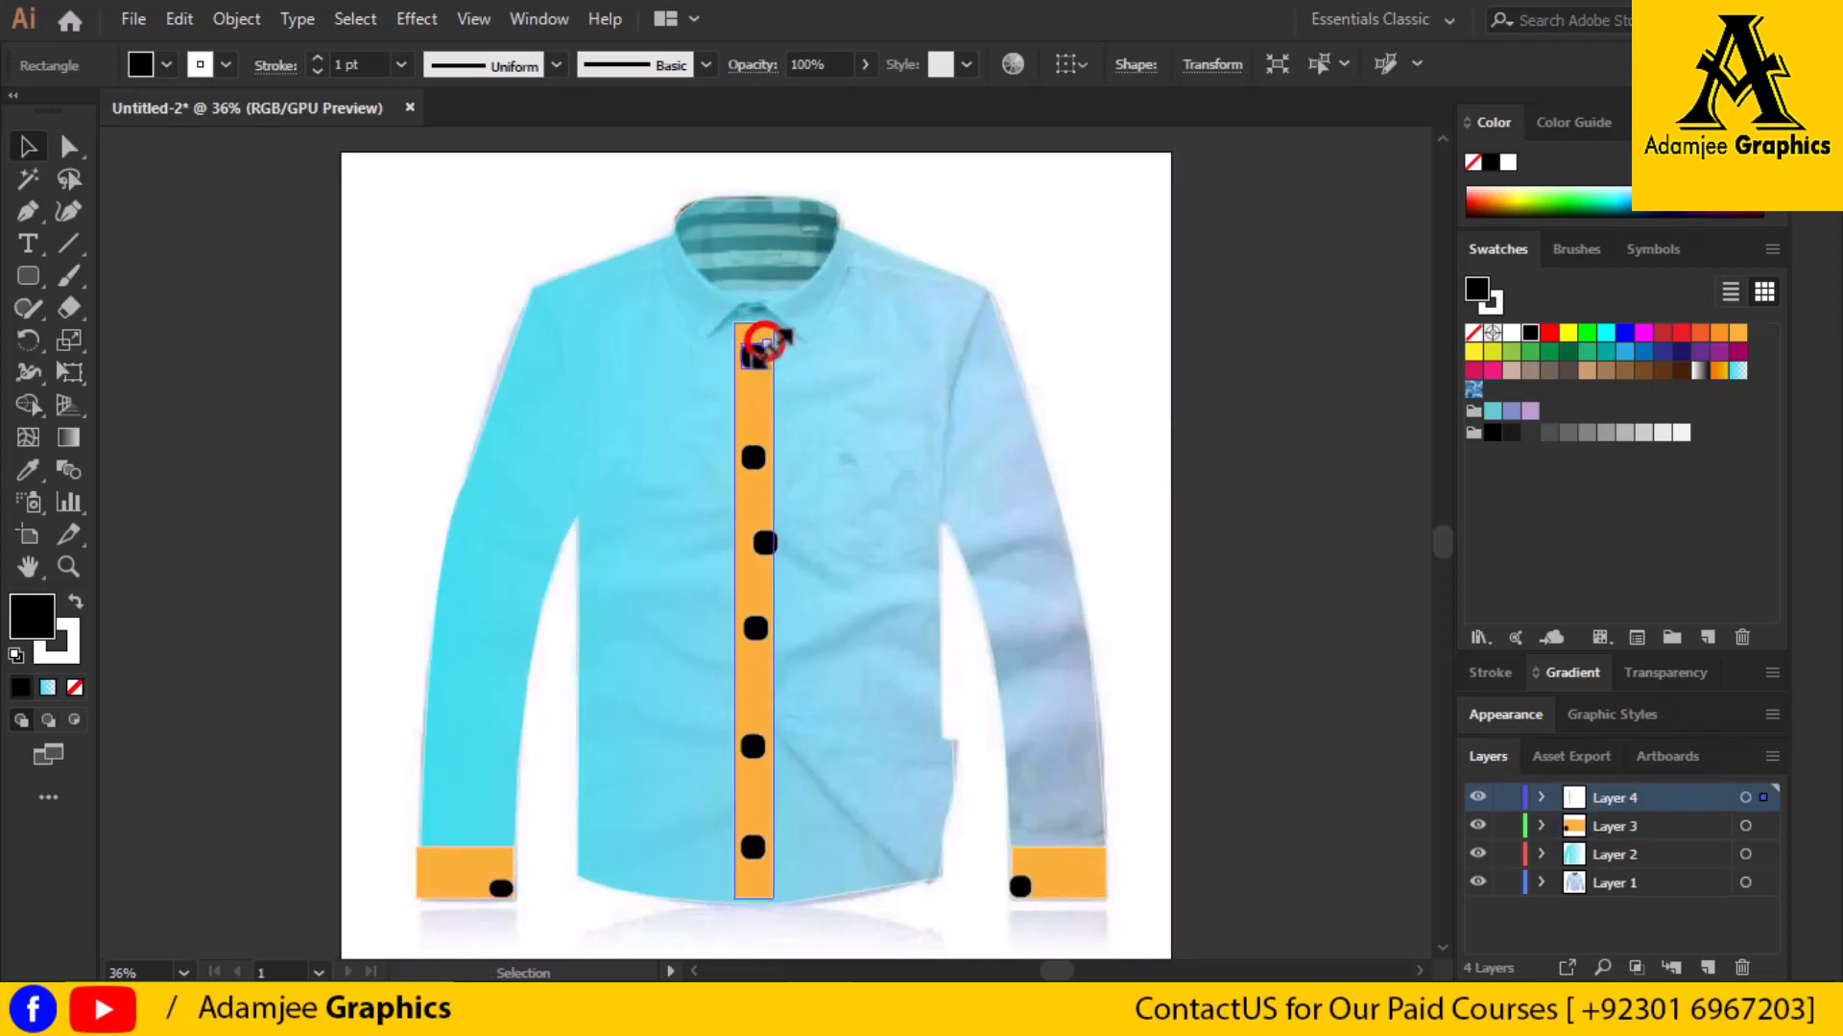
left_click_drag(767, 344, 766, 350)
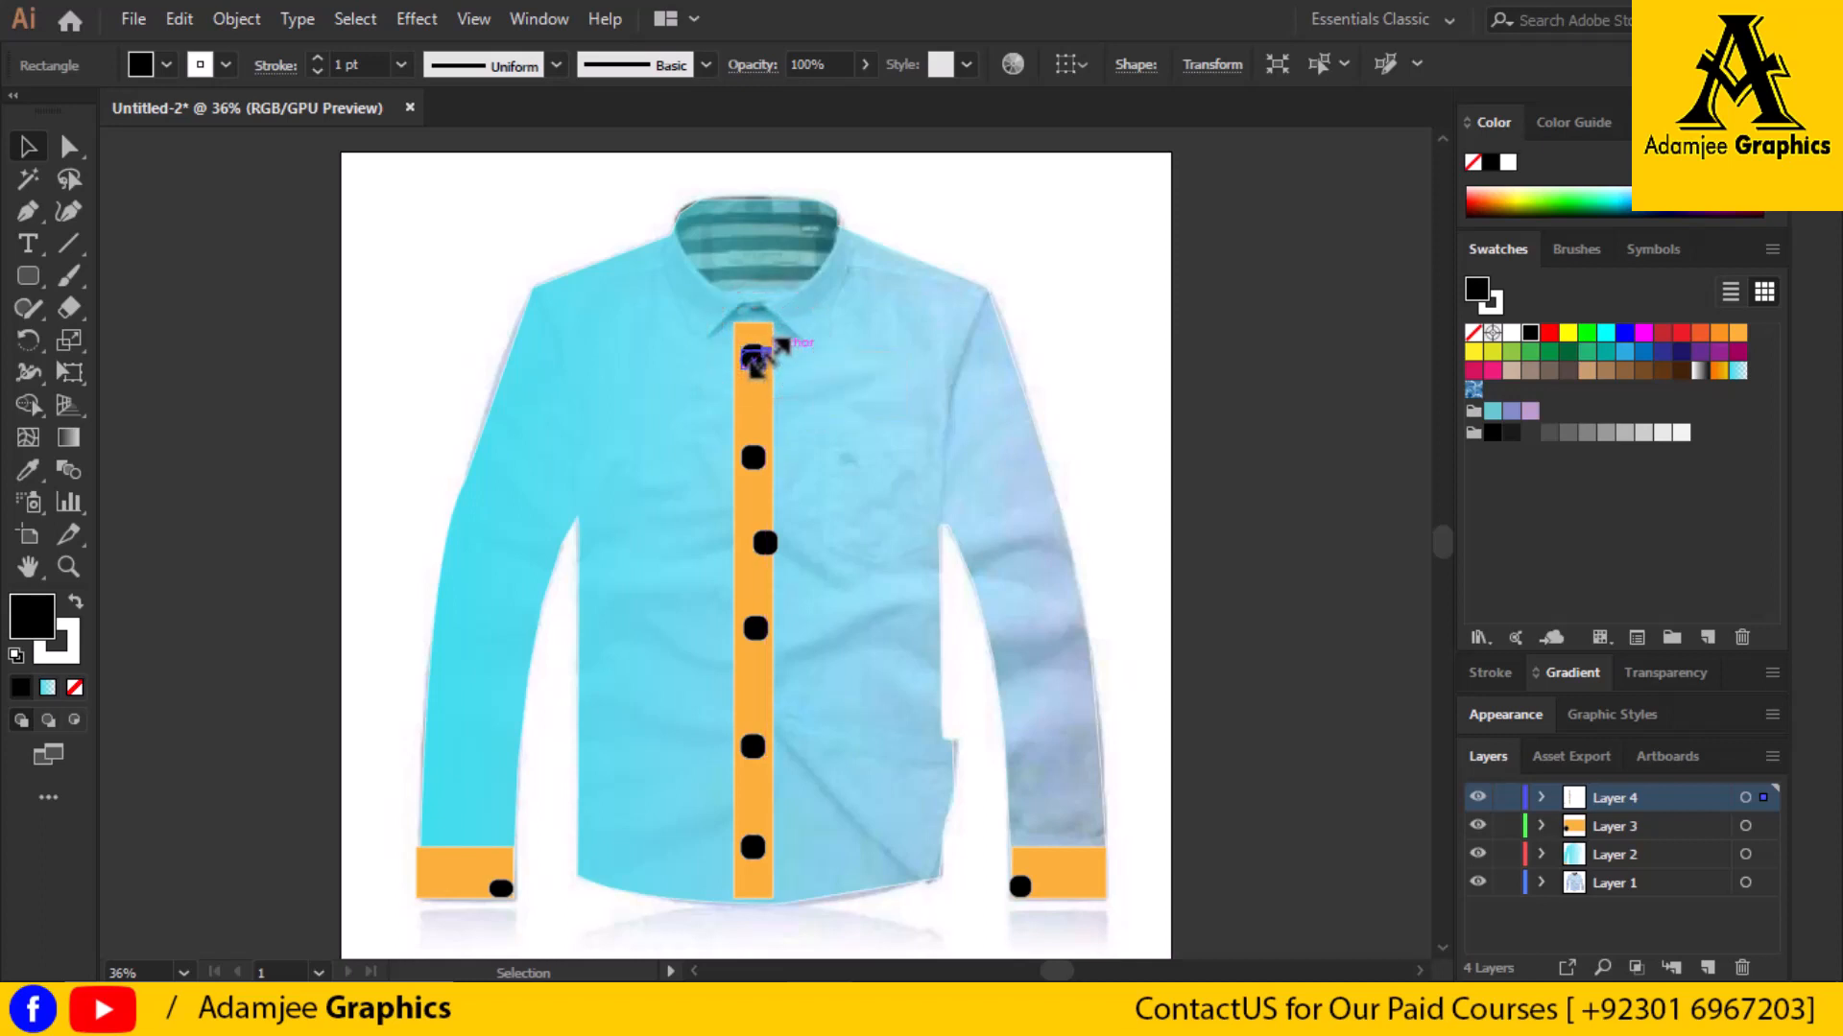
Move the second placket button closer to the first and shift the third one slightly upward
left_click(761, 457)
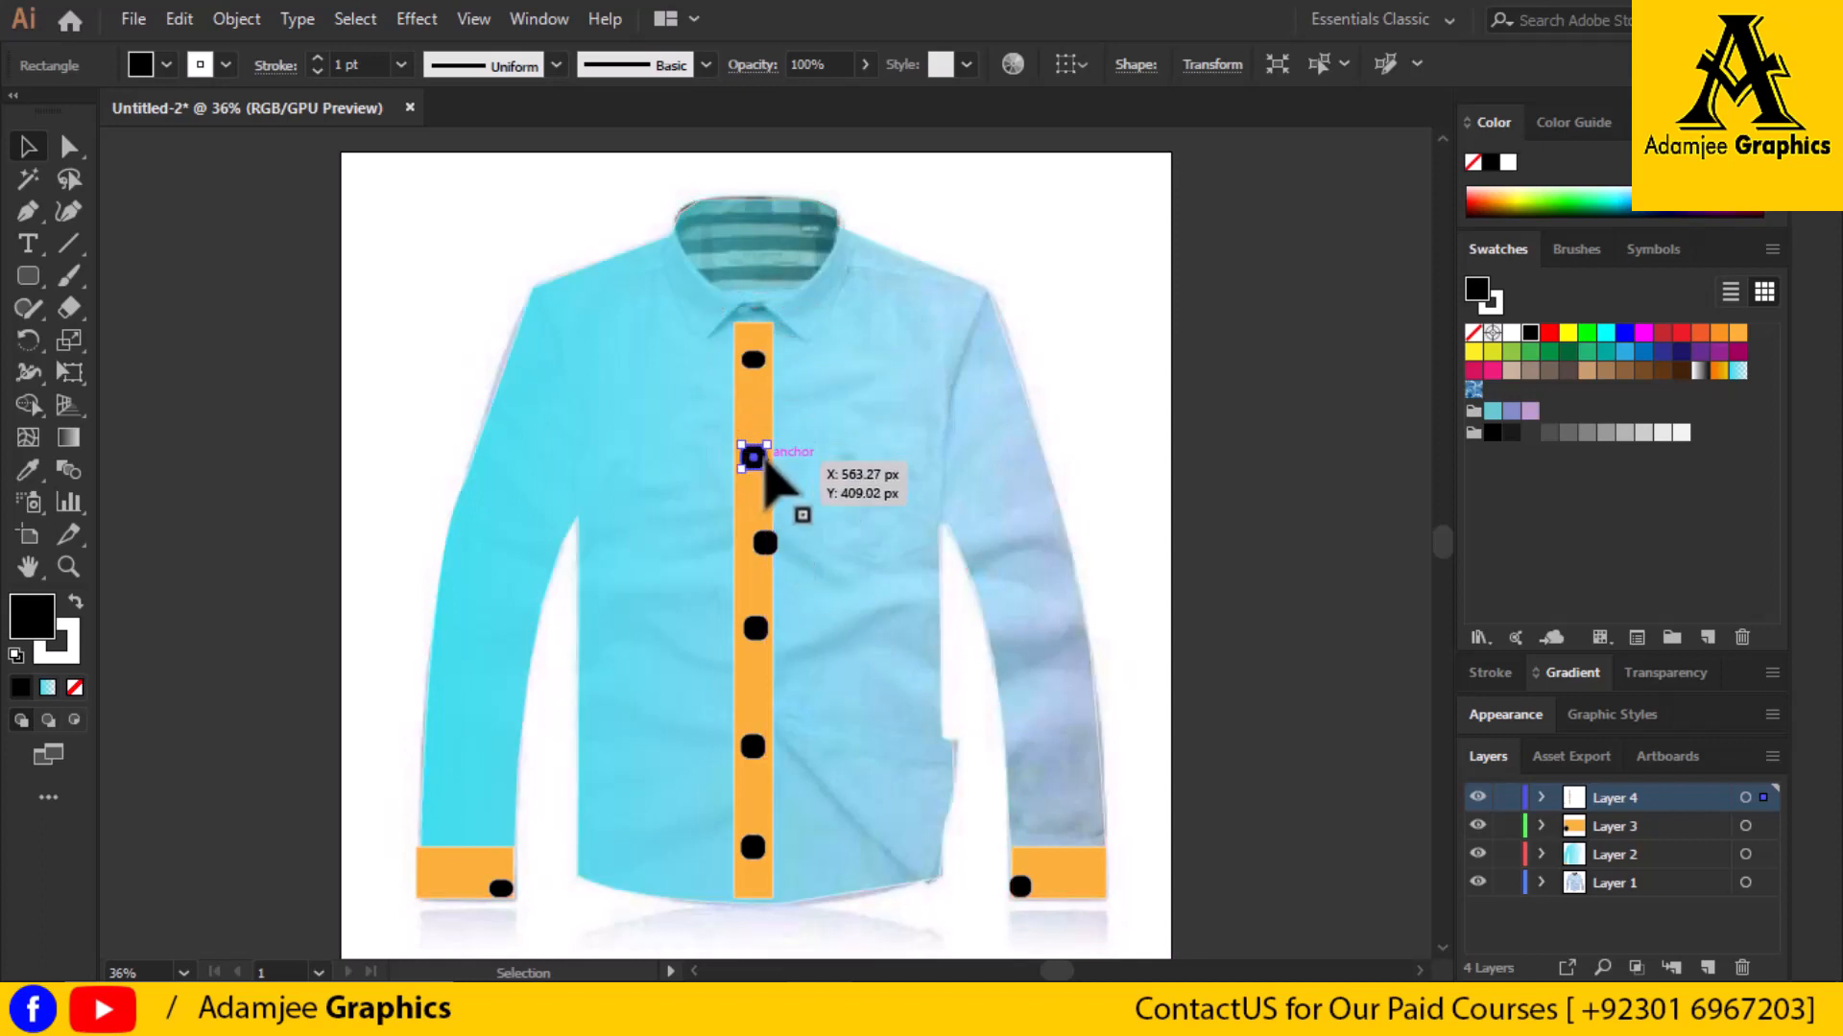
left_click_drag(761, 459, 761, 434)
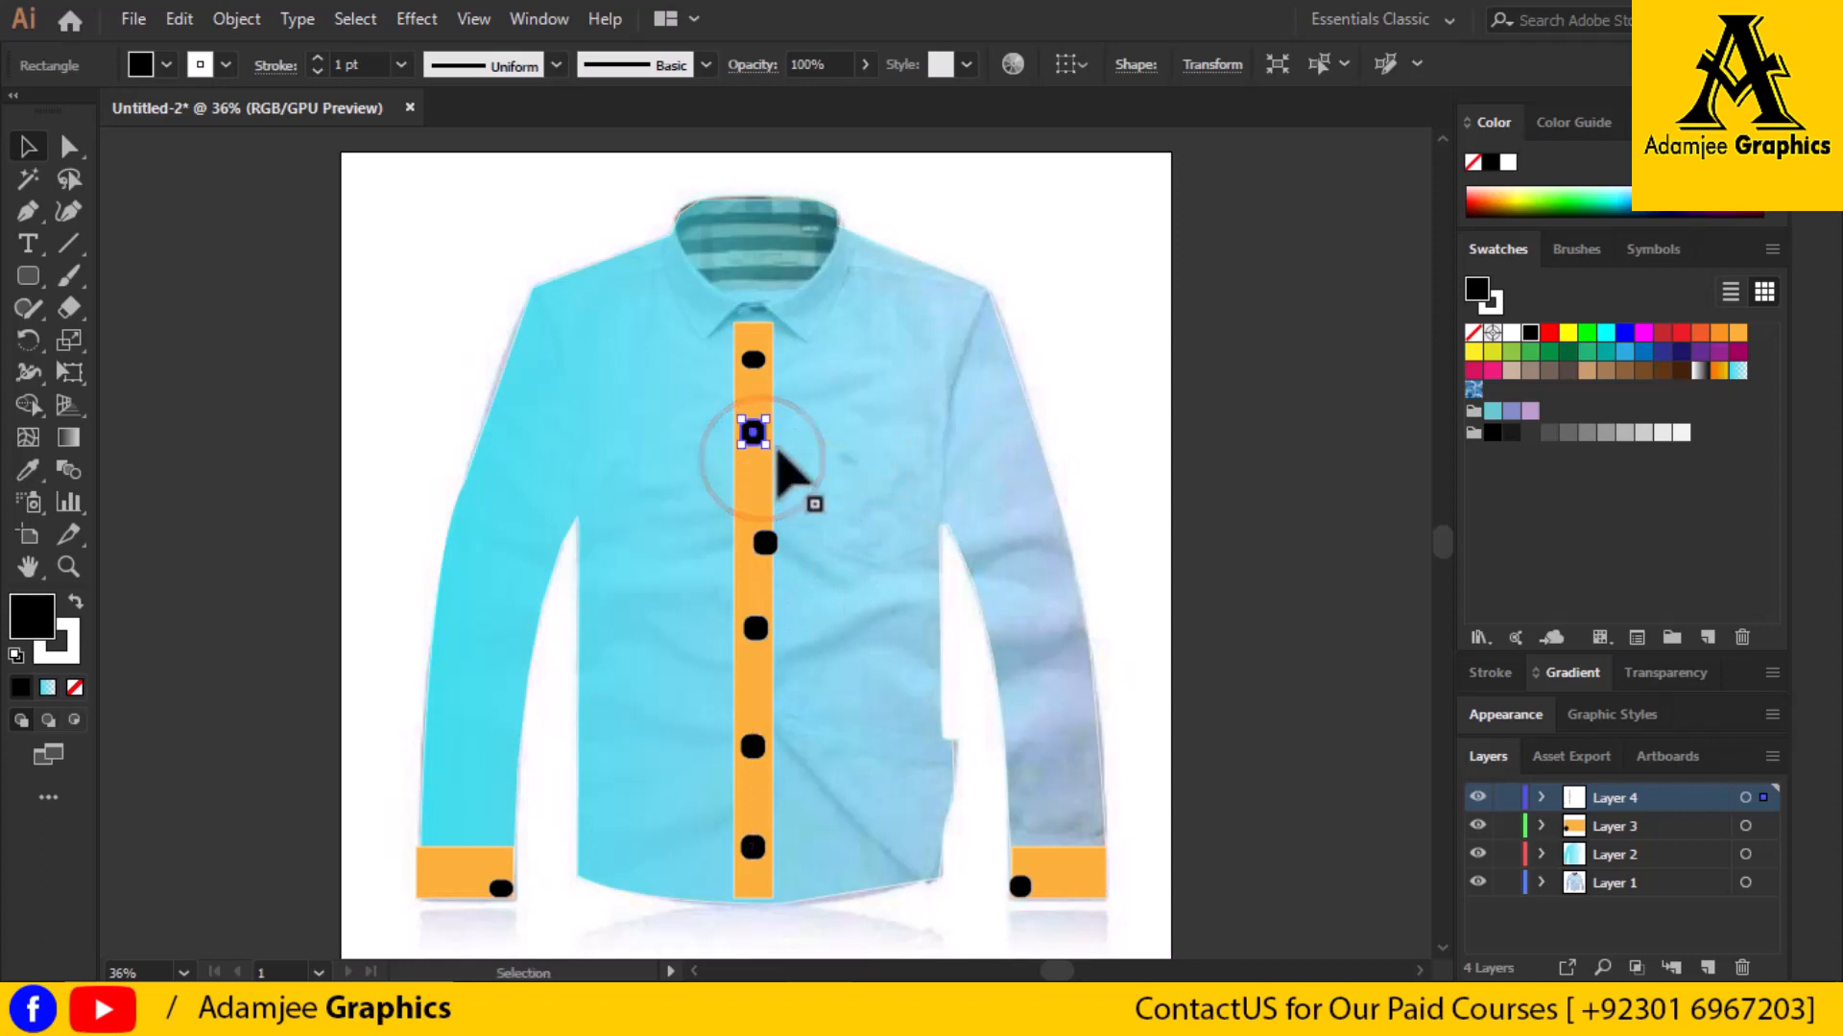
mouse_move(774, 553)
left_mouse_down()
mouse_move(748, 535)
mouse_move(773, 538)
left_mouse_up()
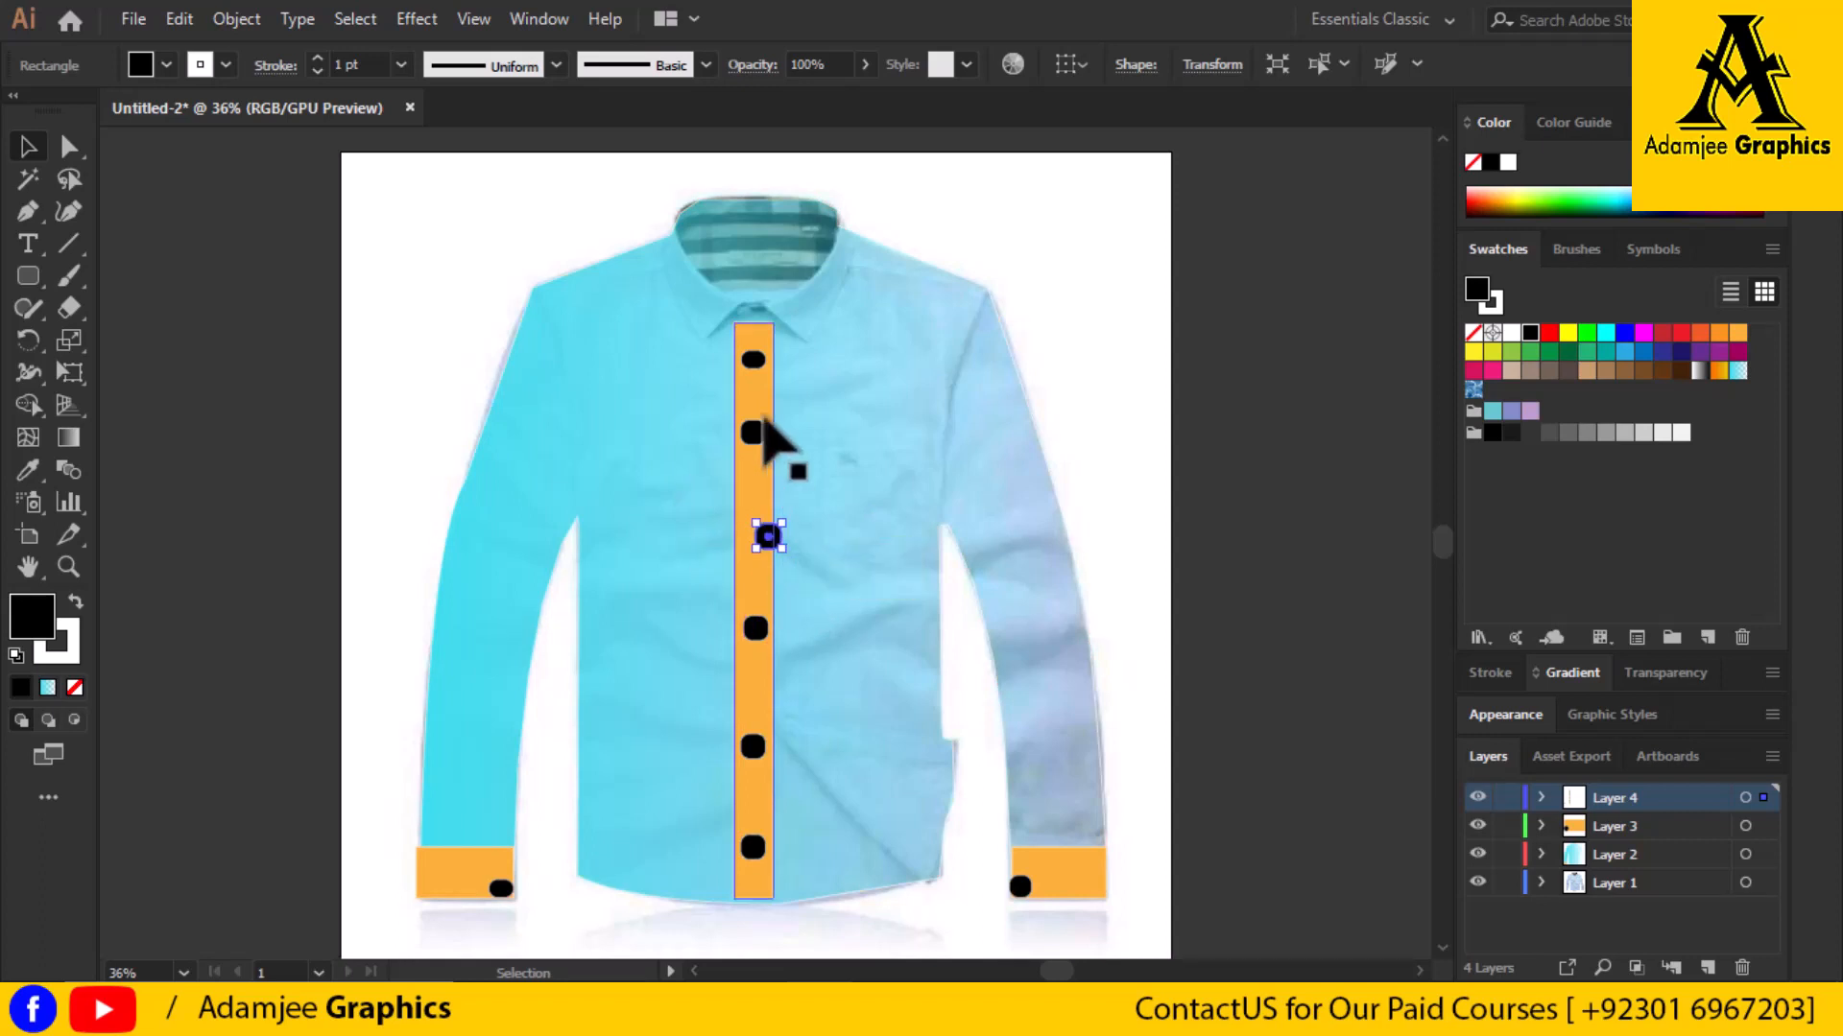
Adjust the size of the second placket button, and centre the third button and reduce its height
left_click(759, 361)
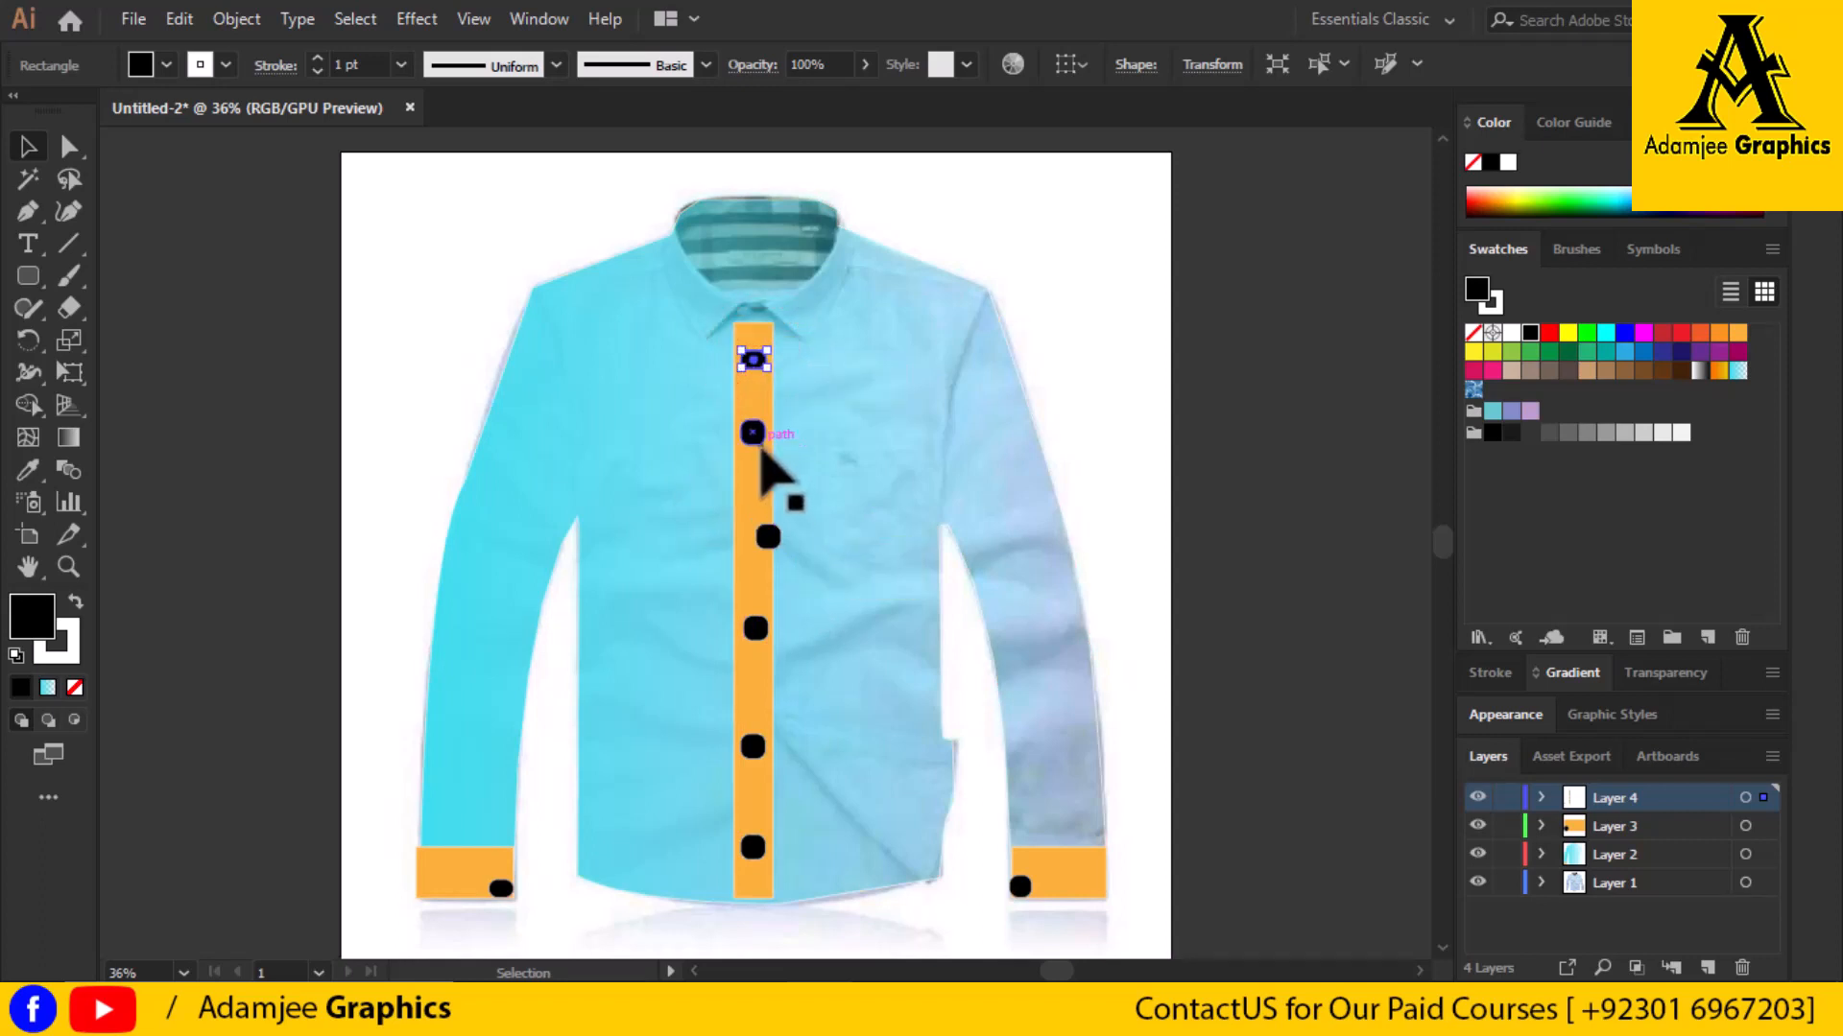
mouse_move(767, 425)
left_mouse_down()
mouse_move(754, 402)
mouse_move(773, 415)
mouse_move(761, 437)
left_mouse_up()
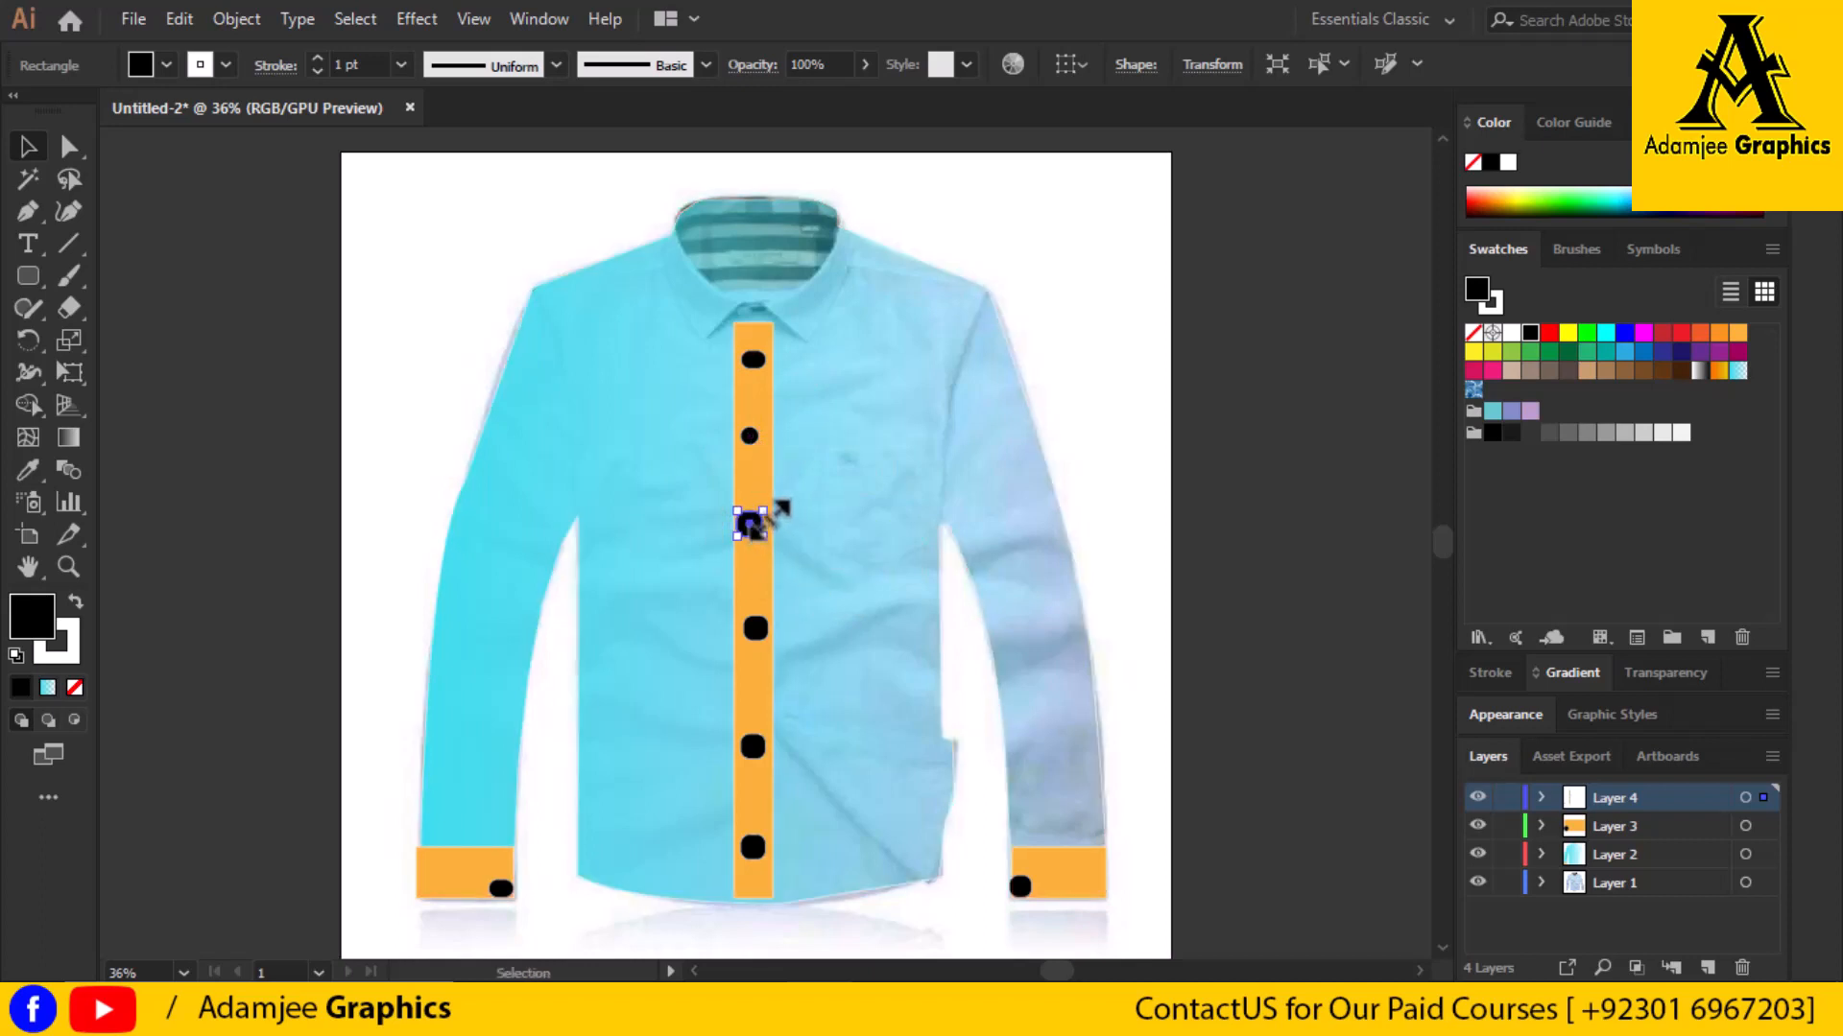
left_click_drag(763, 513, 753, 530)
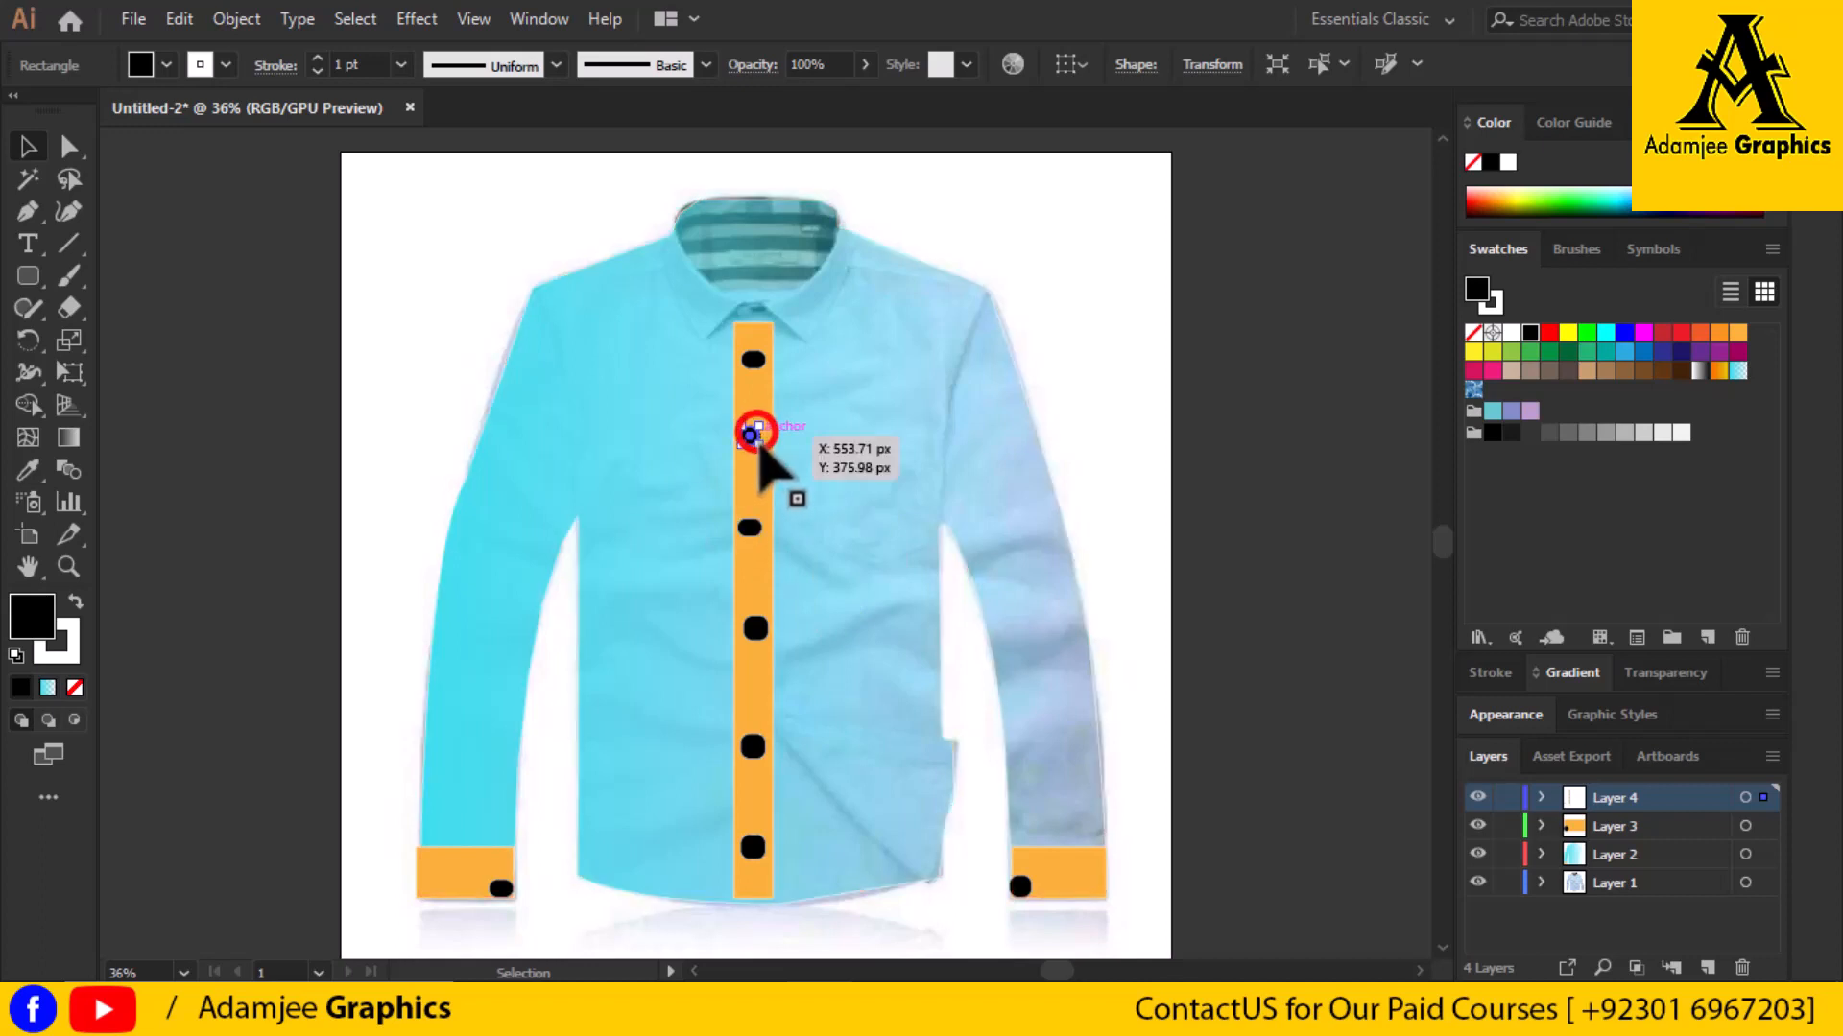
left_click_drag(758, 439, 780, 417)
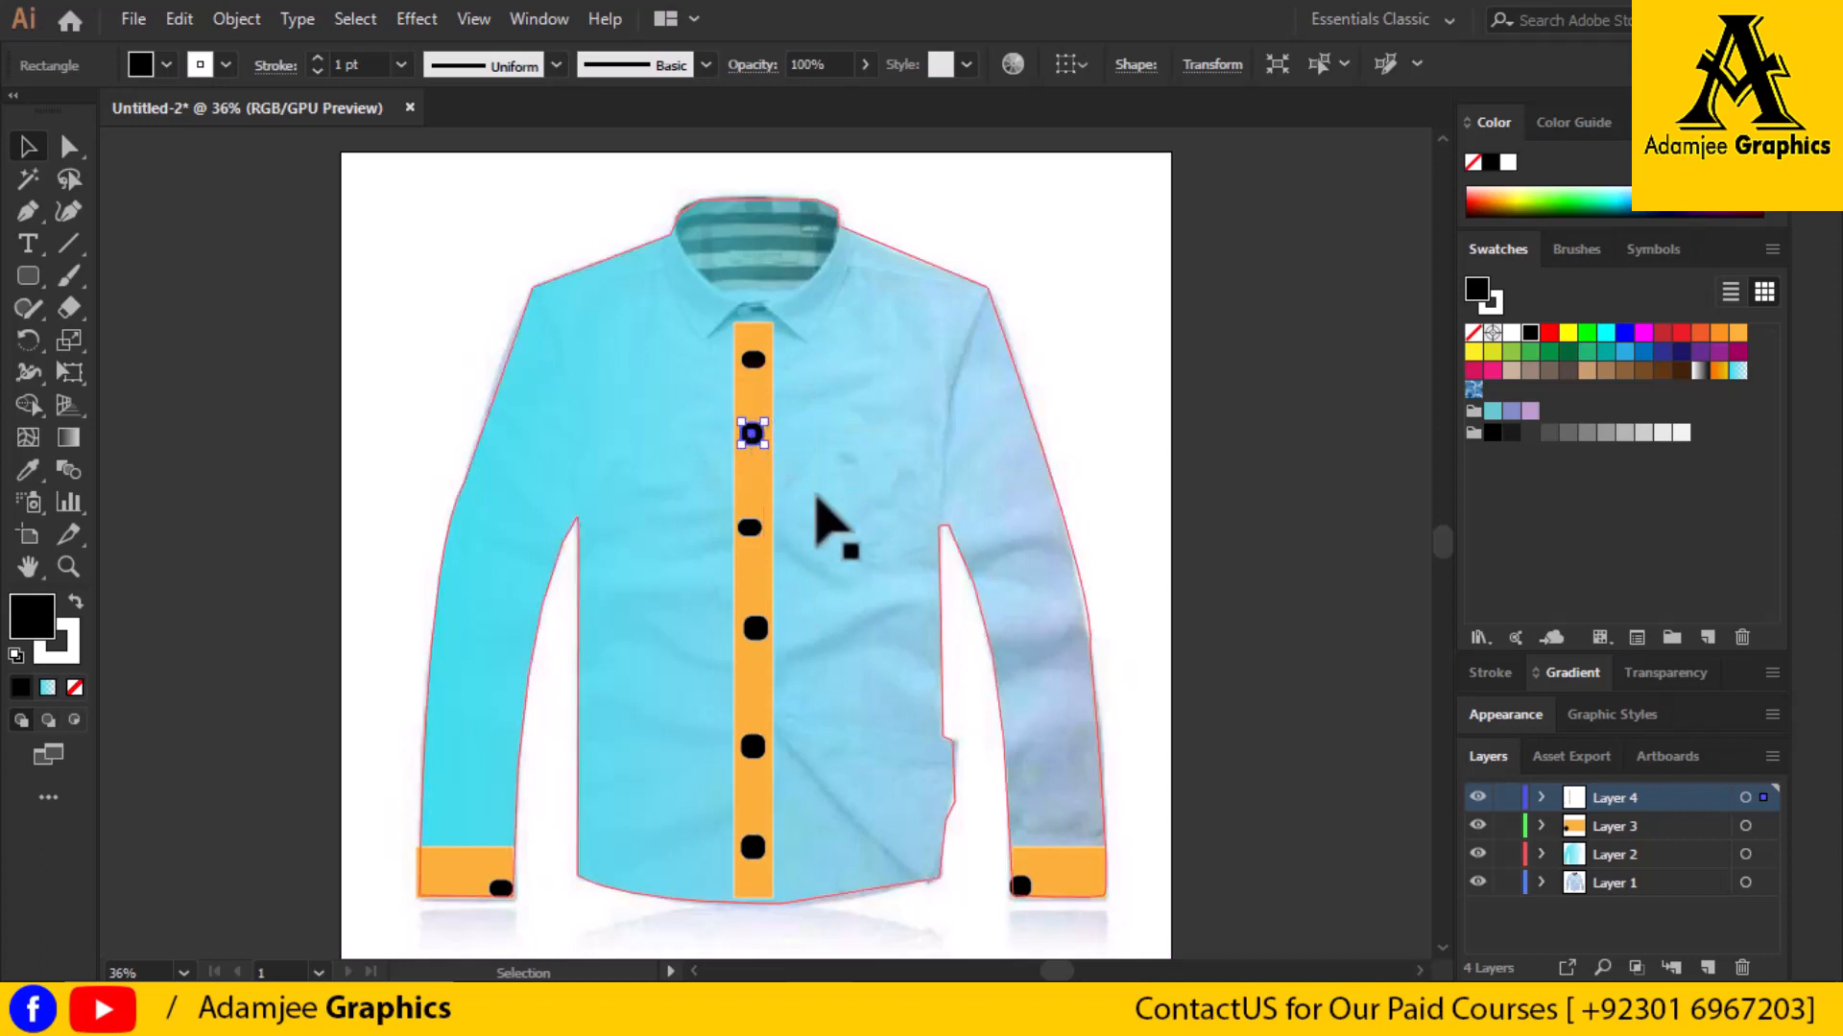
Increase the height of the third placket button to give it a rounder shape
left_click_drag(750, 532, 749, 530)
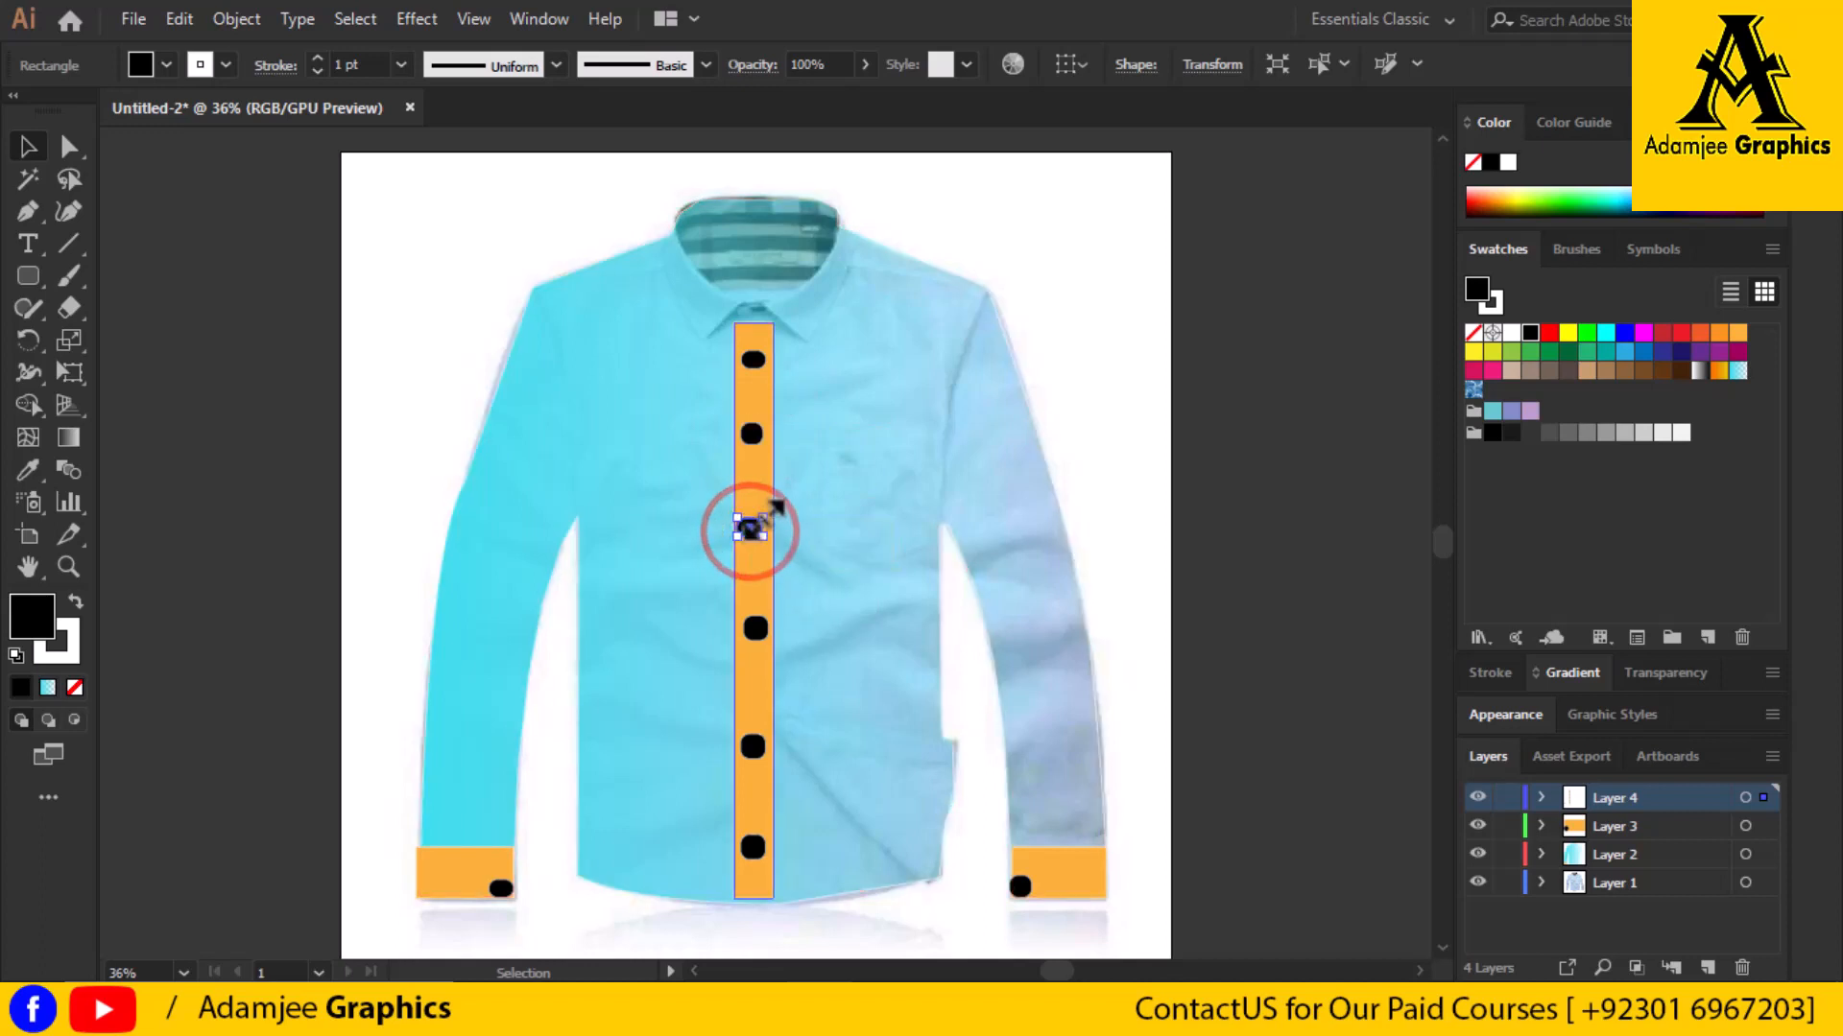
left_click(761, 519)
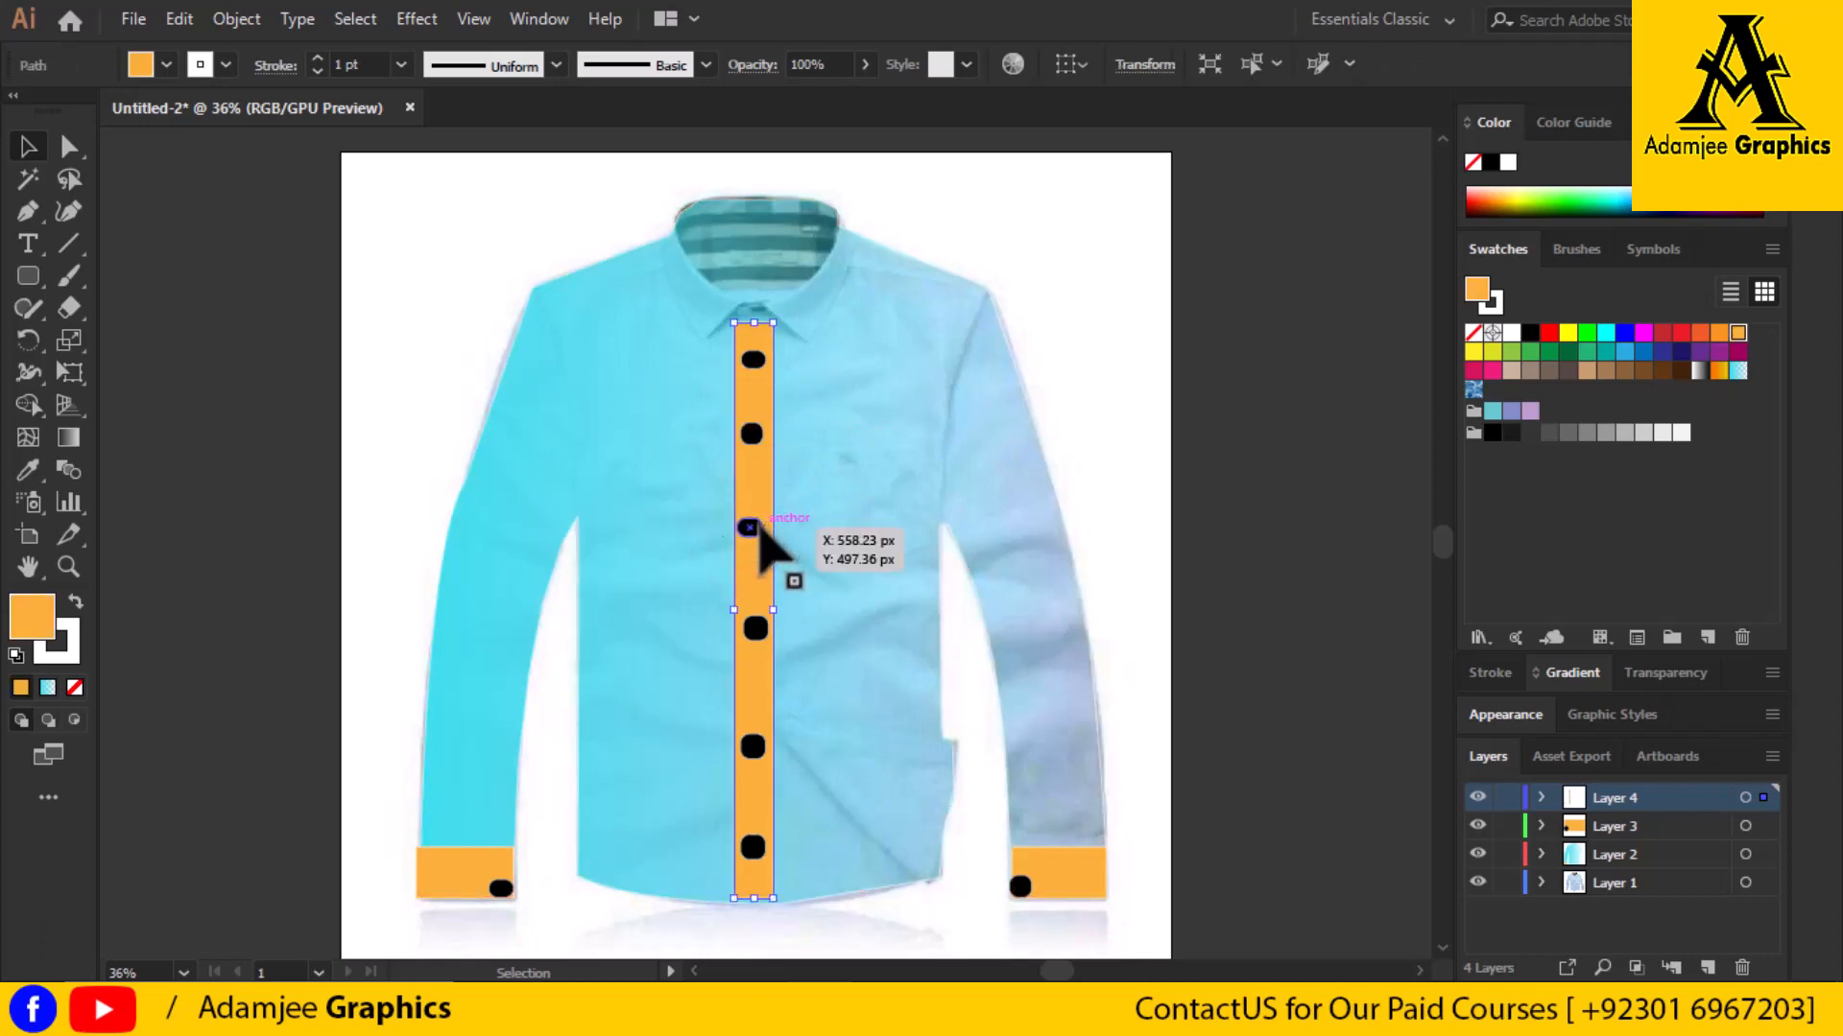
left_click(759, 526)
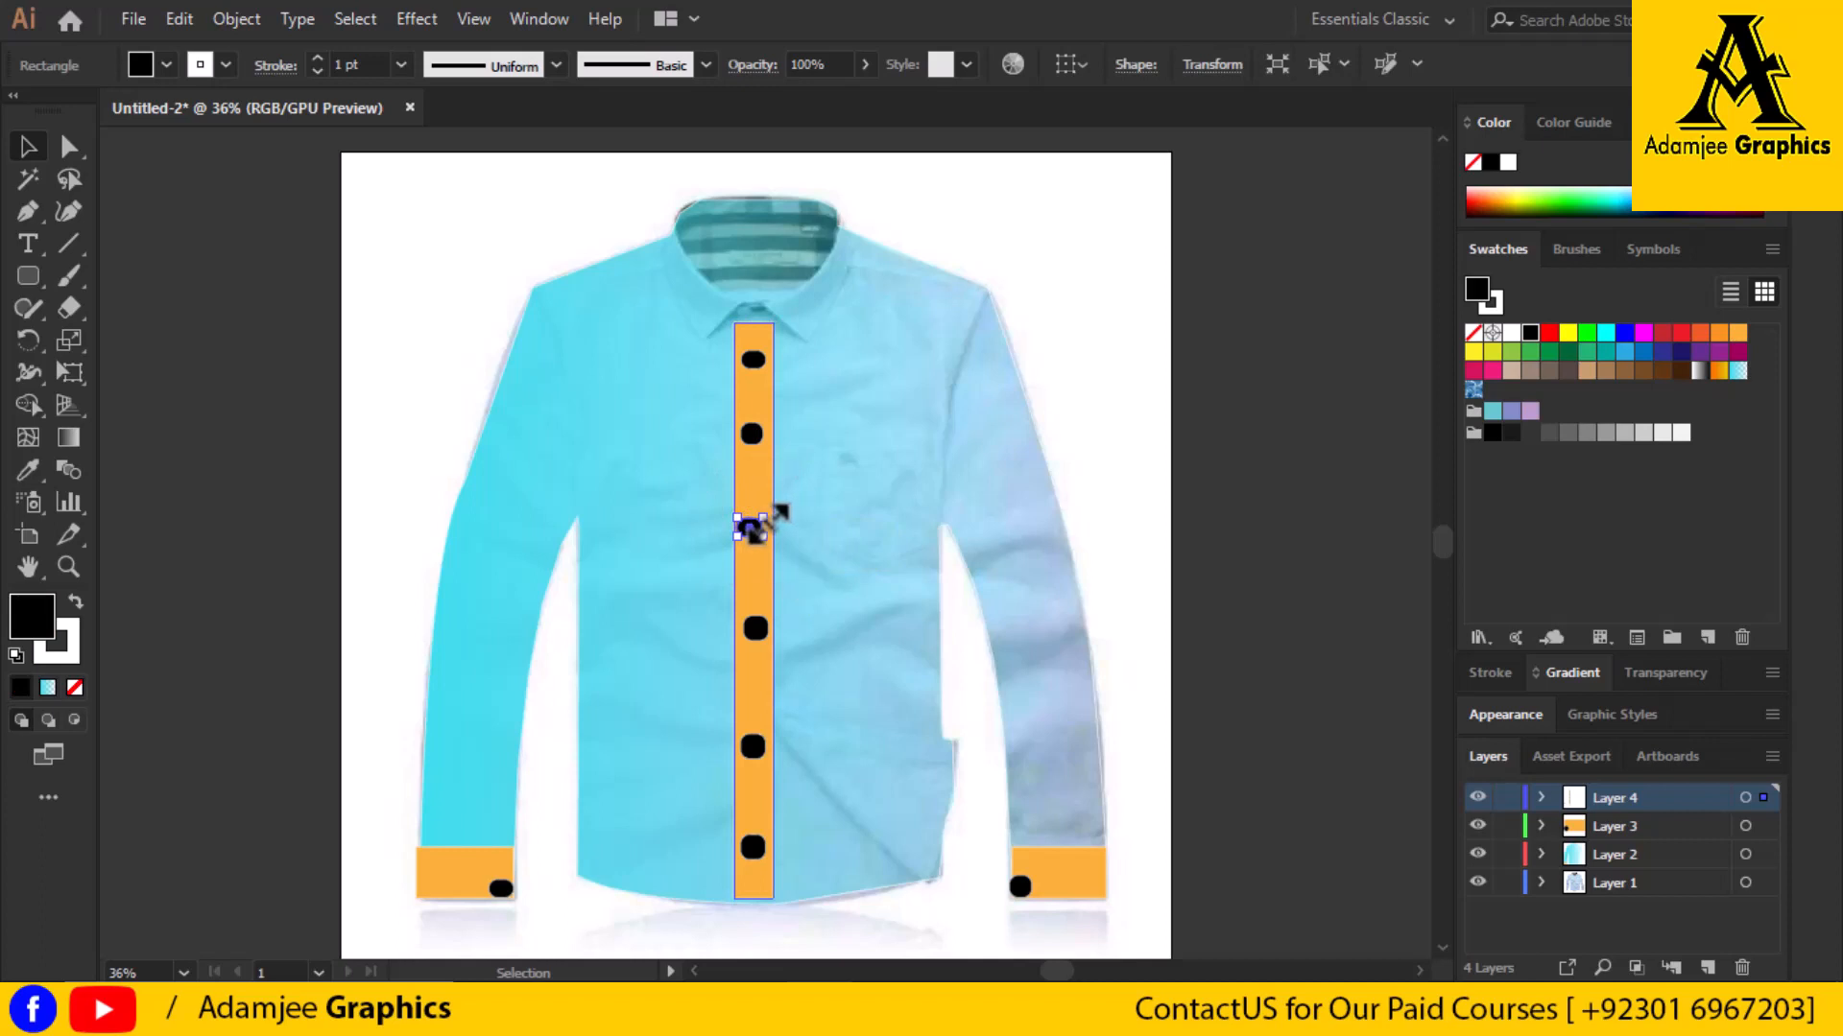
left_click_drag(767, 522, 758, 516)
Shrink the fourth placket button and centre the third one across the width of the strip
left_click(764, 624)
left_click_drag(769, 617, 763, 622)
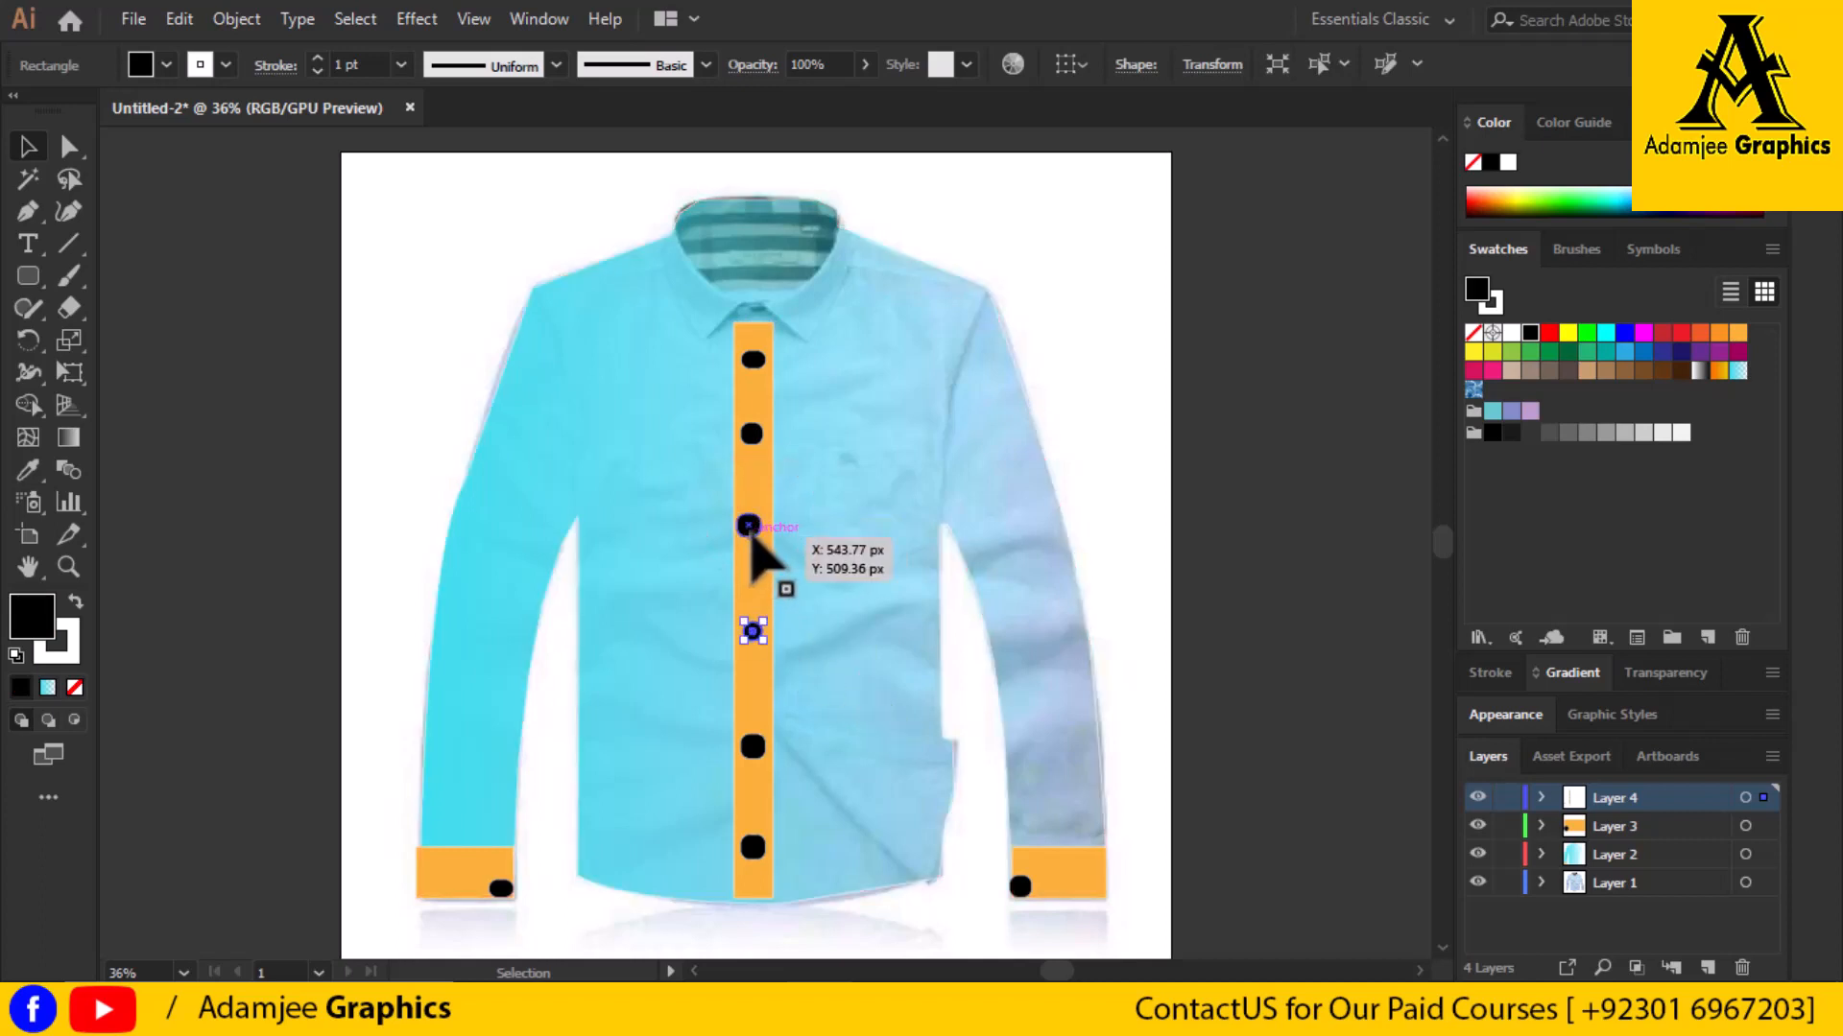
left_click_drag(749, 527, 758, 526)
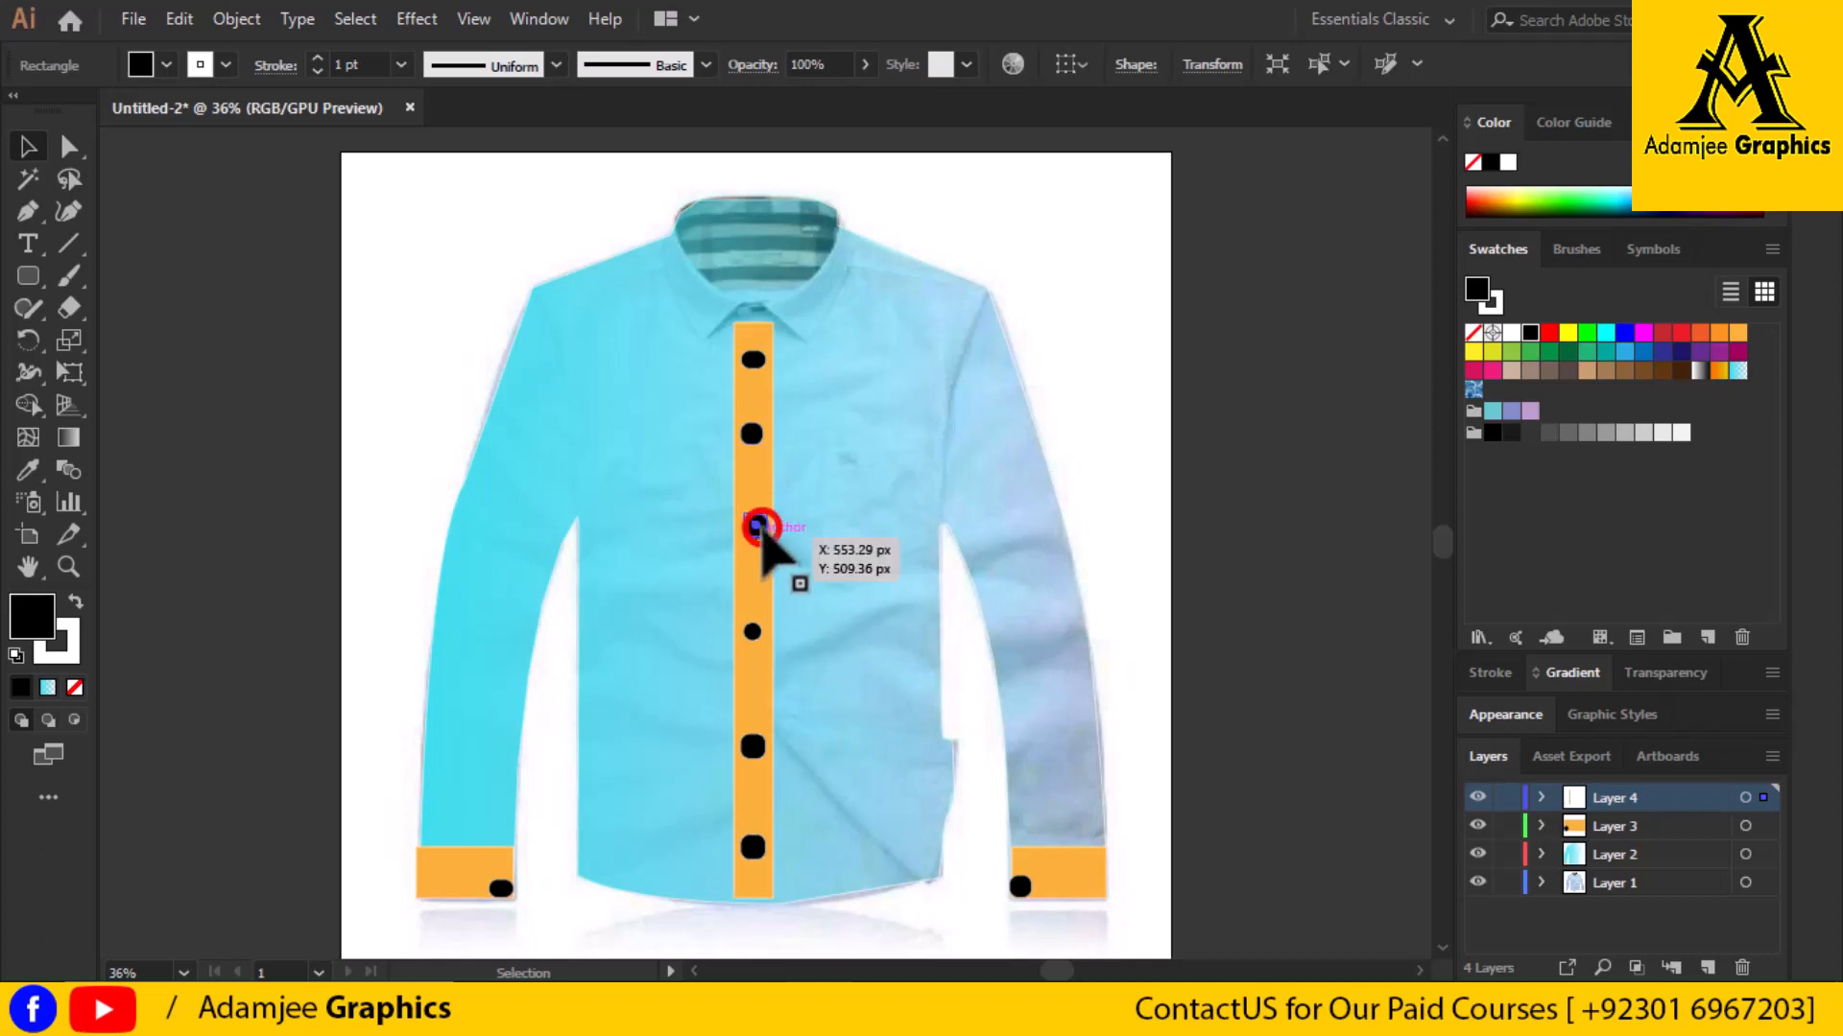
left_click_drag(759, 527, 753, 526)
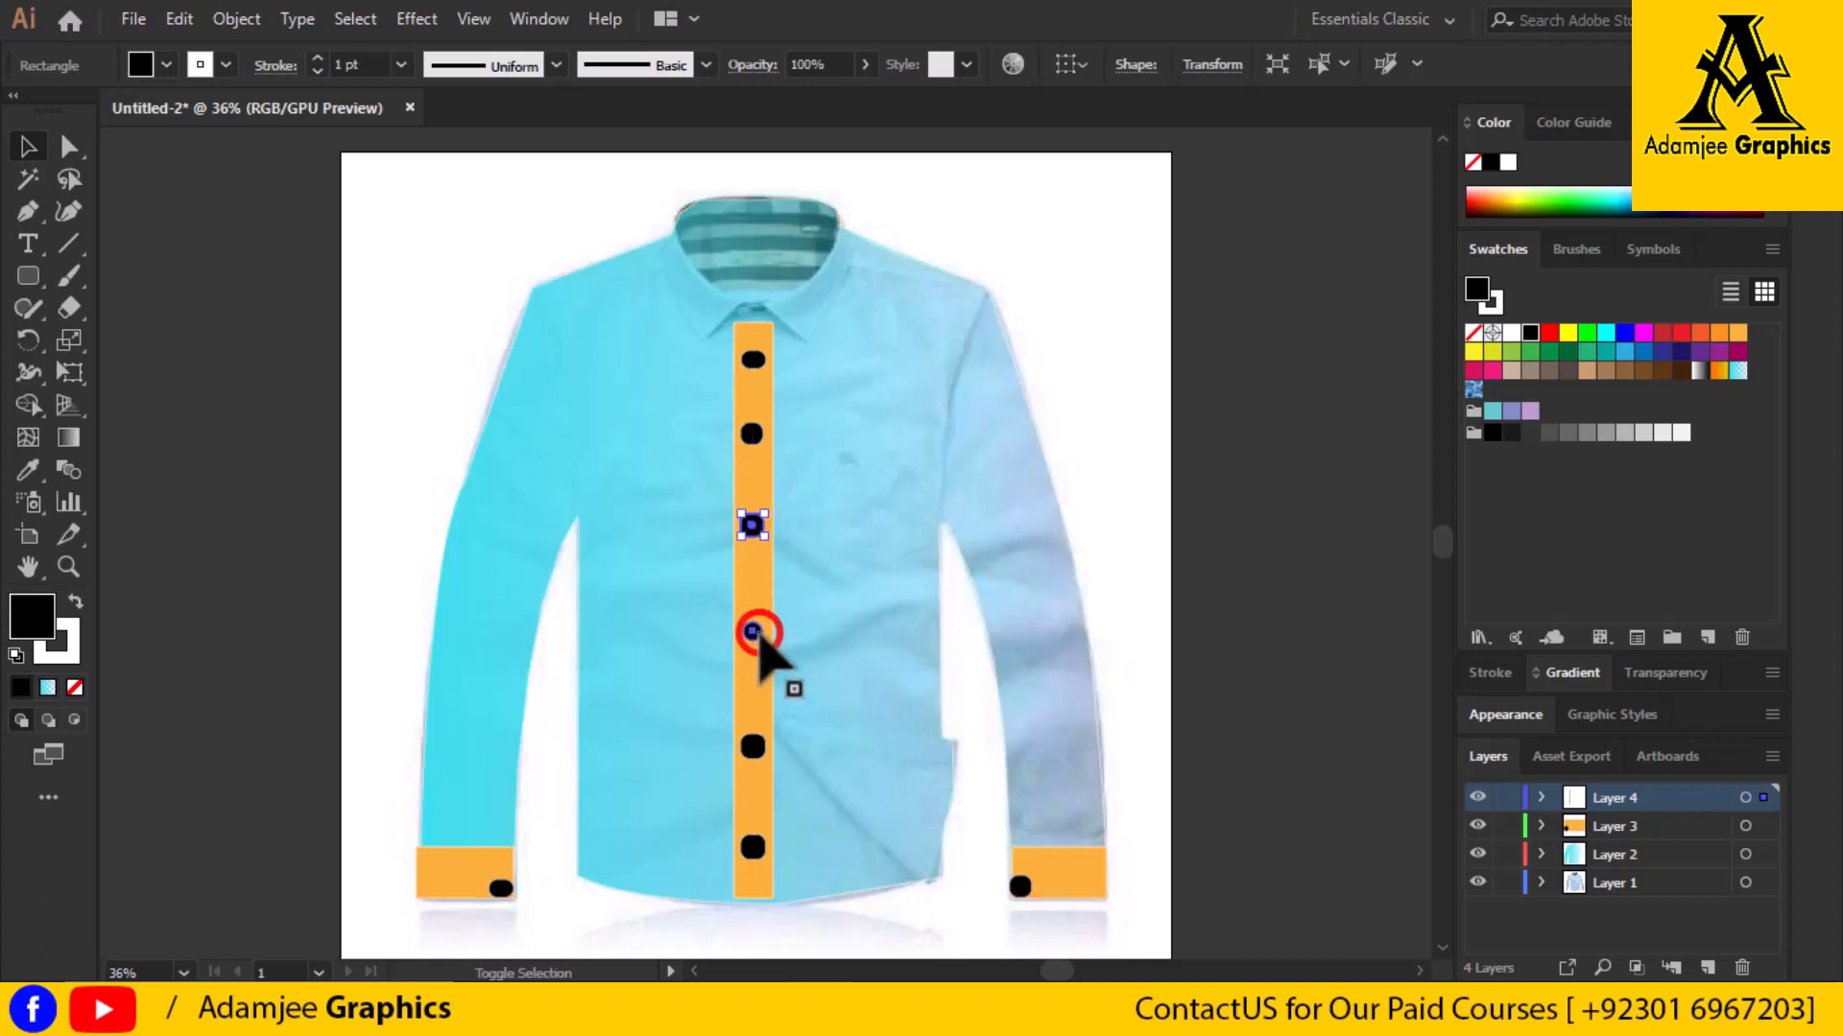
Enlarge the fourth placket button to about 36 px square and keep it centred on the strip
left_click(755, 633, "shift")
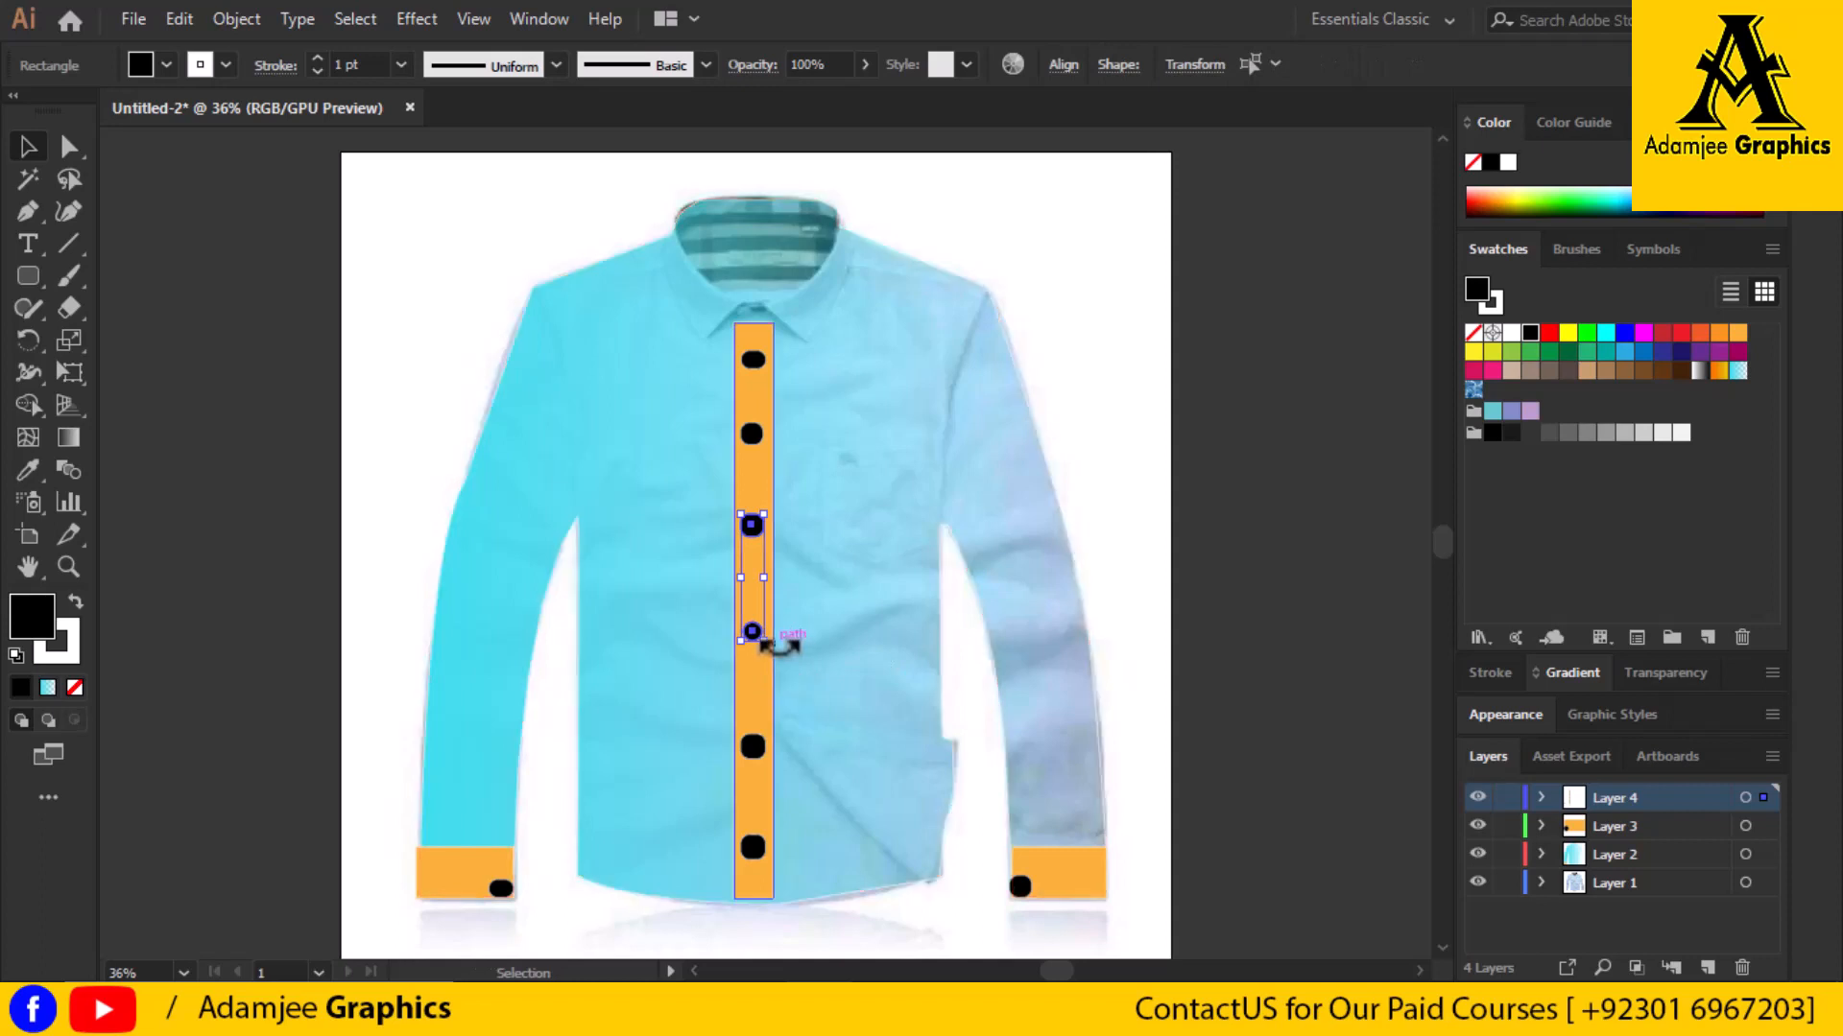
left_click(864, 670)
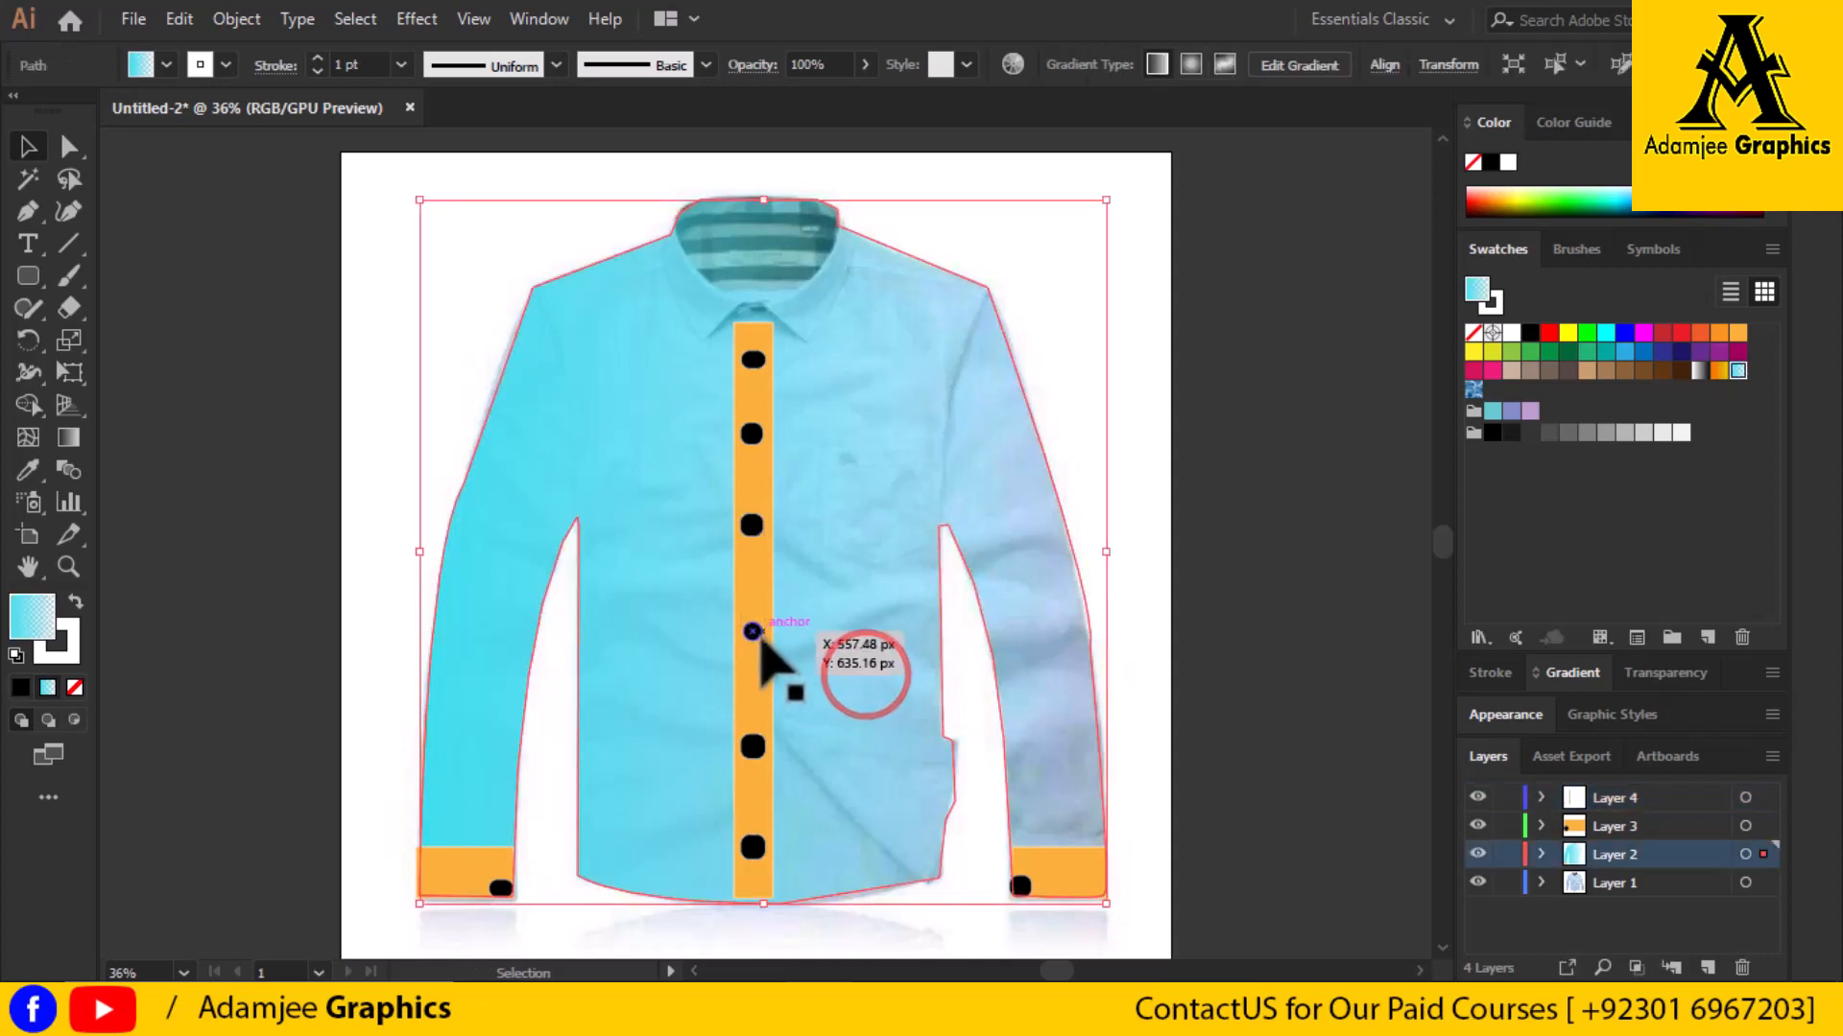
left_click(746, 624)
left_click_drag(748, 627, 752, 627)
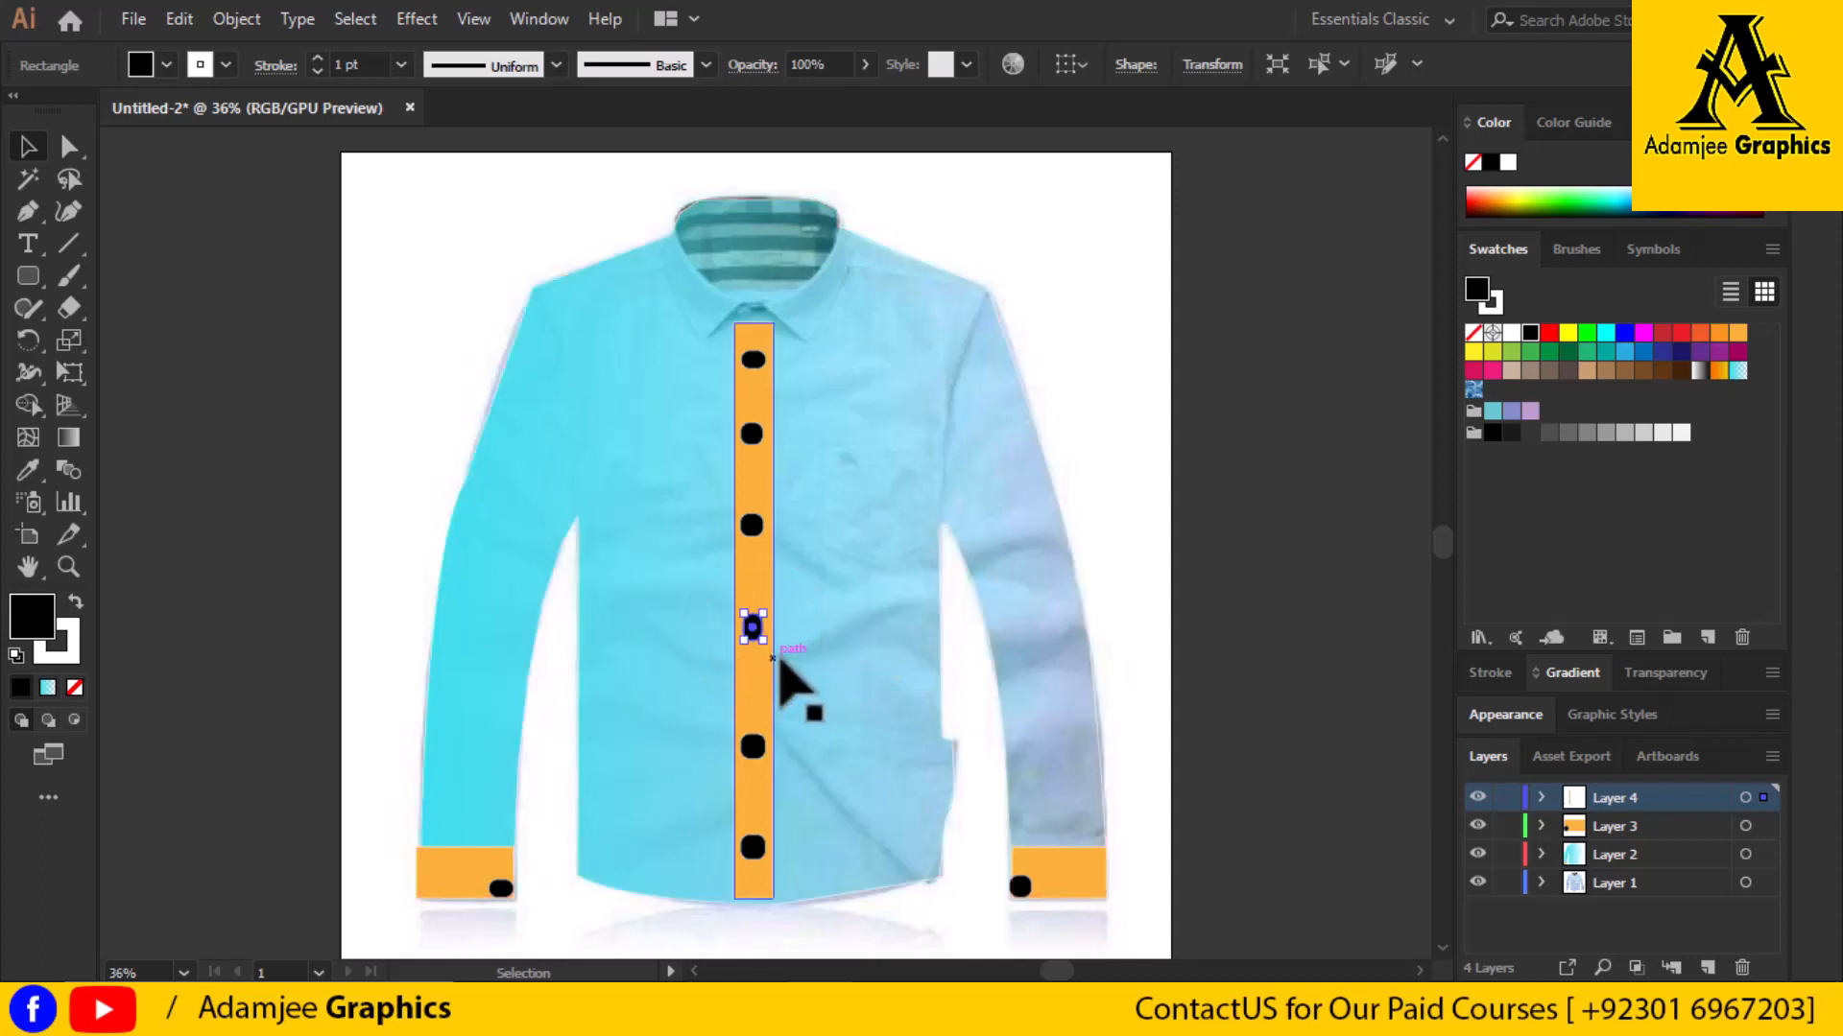
left_click(811, 646)
left_click(754, 629)
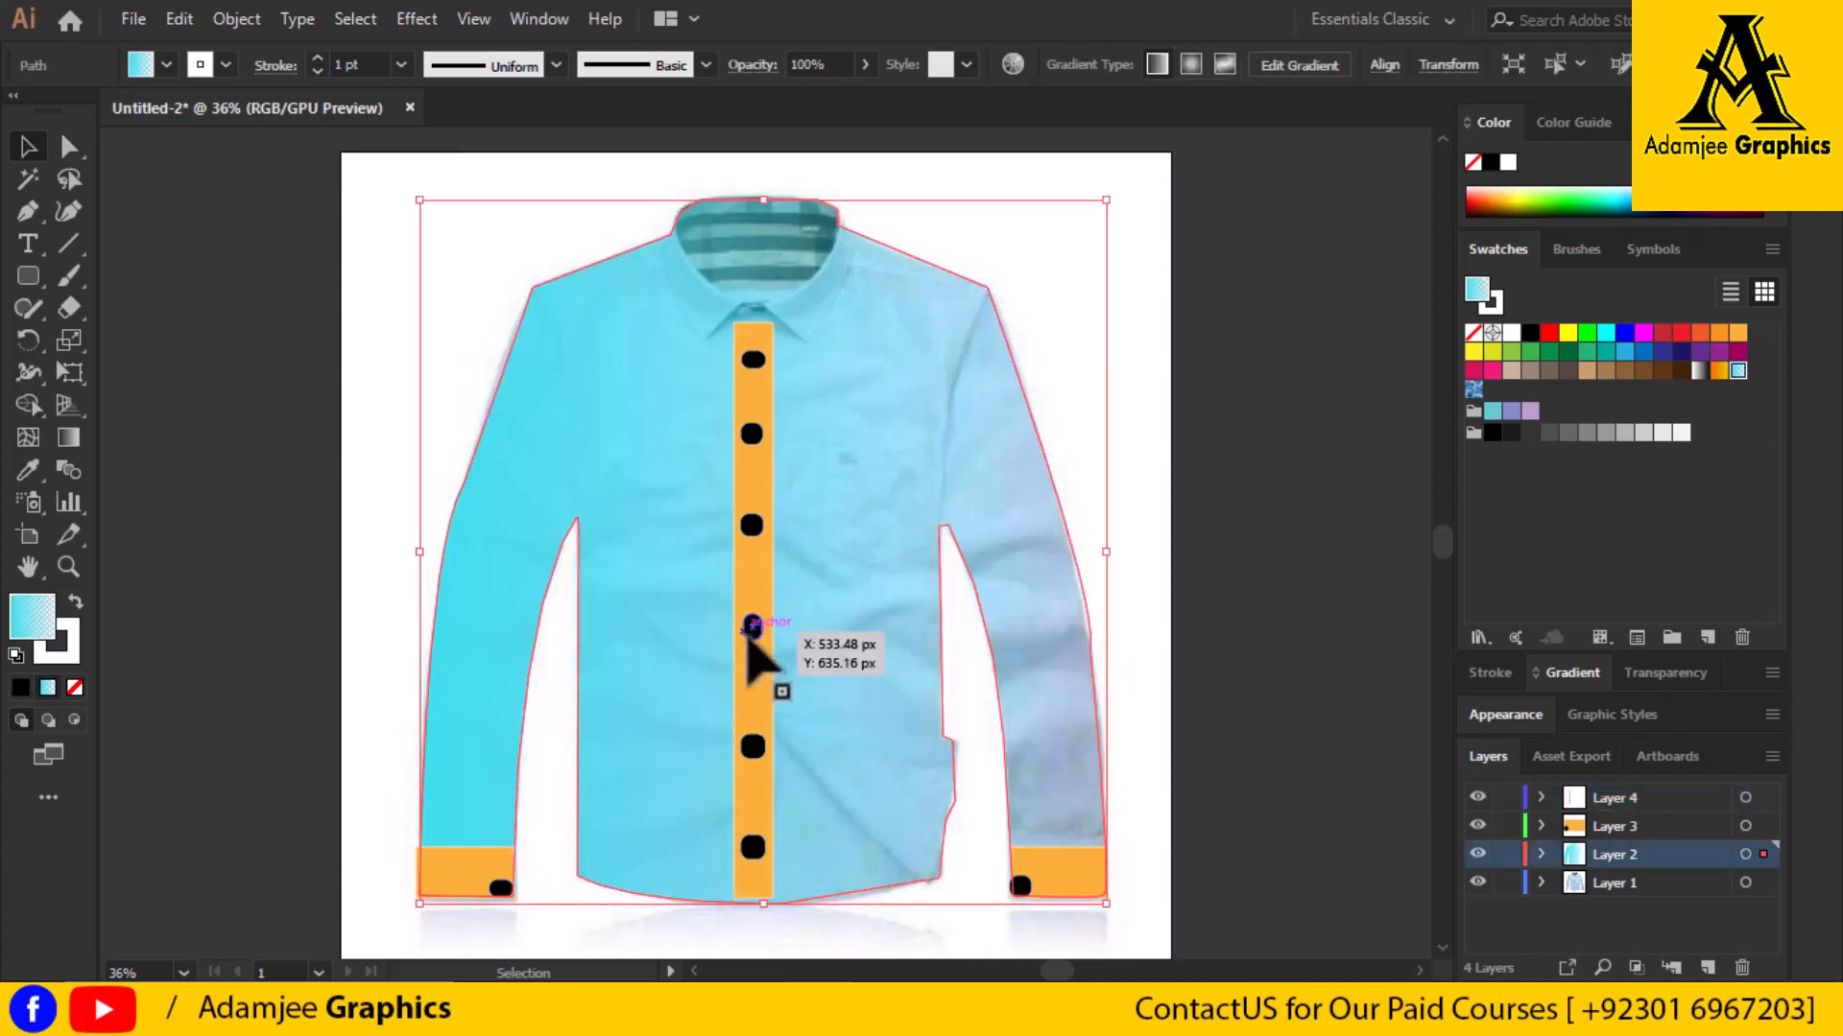
left_click(756, 630)
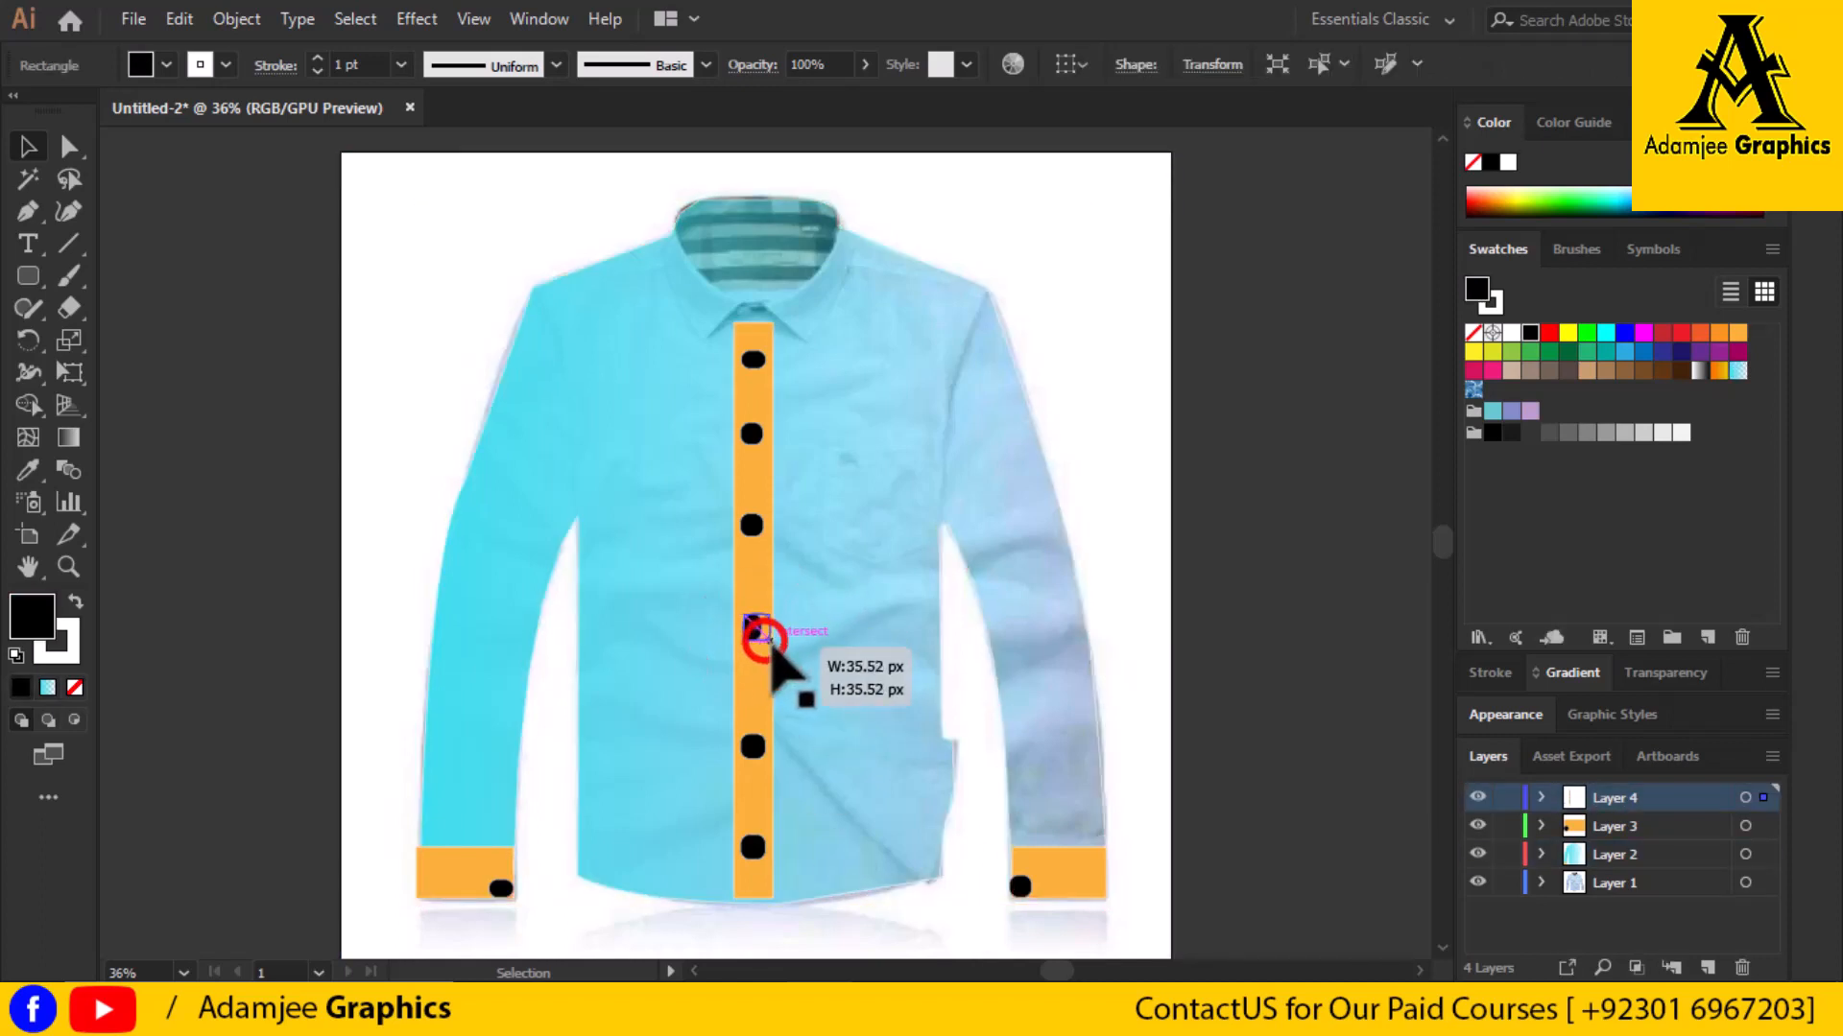
left_click_drag(770, 644, 757, 625)
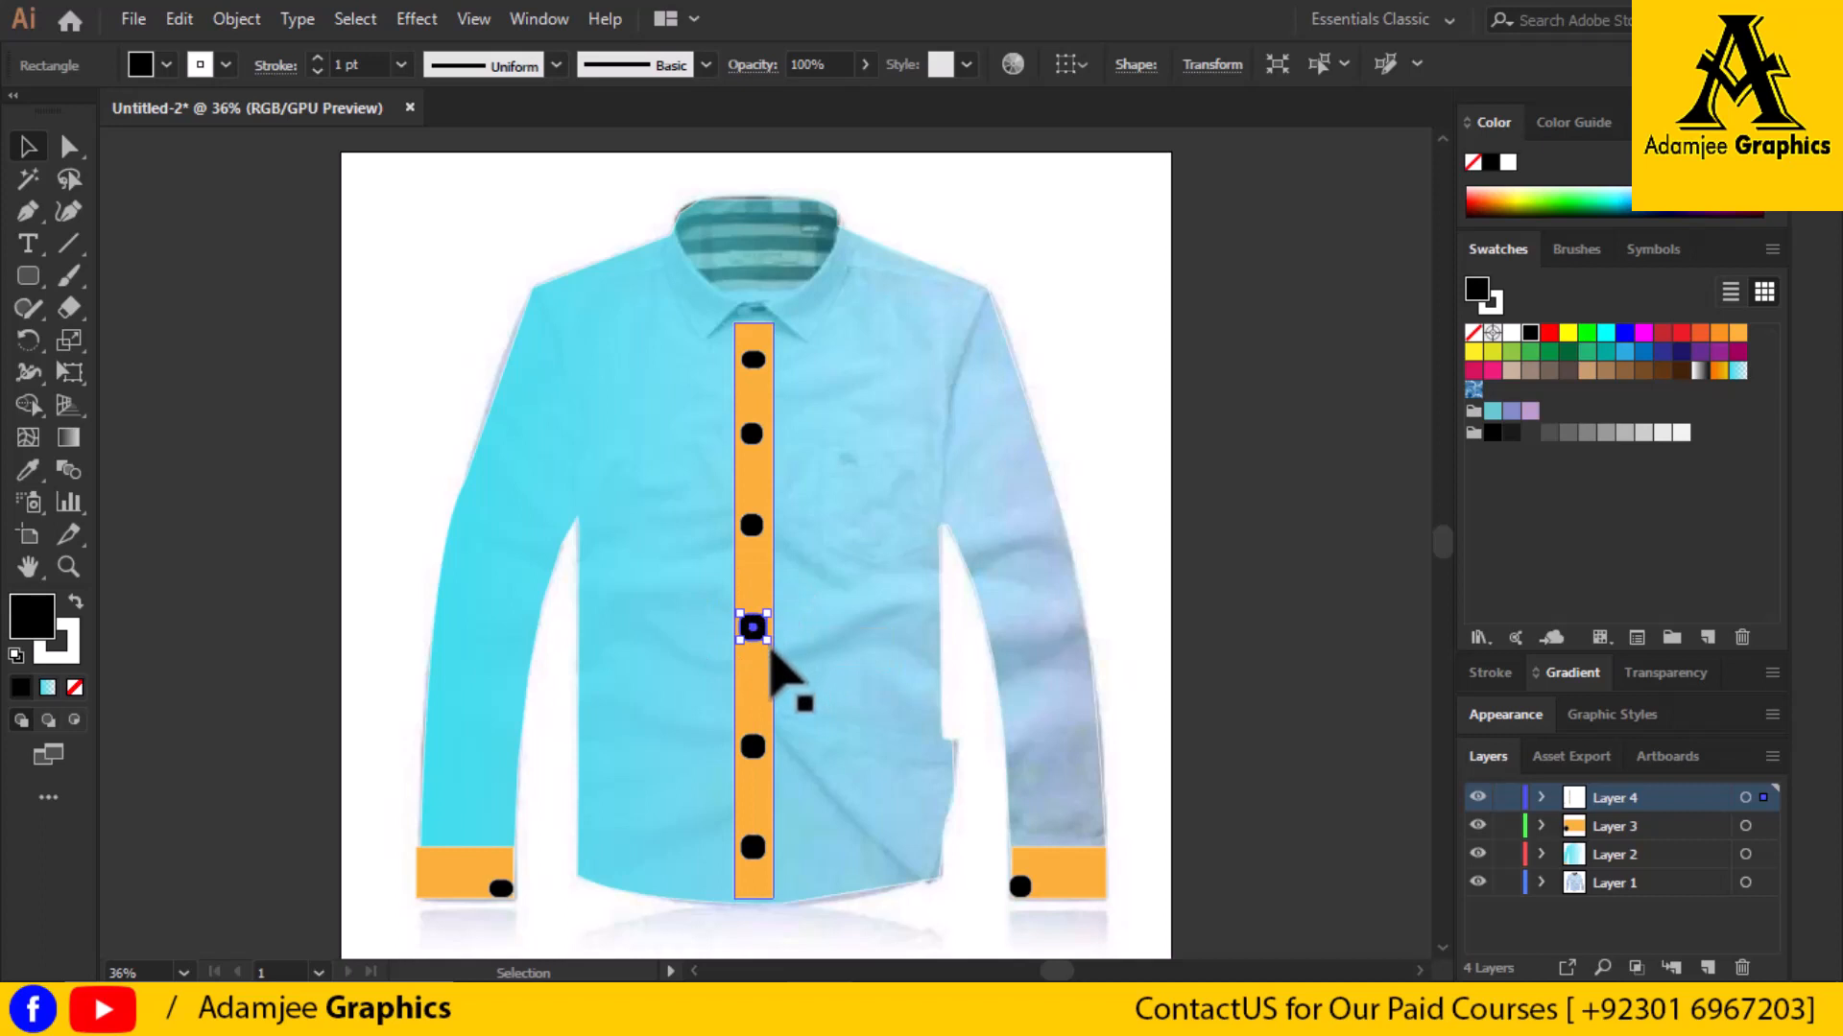
Move the fifth placket button slightly up the strip, and reshape the top button so it looks rounder
left_click(752, 744)
left_click_drag(753, 745, 753, 720)
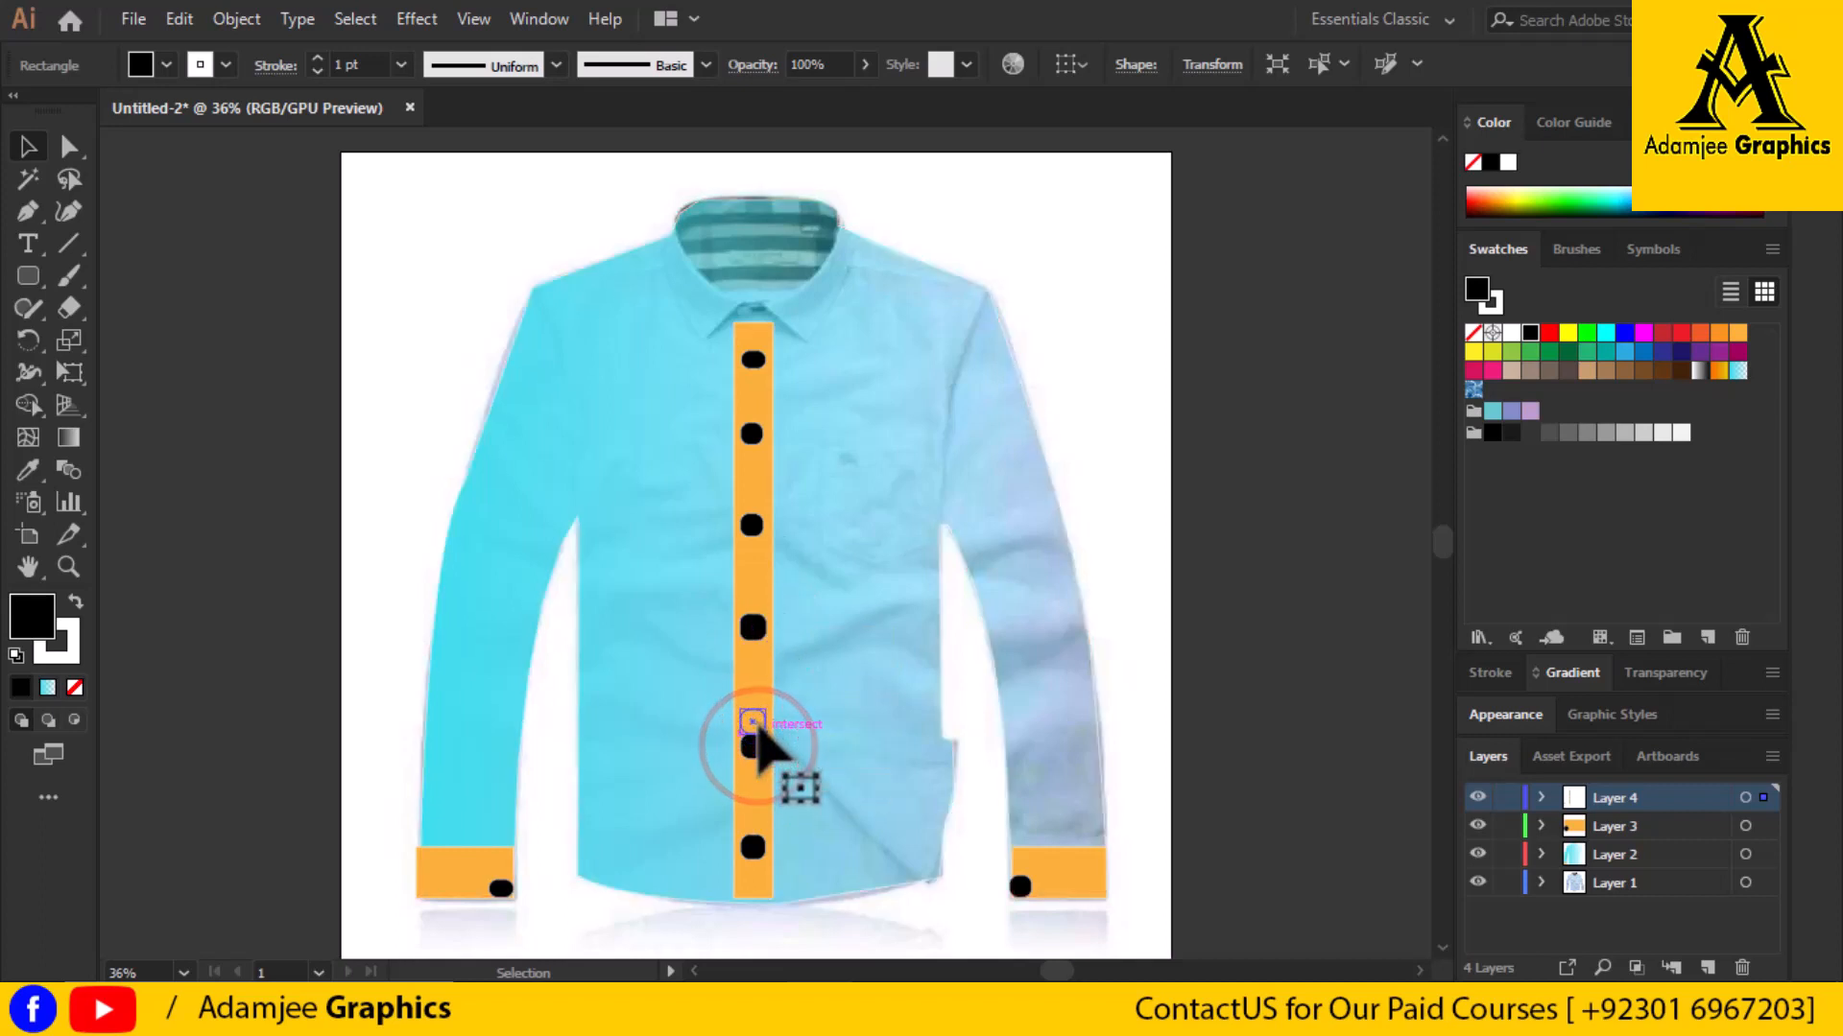
left_click(881, 763)
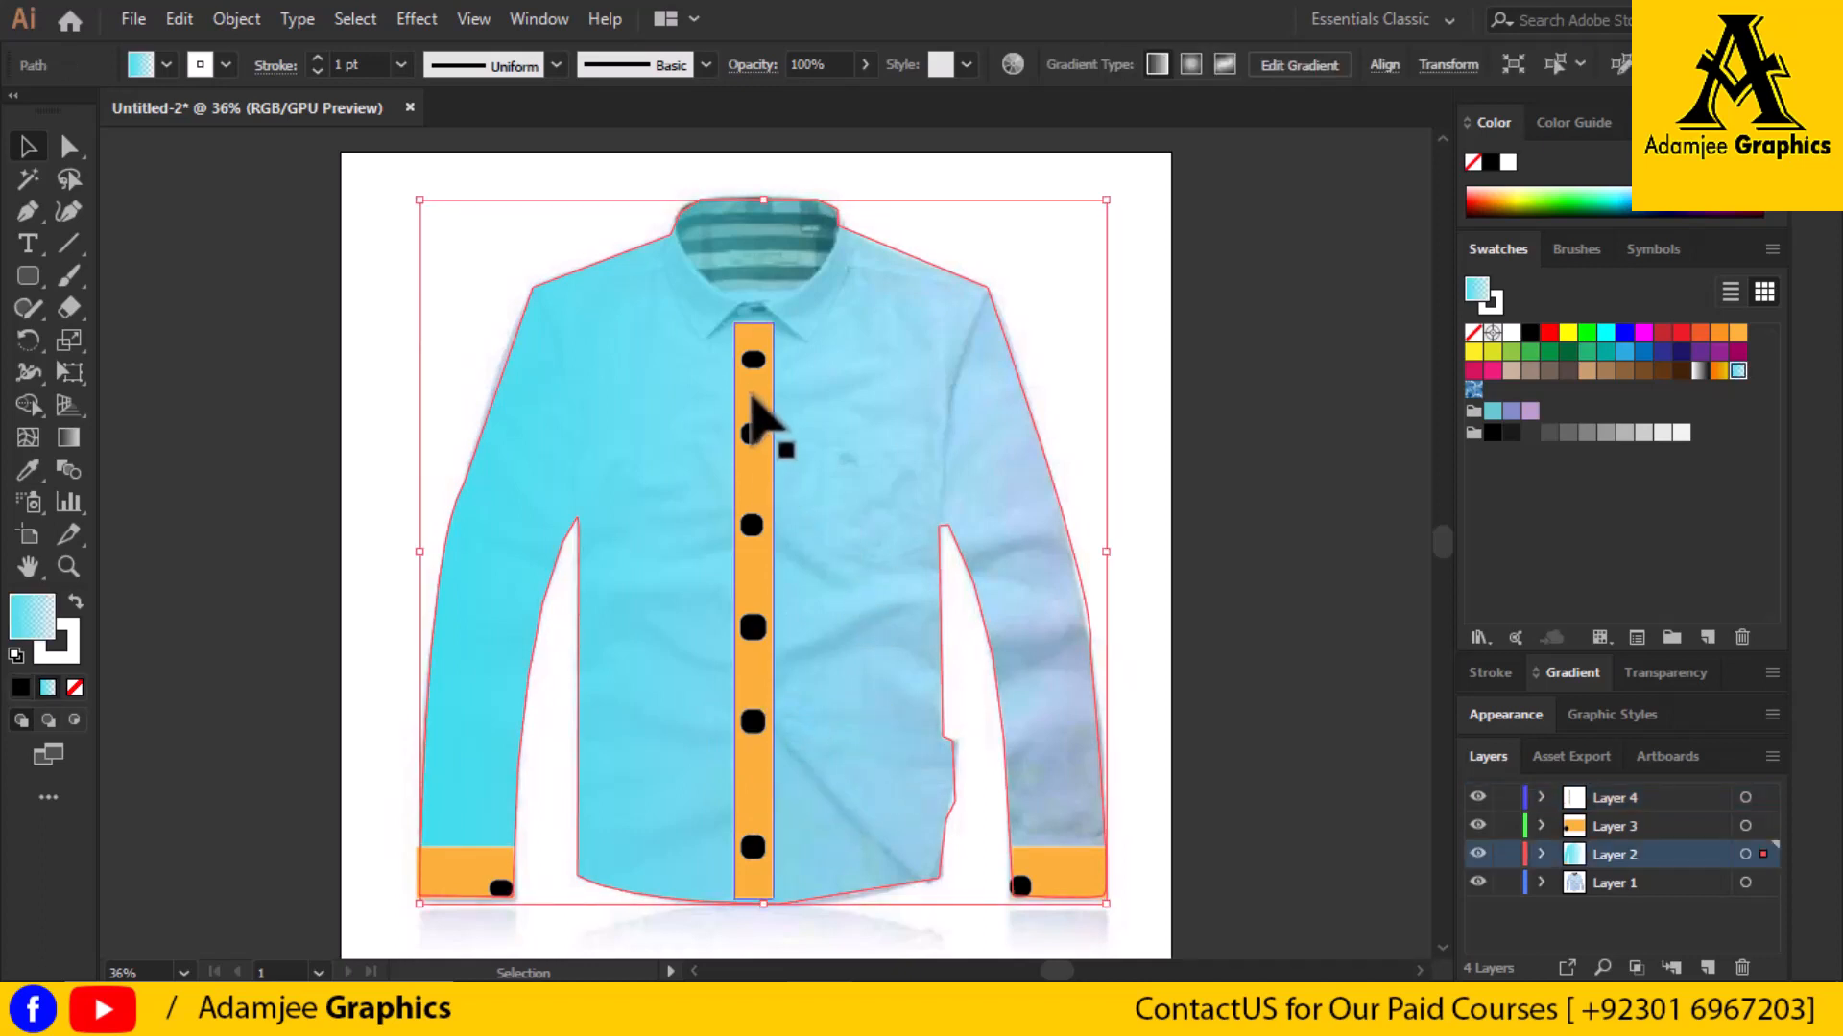
left_click(753, 359)
left_click_drag(767, 349, 777, 341)
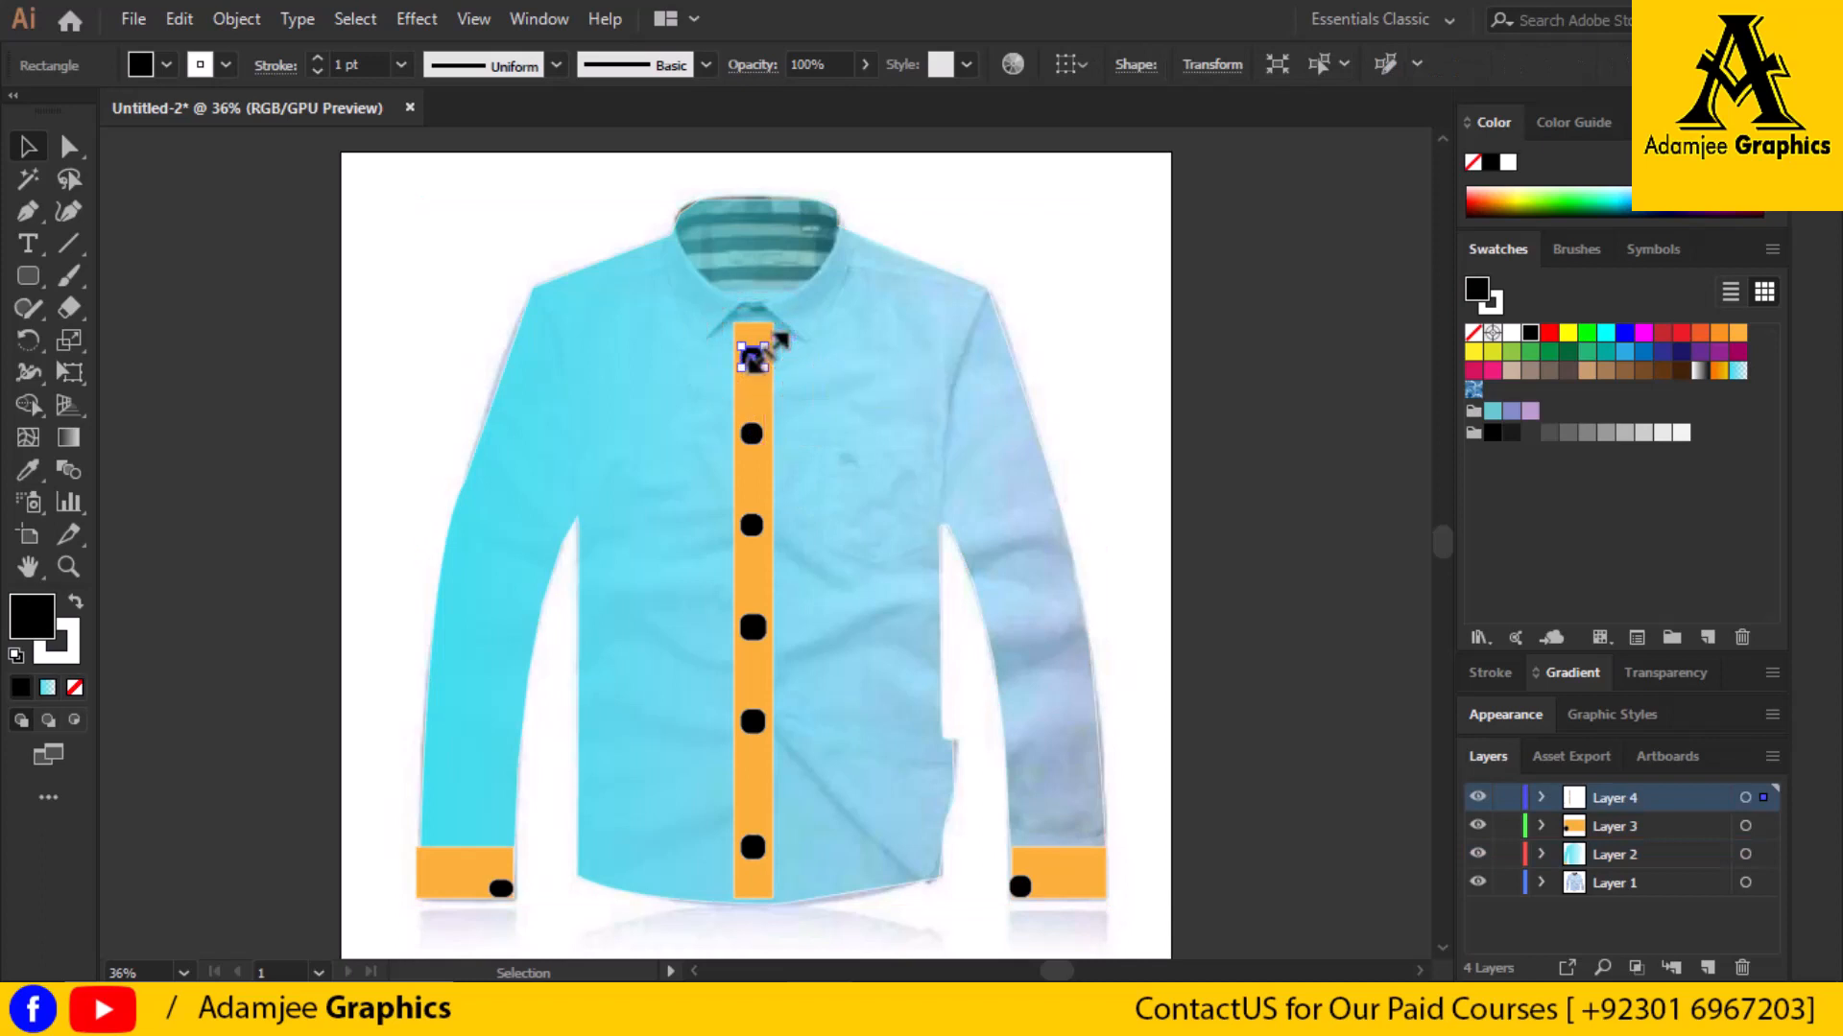
left_click(852, 480)
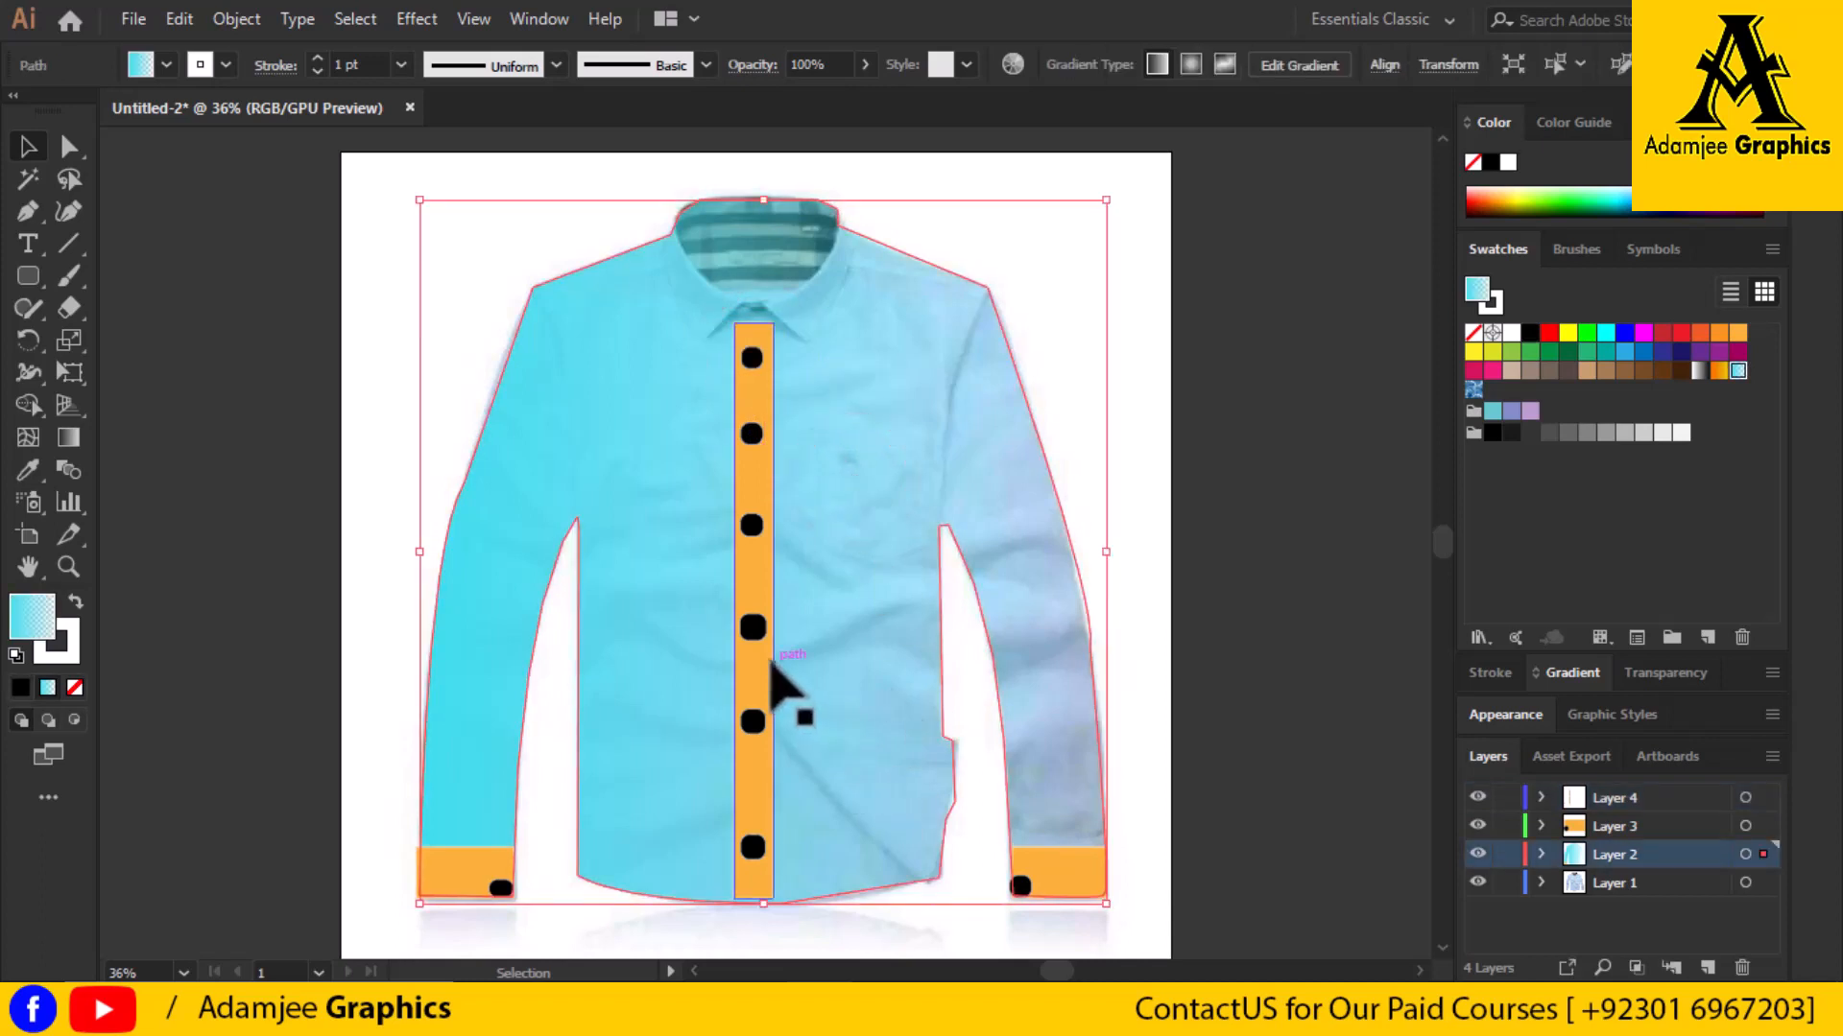
Lower the top edge and then the bottom edge of the fourth placket button, and respace the fifth and sixth buttons below it
left_click(754, 631)
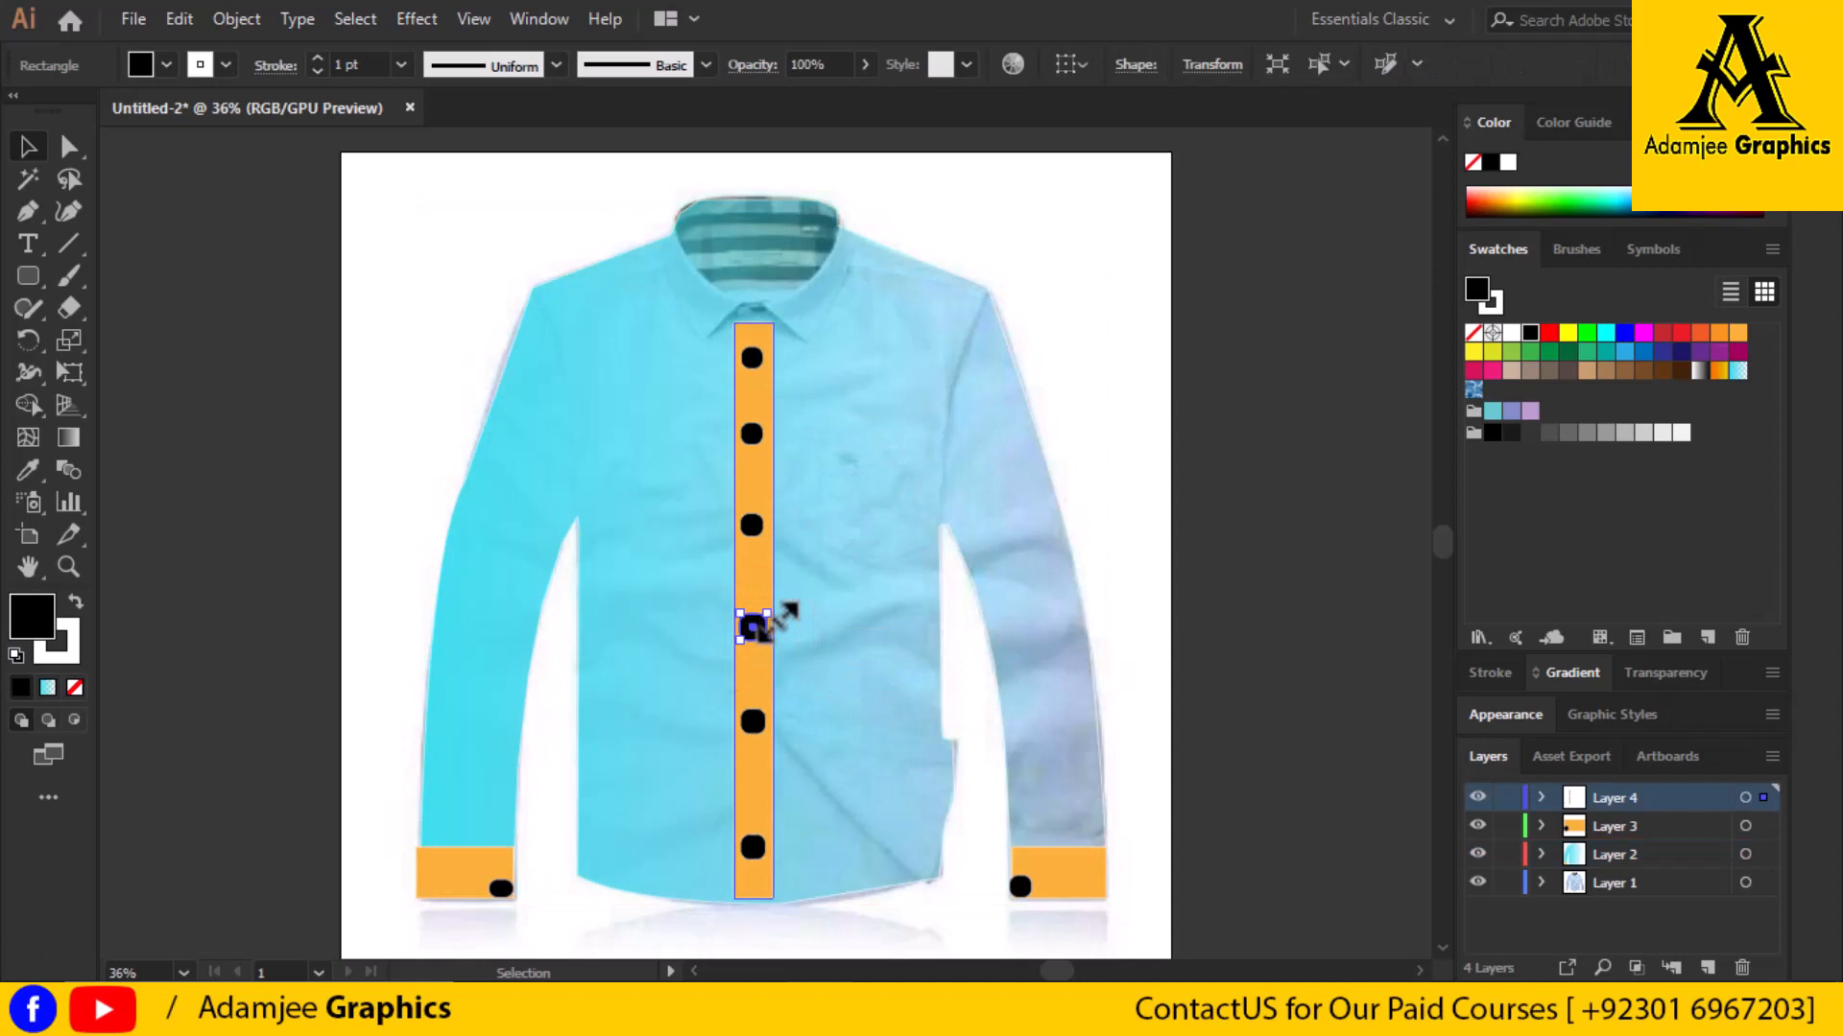
left_click_drag(772, 612, 773, 620)
left_click(905, 693)
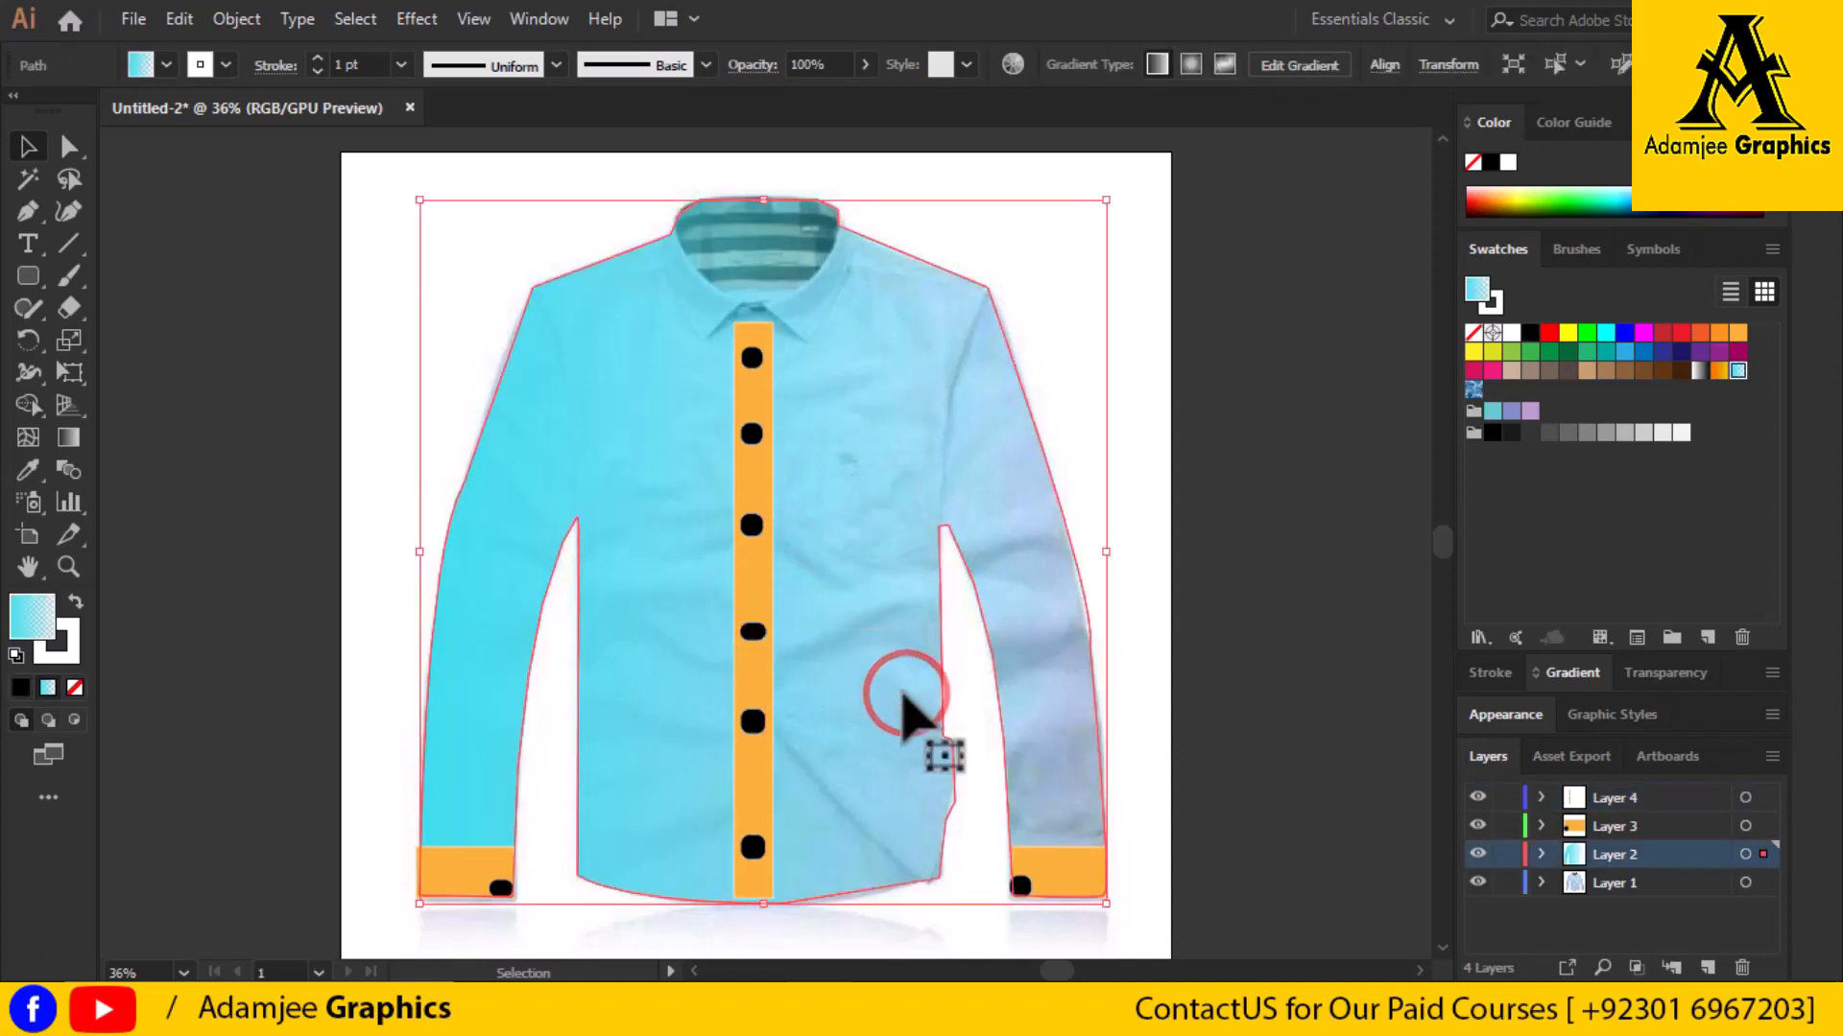
left_click_drag(753, 848, 763, 860)
left_click(755, 630)
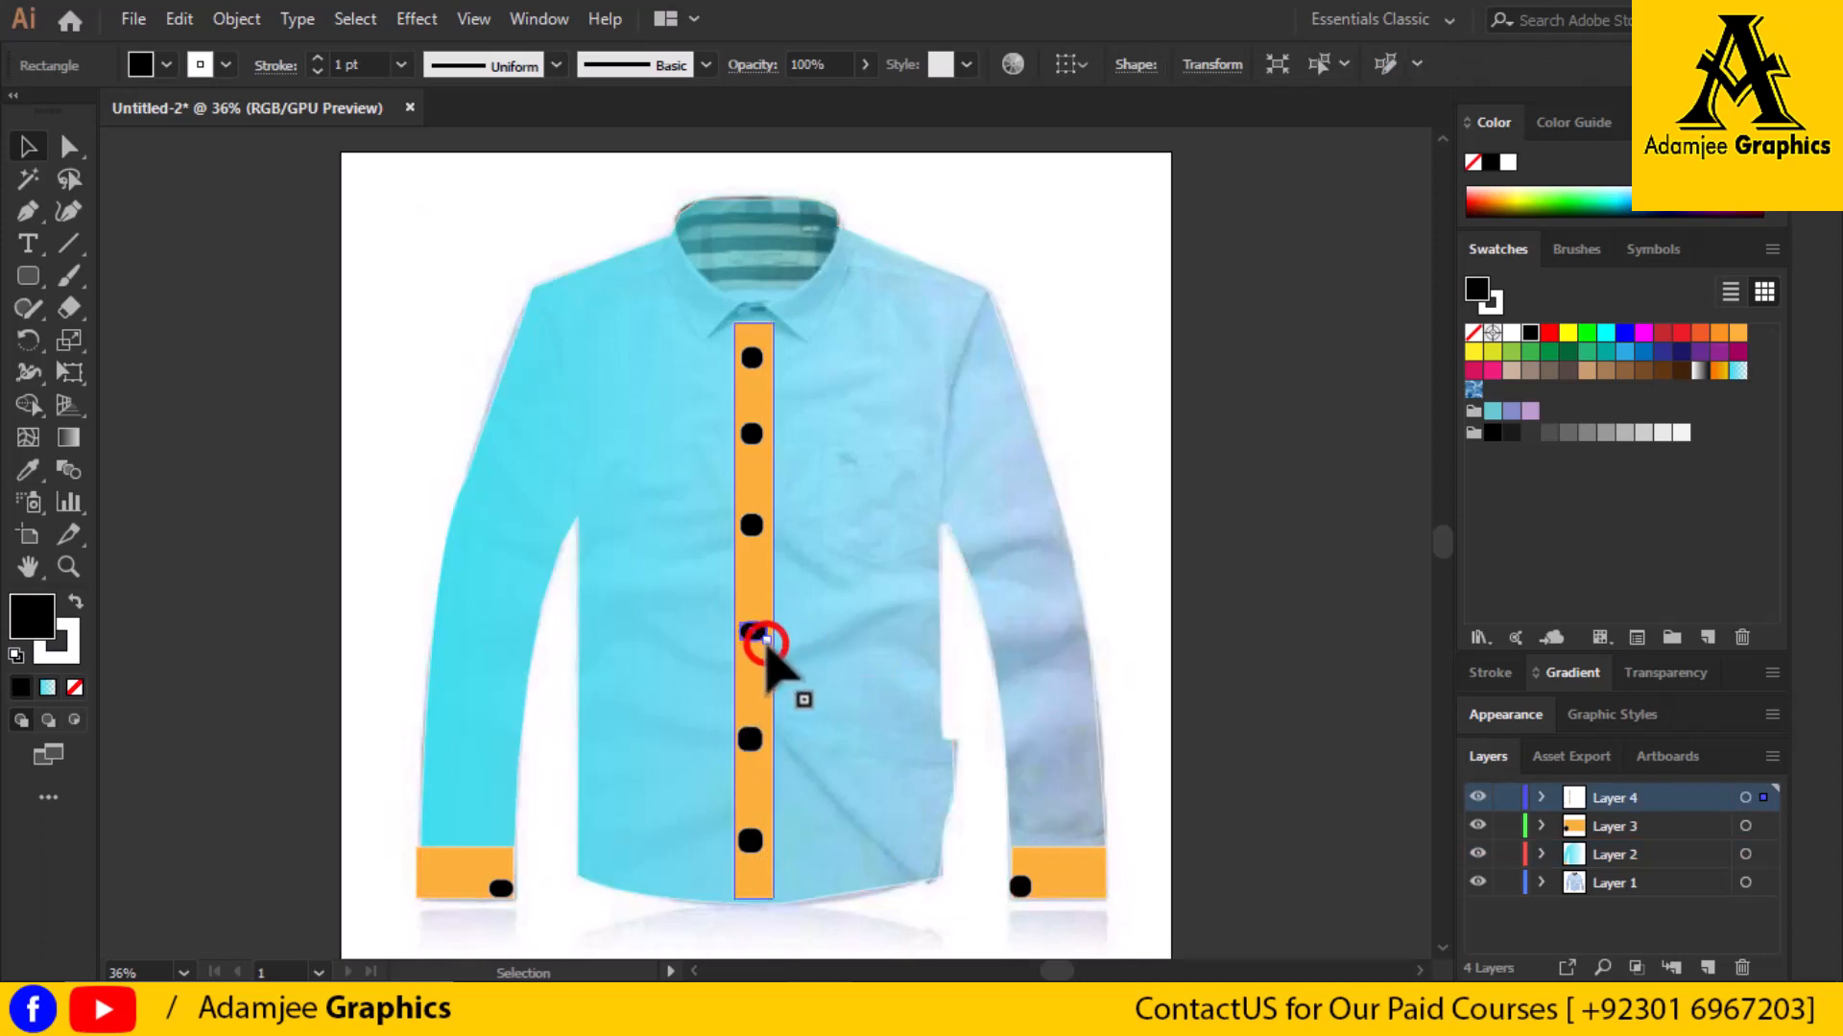
left_click_drag(765, 639, 767, 646)
left_click(850, 664)
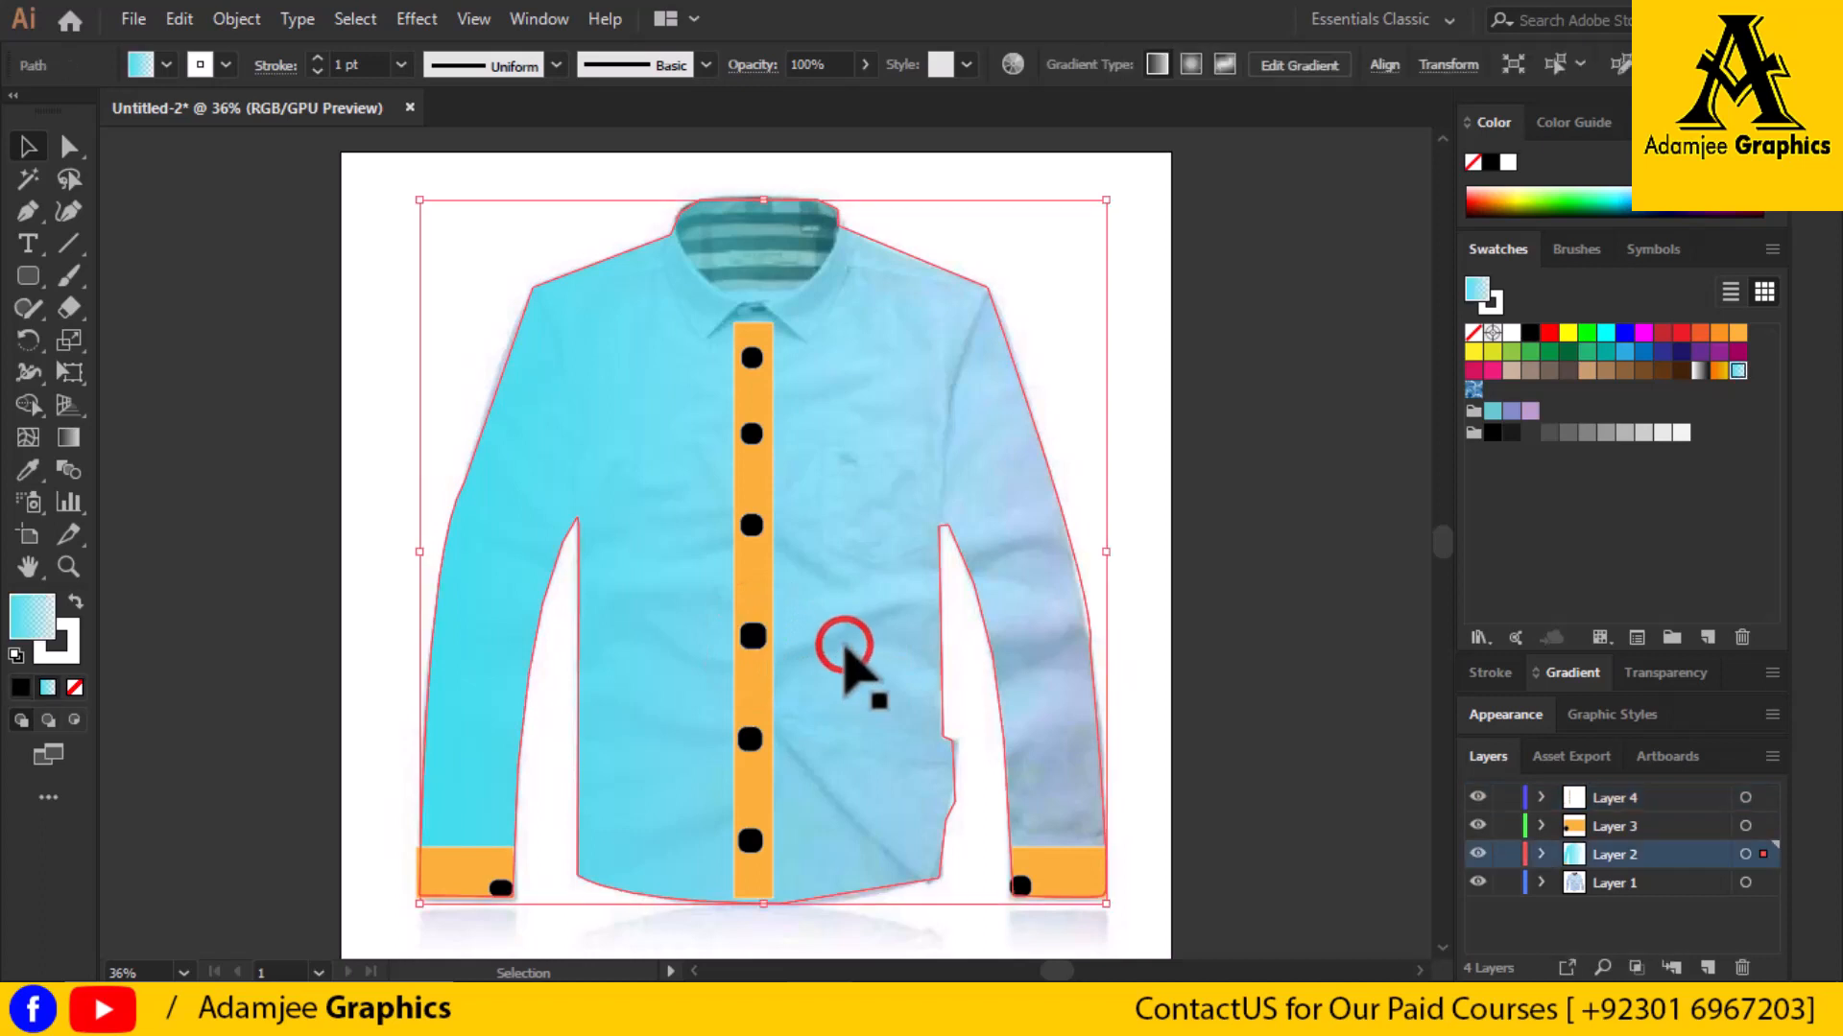
Enlarge the third placket button slightly across the width of the strip
left_click(753, 524)
left_click(761, 513)
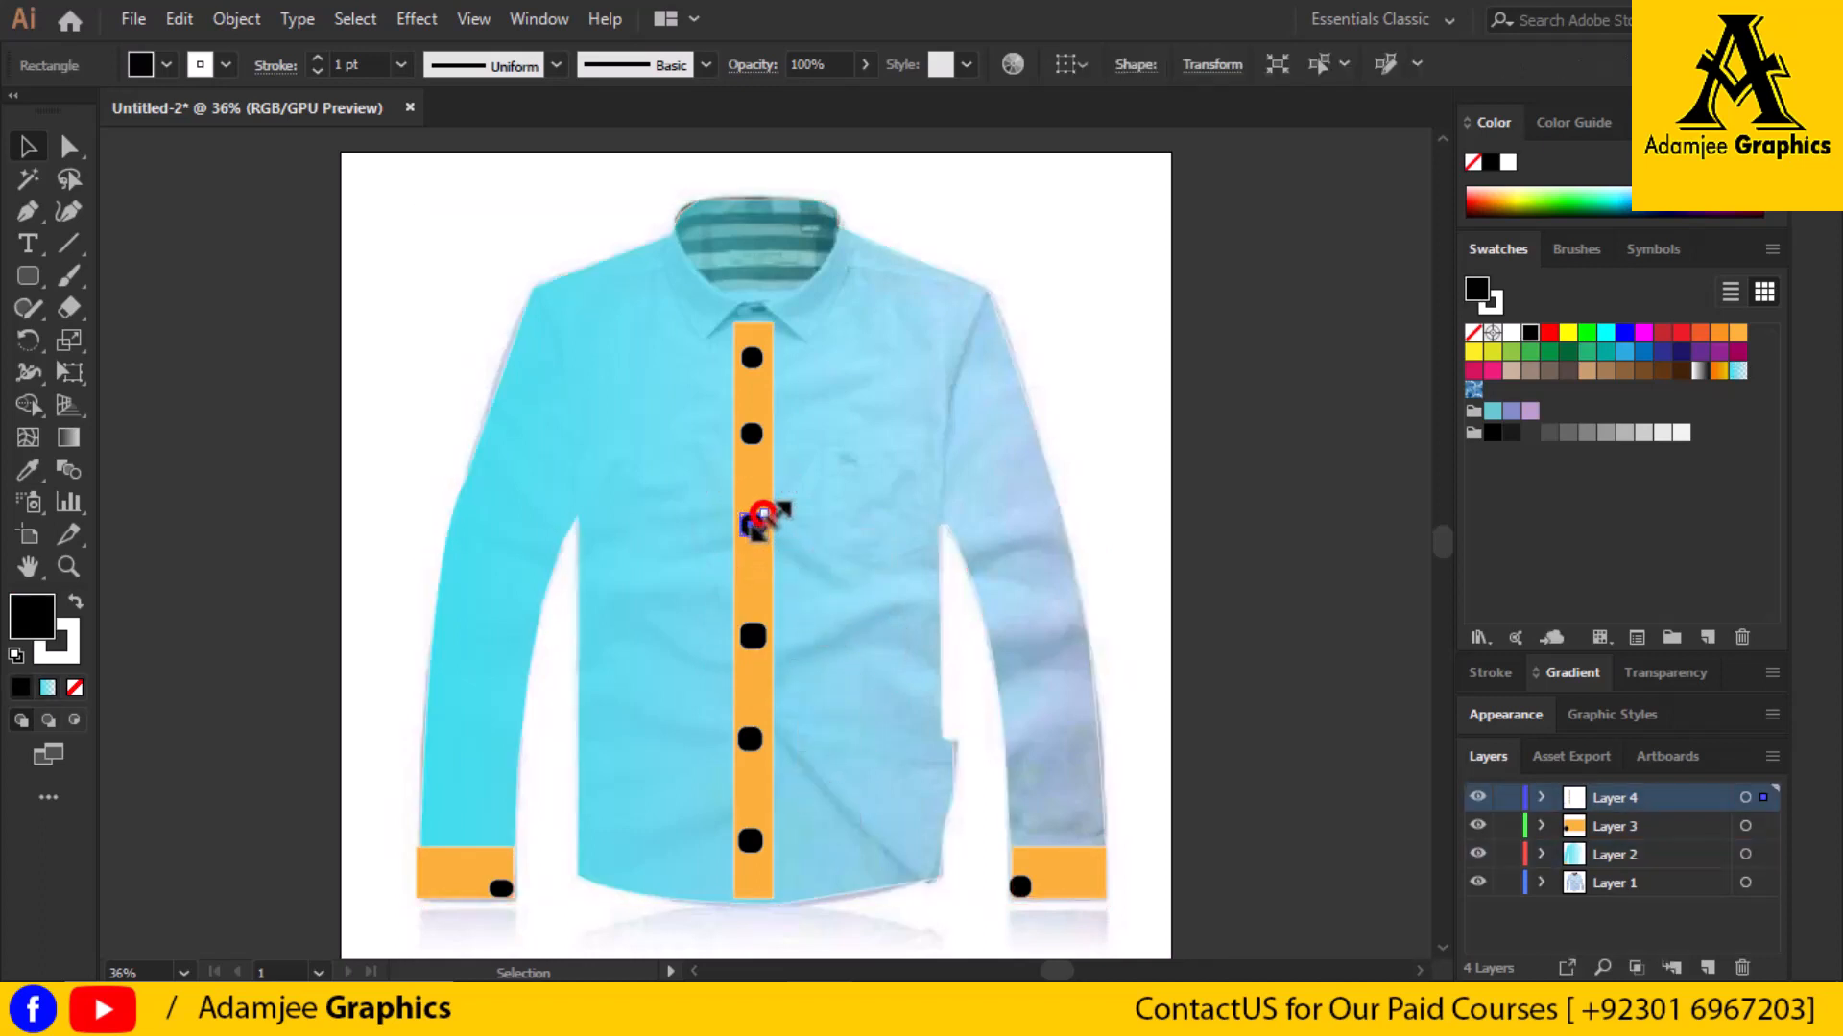
left_click_drag(763, 513, 766, 510)
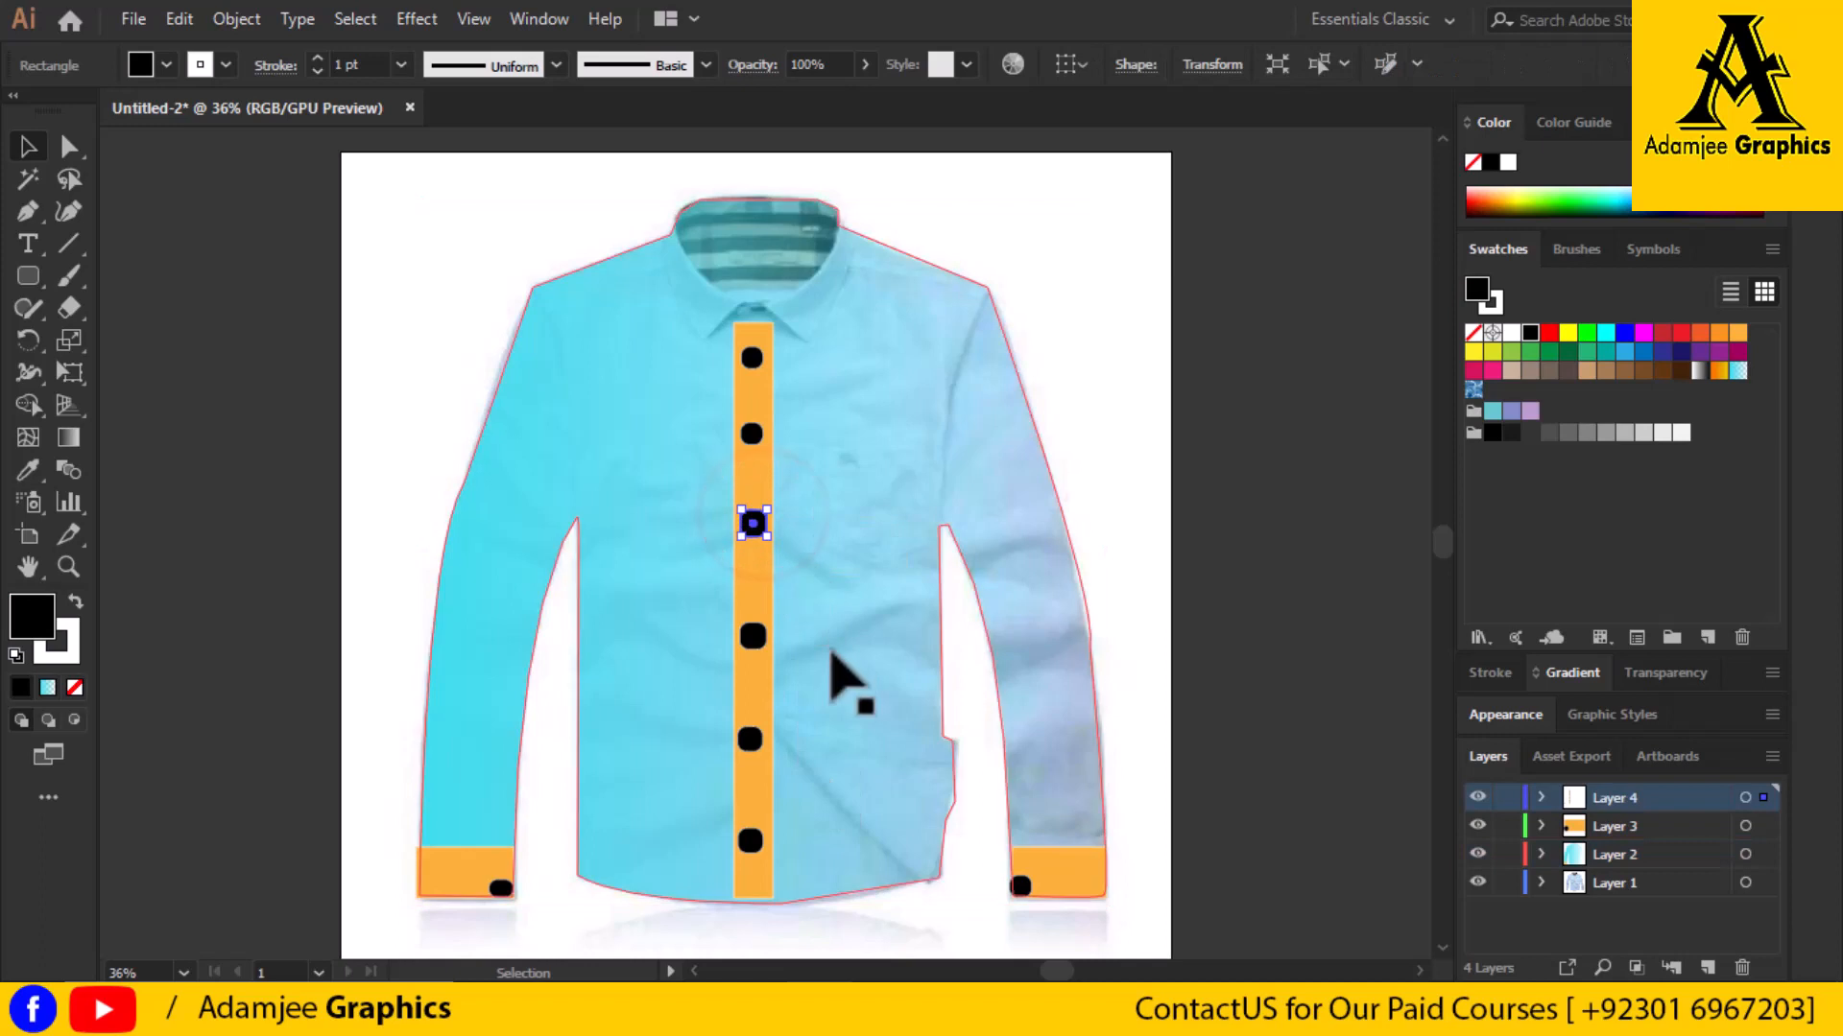
Resize the second placket button, widening it and trimming its height to a round shape centred on the strip
left_click(754, 431)
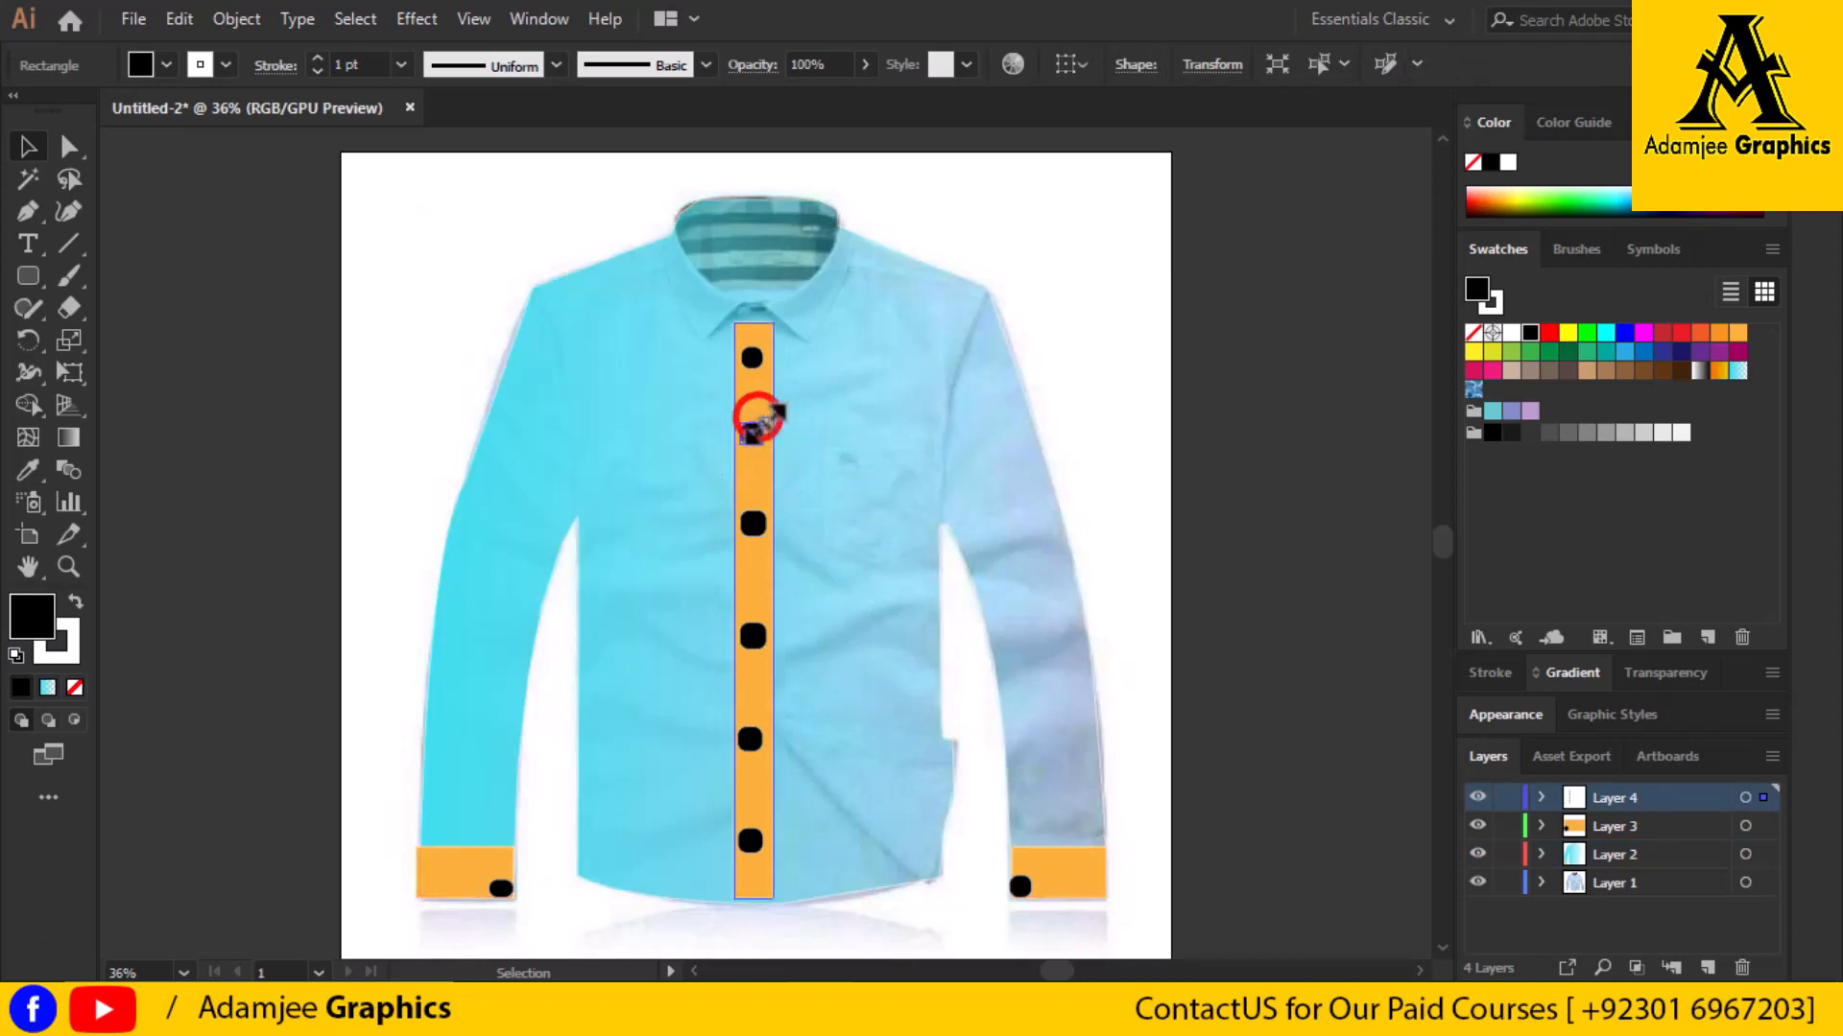
left_click_drag(774, 411, 760, 416)
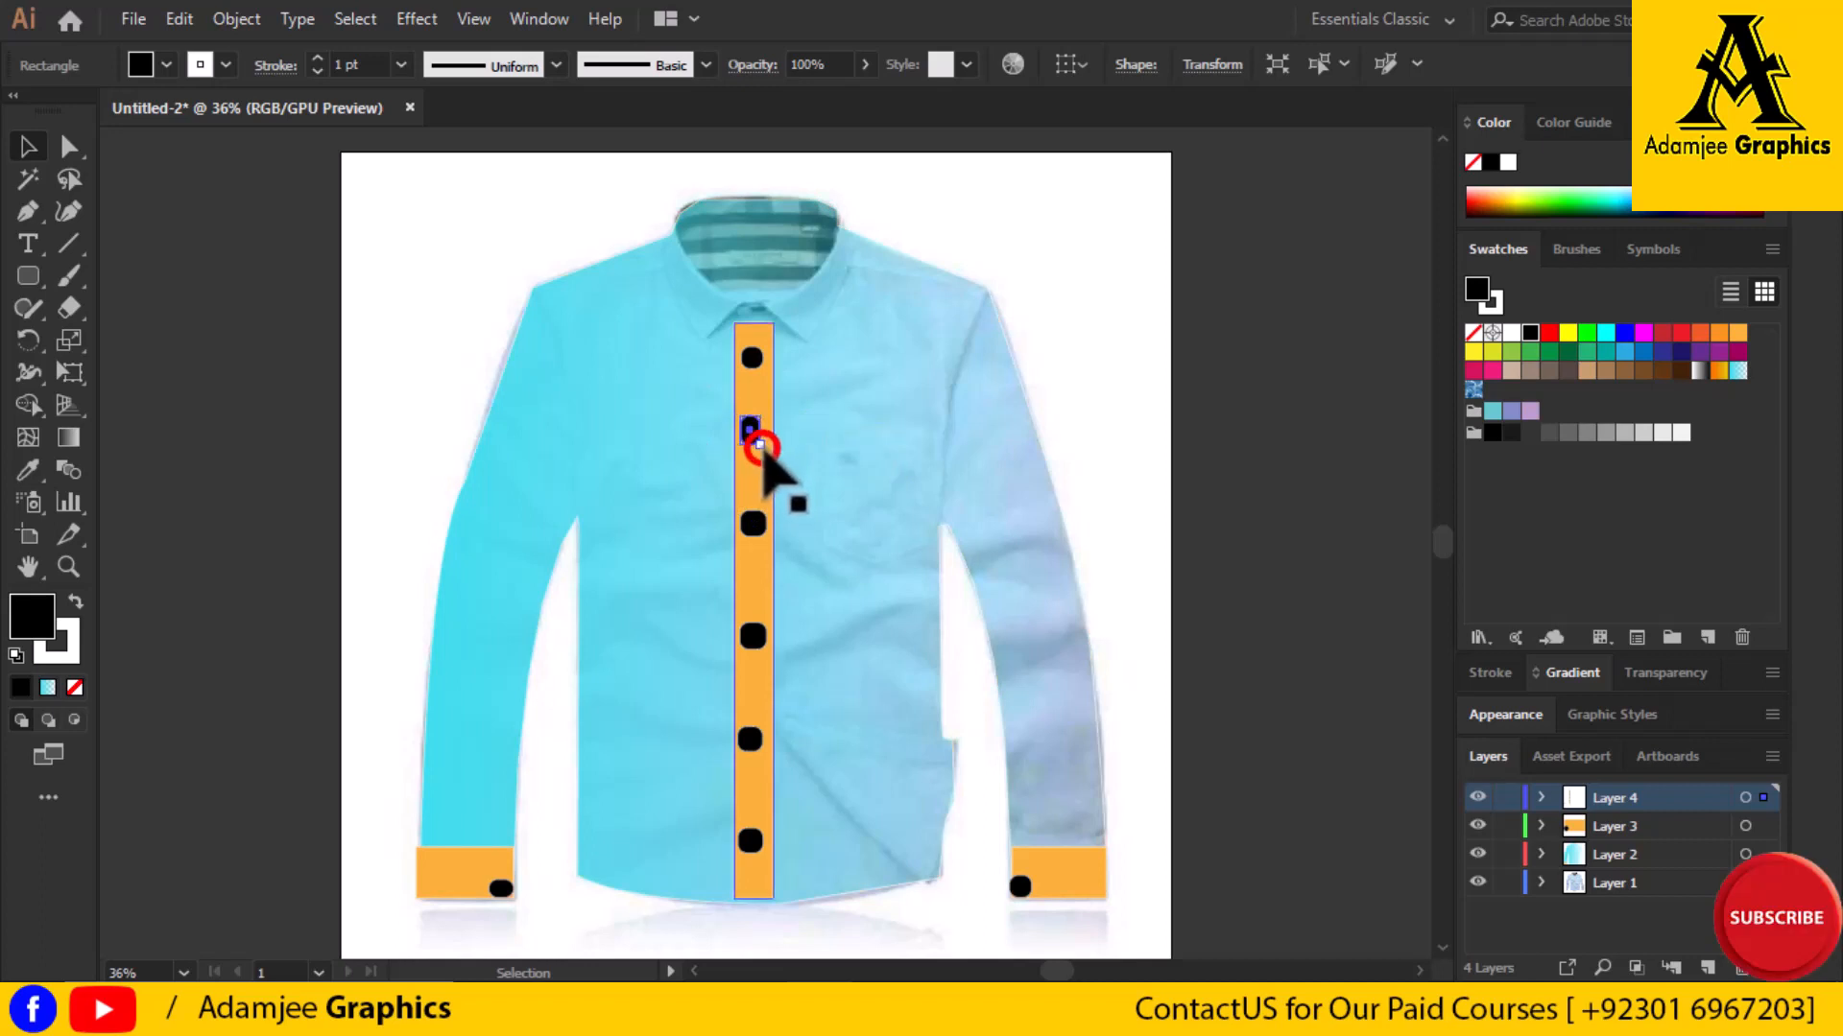
left_click_drag(760, 445, 765, 448)
left_click(844, 480)
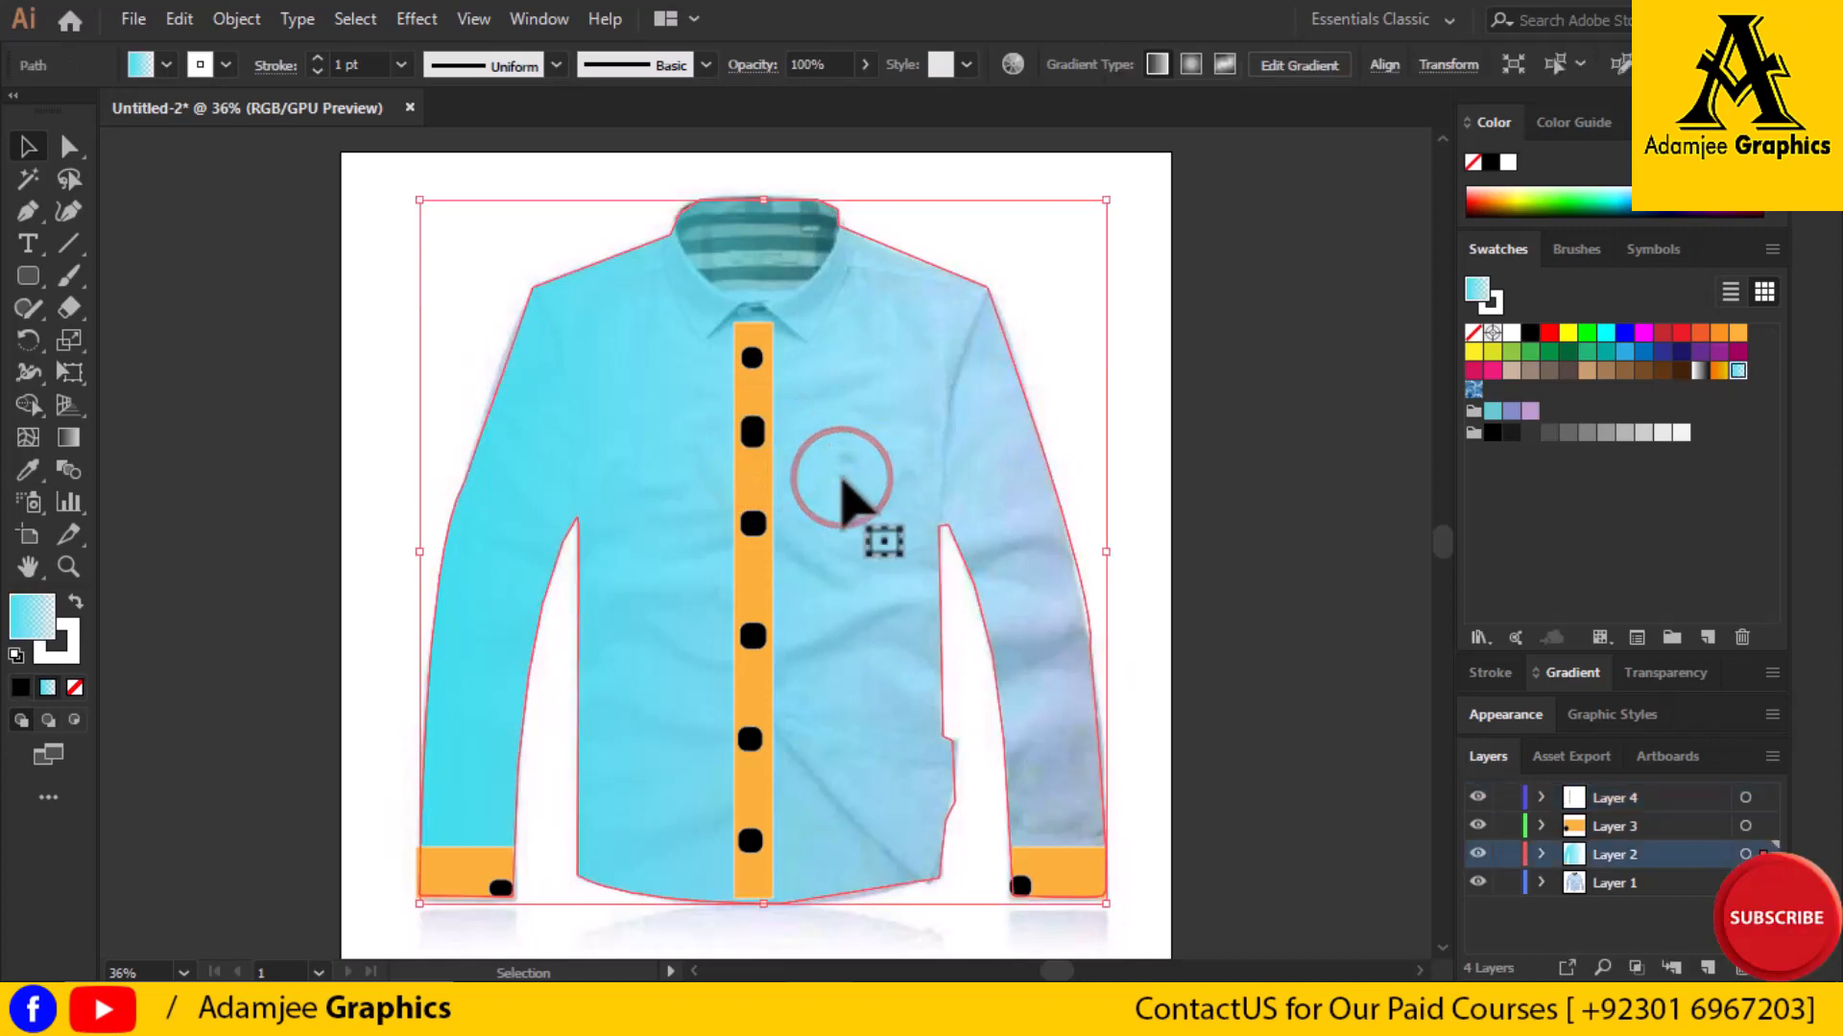
left_click(752, 429)
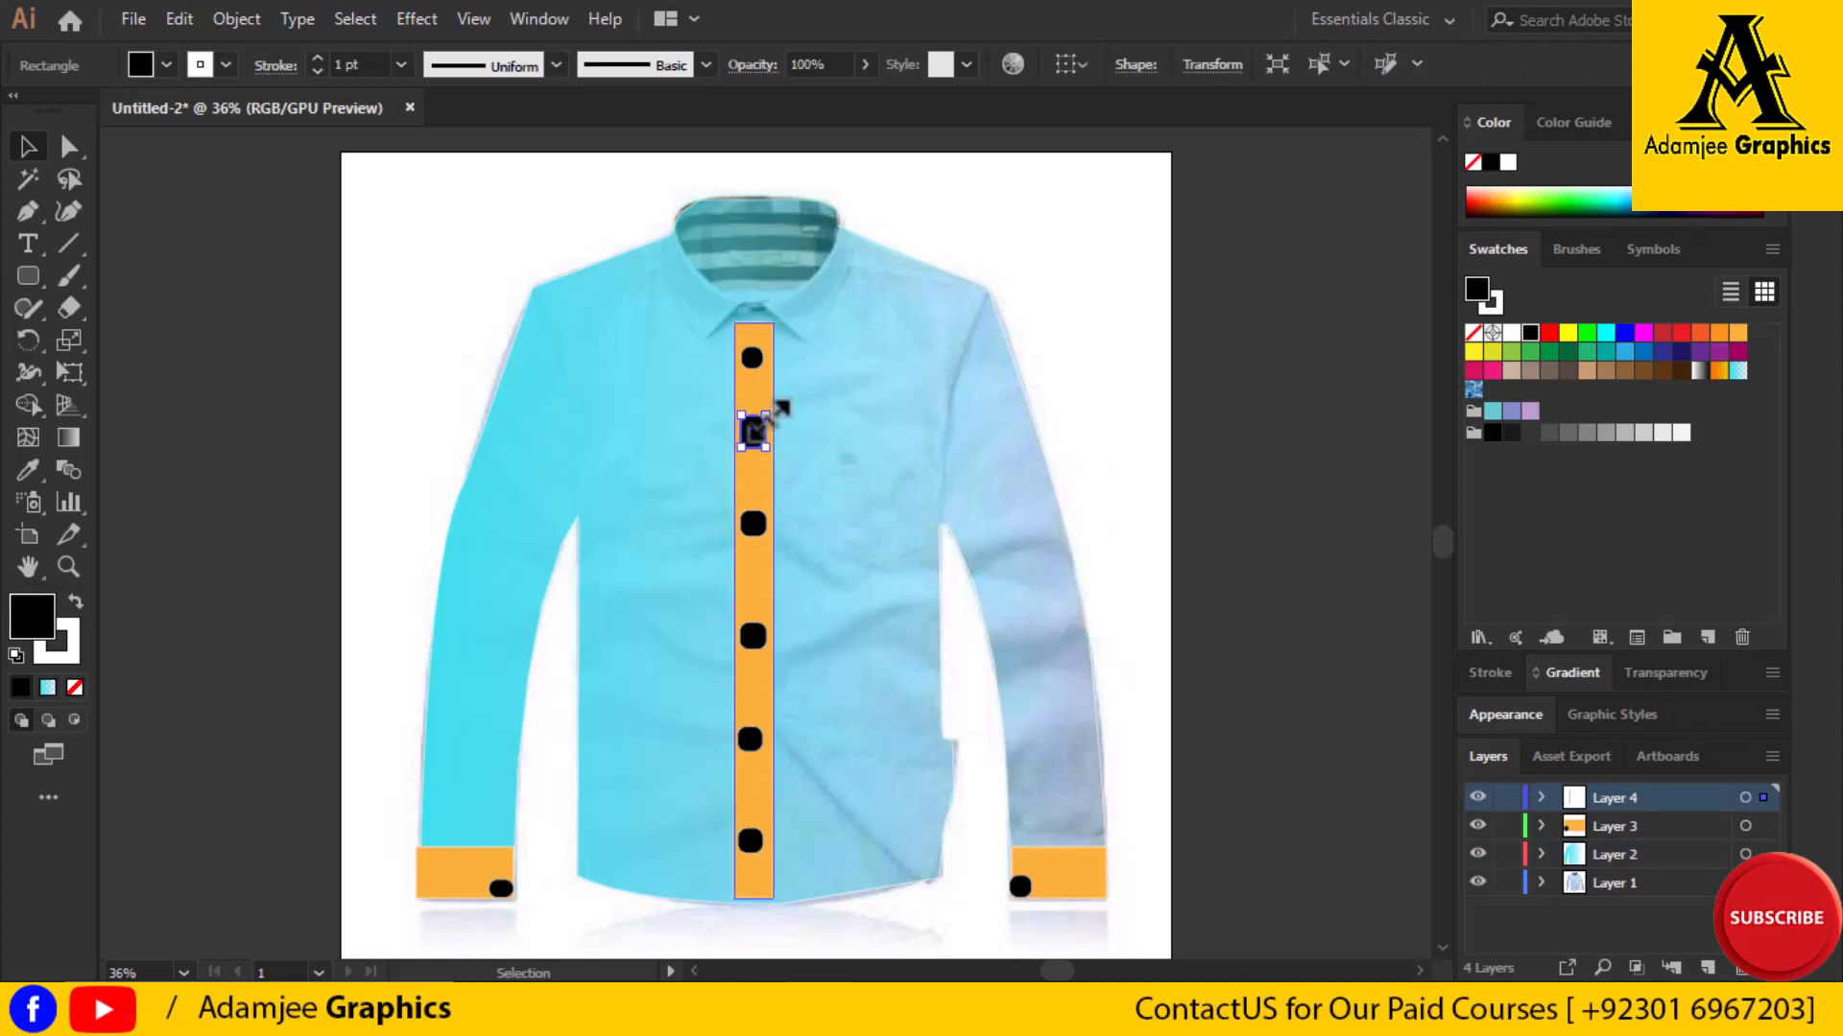
left_click_drag(763, 413, 761, 424)
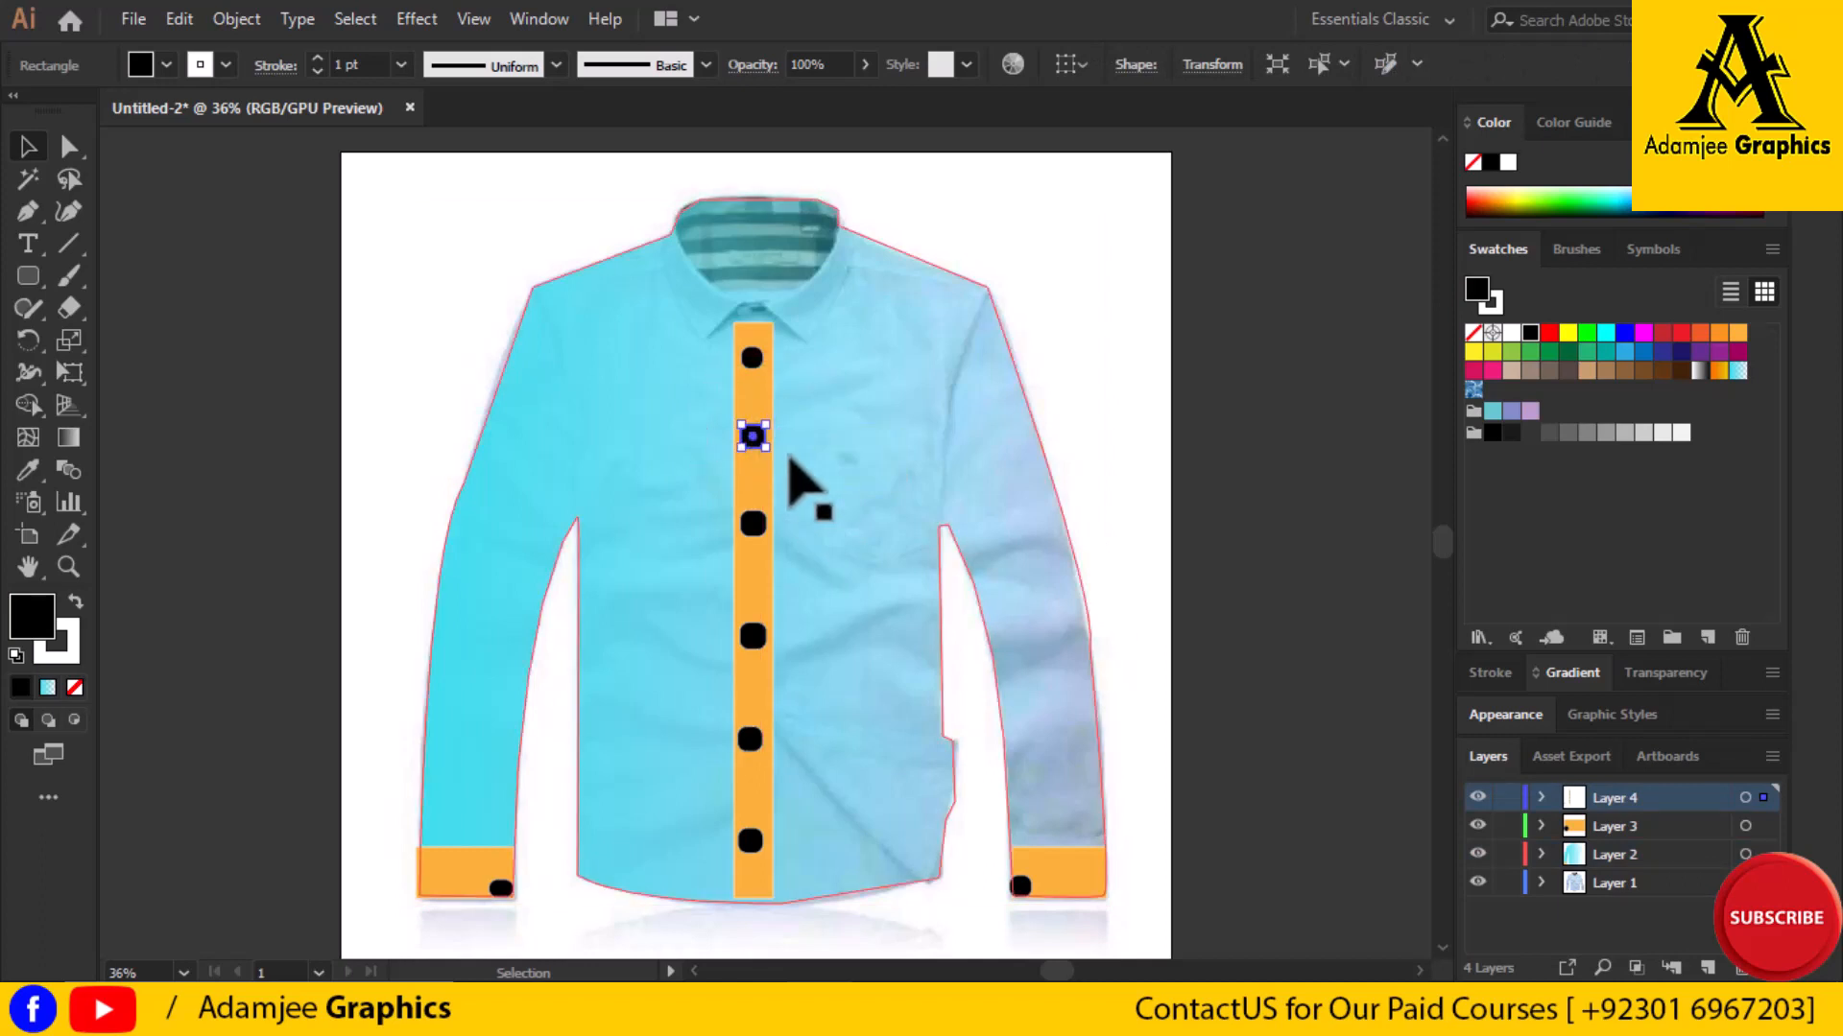
left_click(755, 356)
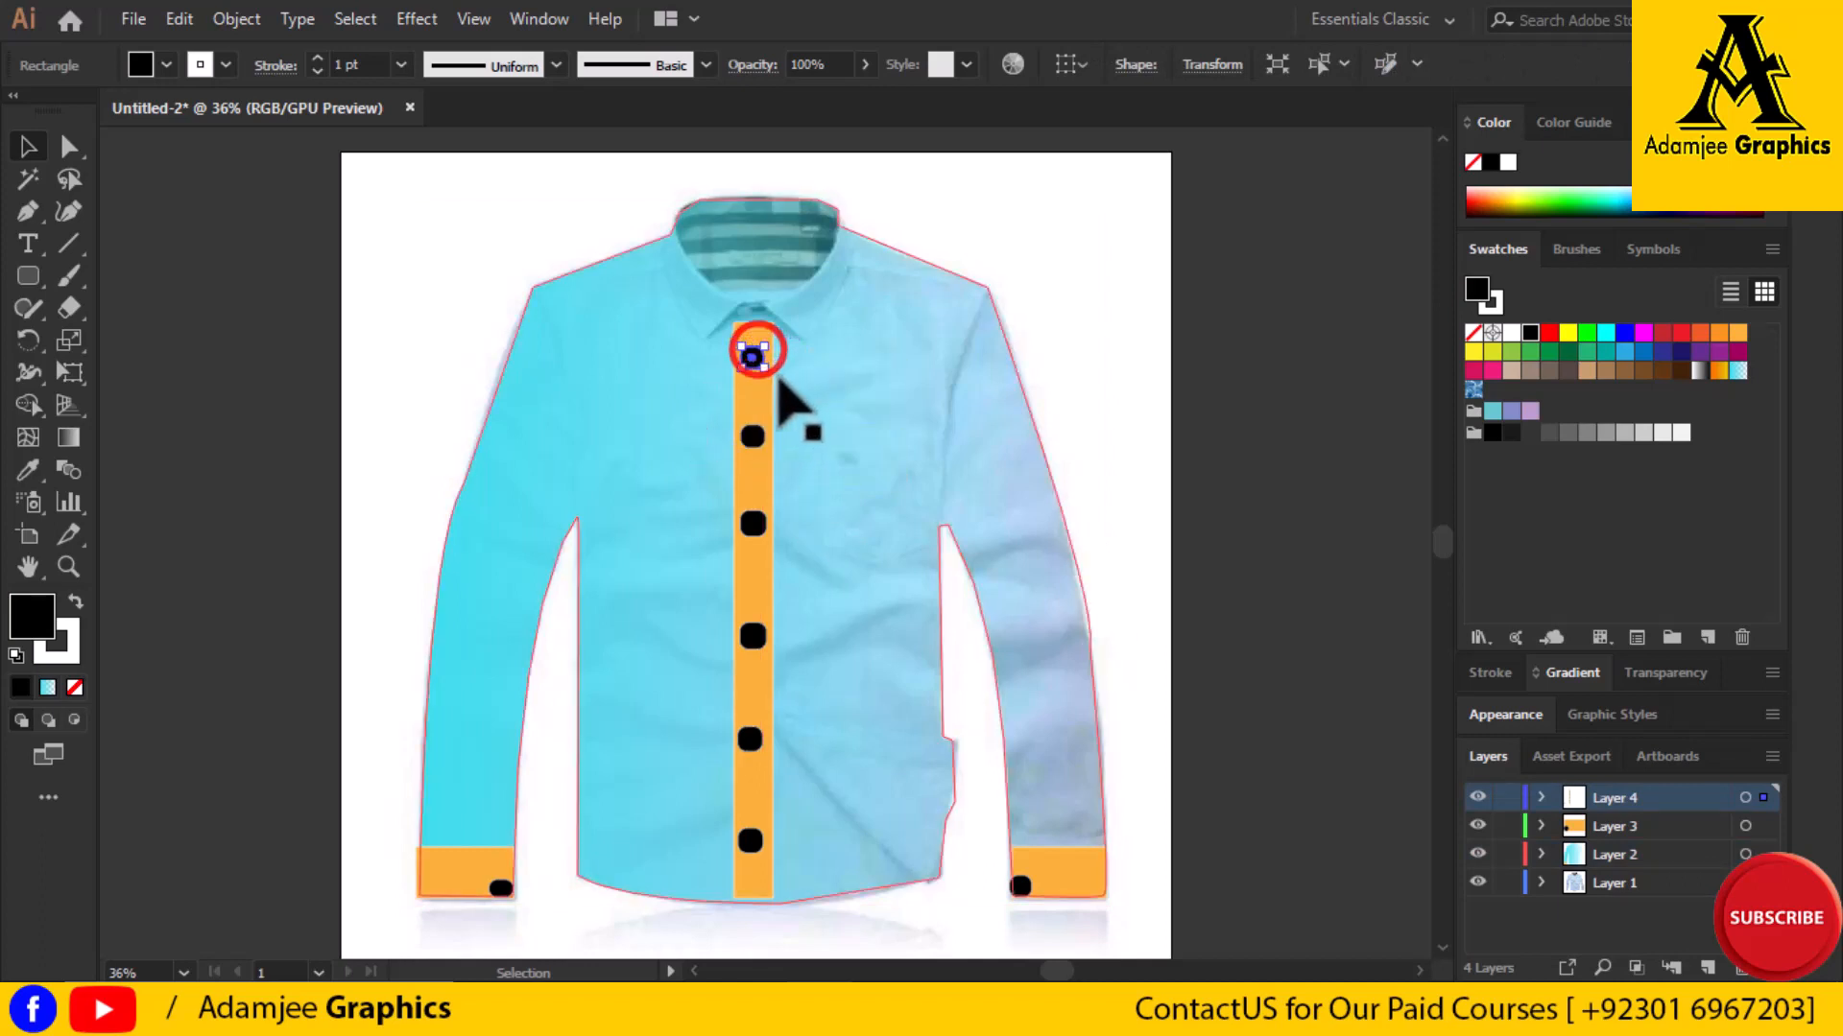
left_click(1392, 660)
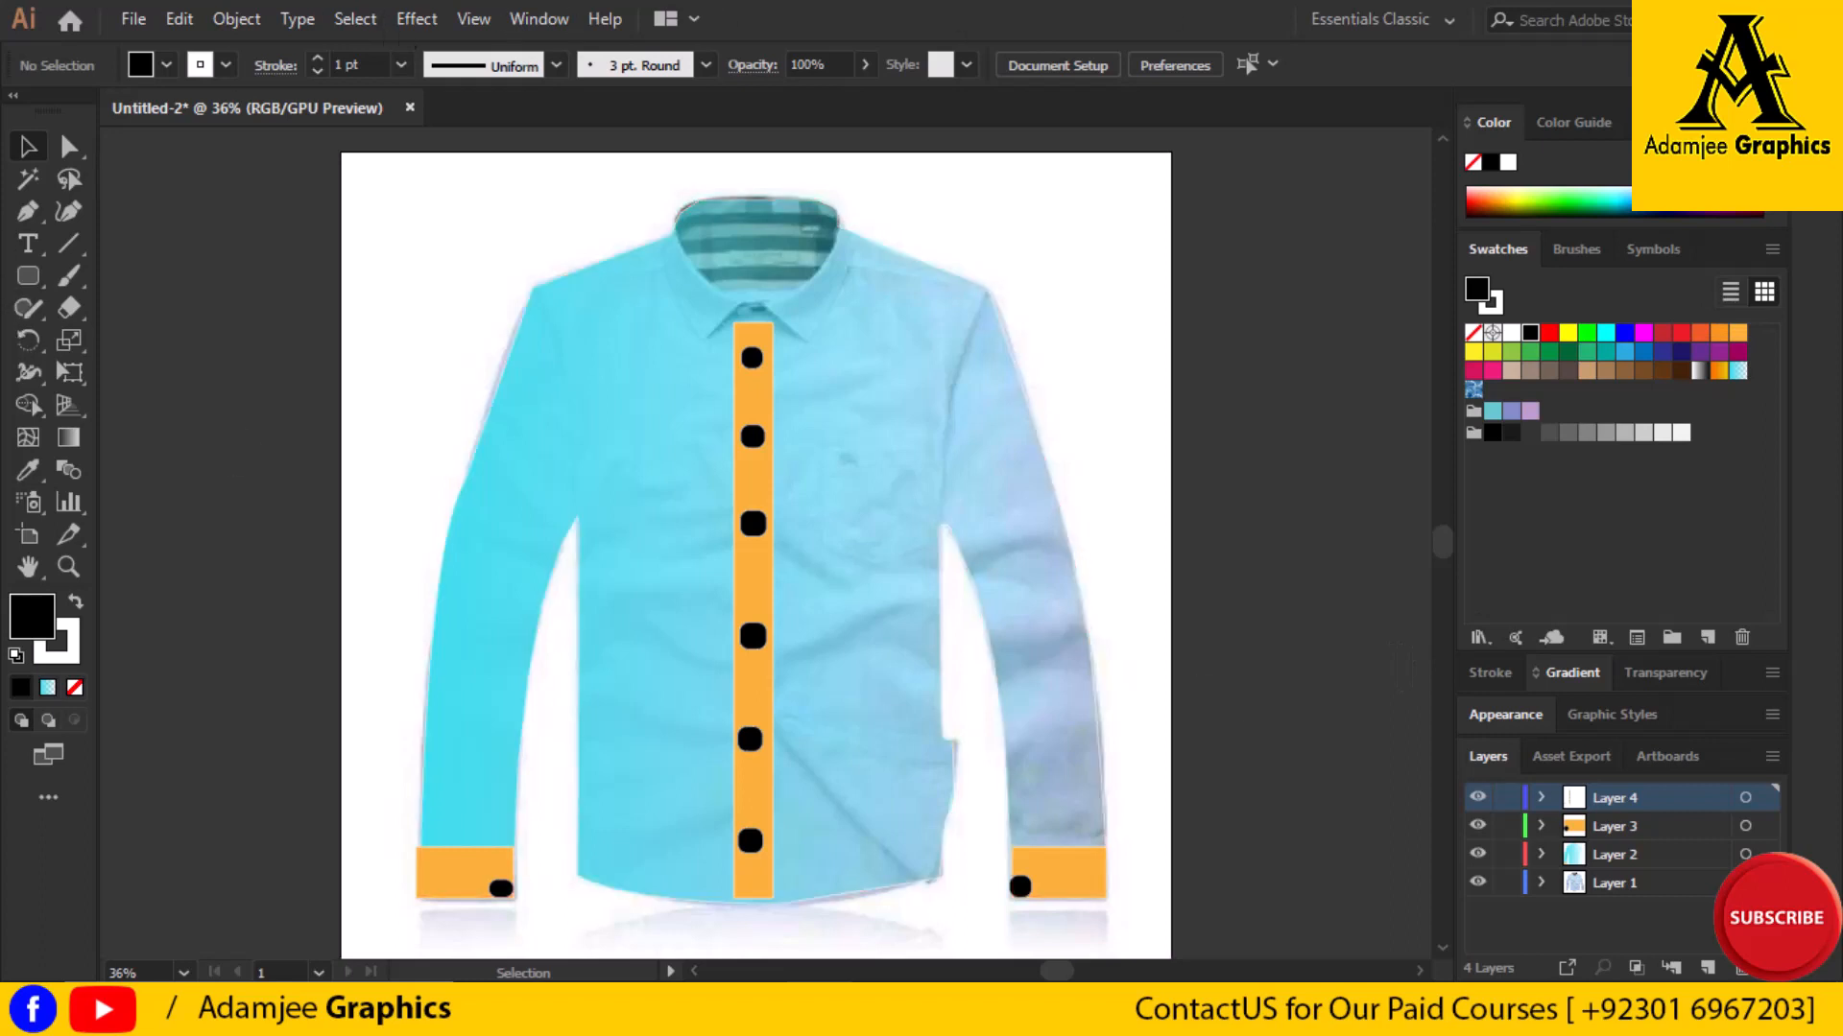
Add a new layer above the button layer
left_click(1707, 968)
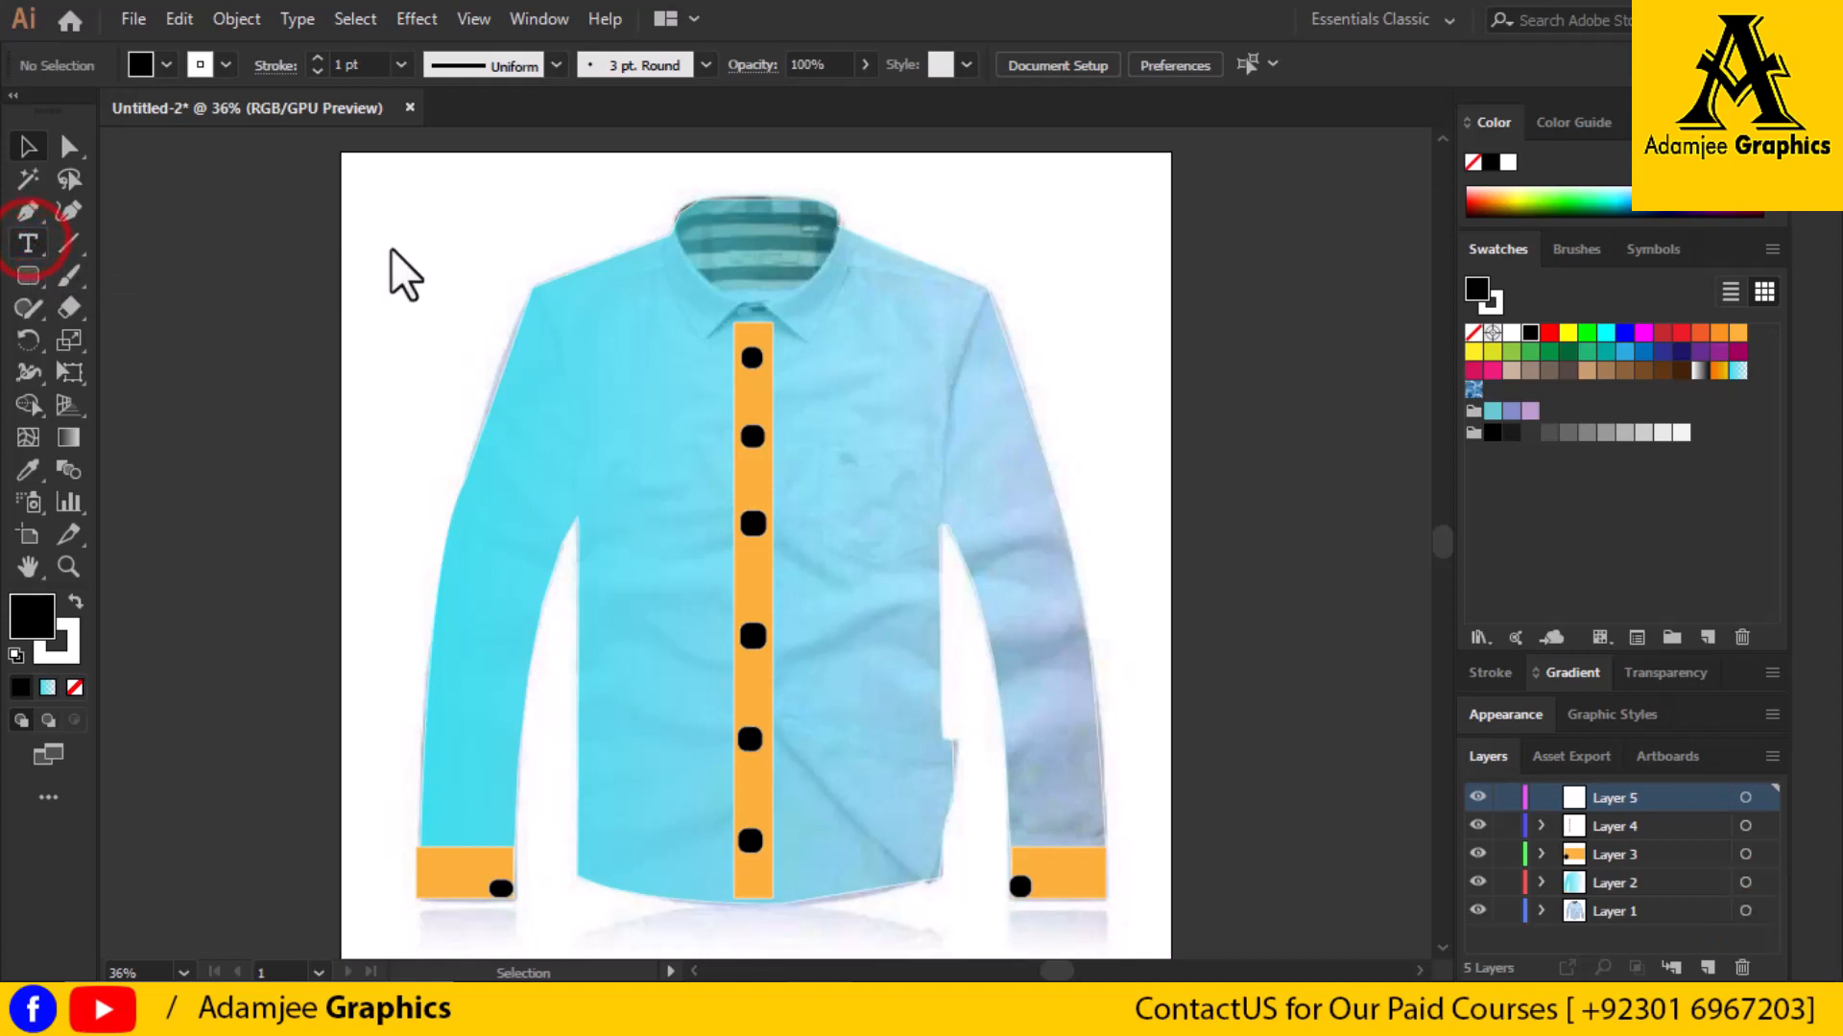
left_click(666, 252)
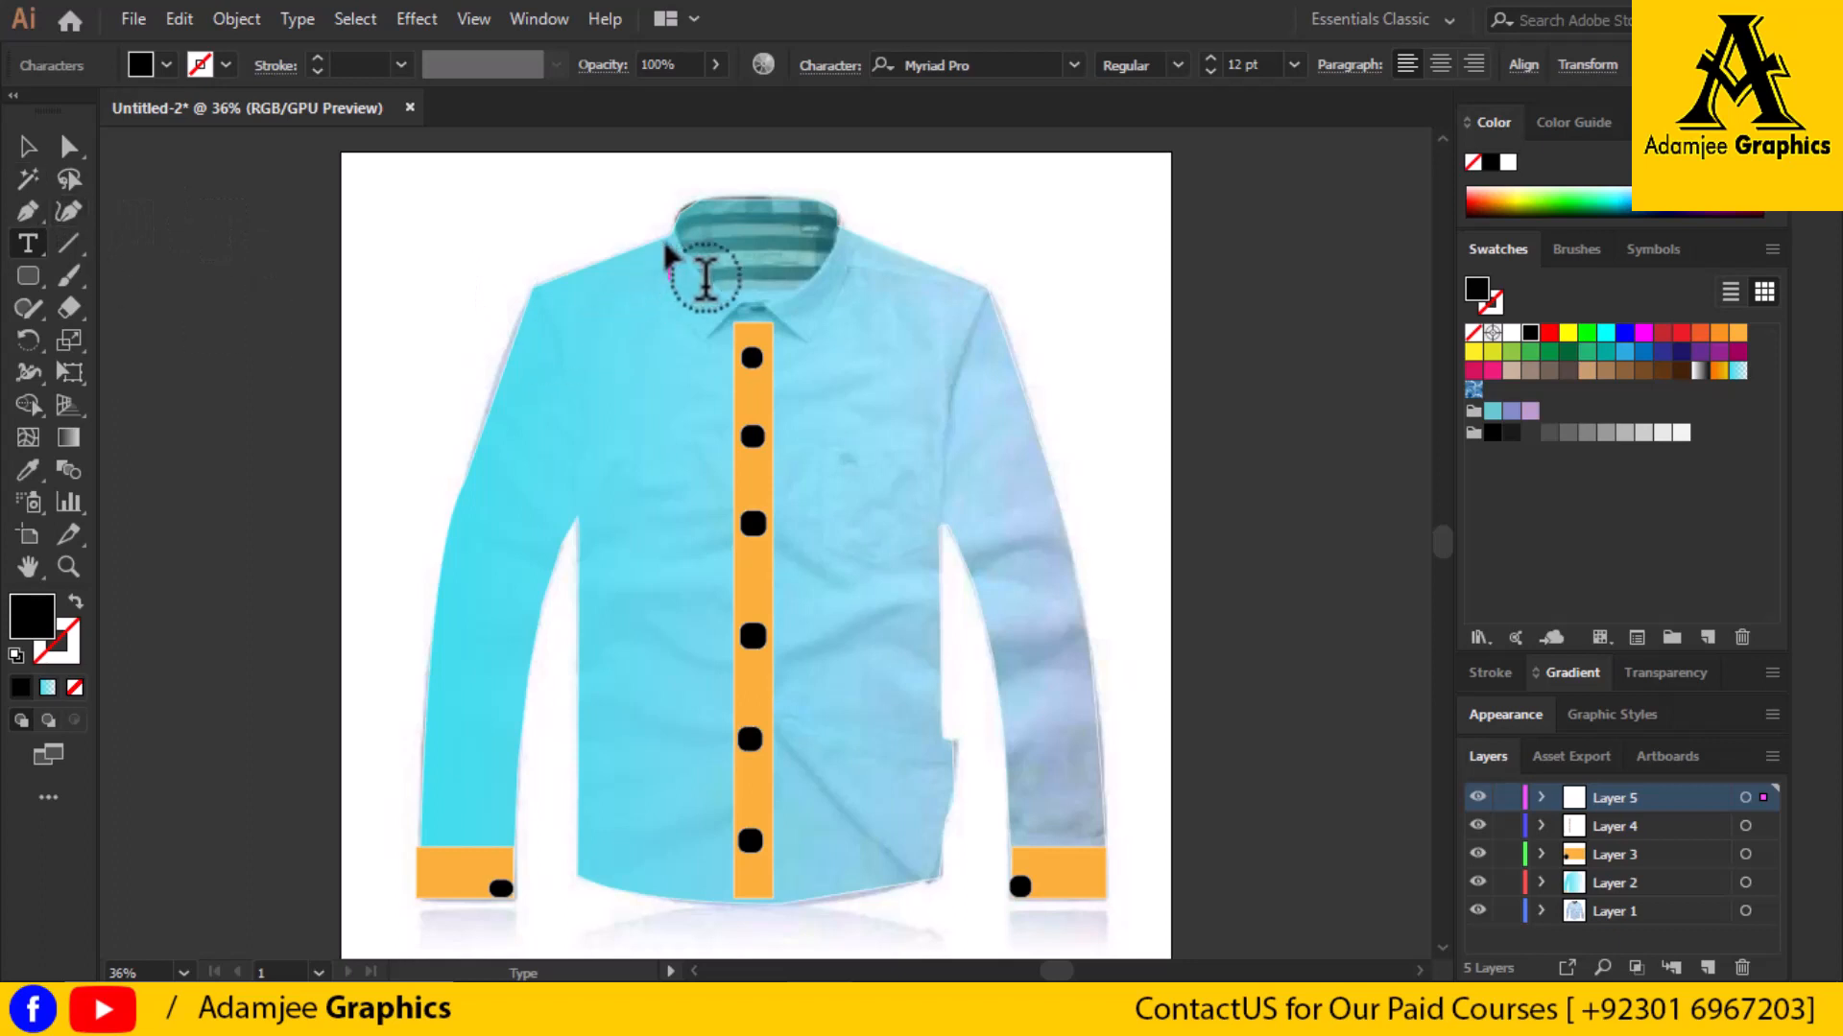
key("ctrl")
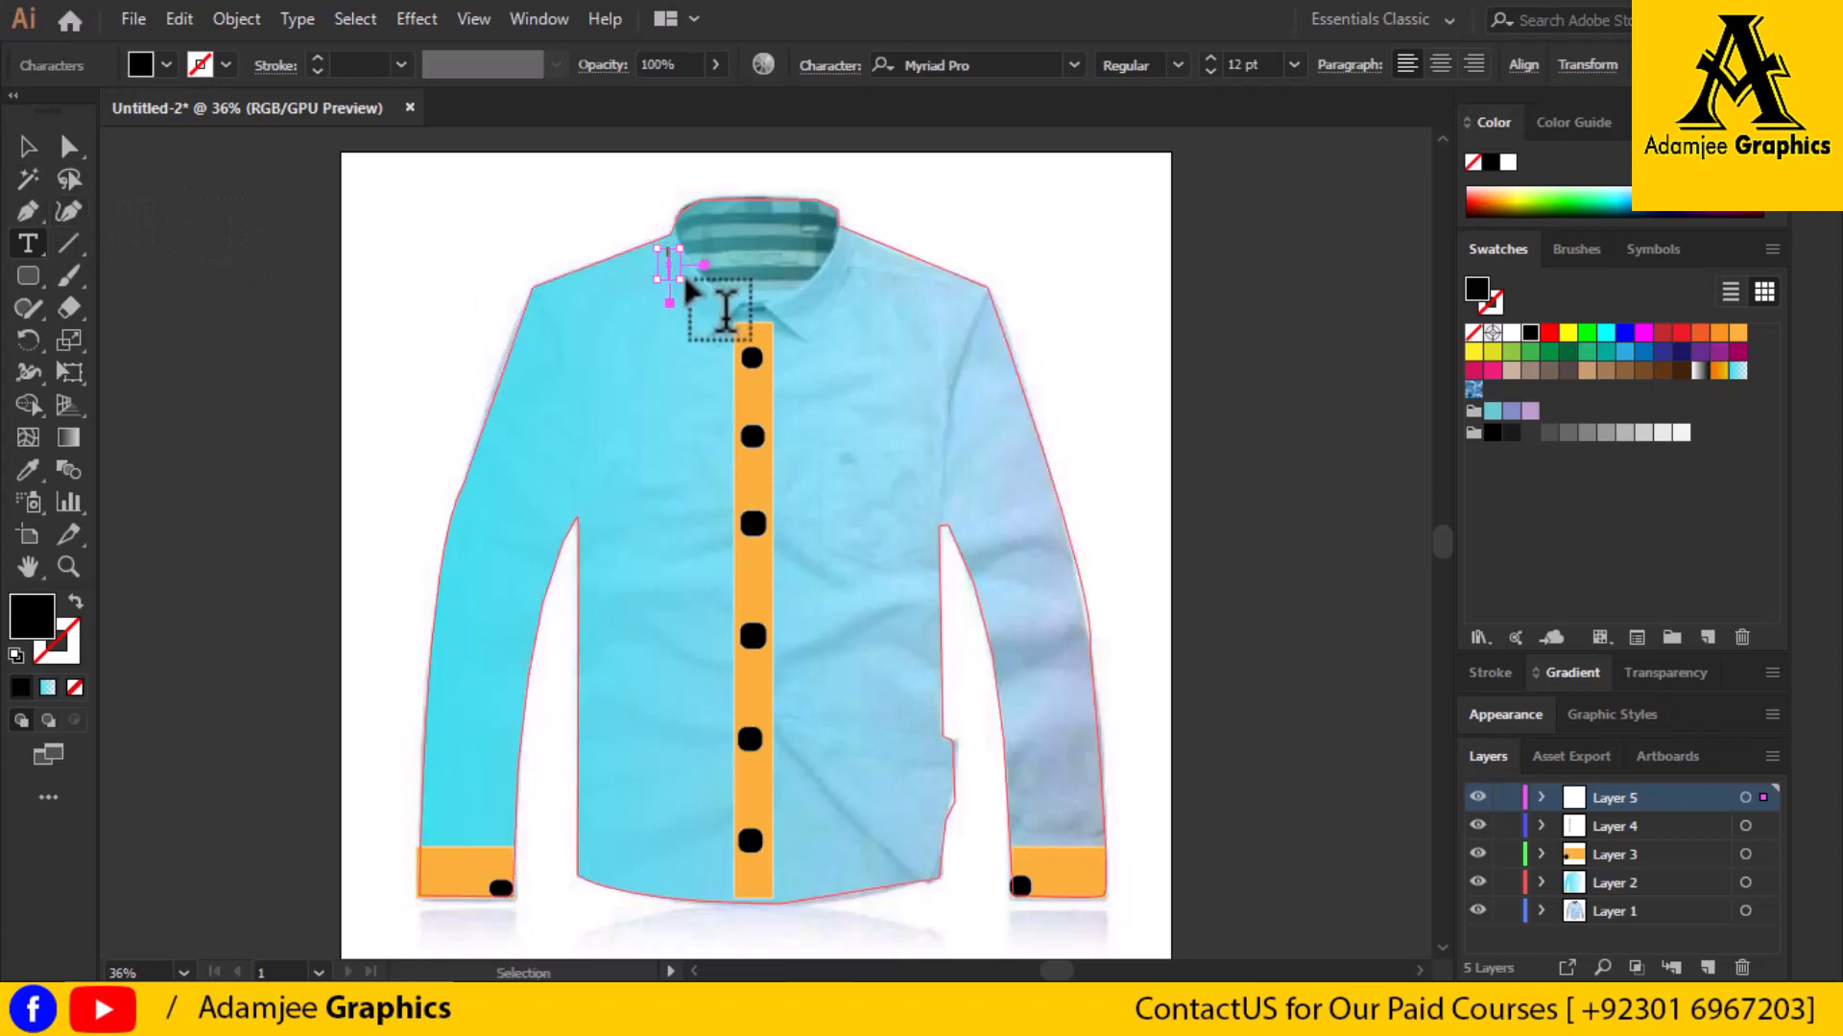
left_click(685, 281, "ctrl")
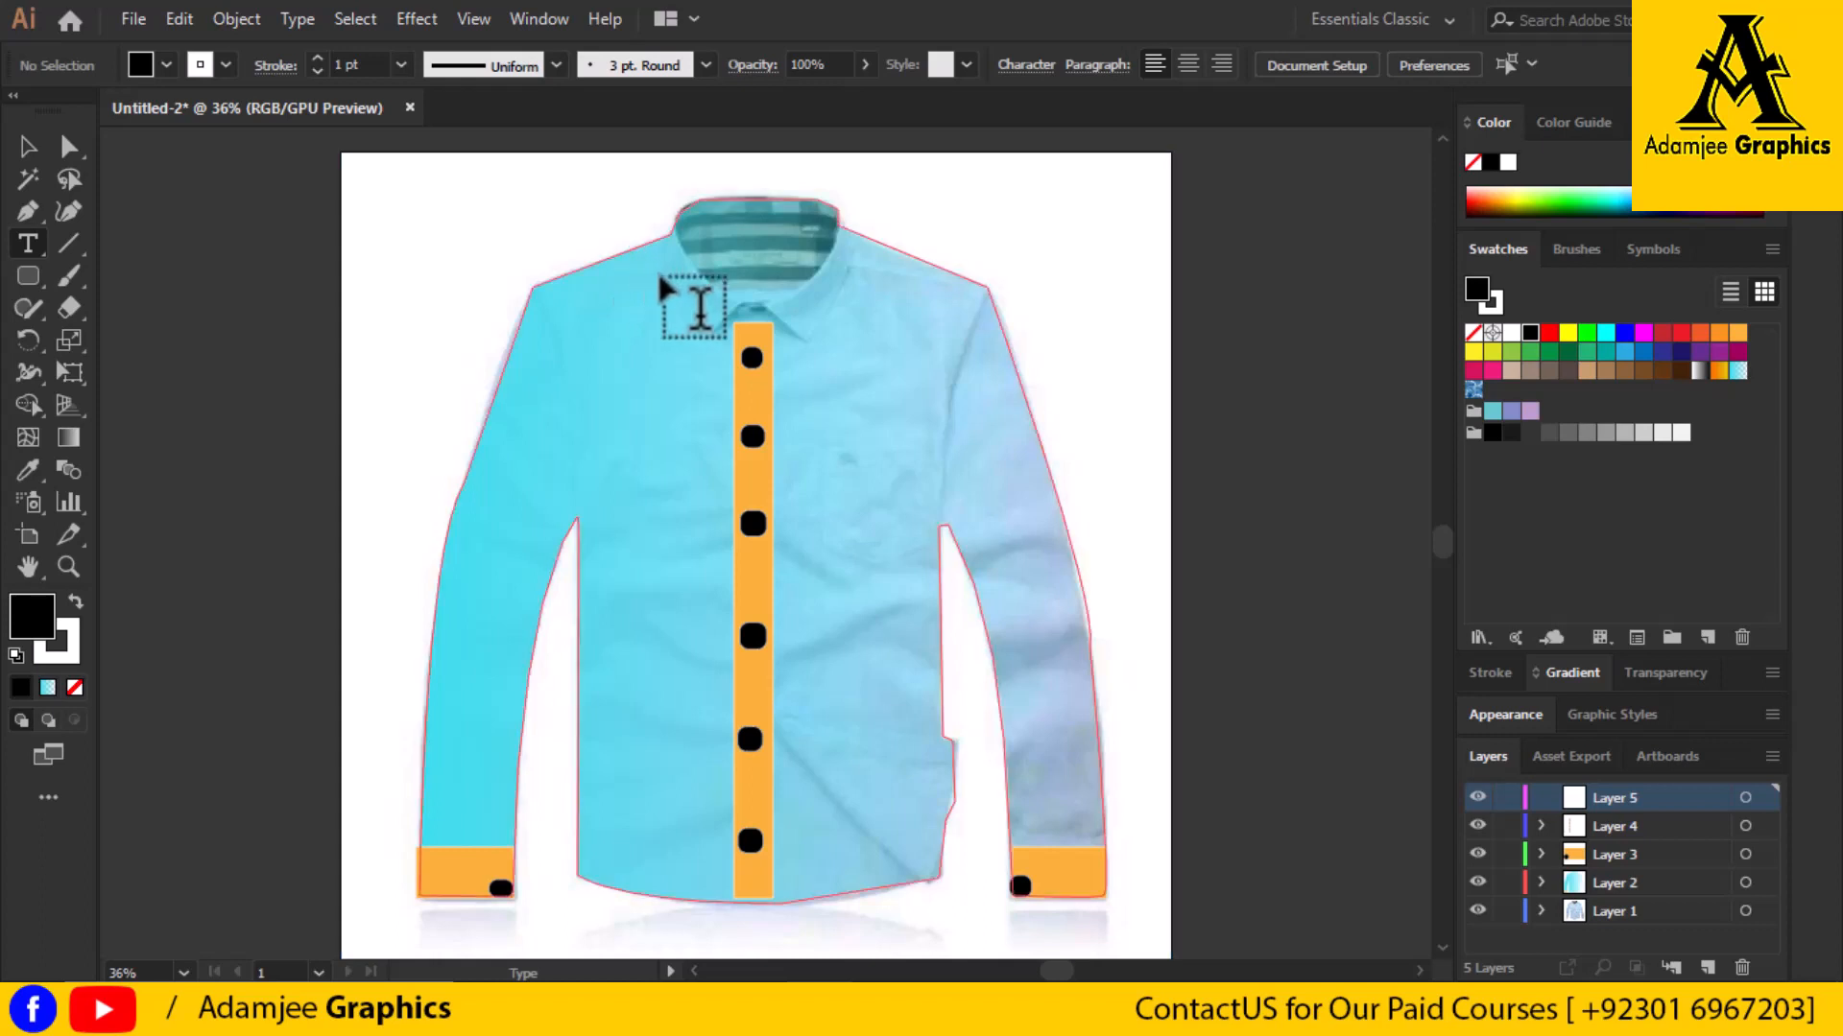
Start a Pen outline of the collar from its left shoulder corner down to the left collar tip, with the fill set to None
left_click(31, 213)
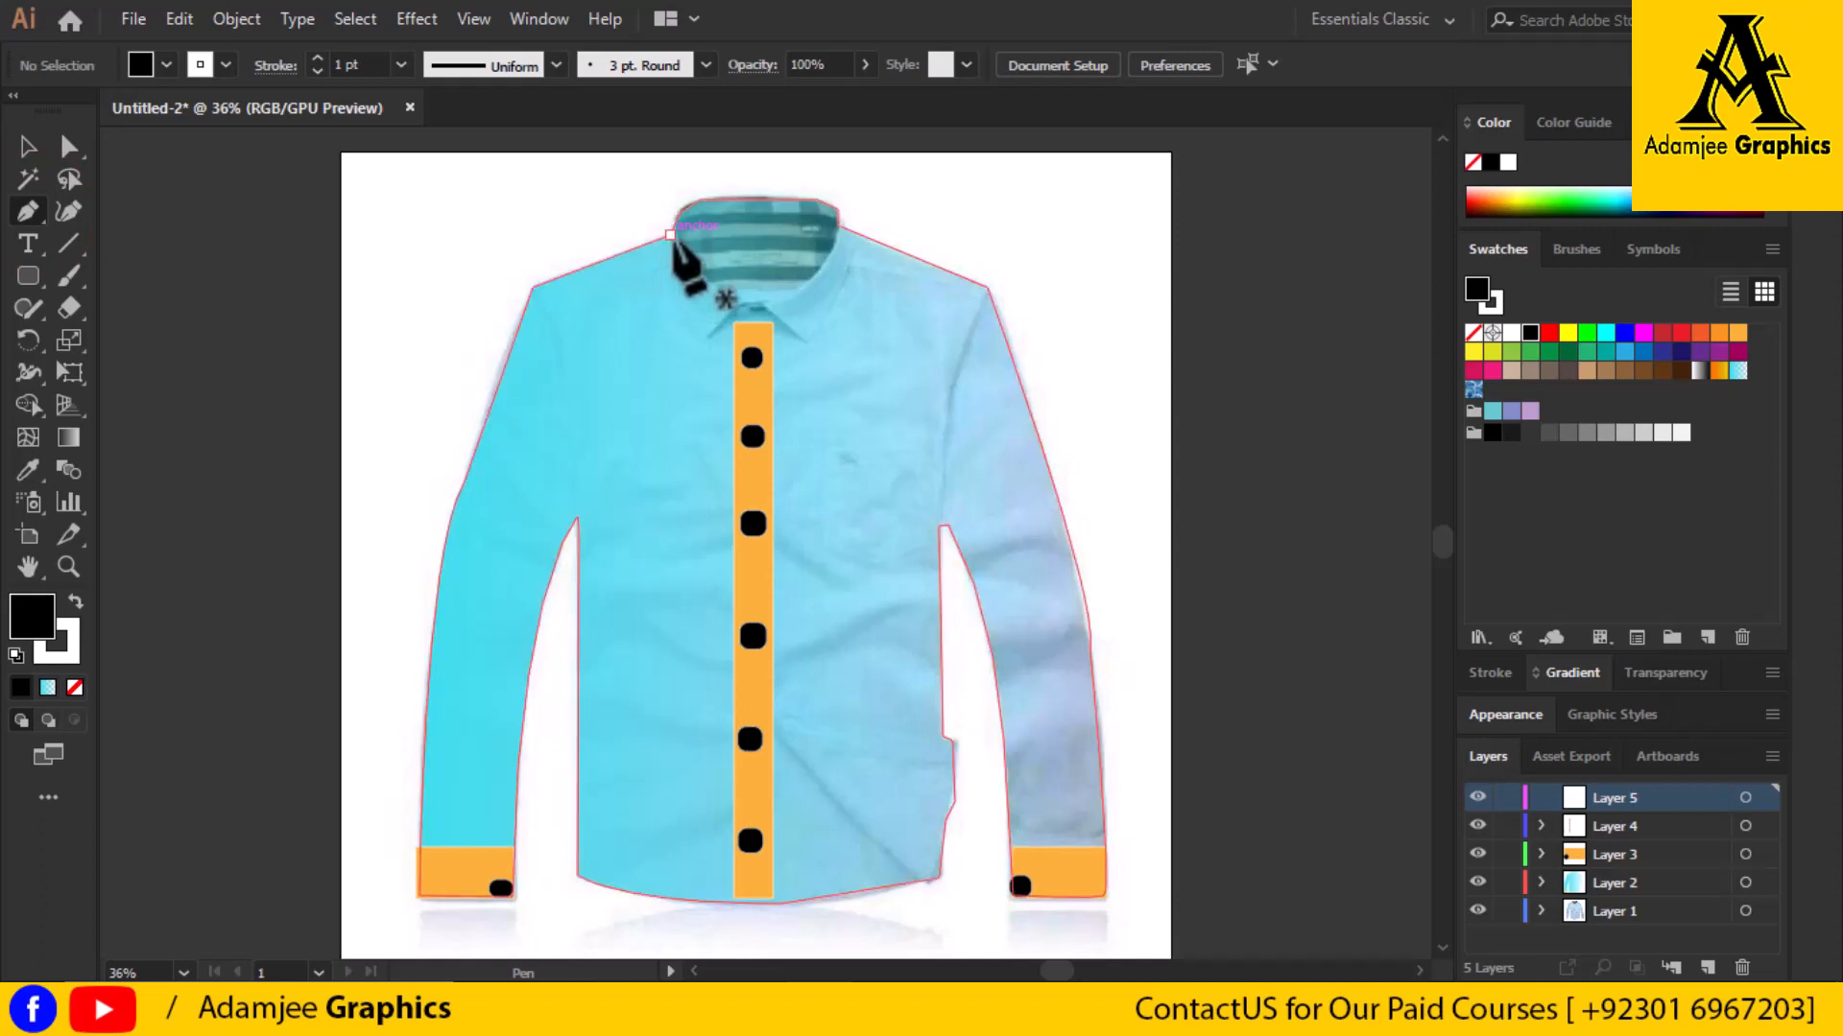
left_click(670, 235)
left_click(660, 259)
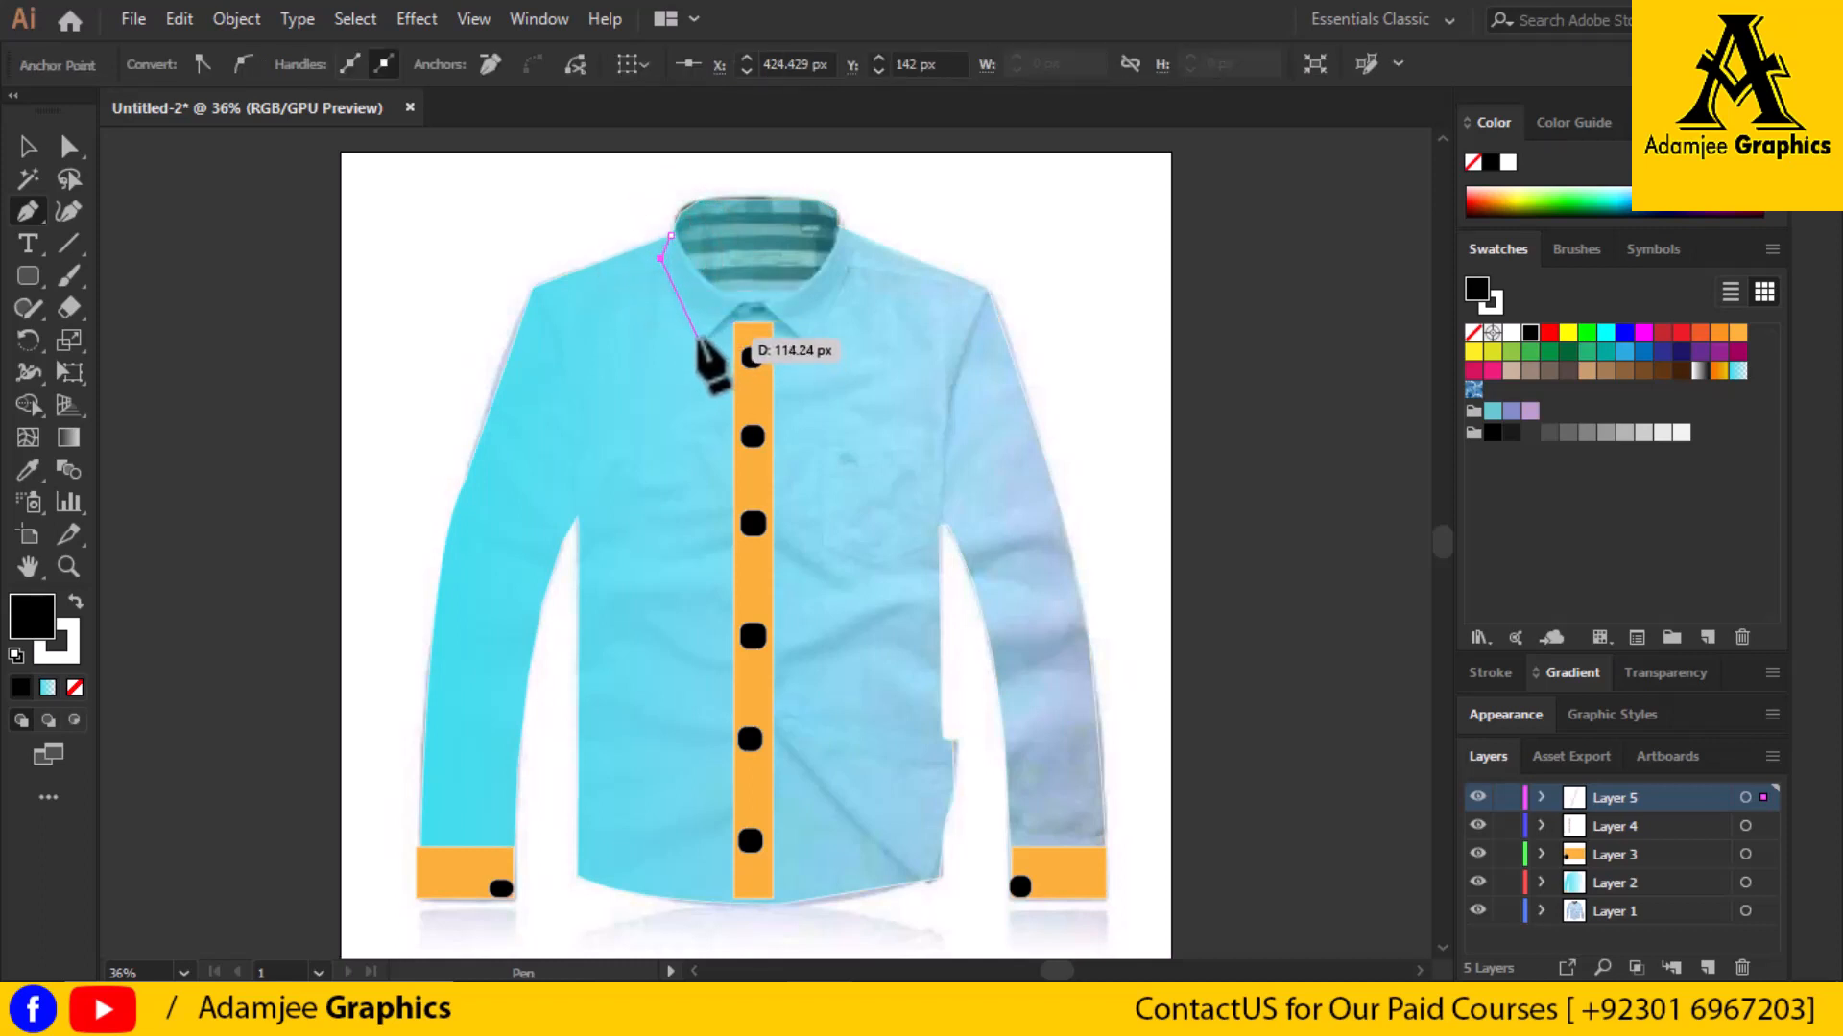
left_click(700, 337)
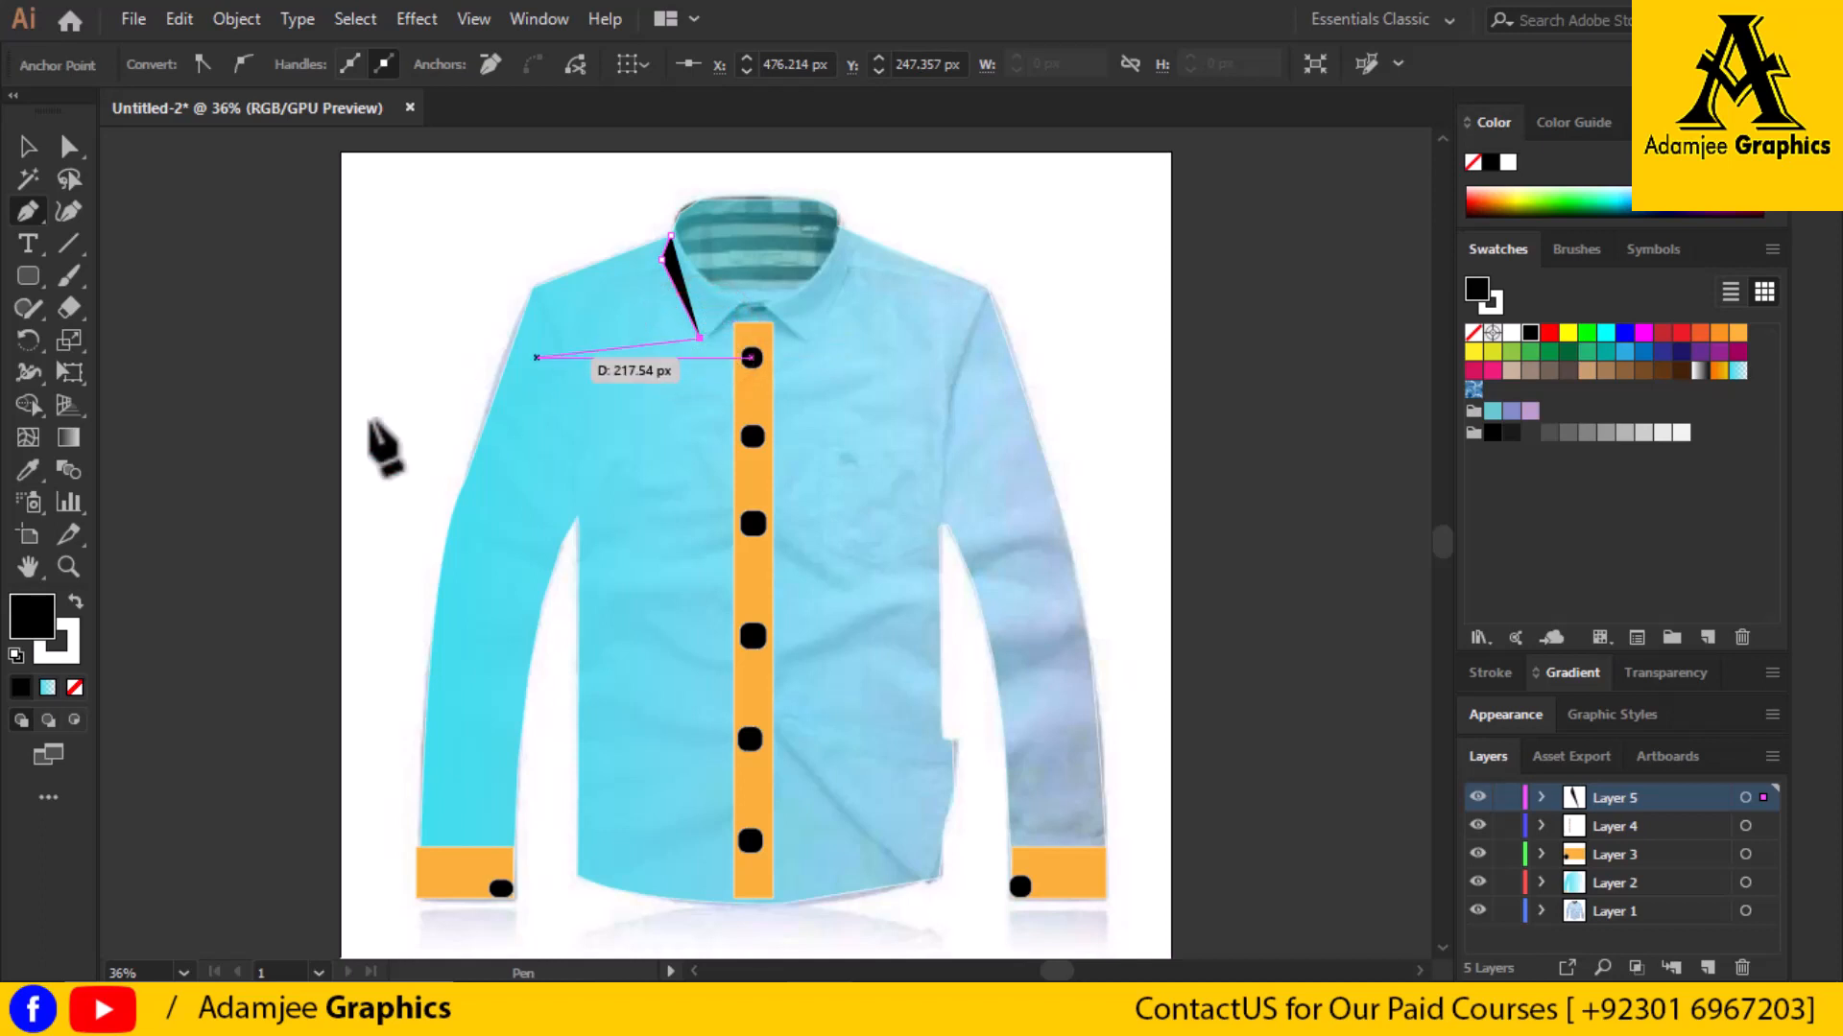
left_click(74, 687)
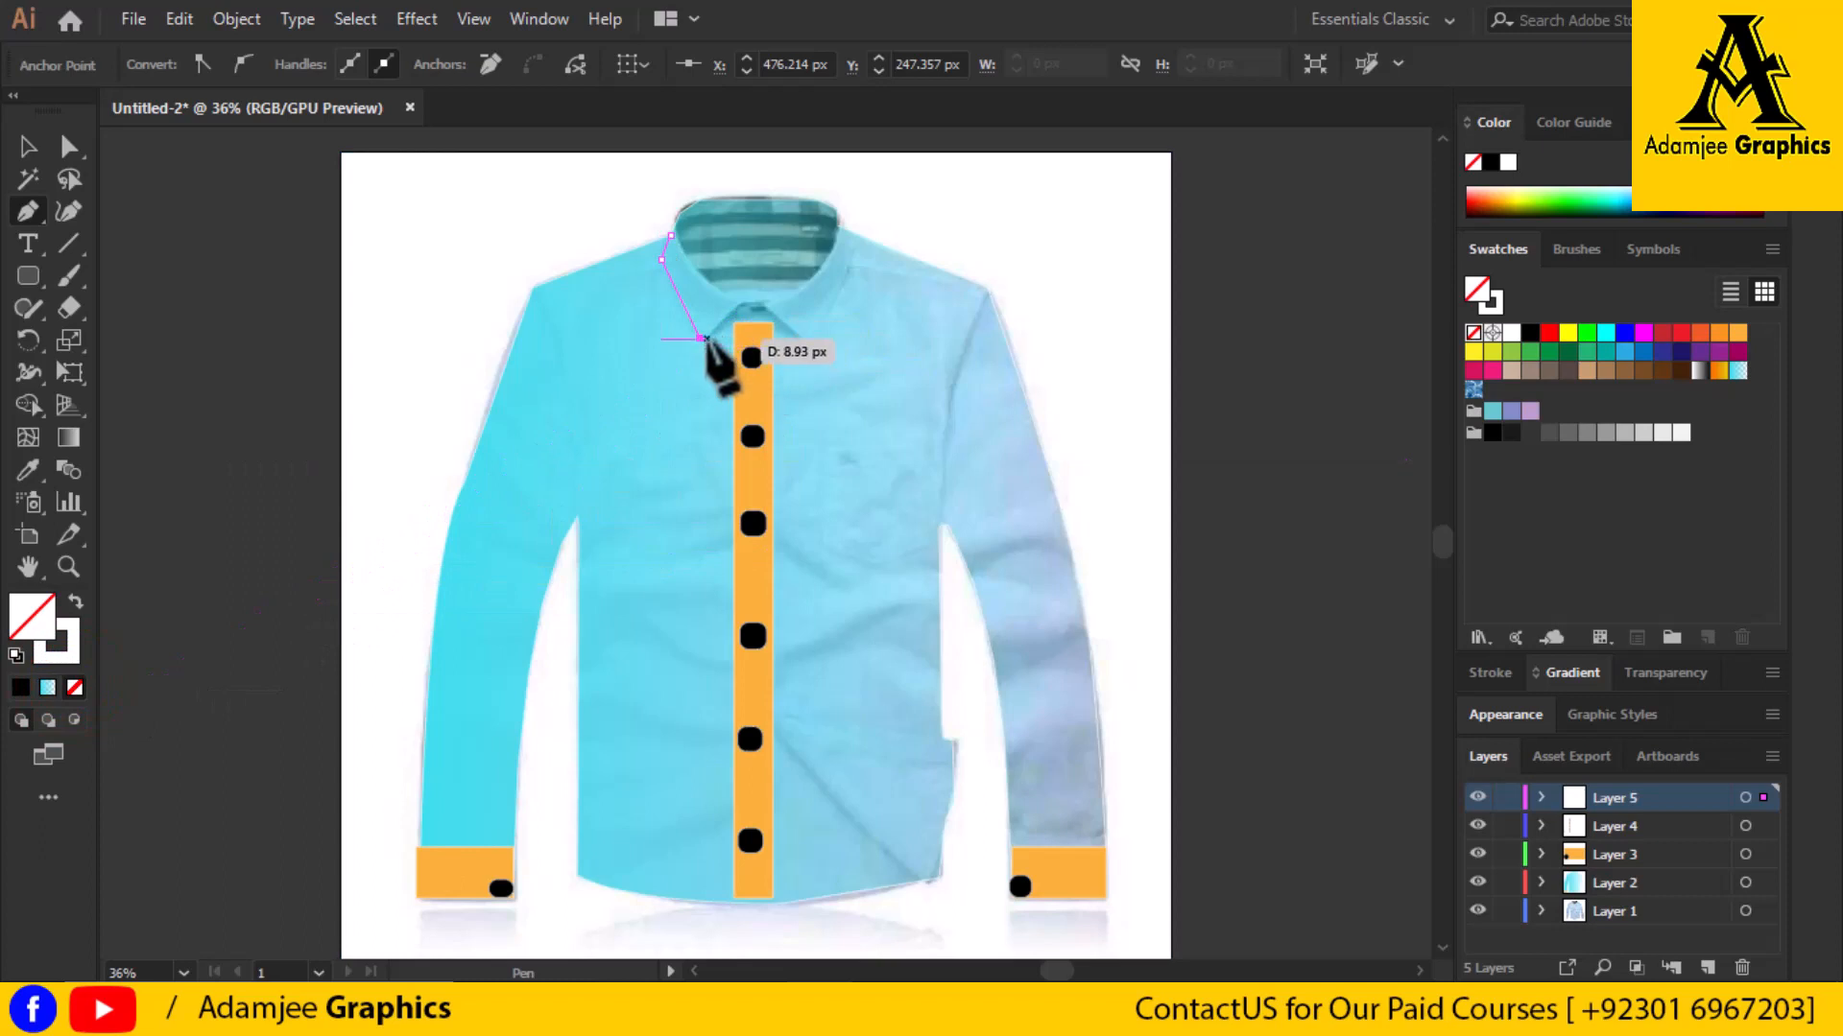
Continue the collar outline from the left tip up across the neck opening and down to the right collar tip
left_click(703, 338)
left_click(737, 305)
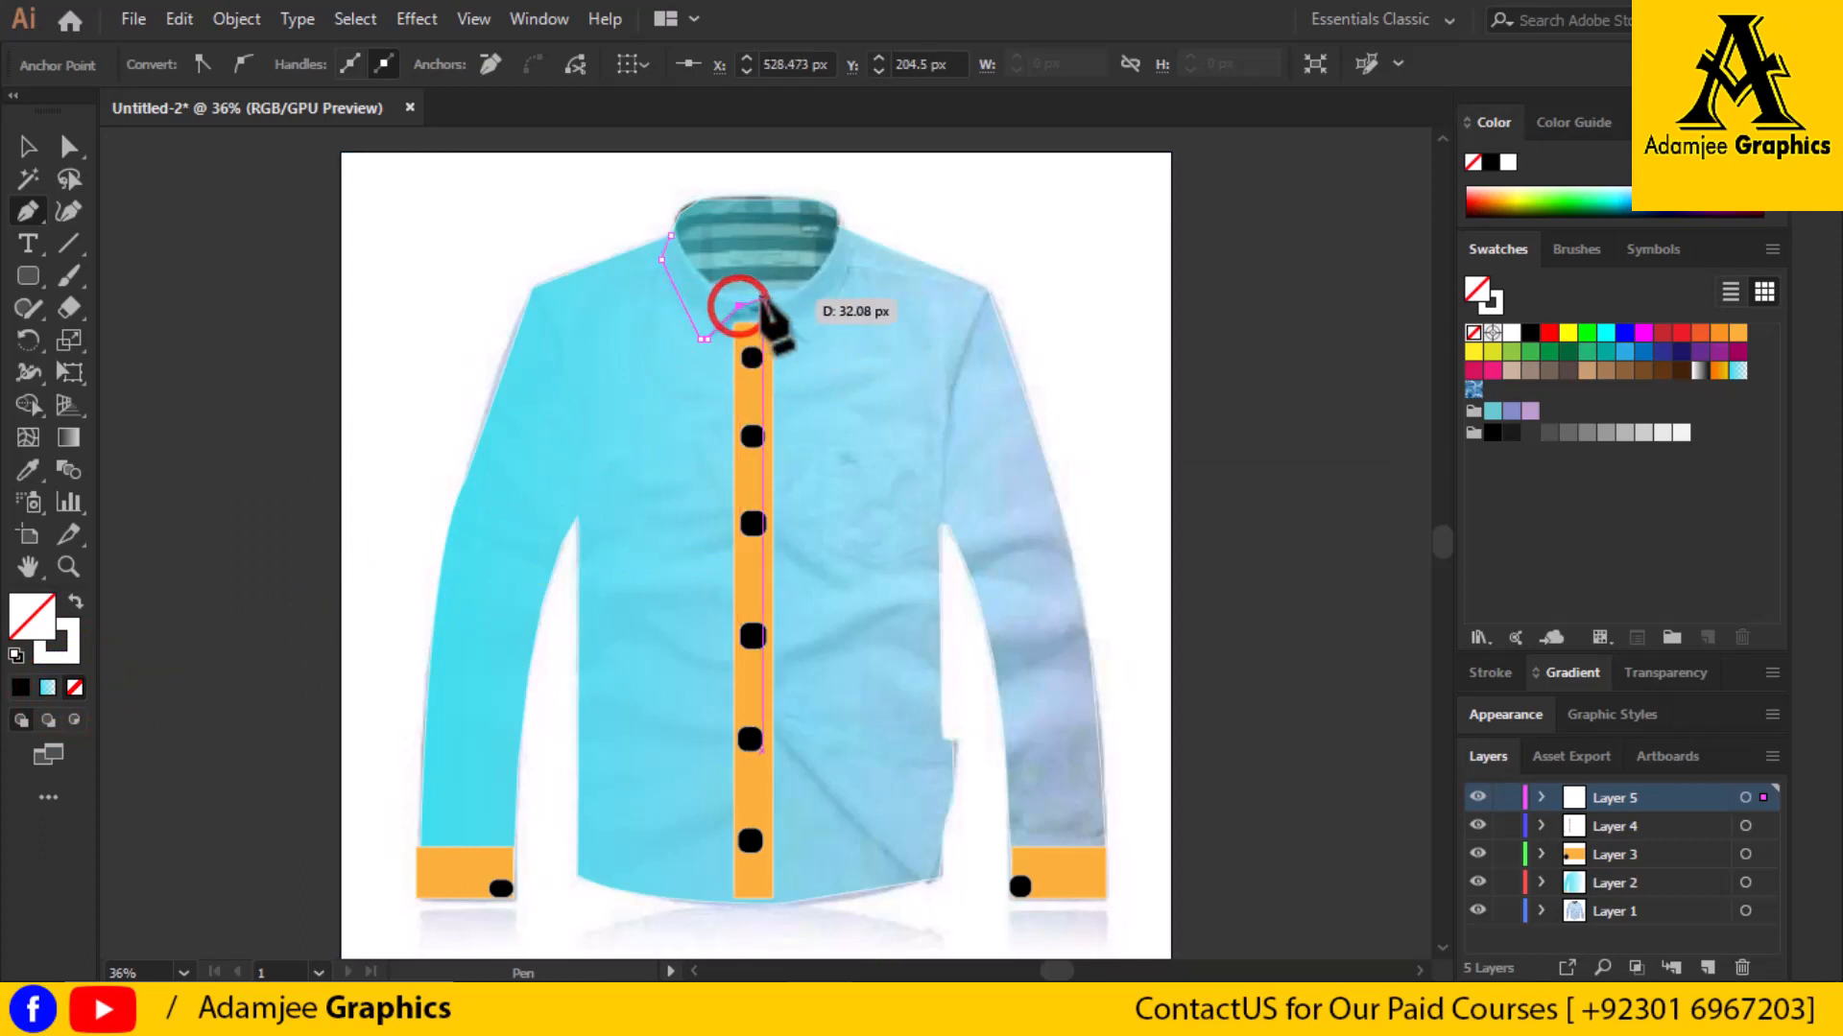
left_click(755, 307)
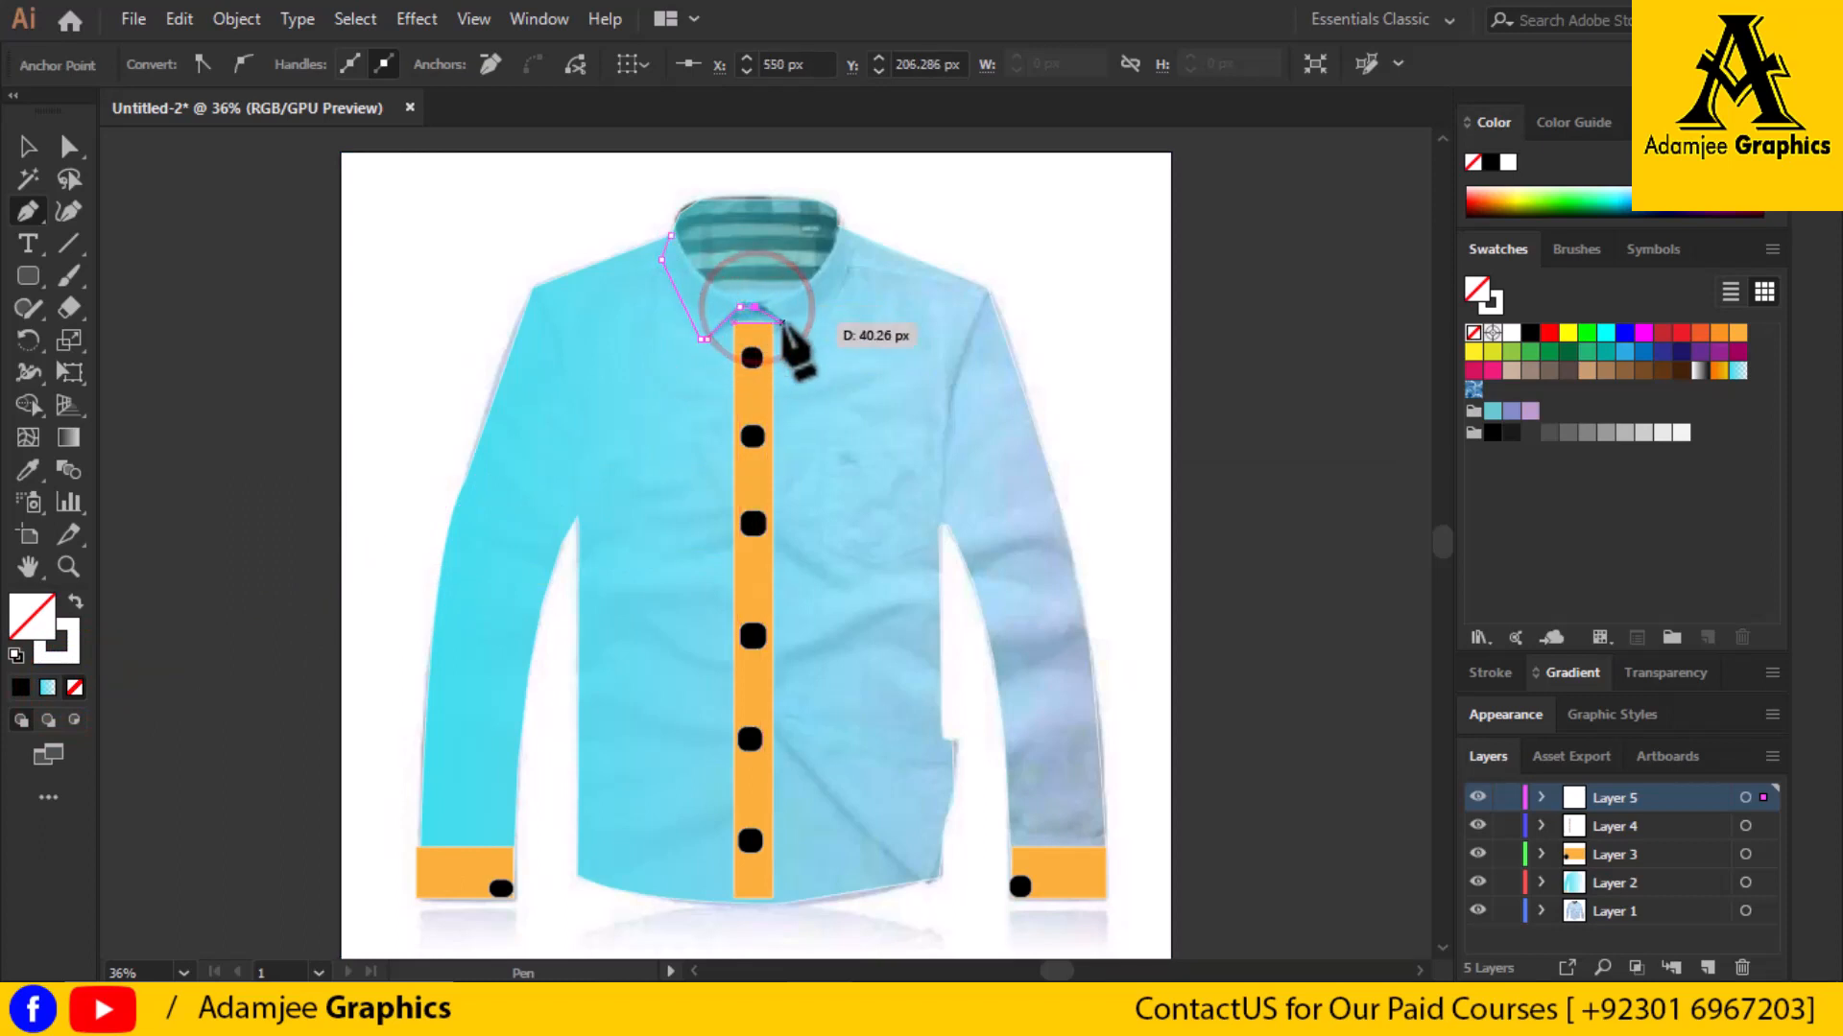
left_click(767, 306)
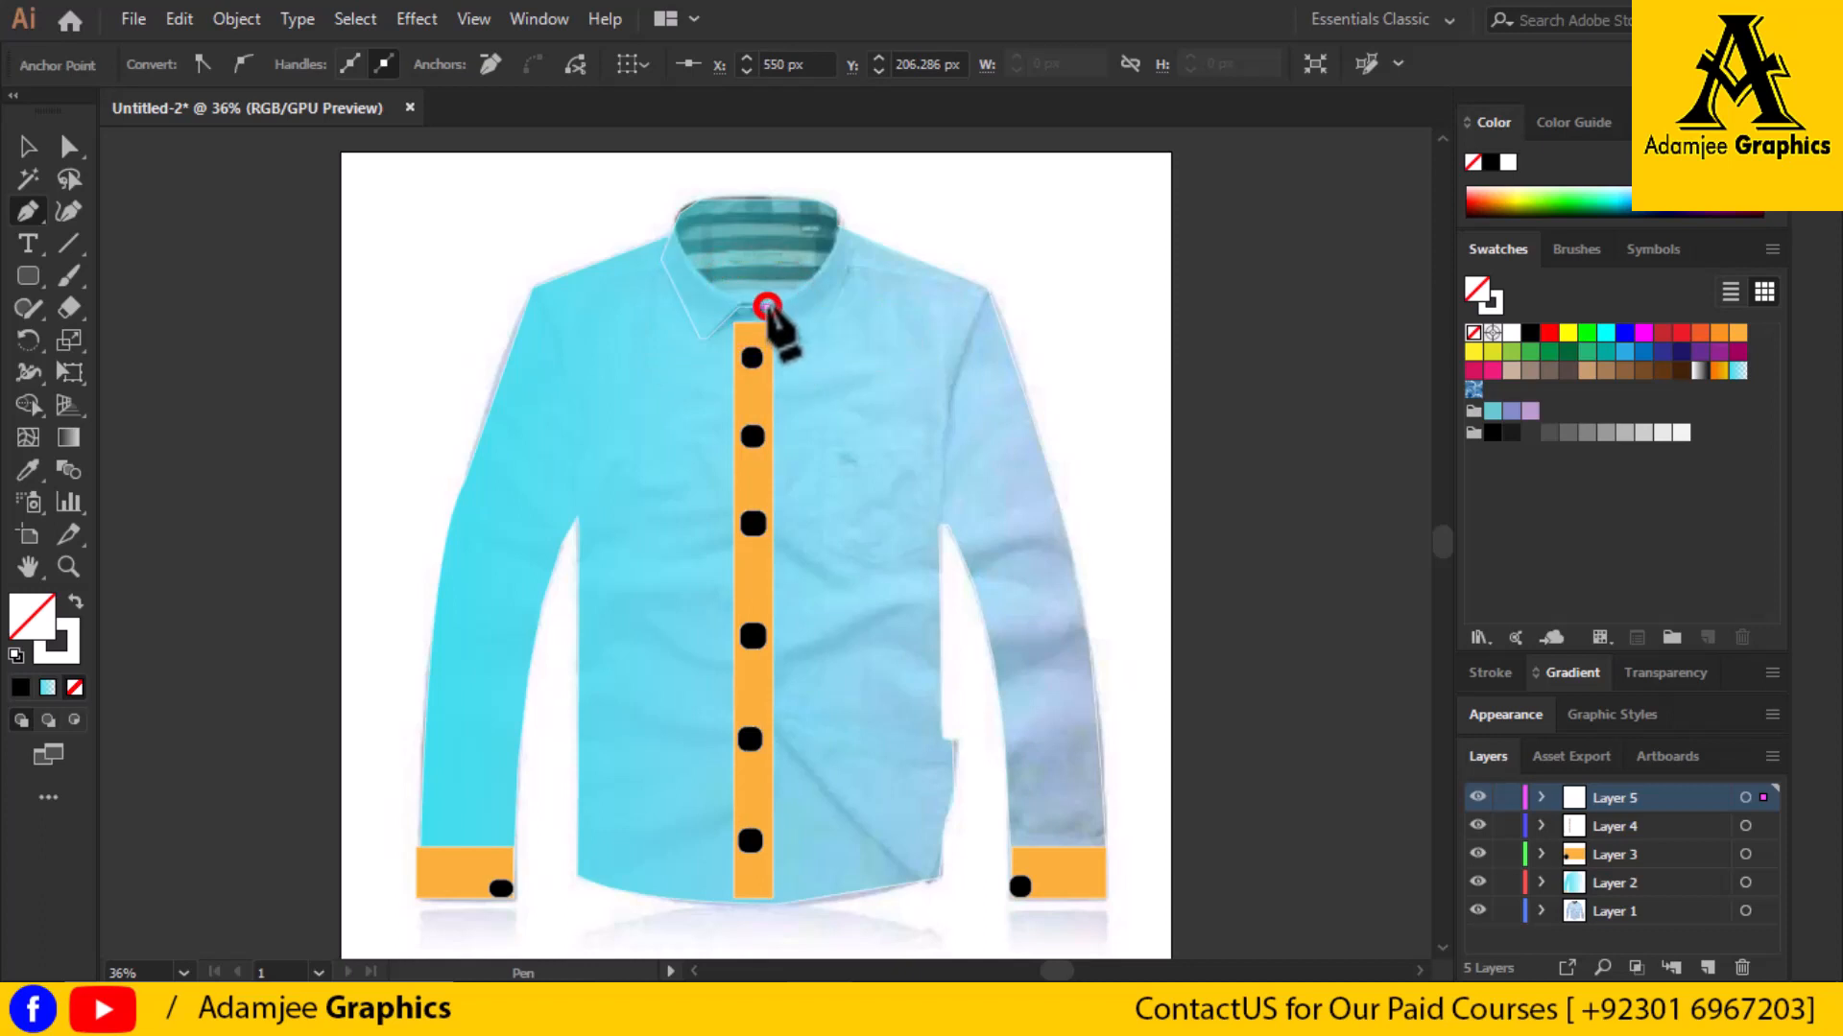
left_click(806, 344)
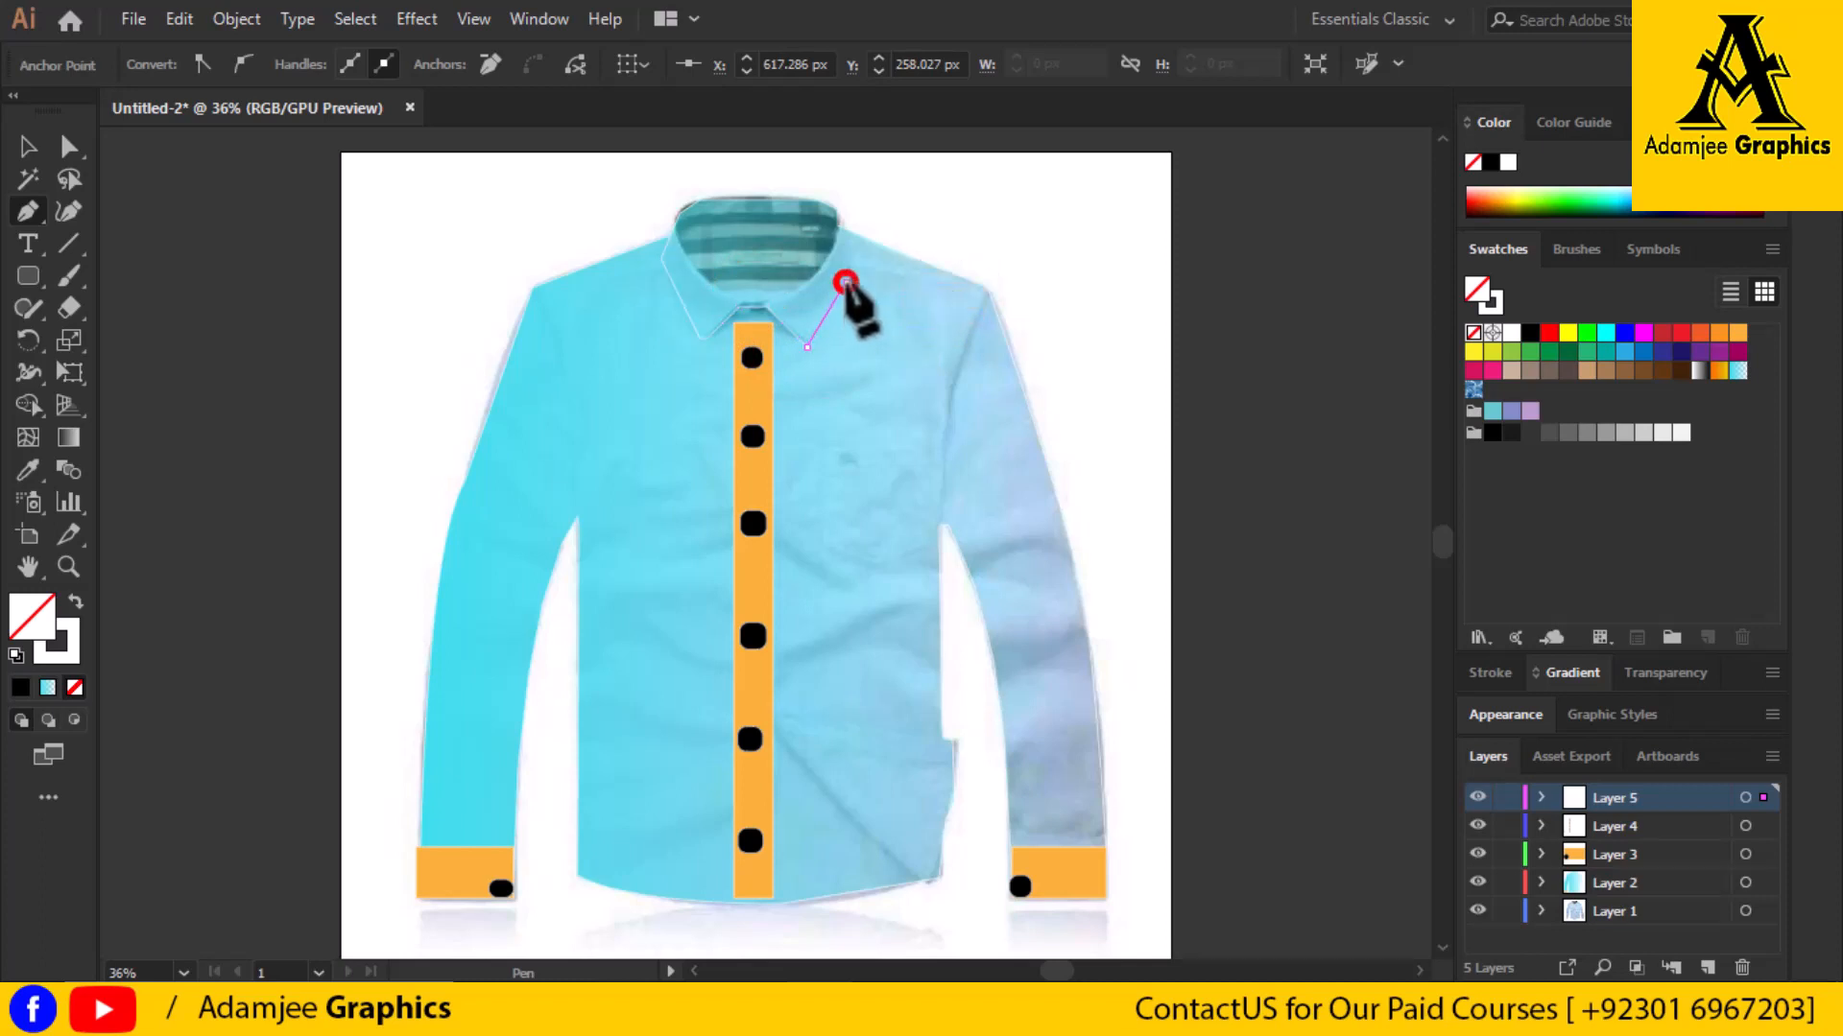
Continue the collar outline from the right collar tip up the outer edge to the top of the right collar side
left_click(845, 281)
left_click(852, 237)
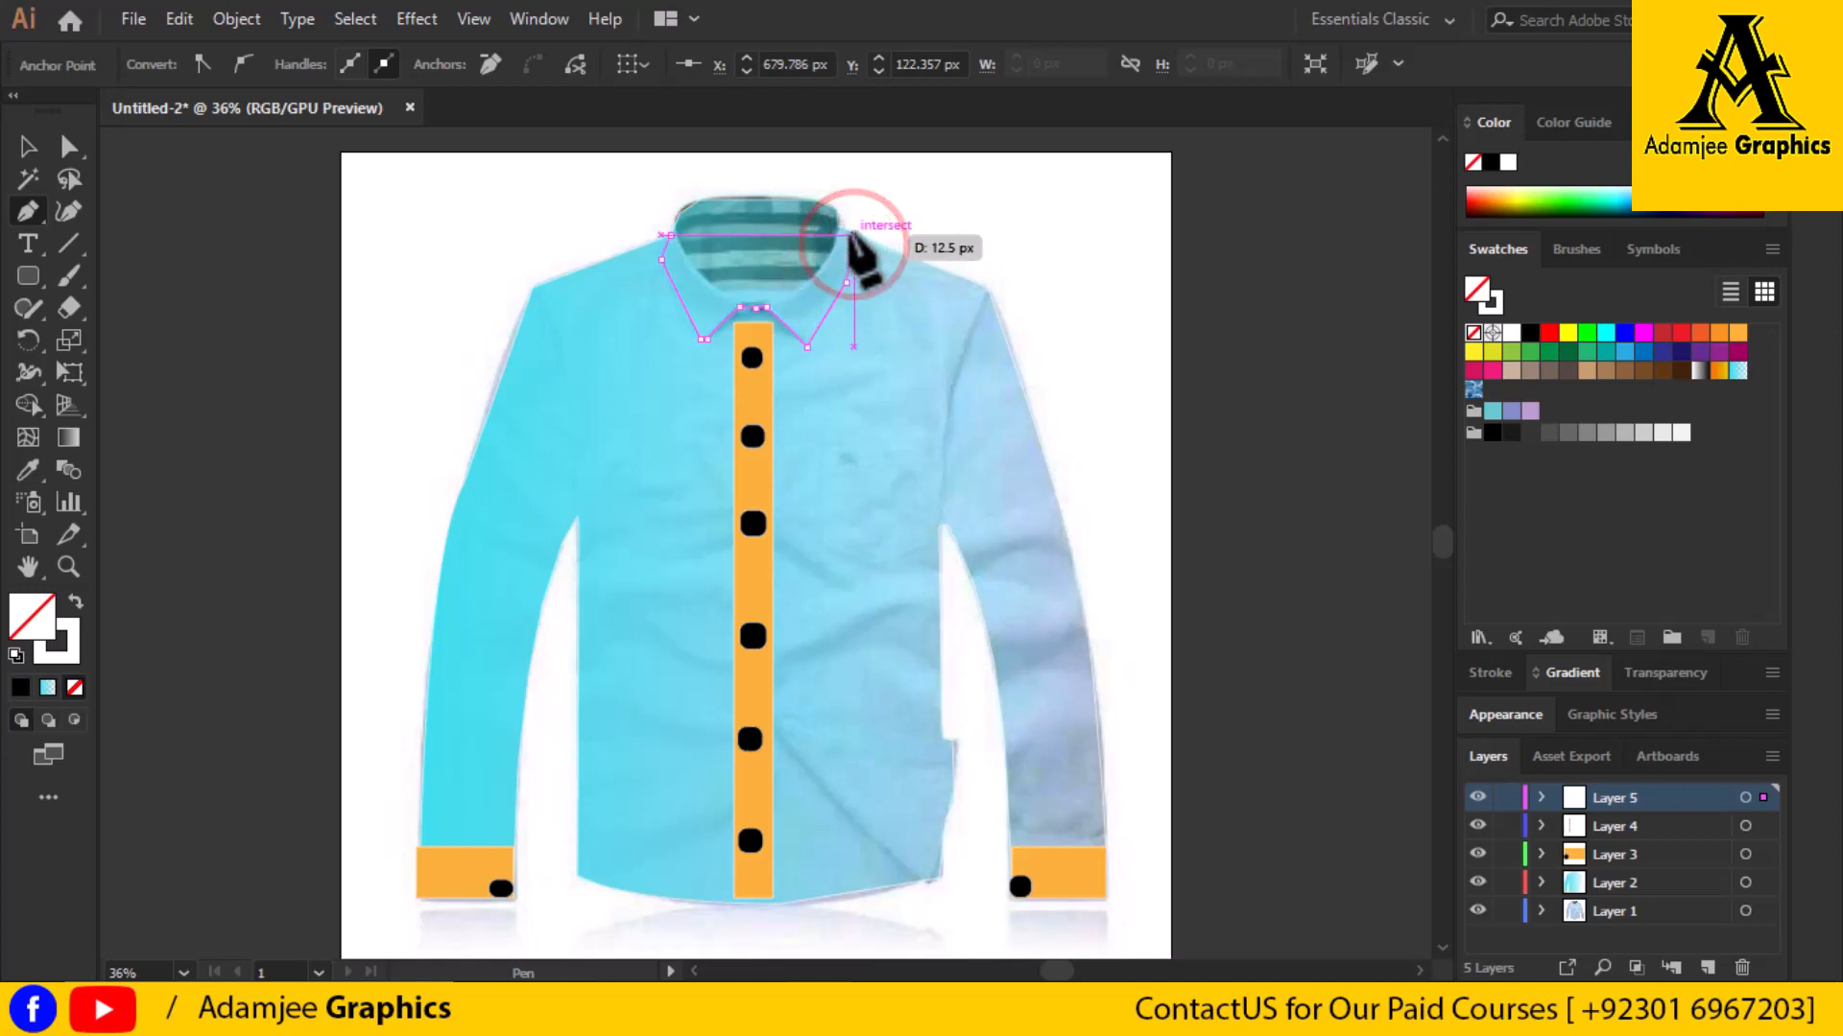
left_click(837, 226)
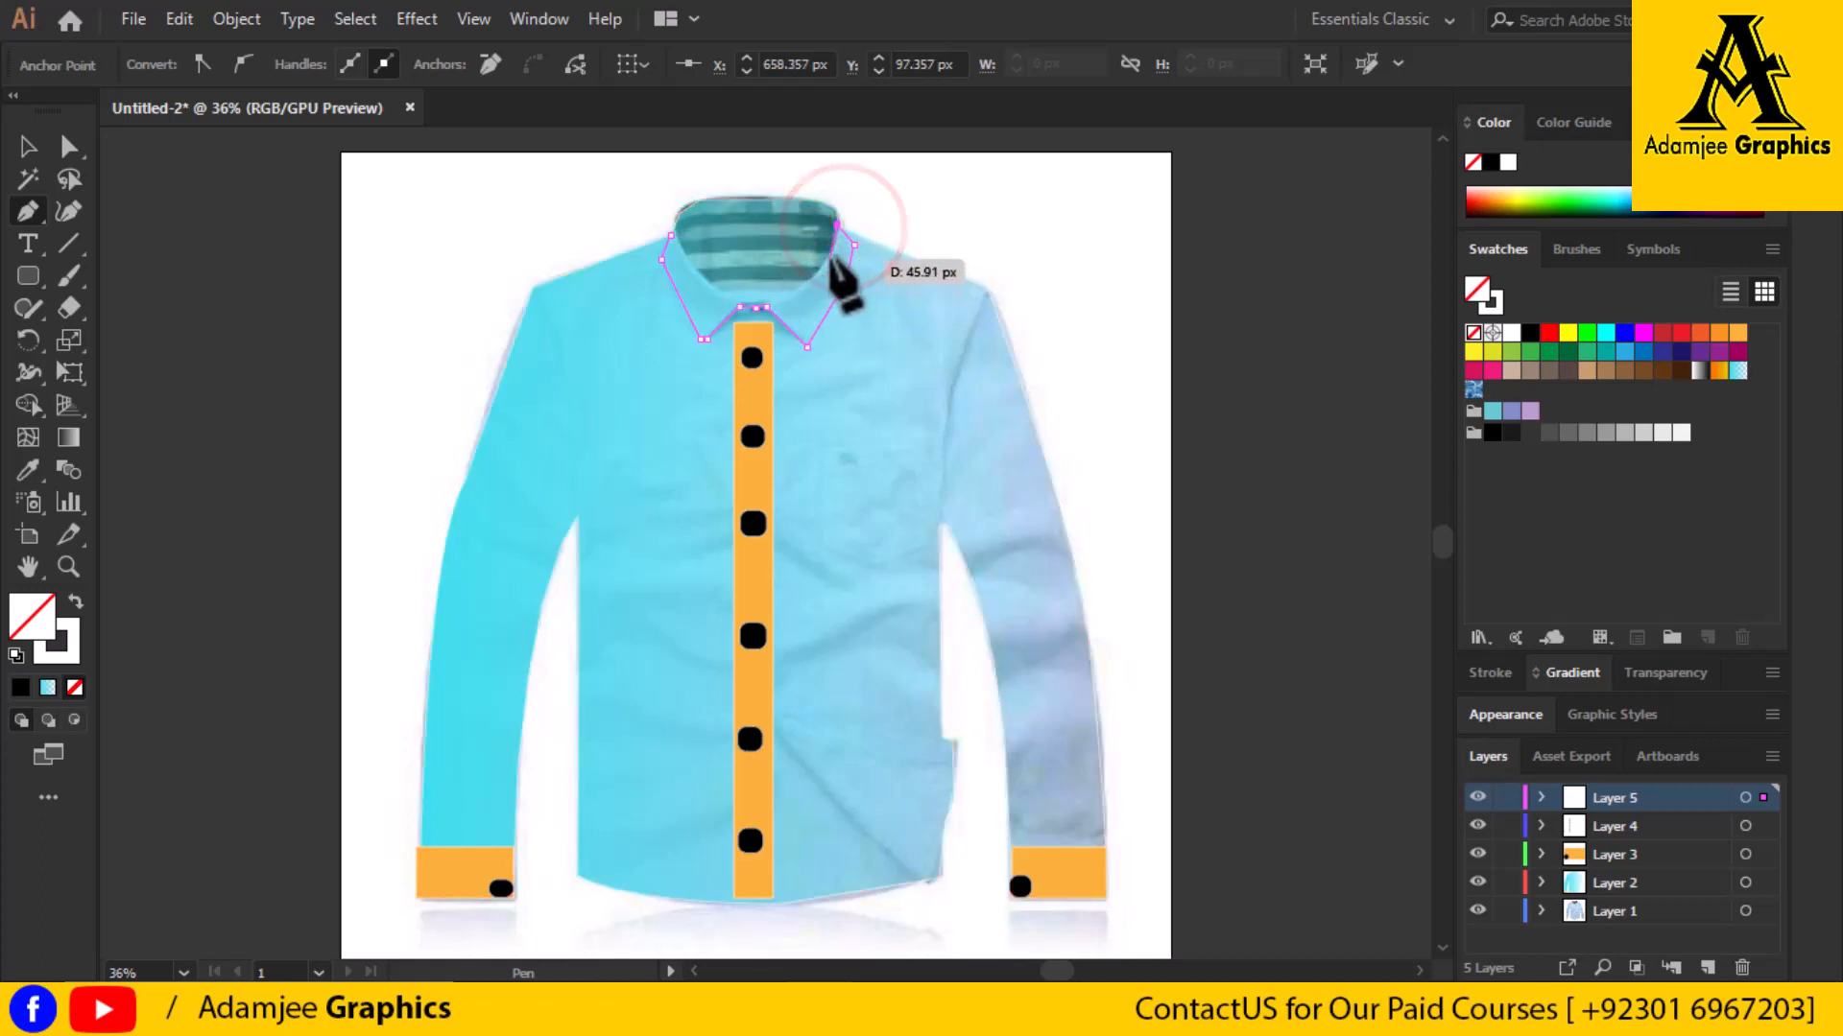
Trace the inner neckline down and around to the left shoulder corner, closing the collar outline, and fill it with the placket's orange
left_click(832, 249)
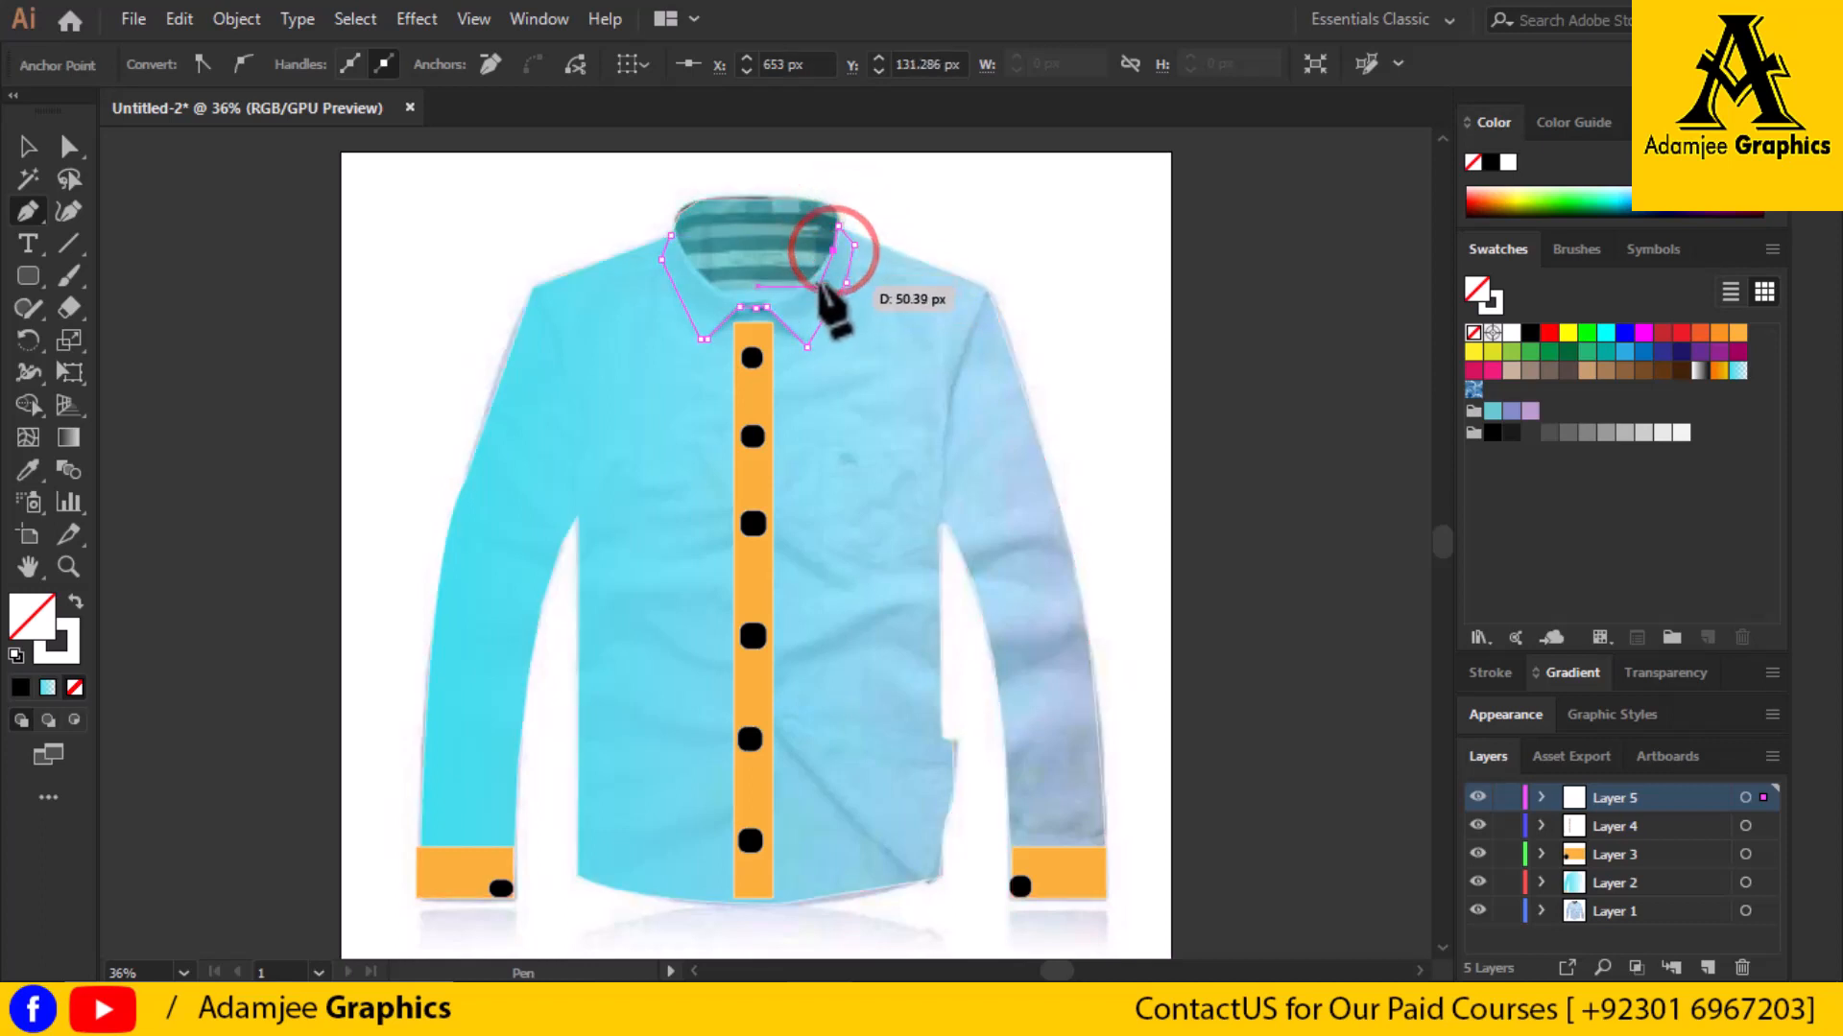
left_click(812, 284)
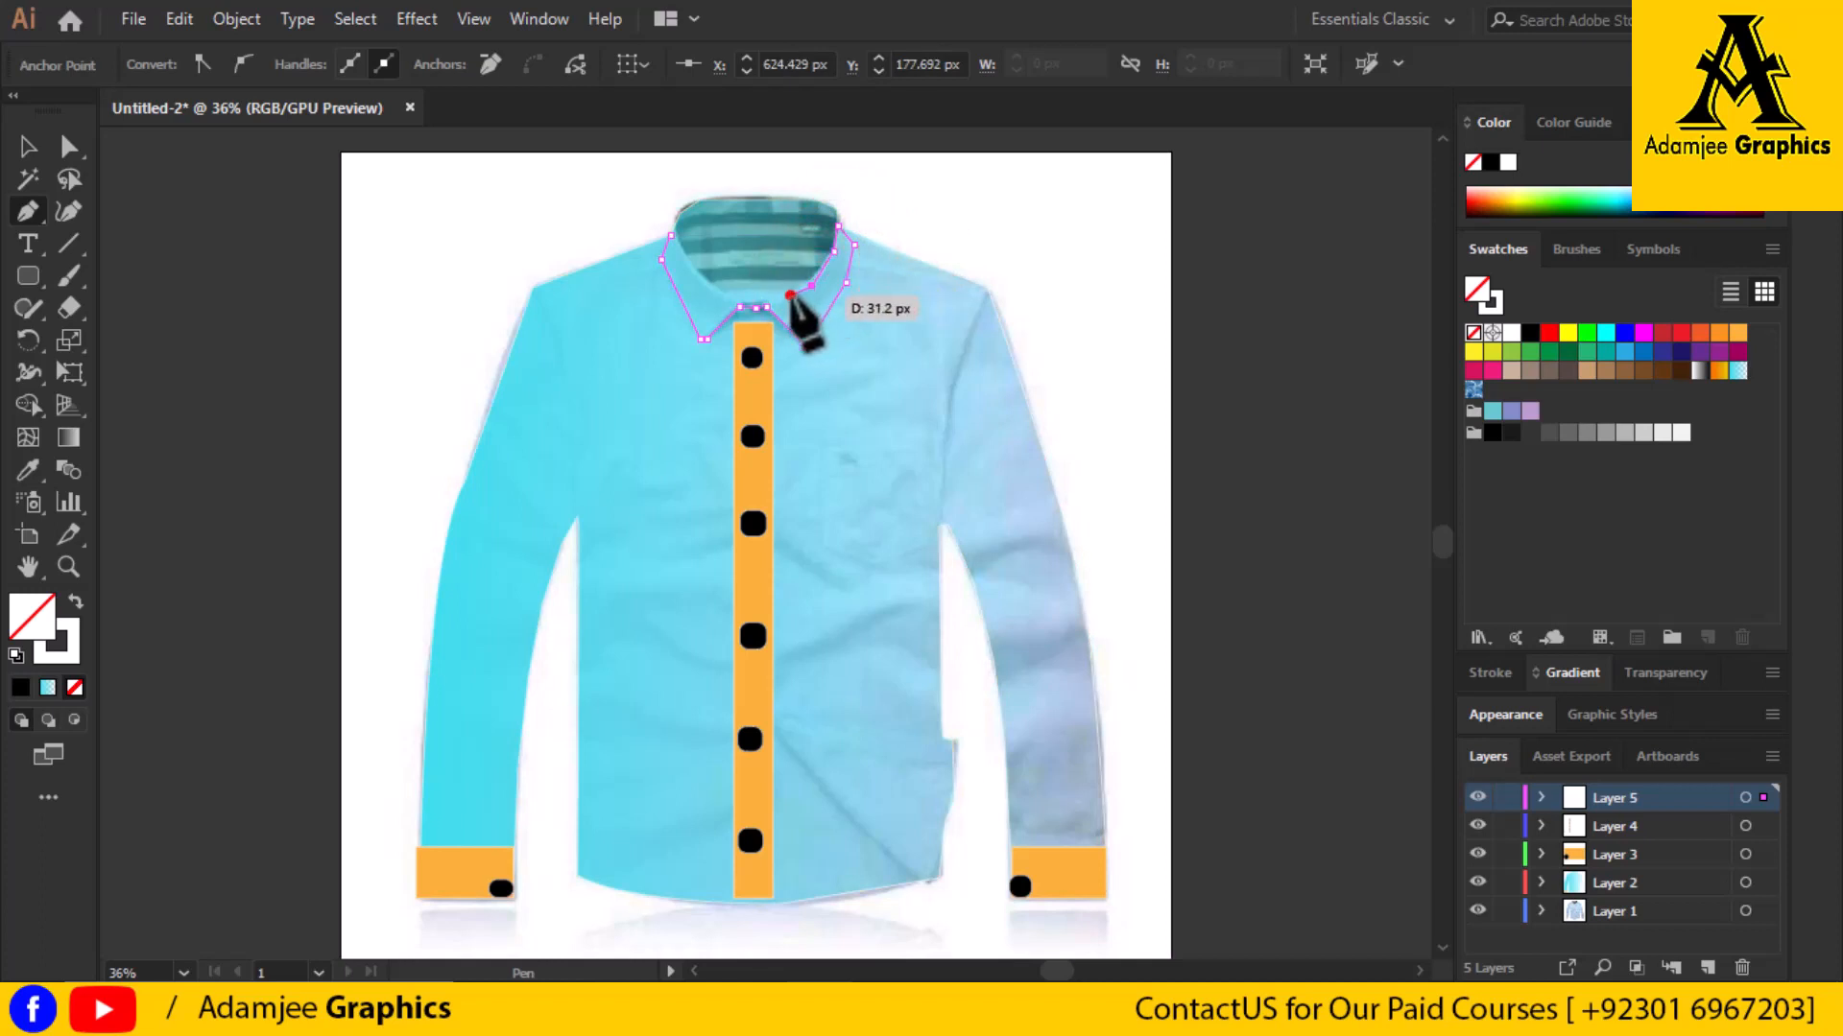
left_click(790, 295)
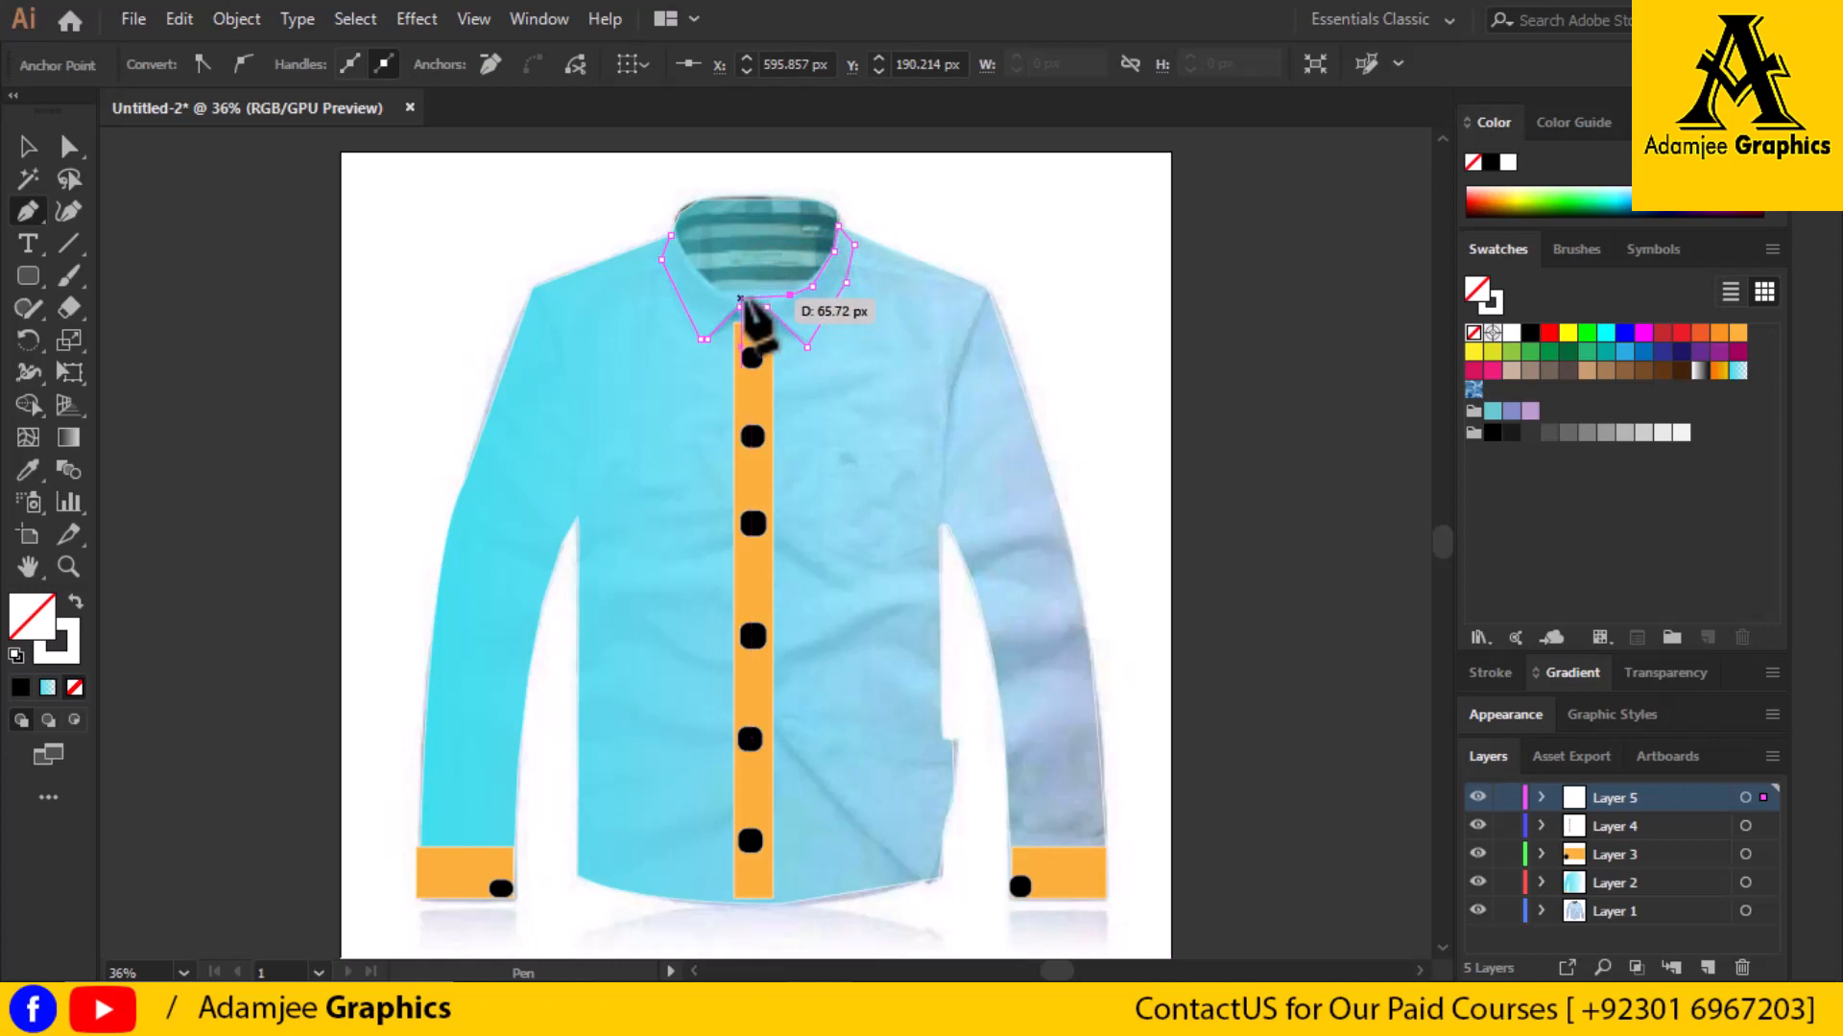
left_click(765, 296)
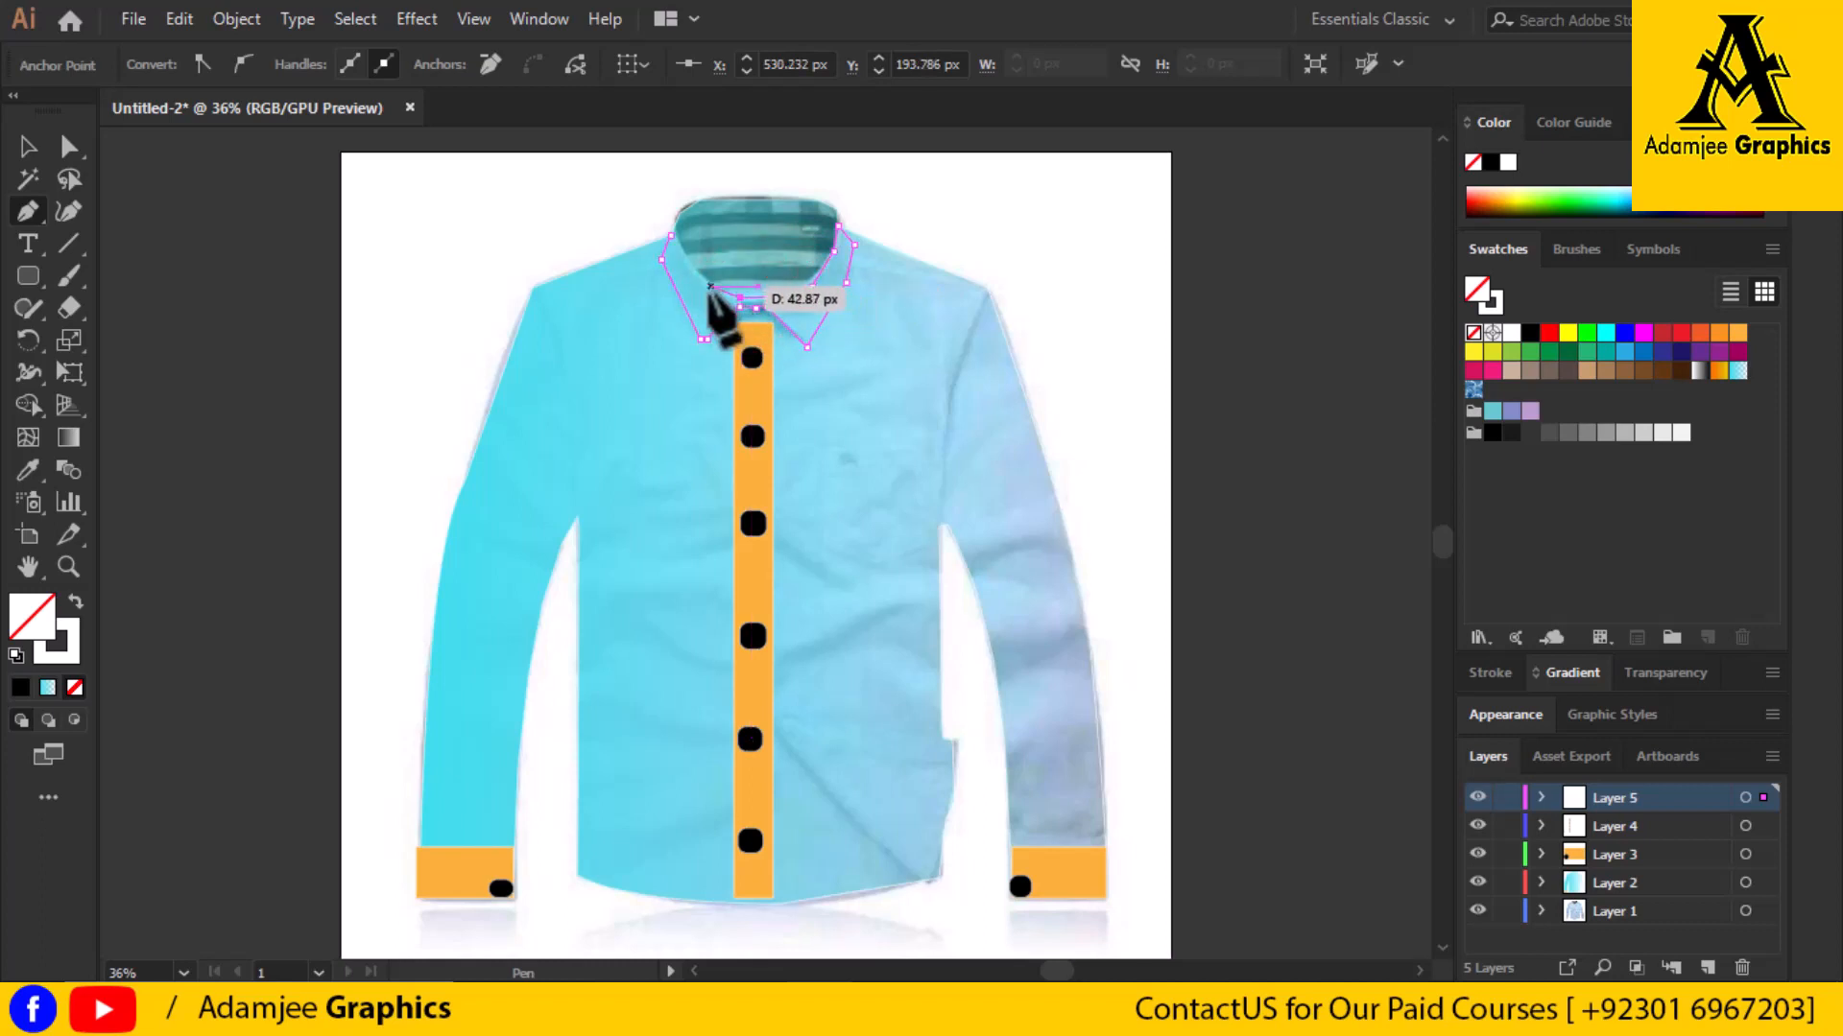
left_click(669, 233)
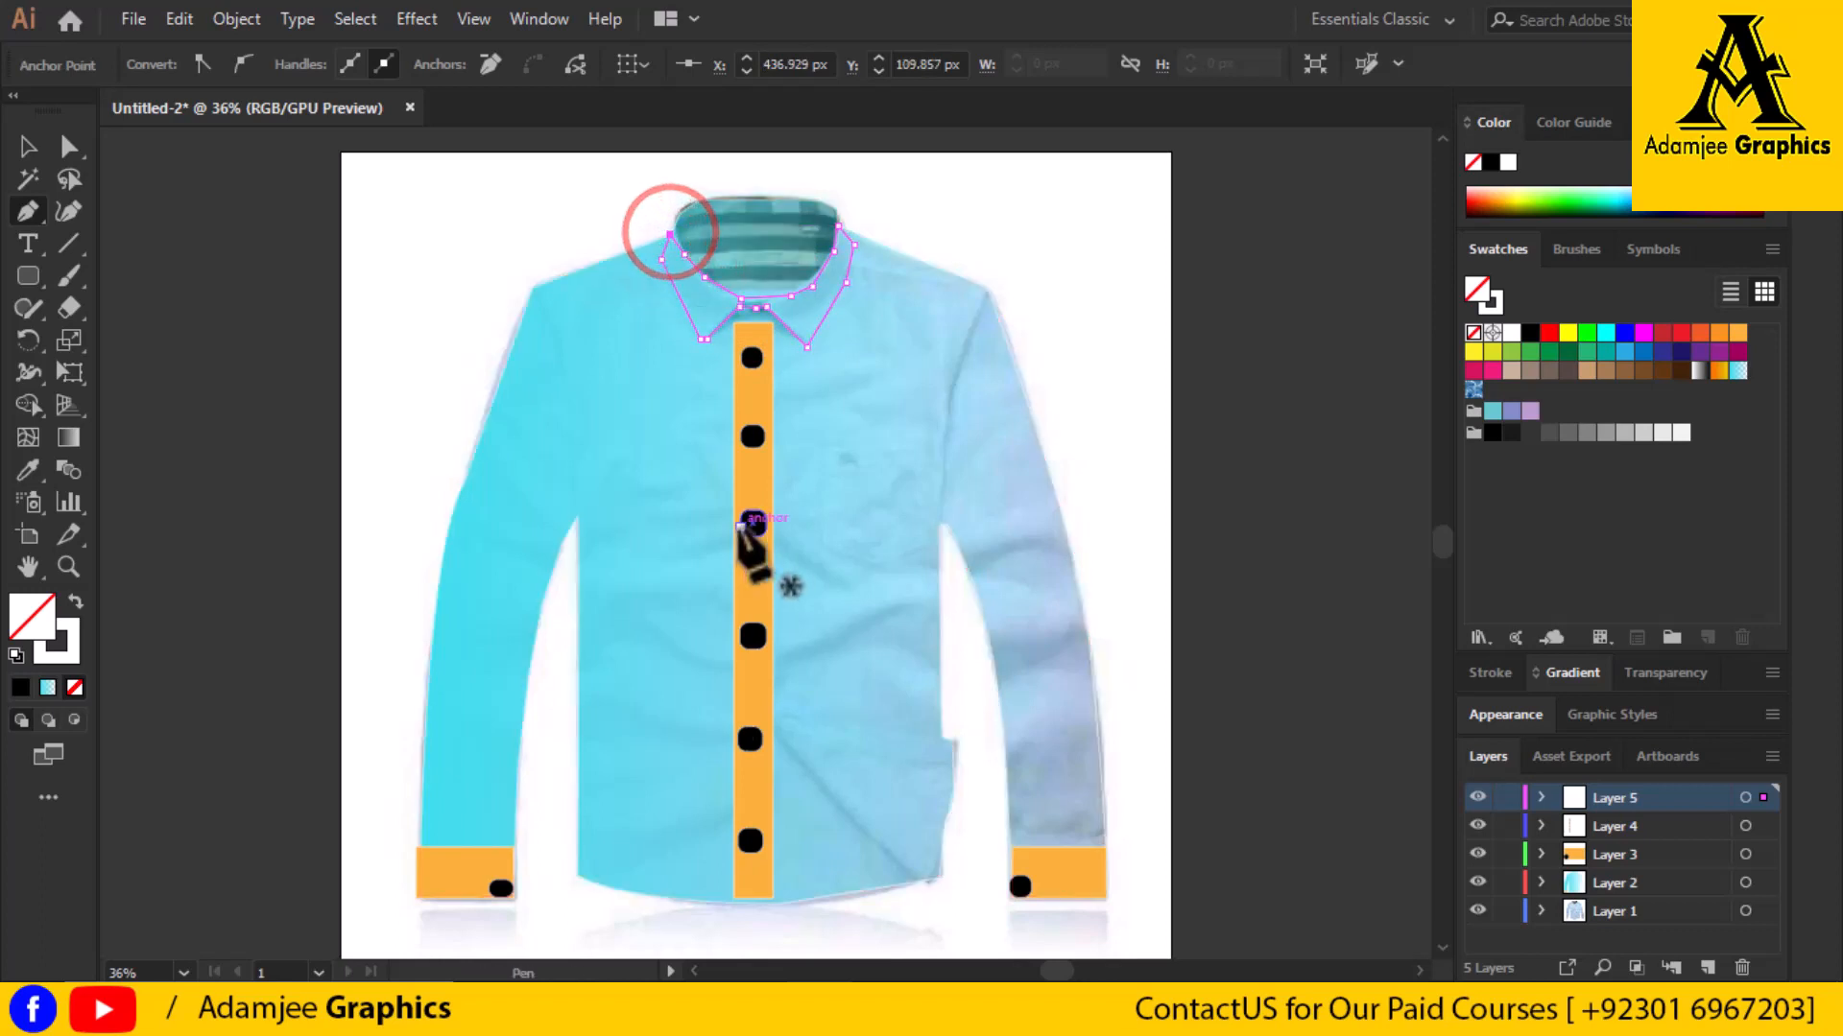
left_click(1738, 334)
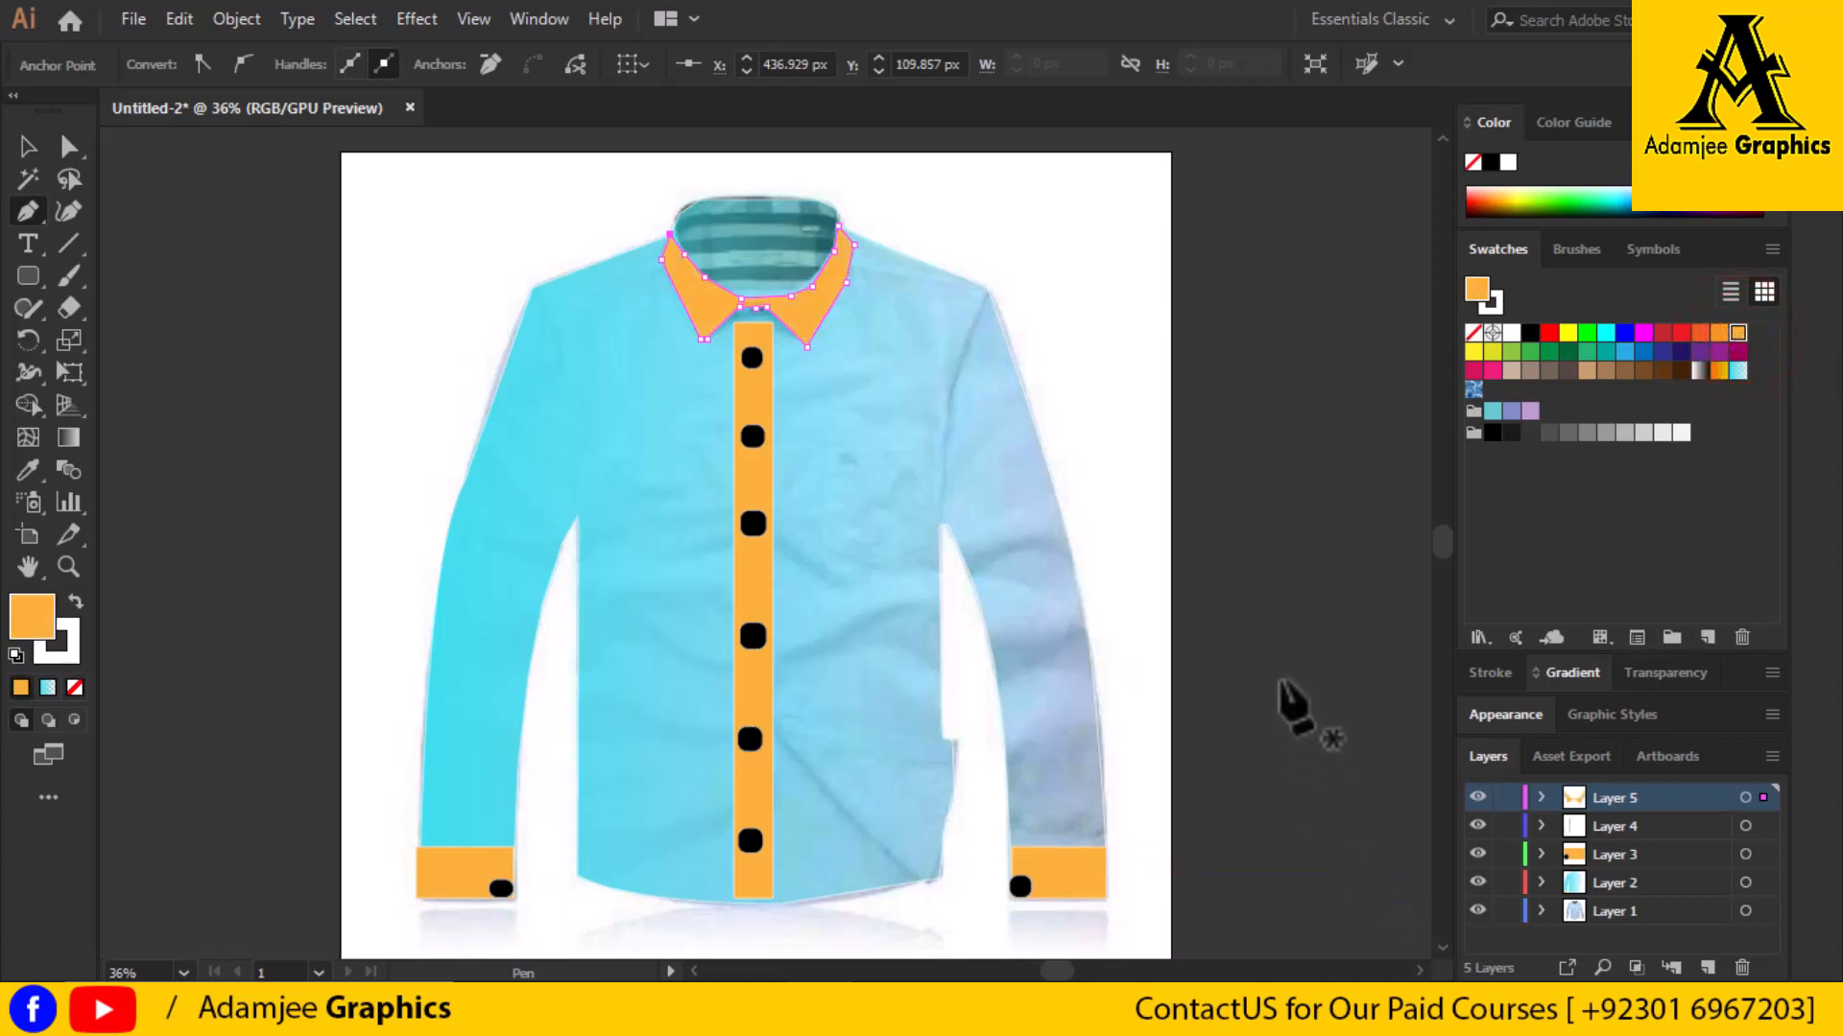
Stretch the orange placket strip's top edge upward to meet the collar, closing the gap beneath the neckline
left_click(28, 147)
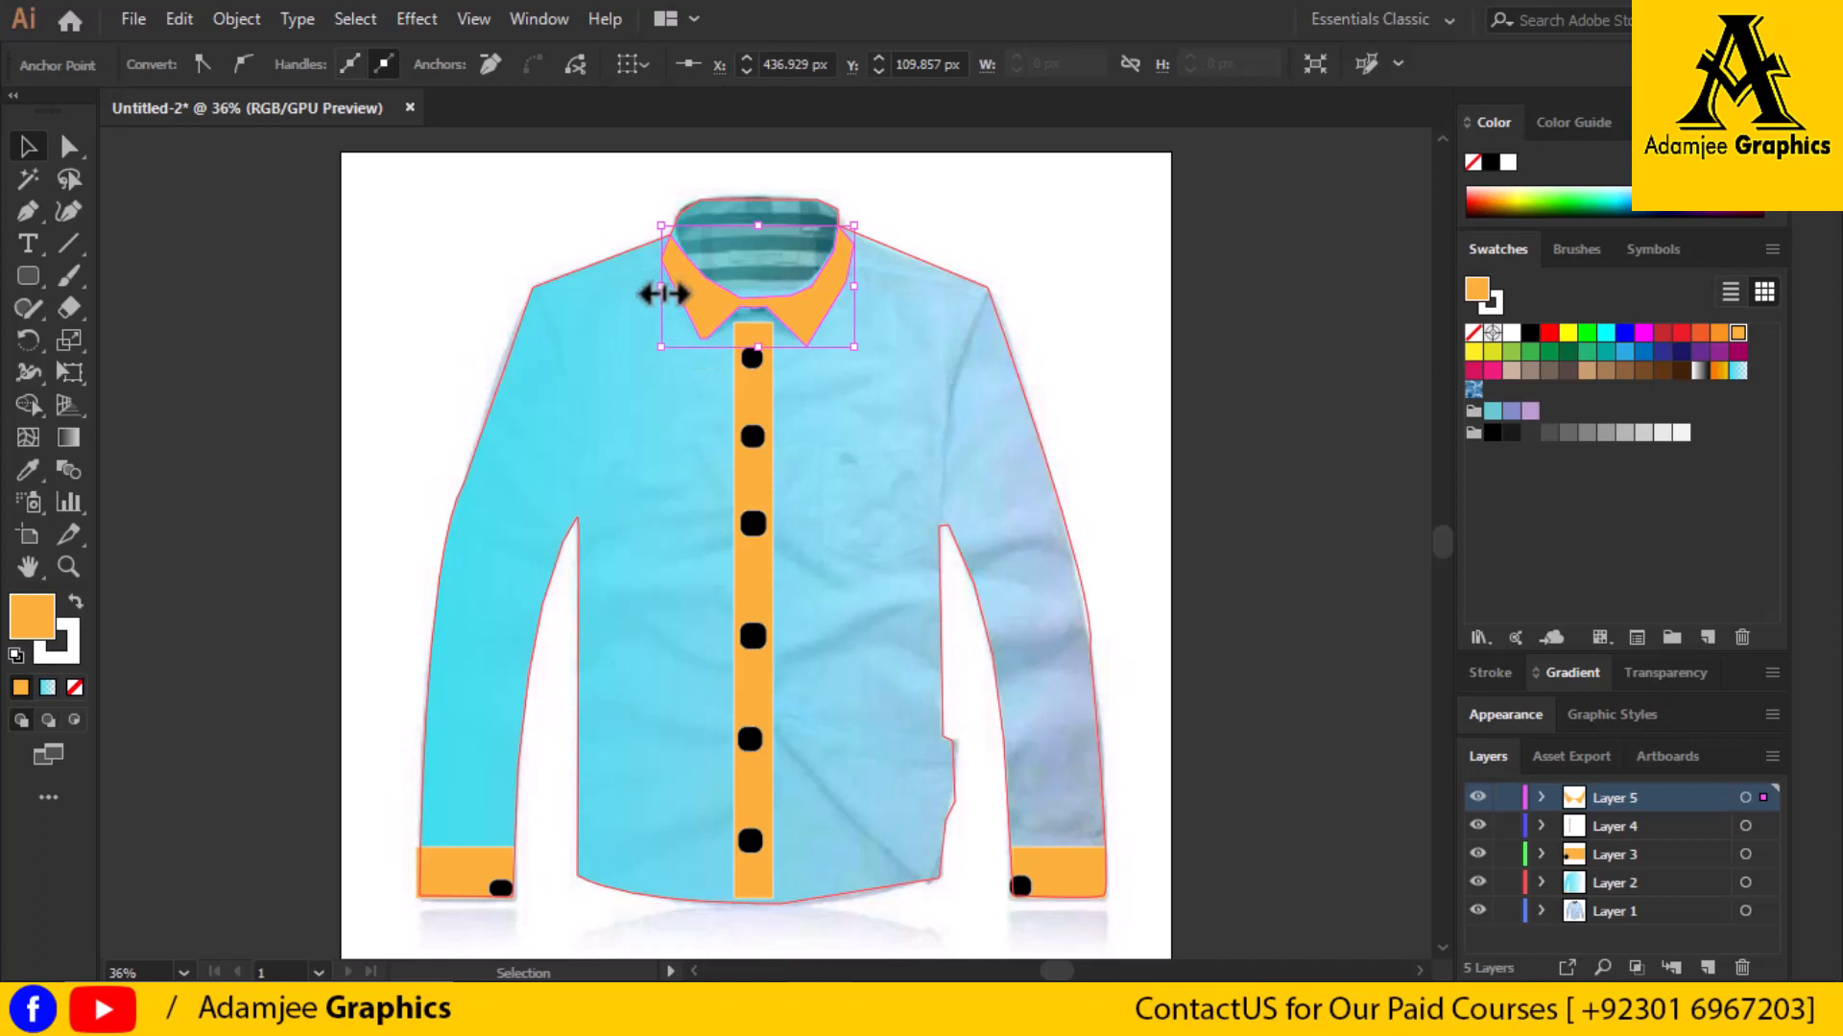
left_click_drag(658, 288, 662, 288)
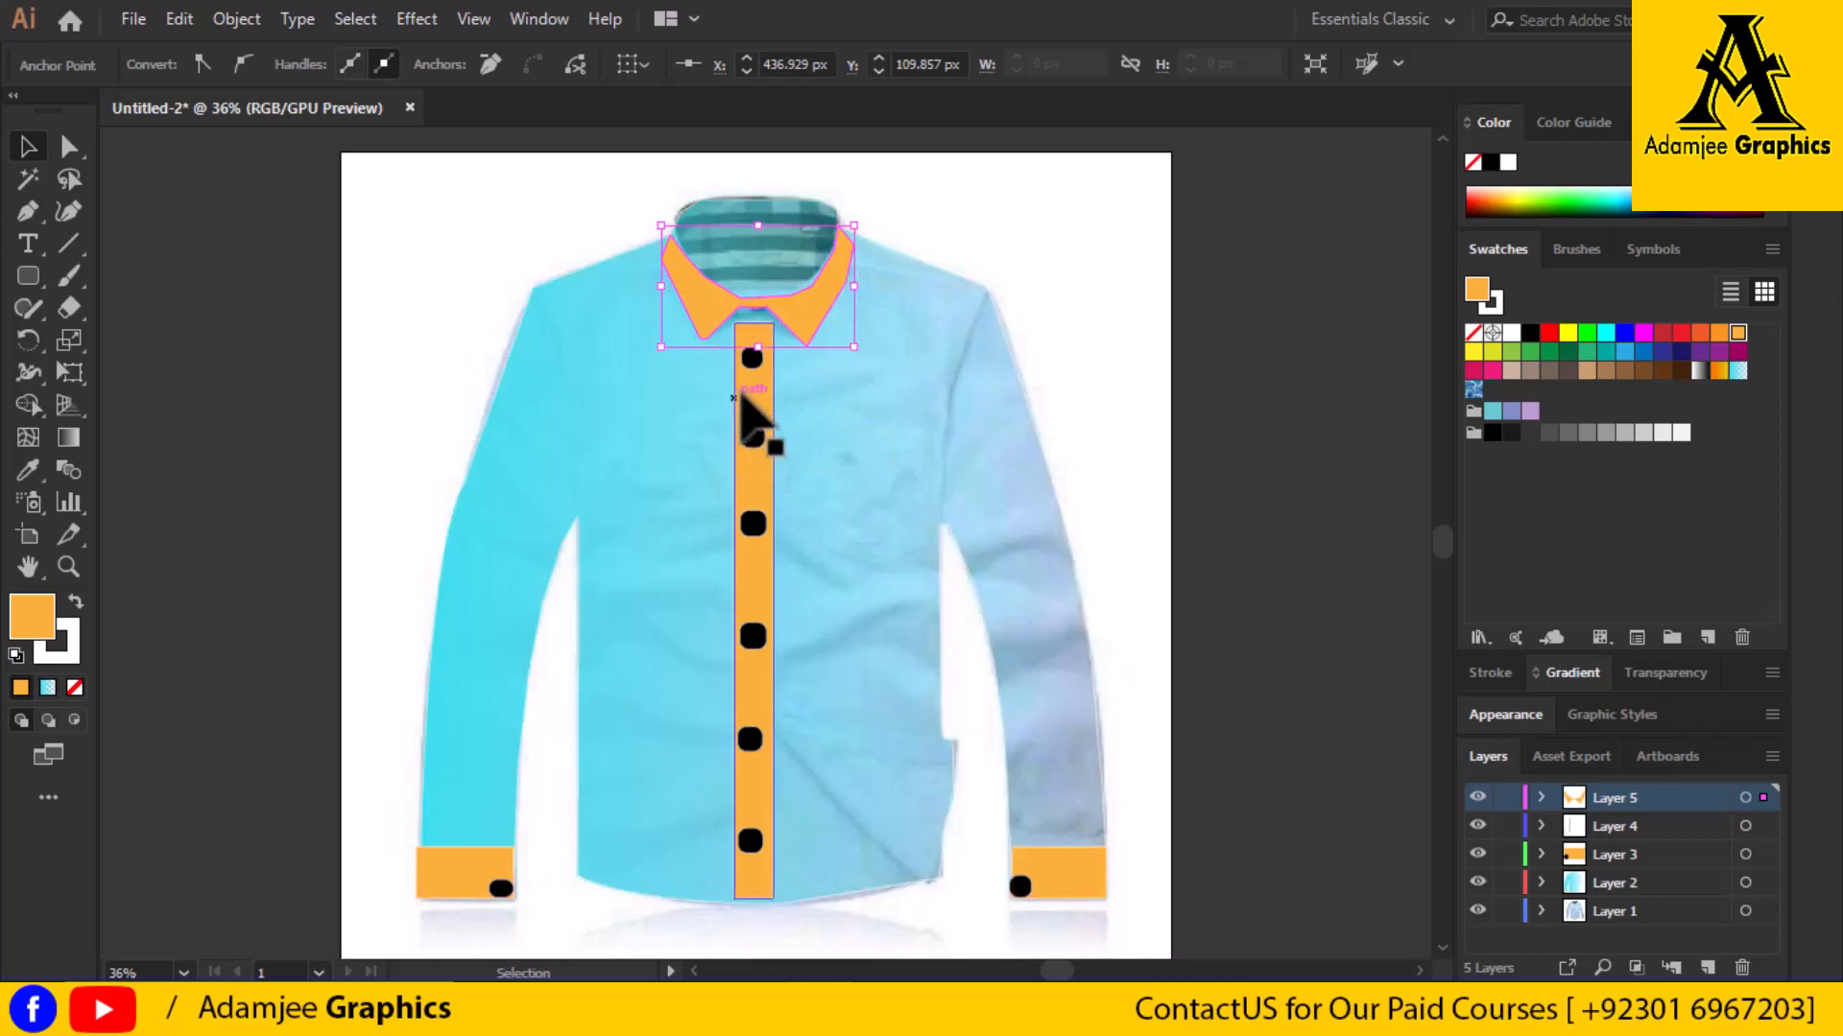
left_click(753, 387)
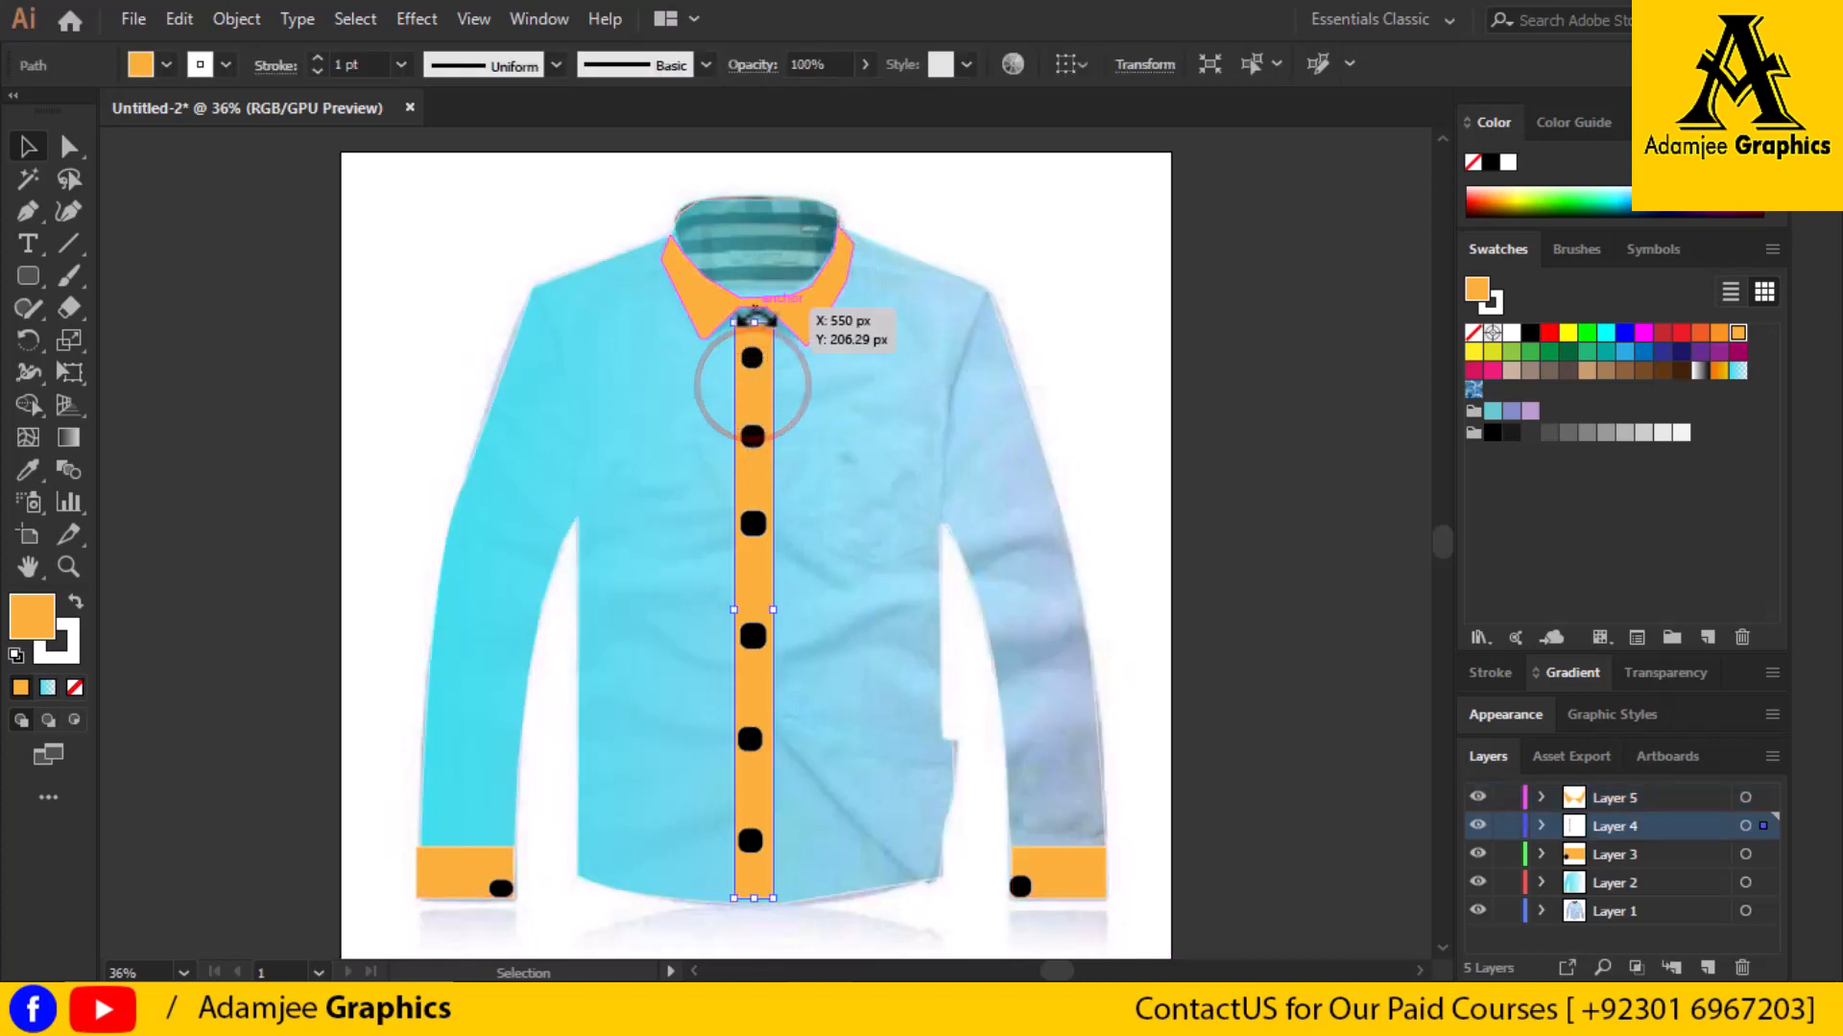
left_click_drag(763, 324, 763, 309)
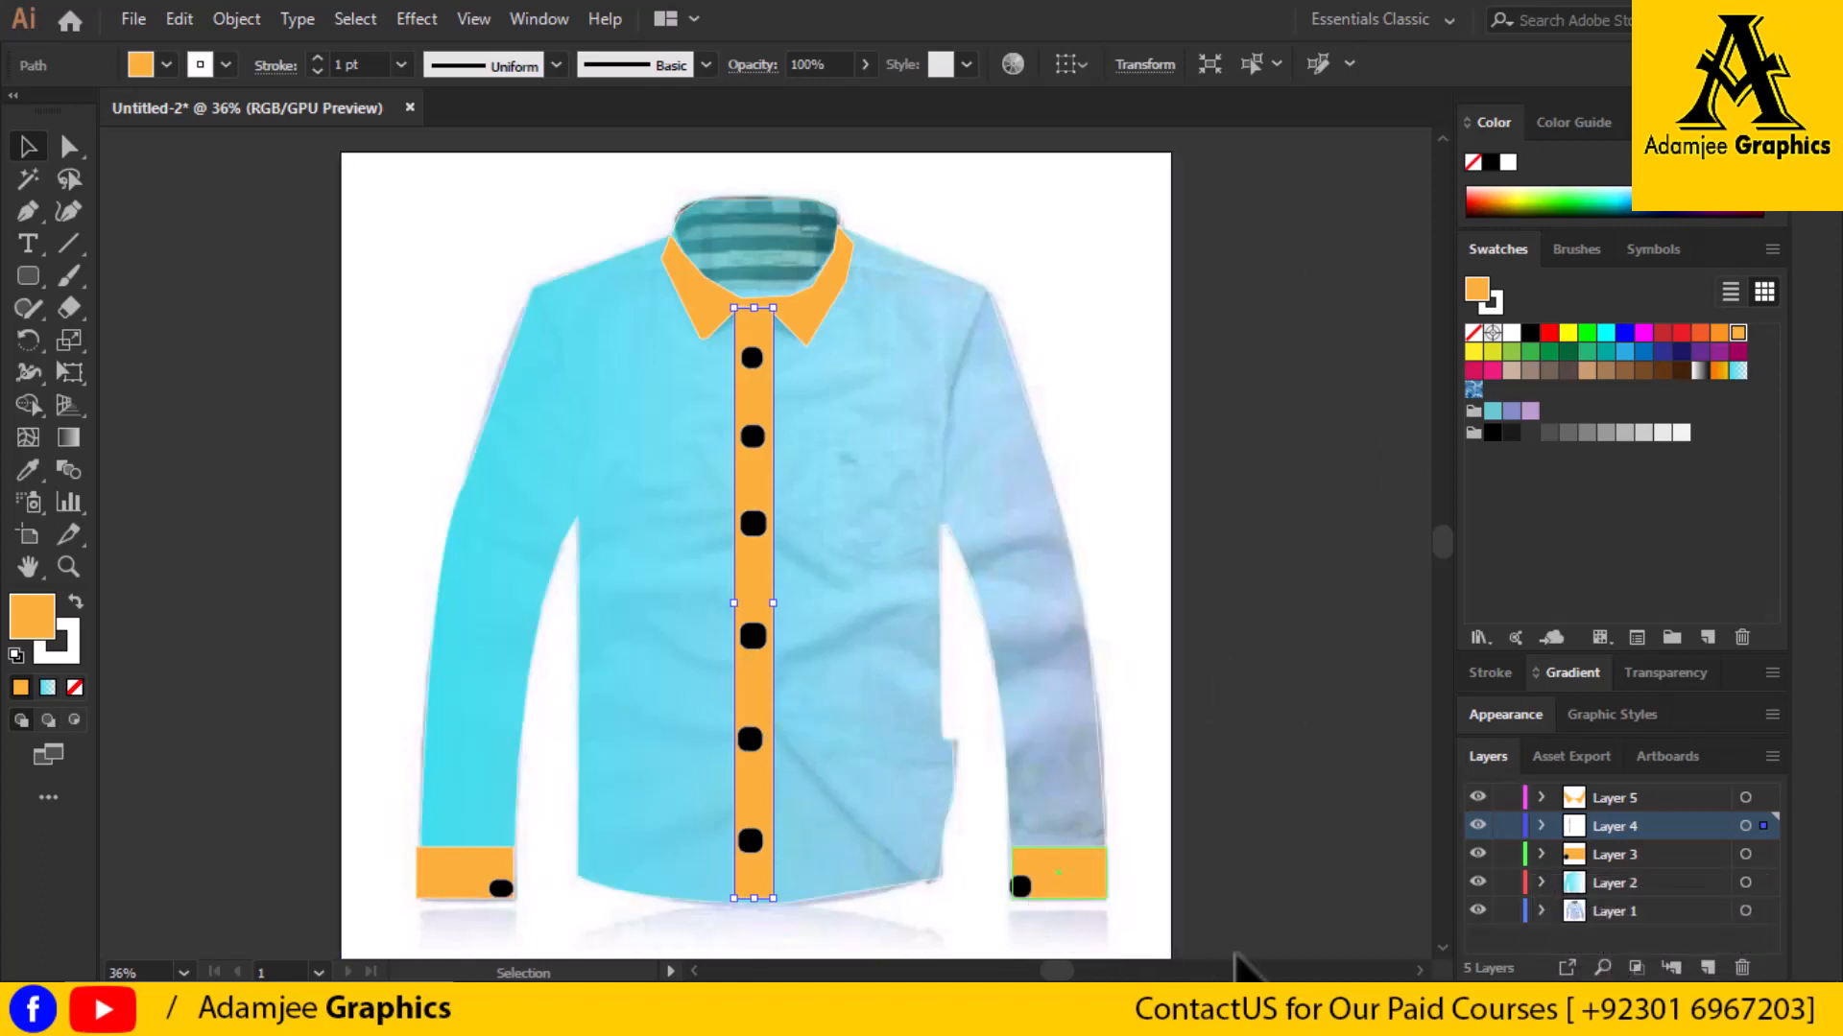
left_click(1348, 814)
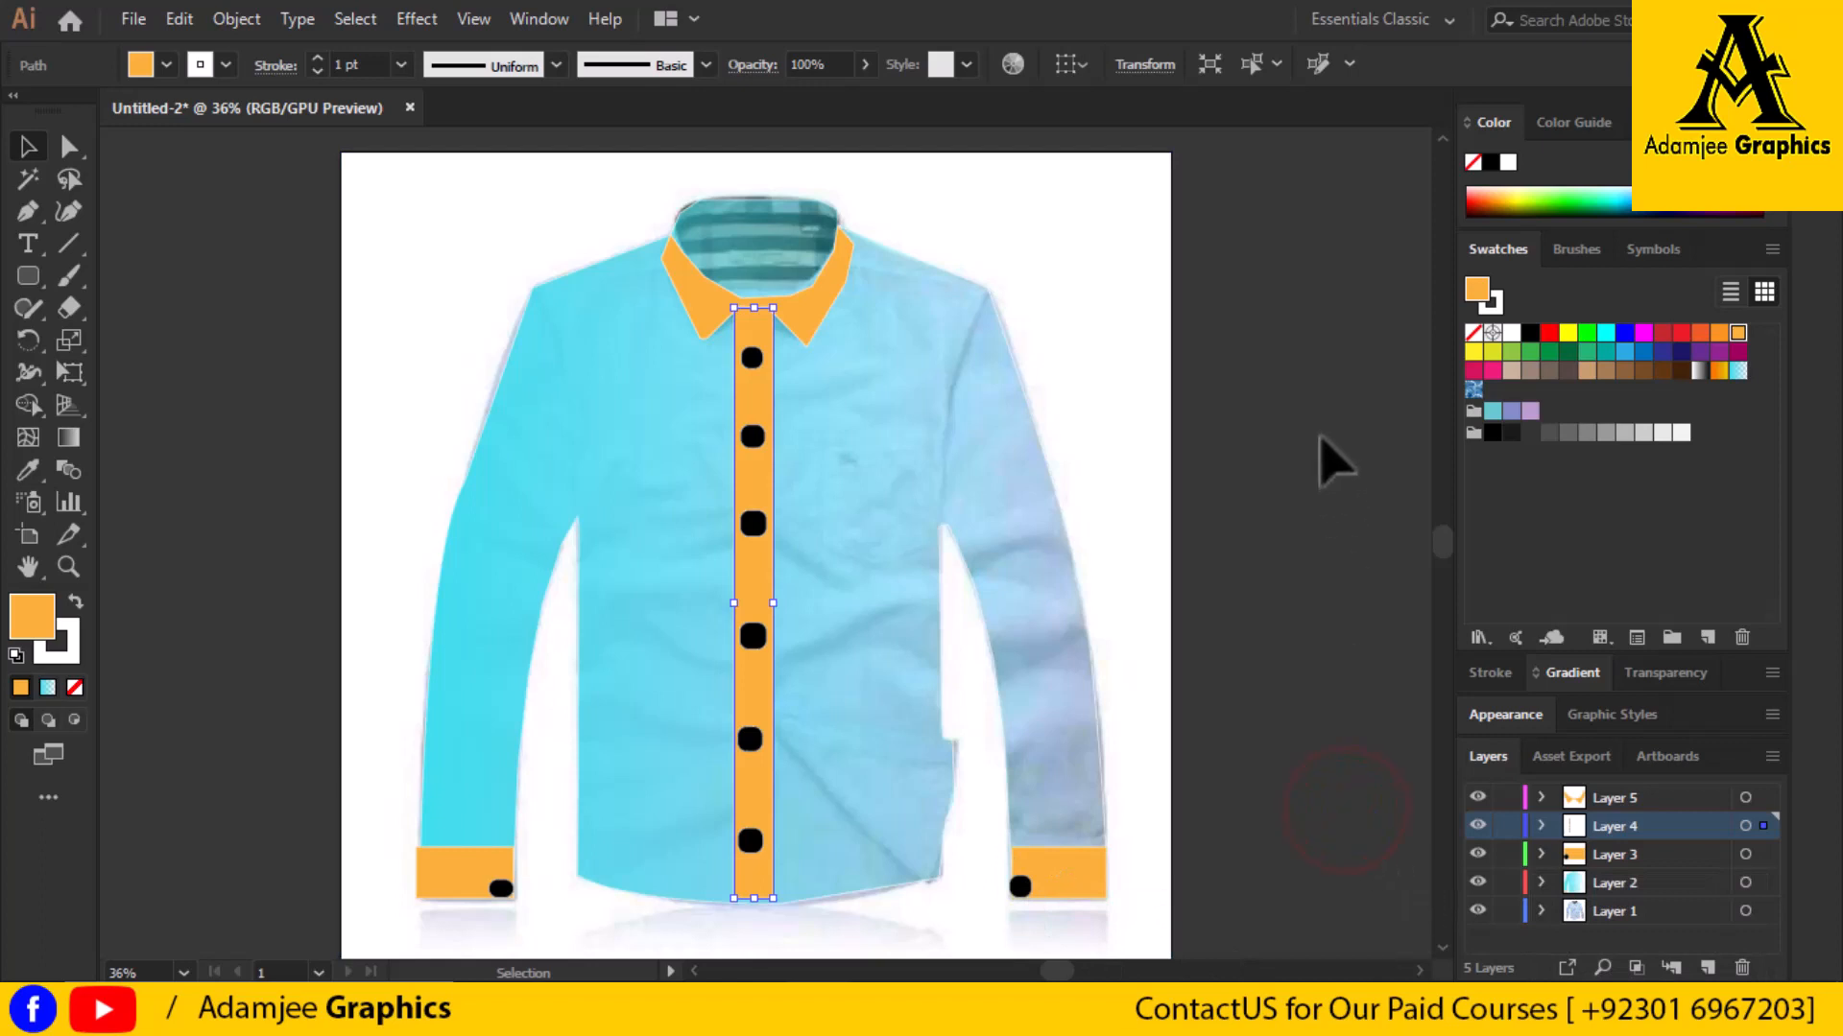